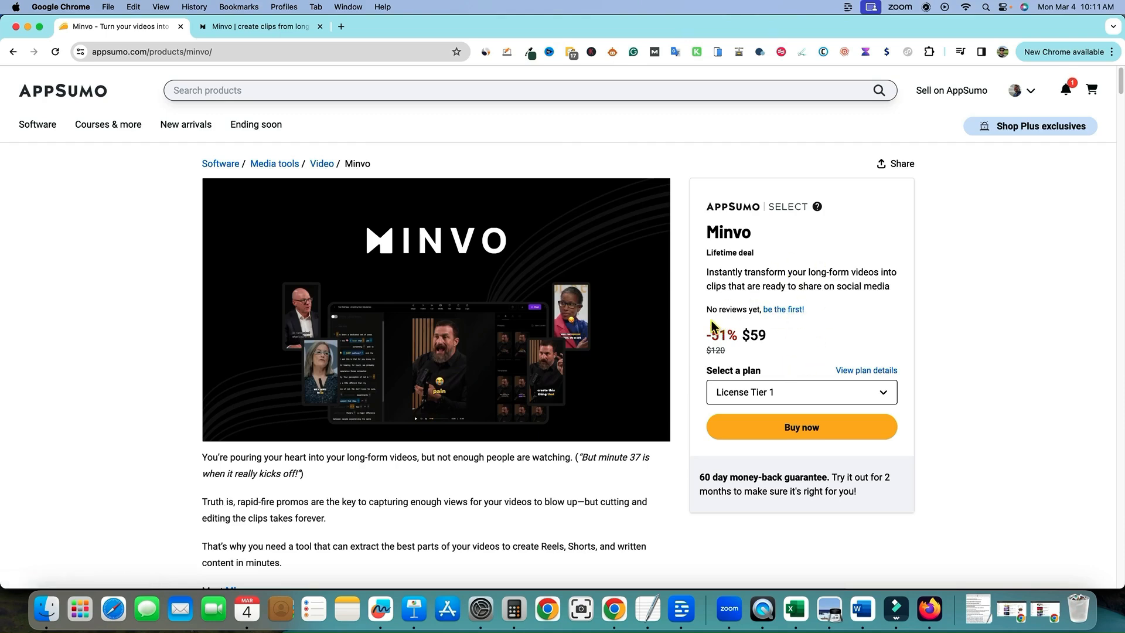
Skim the Minvo lifetime deal page on AppSumo, including its TL;DR and At-a-glance sections
scroll(668, 316, "down", 10)
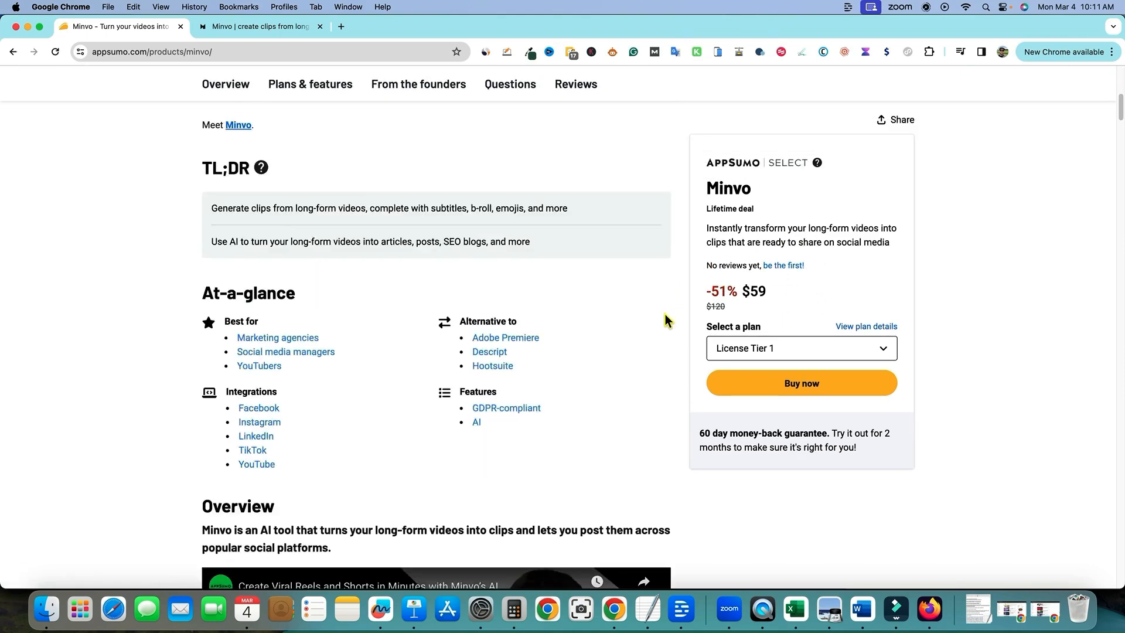
scroll(666, 316, "down", 5)
scroll(666, 319, "up", 14)
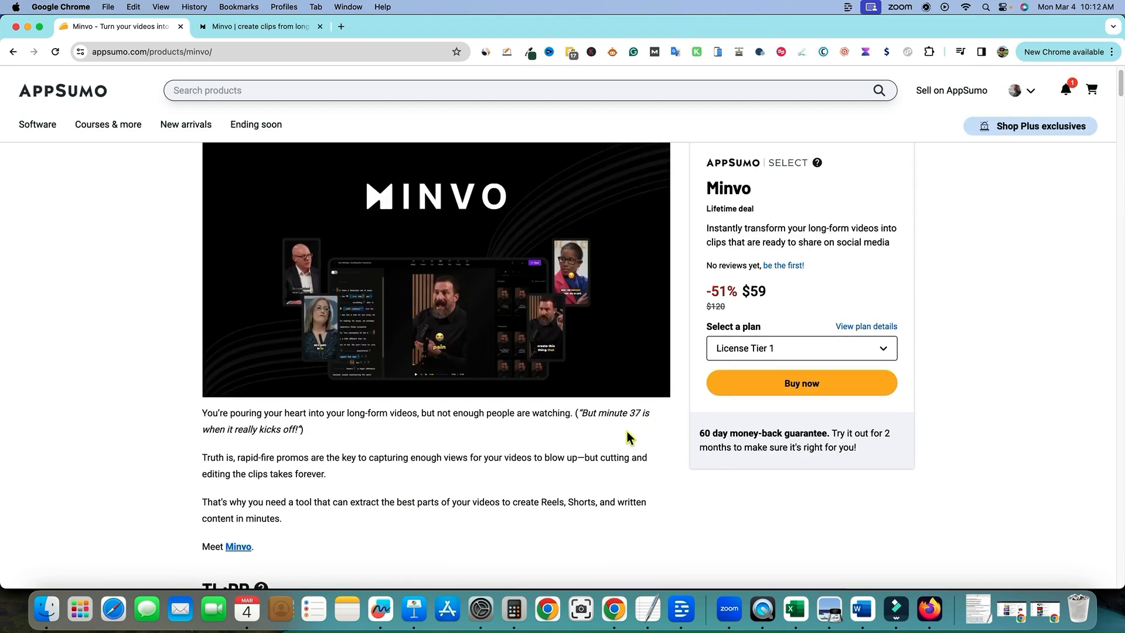
Open the Opus Clip website in a new browser tab and look over its homepage
left_click(342, 26)
type("opus")
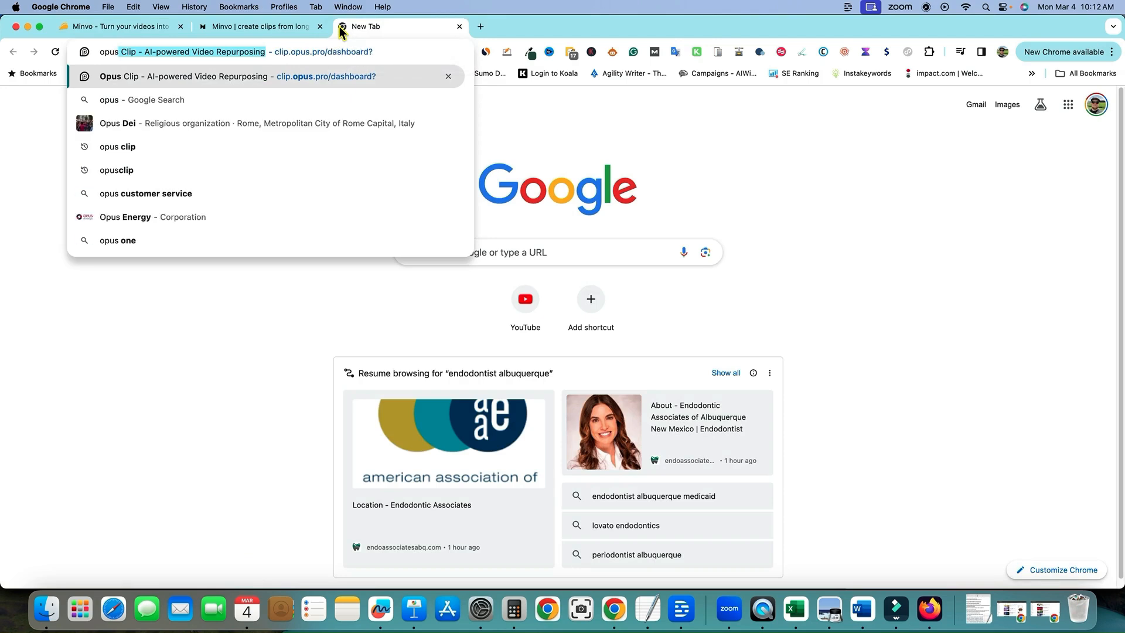
key("Return")
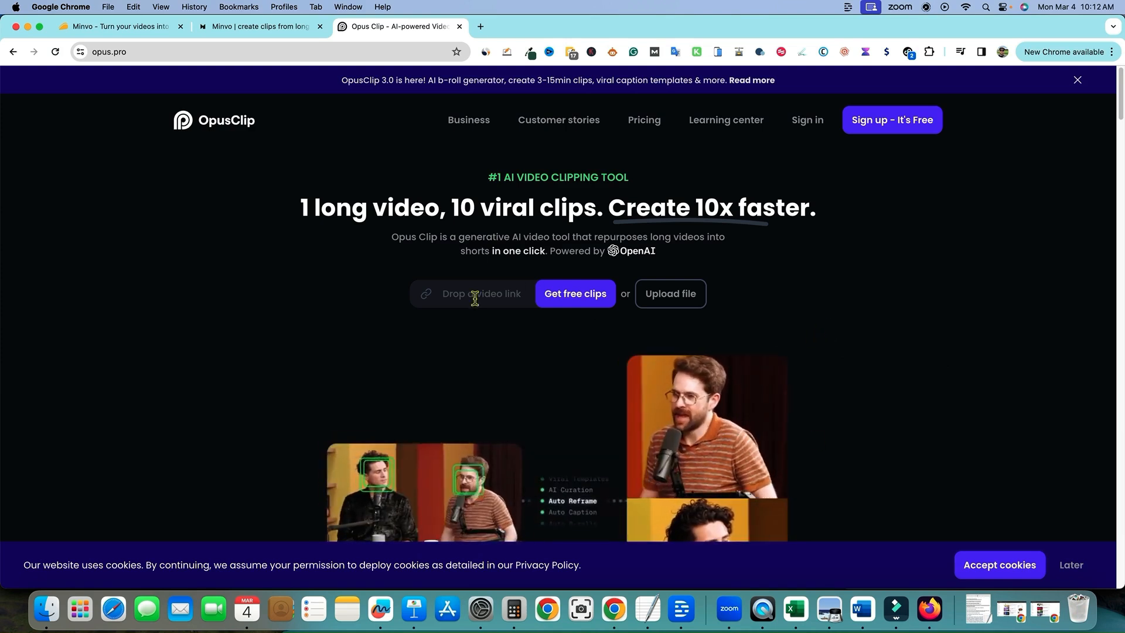
scroll(703, 345, "down", 15)
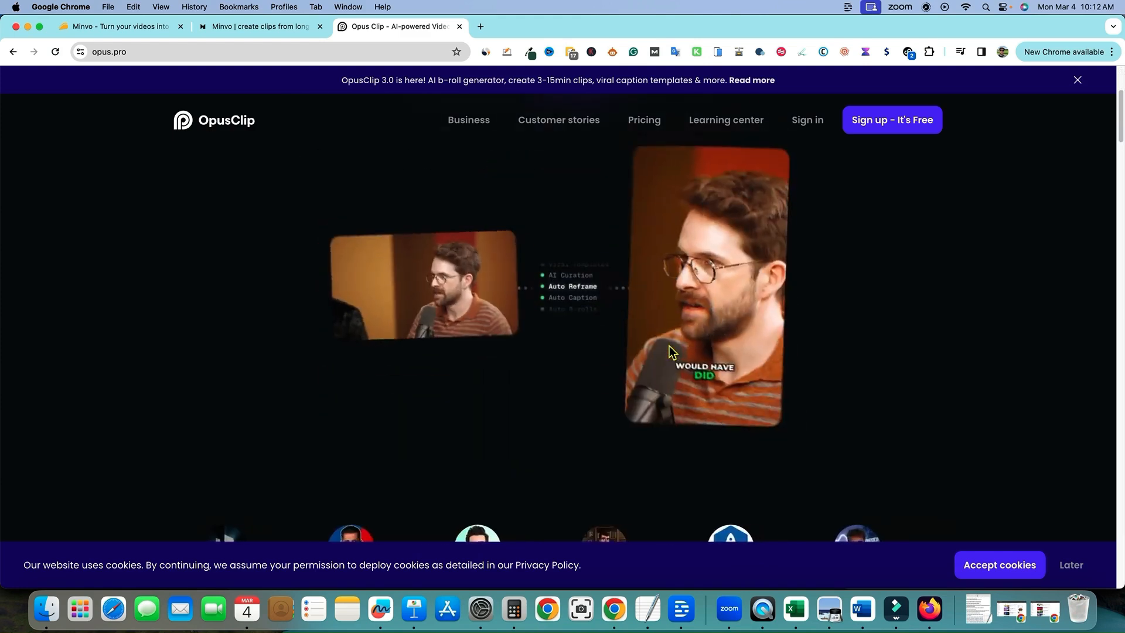
scroll(736, 337, "up", 15)
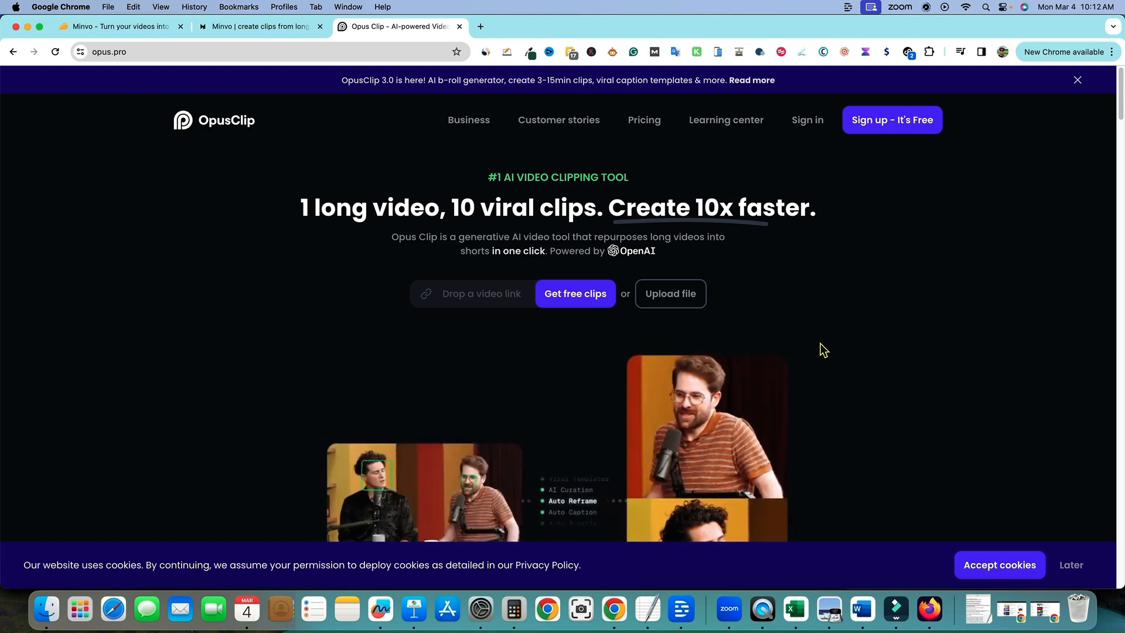
scroll(821, 352, "down", 3)
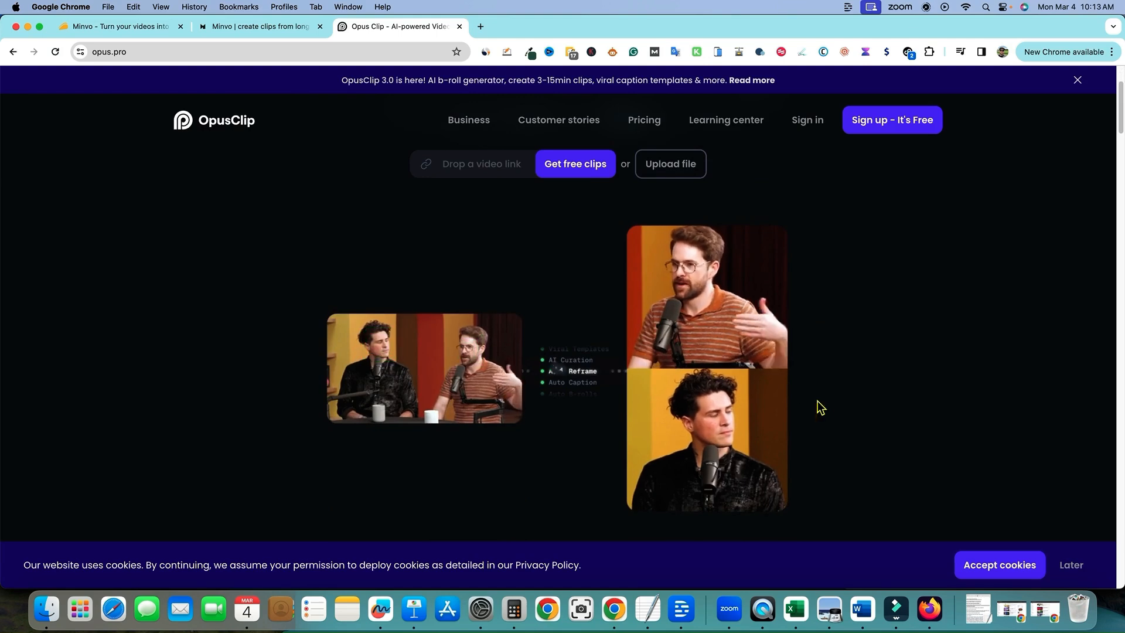
scroll(815, 409, "down", 4)
scroll(821, 273, "up", 6)
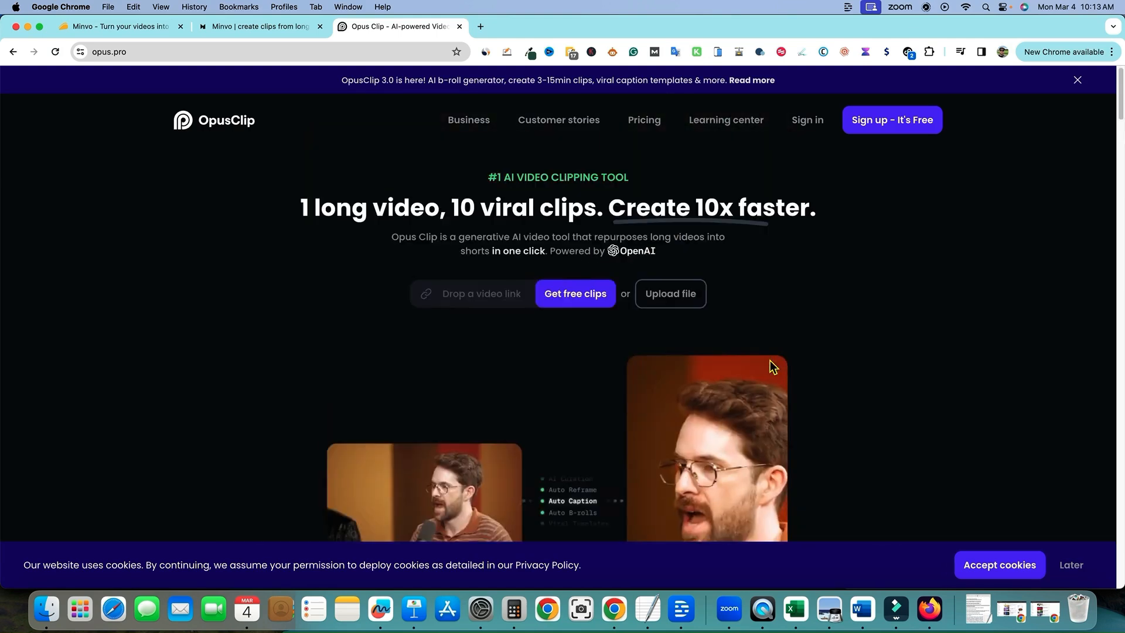
Search for "munch short form clips" in a new browser tab, open the Munch website and look over its homepage
left_click(481, 26)
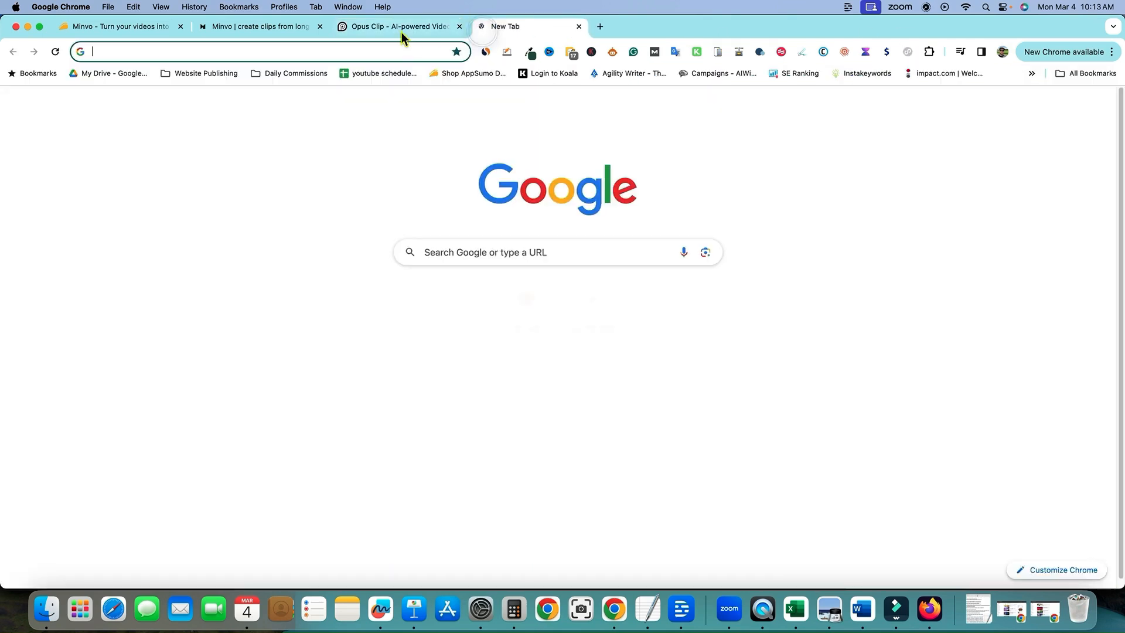
left_click(399, 47)
type("munch short form clips")
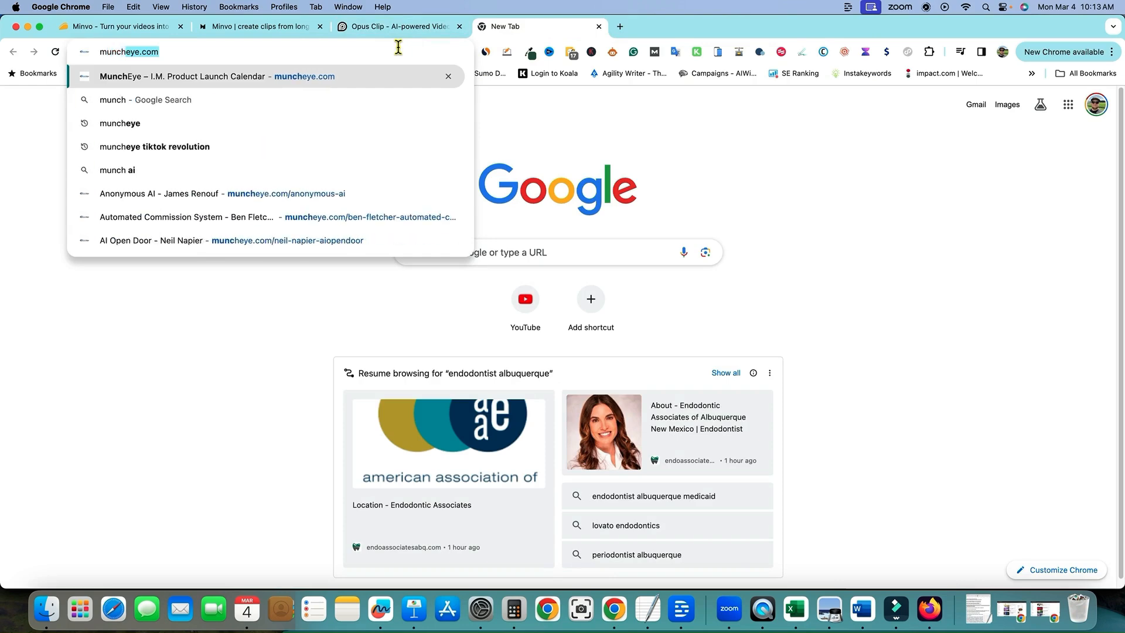
key("Return")
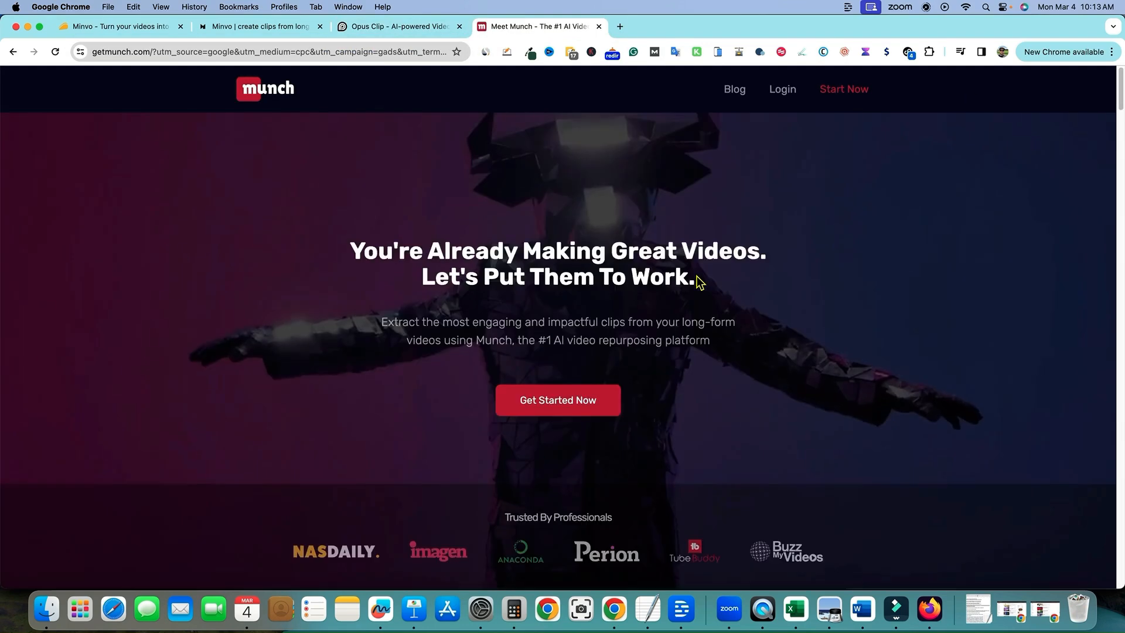
scroll(694, 279, "down", 10)
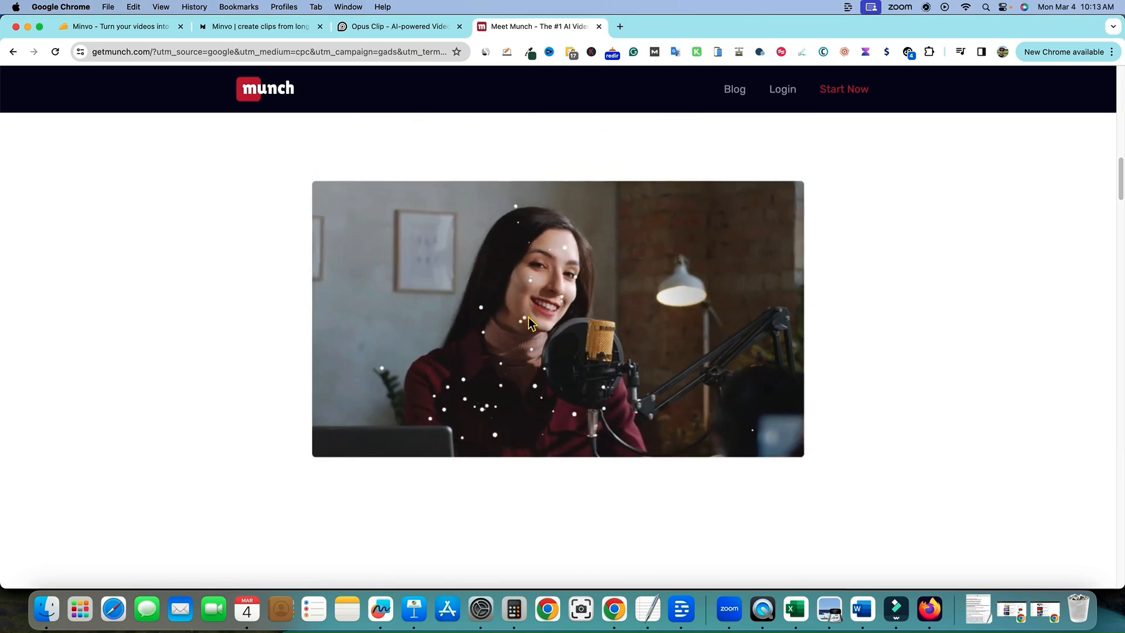
scroll(644, 263, "up", 10)
Go to the open minvo.pro page and review the features presented on its homepage
left_click(240, 30)
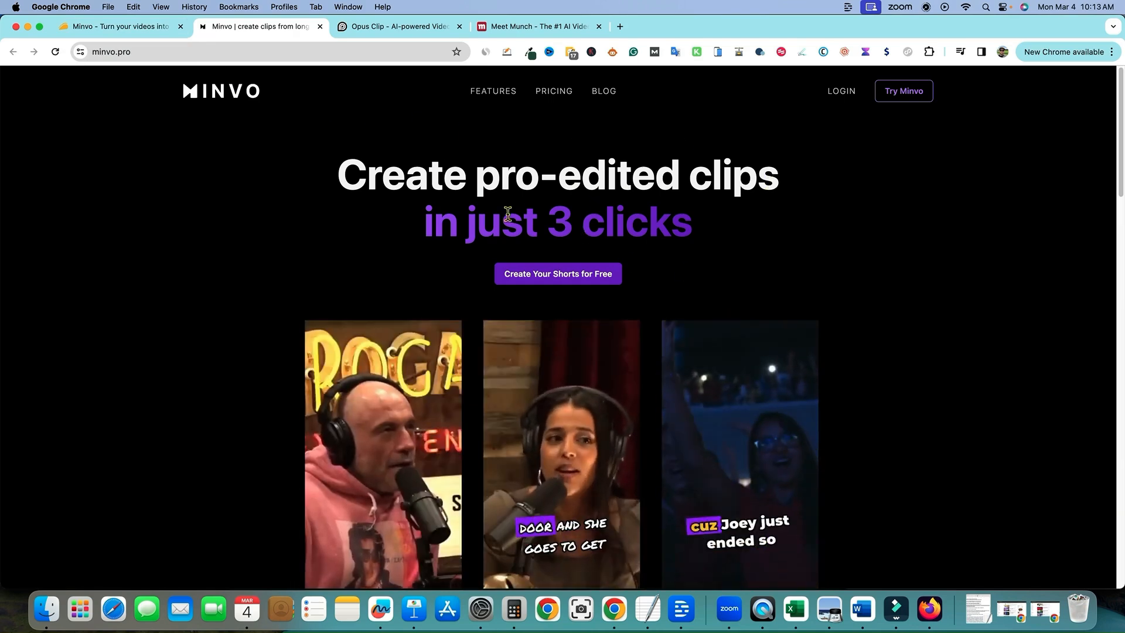
scroll(602, 346, "down", 15)
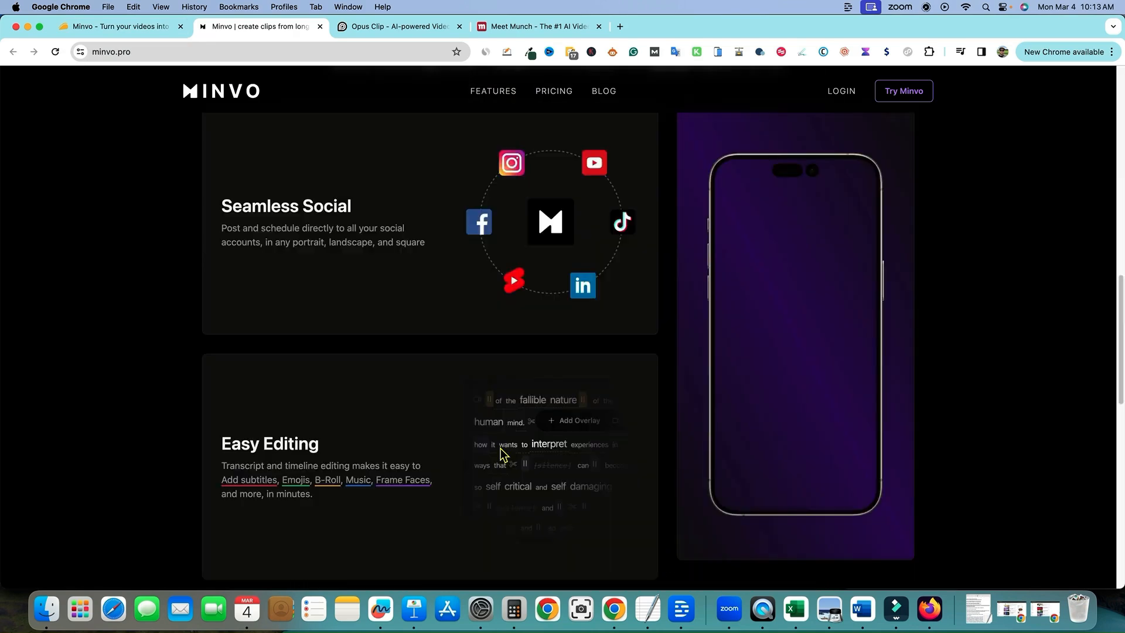
scroll(509, 453, "up", 10)
scroll(509, 453, "up", 8)
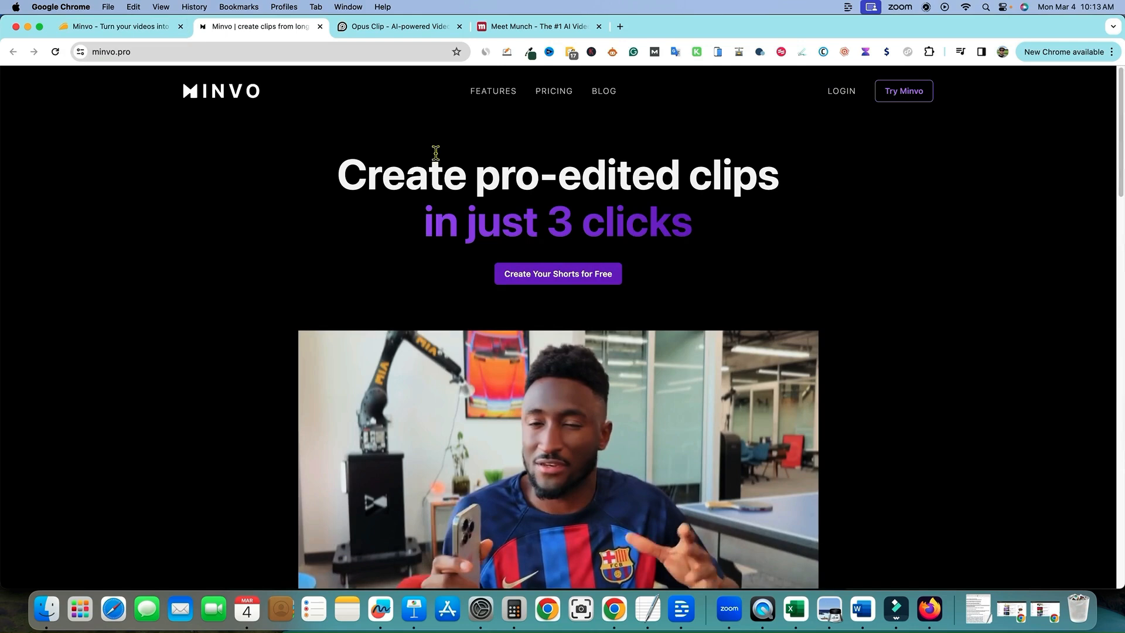
Flip between the open Opus Clip, Munch and Minvo sites, then return to the AppSumo deal page
left_click(371, 26)
left_click(548, 31)
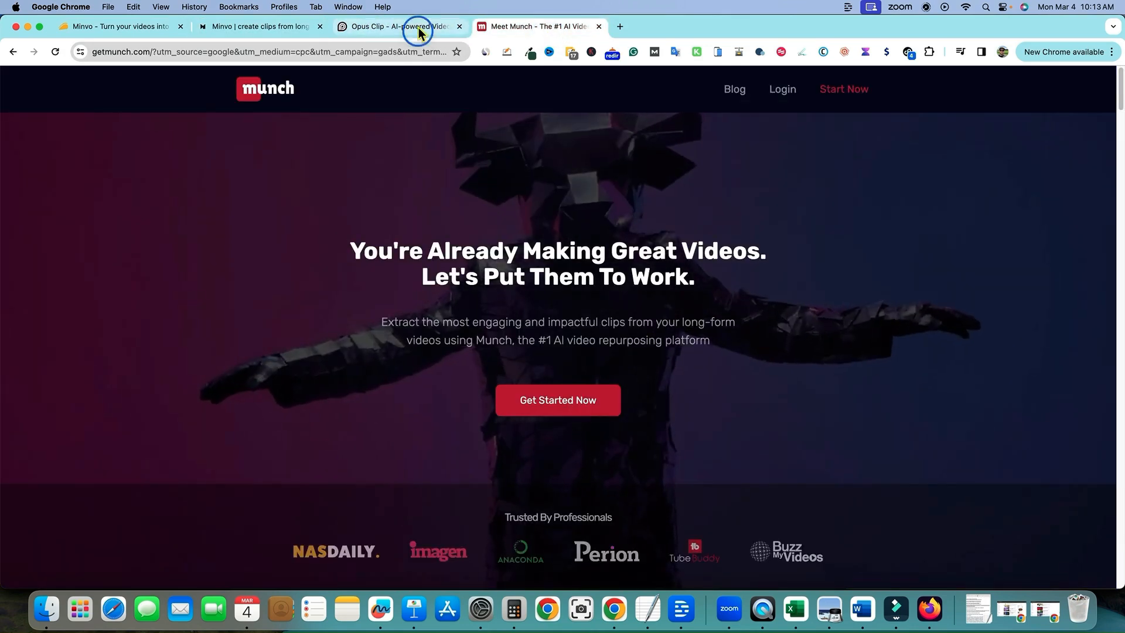
left_click(418, 29)
left_click(506, 26)
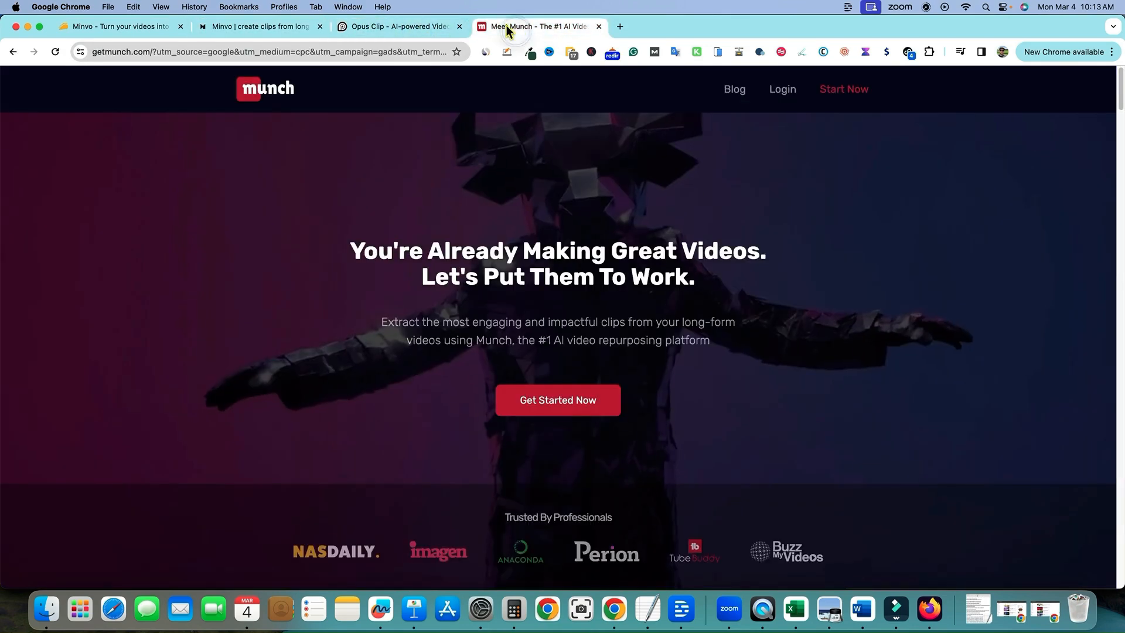
left_click(275, 28)
left_click(143, 30)
Read the Minvo deal's introduction, TL;DR and At-a-glance sections covering best uses, alternatives, integrations and features
mouse_move(421, 306)
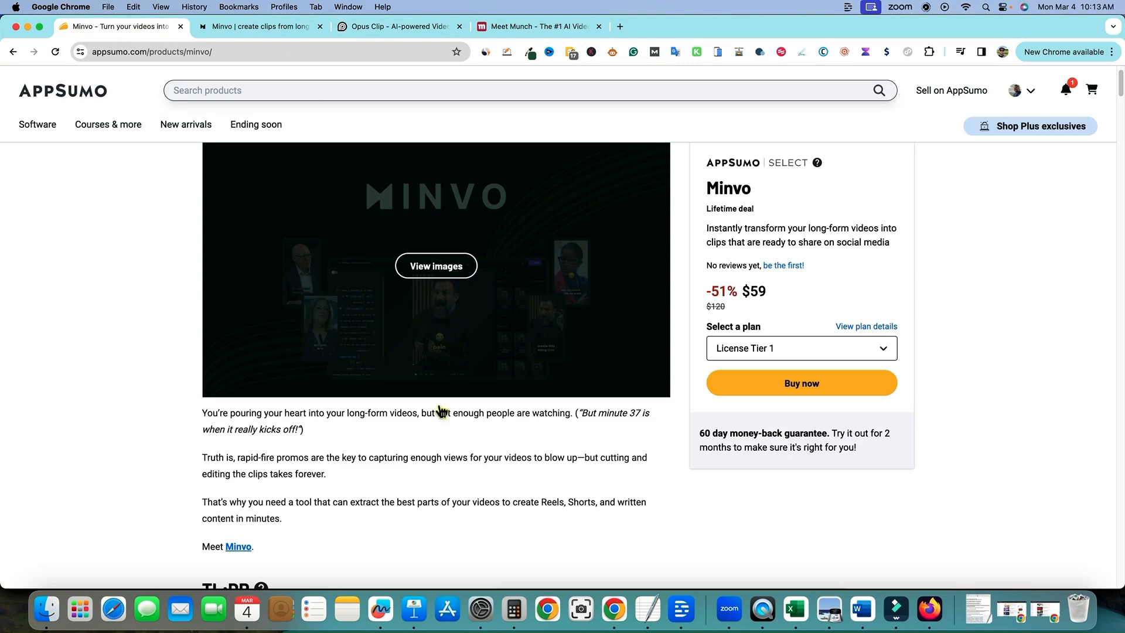
scroll(442, 412, "up", 1)
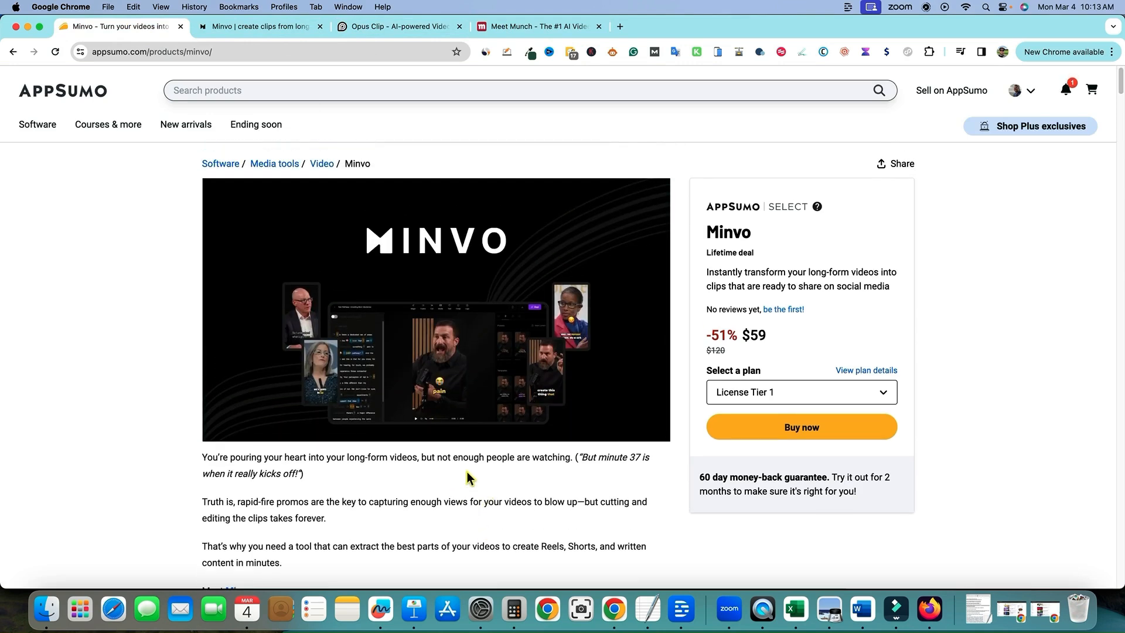
scroll(467, 472, "down", 5)
scroll(492, 471, "down", 3)
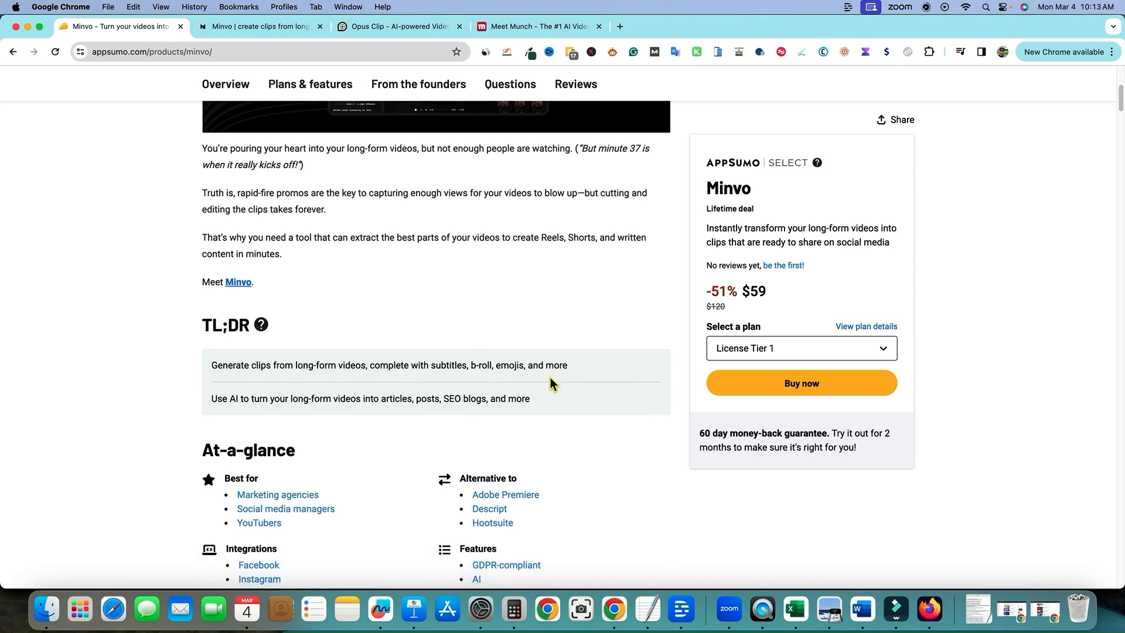
scroll(551, 378, "down", 2)
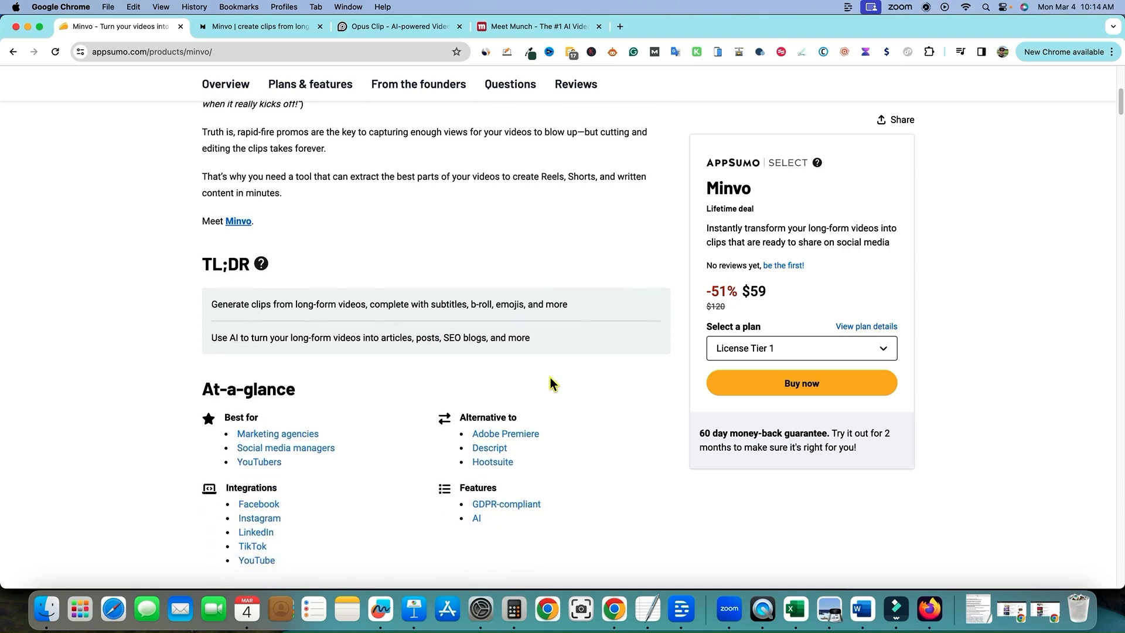
scroll(550, 378, "down", 1)
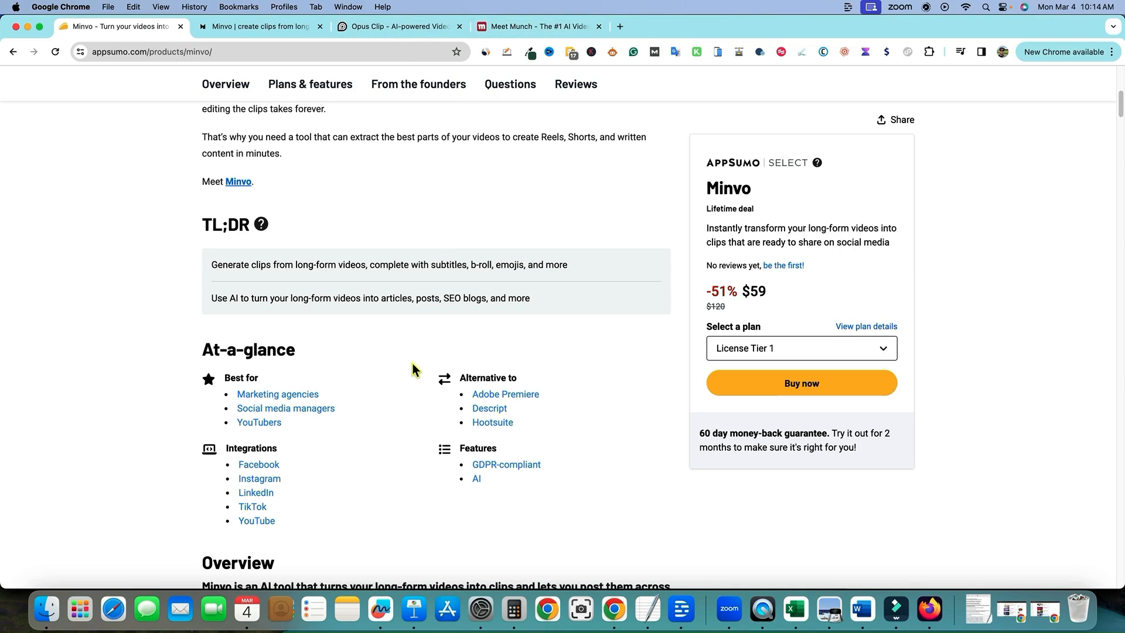
scroll(417, 375, "up", 10)
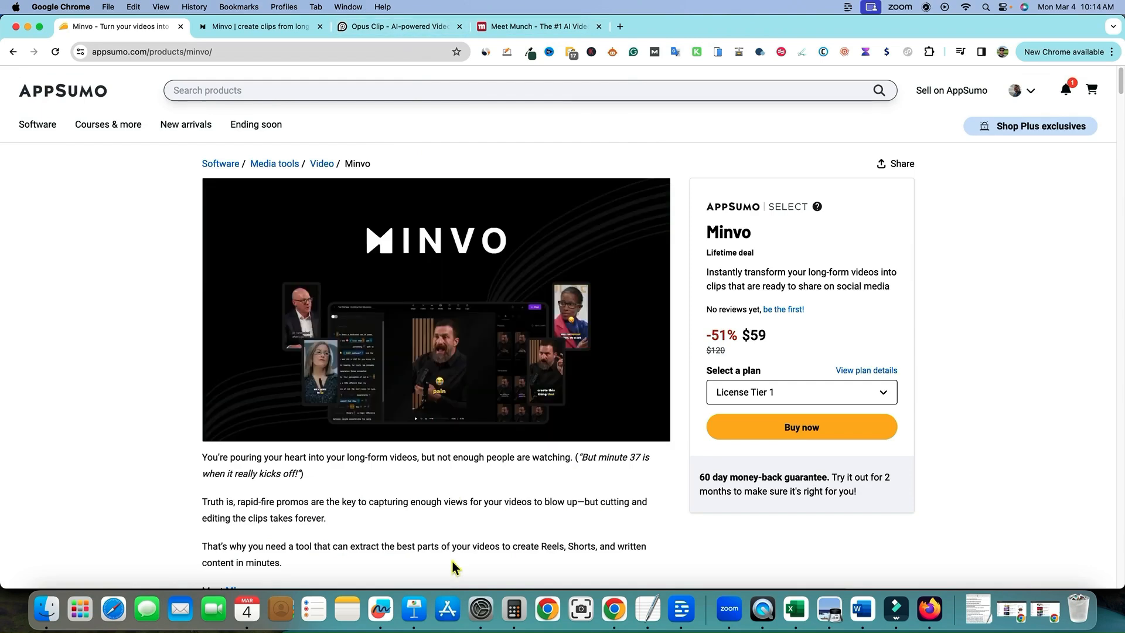
Read the Overview section of the Minvo deal page, including the text below the promotional video
scroll(440, 502, "down", 15)
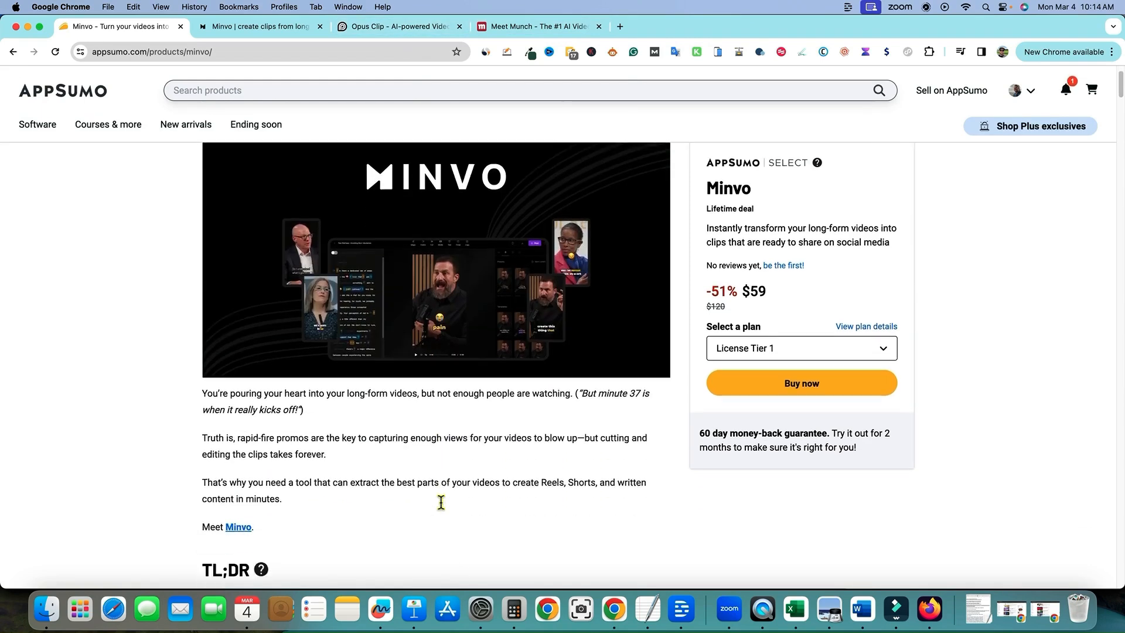
scroll(441, 503, "down", 2)
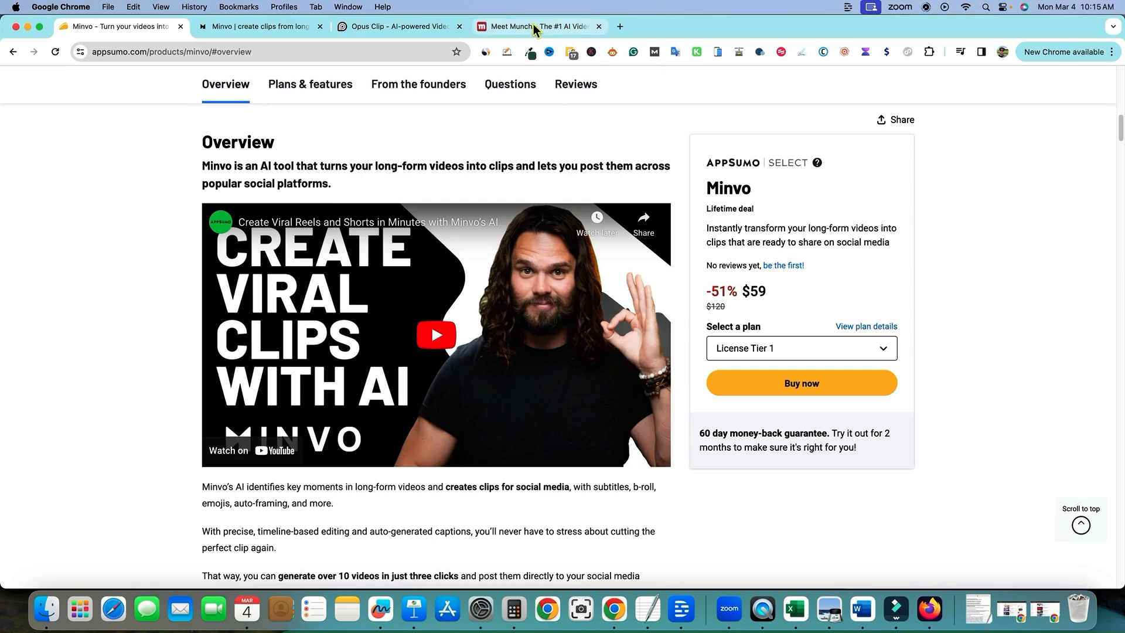
scroll(423, 452, "down", 5)
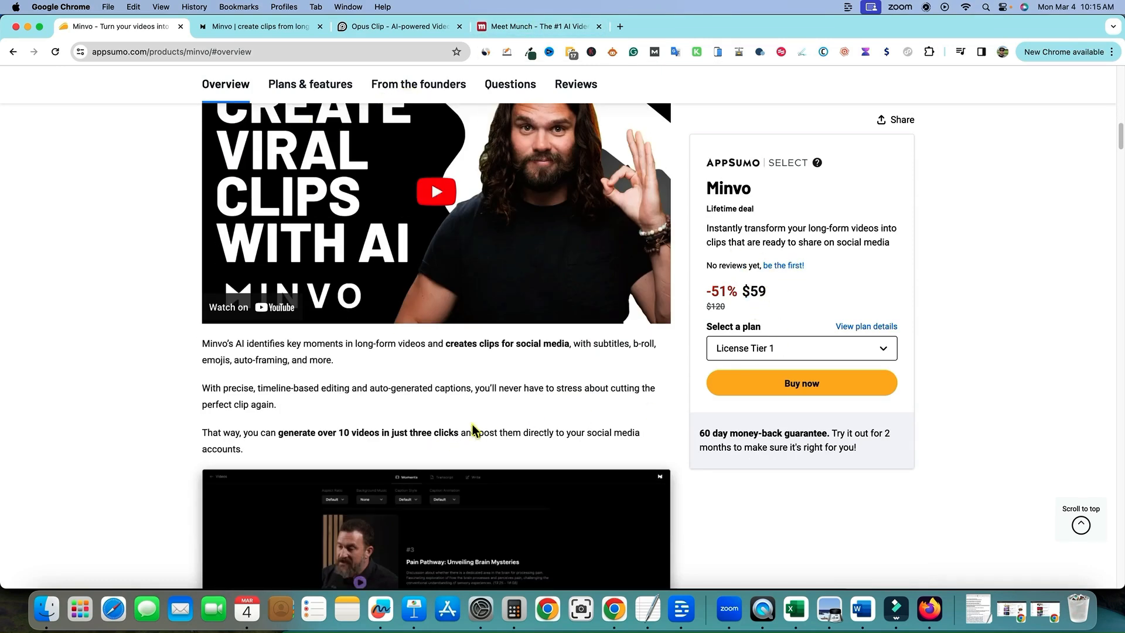
Open the deal's Questions section and read the founder's answer listing the languages Minvo supports
left_click(495, 84)
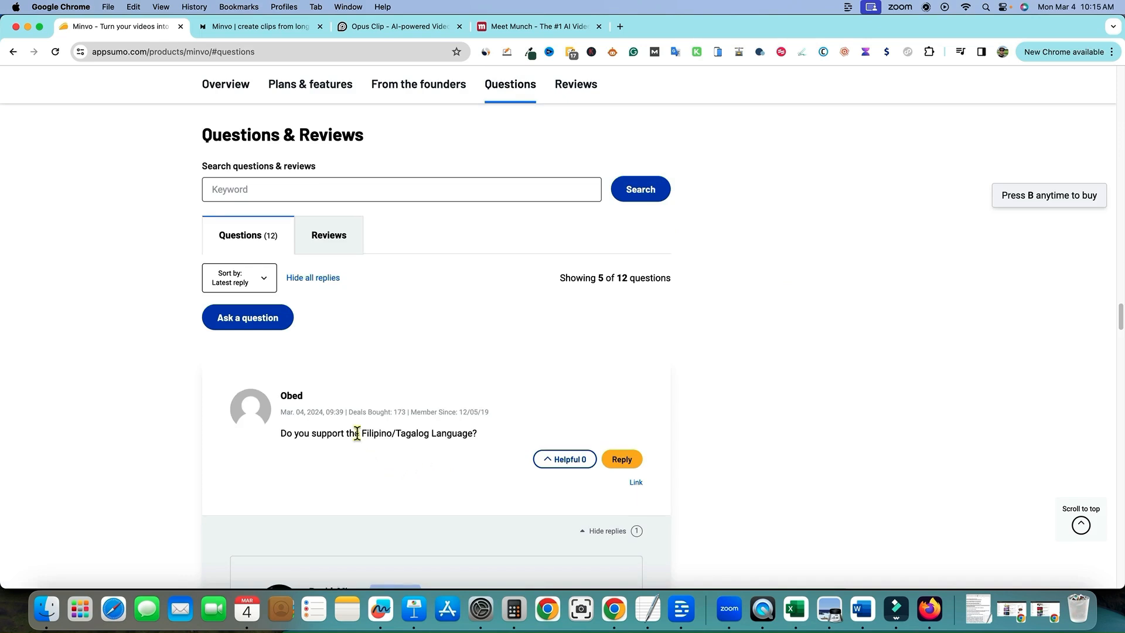
scroll(407, 462, "down", 10)
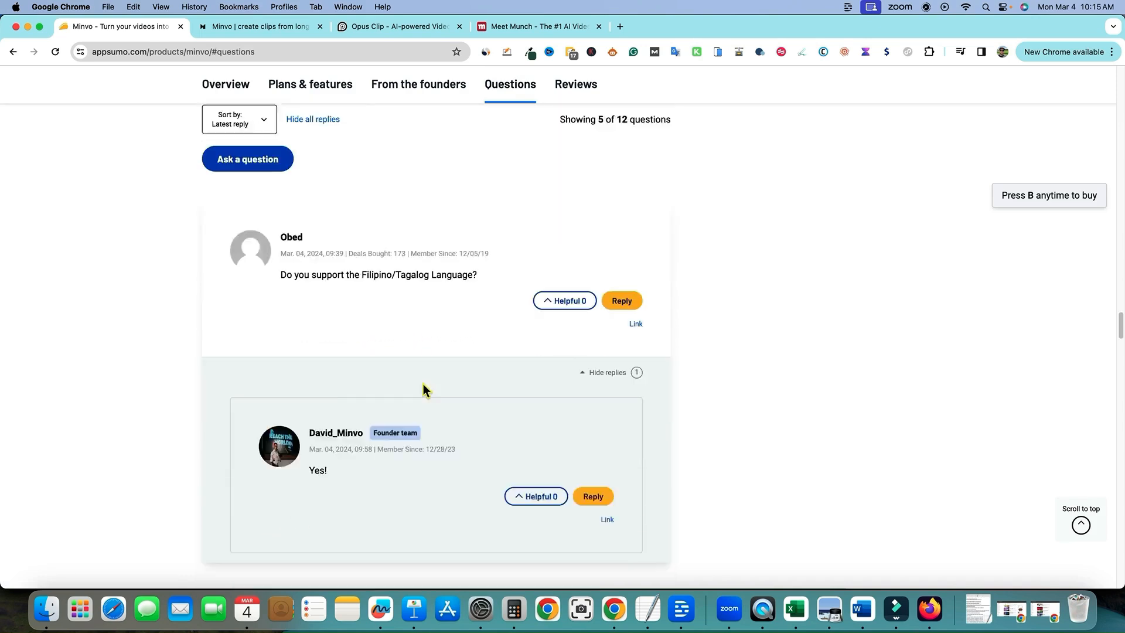
scroll(453, 432, "down", 6)
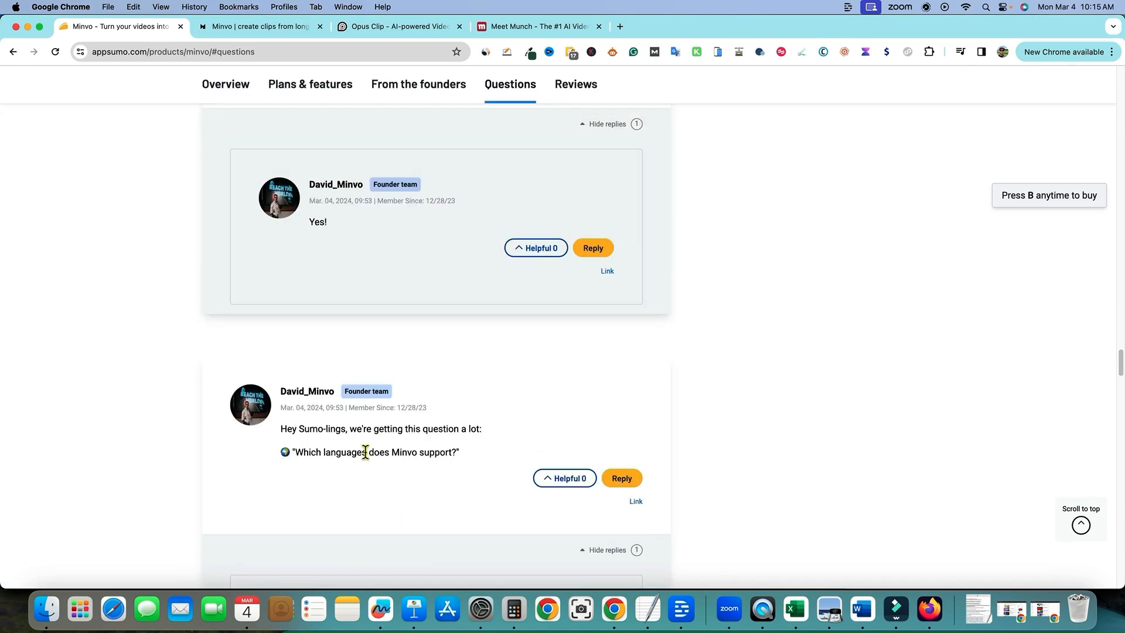
scroll(364, 446, "down", 5)
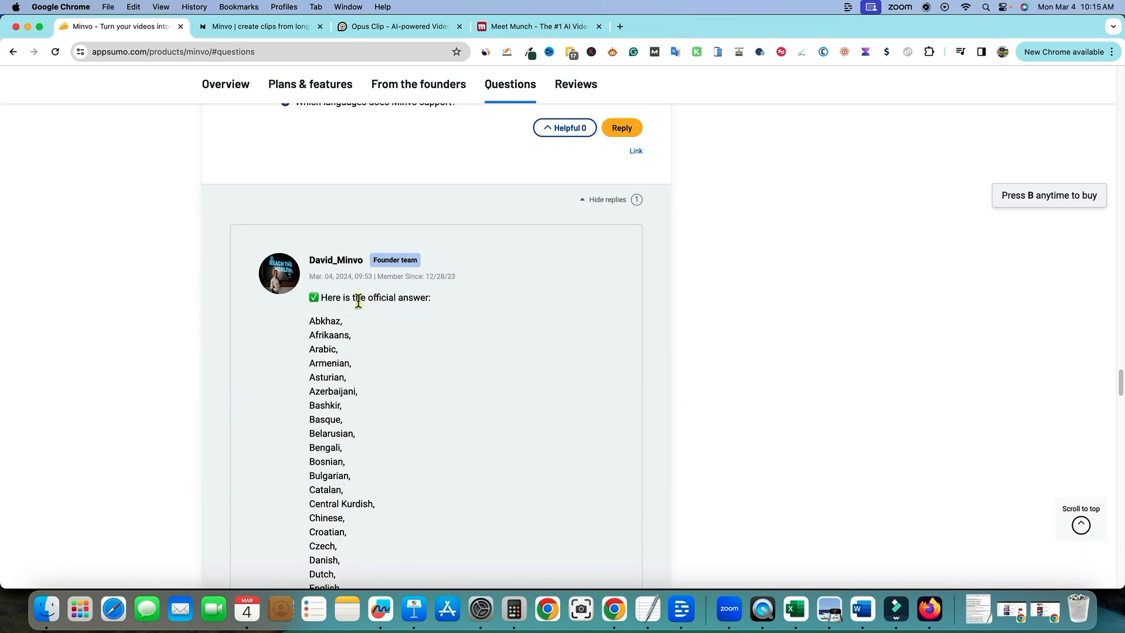
scroll(439, 466, "down", 20)
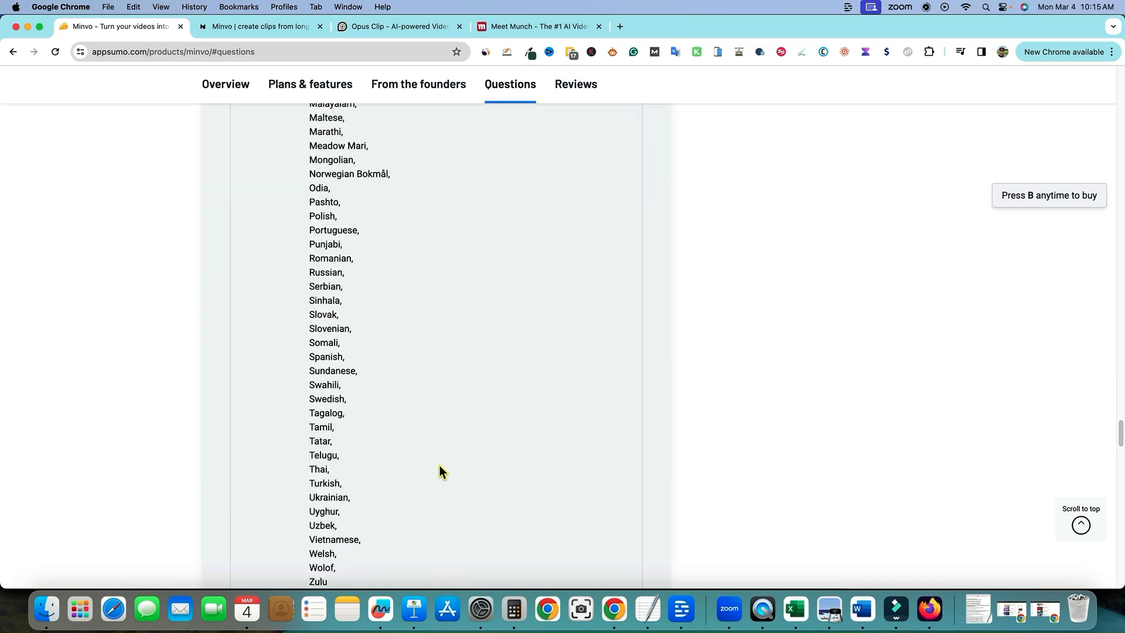
Read the buyer question about the monthly export limit and the replies to it
scroll(438, 464, "up", 6)
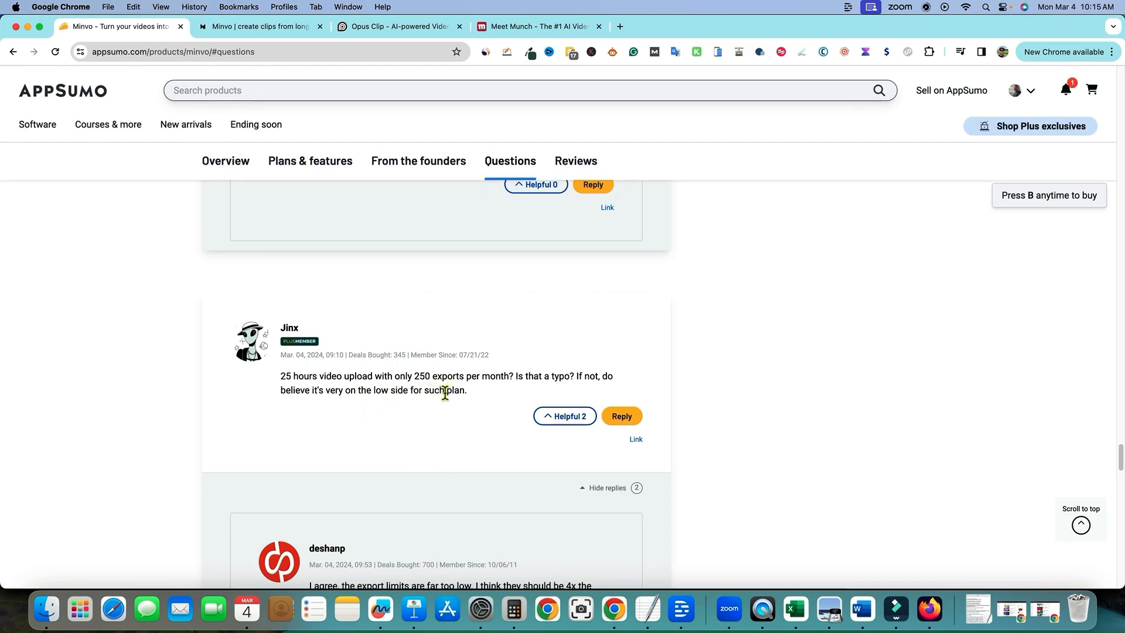
scroll(446, 440, "down", 3)
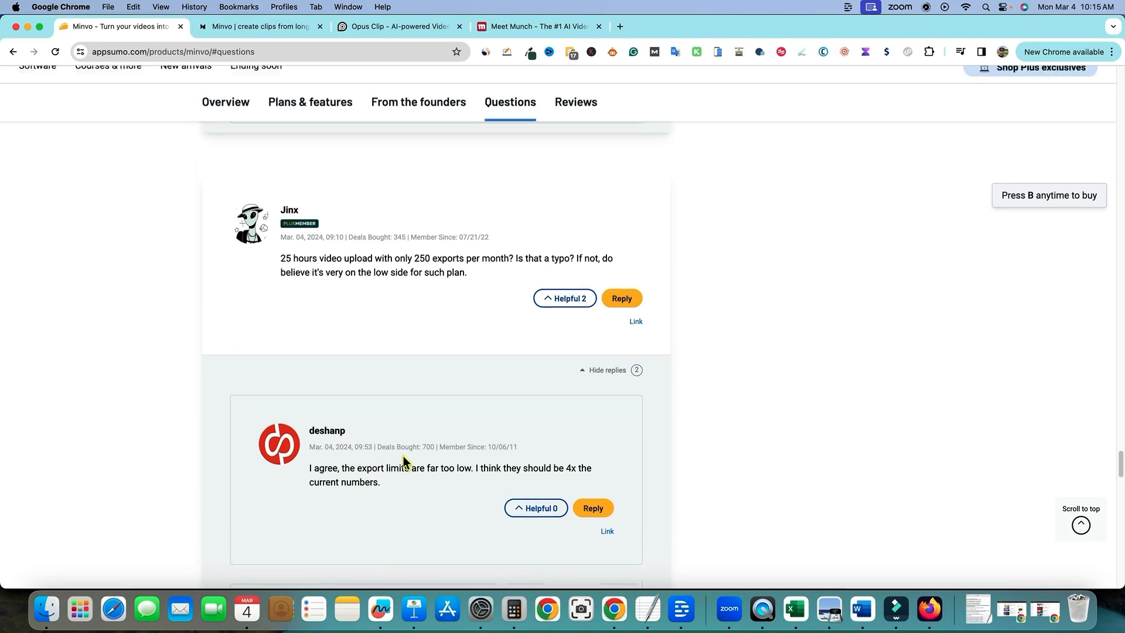
scroll(406, 463, "down", 1)
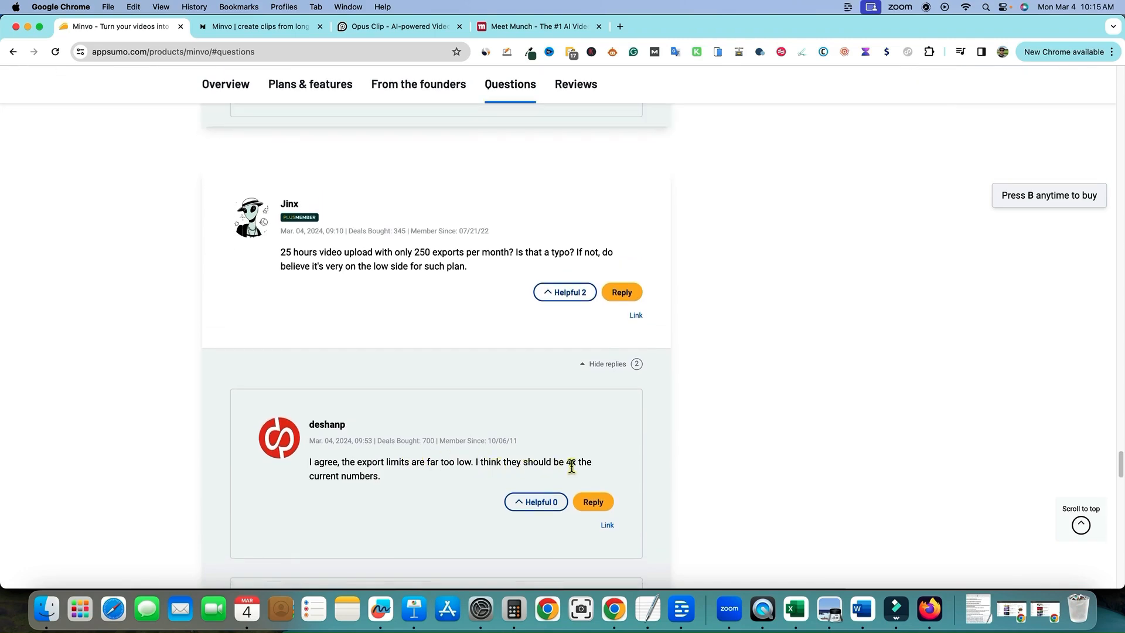
scroll(402, 465, "down", 8)
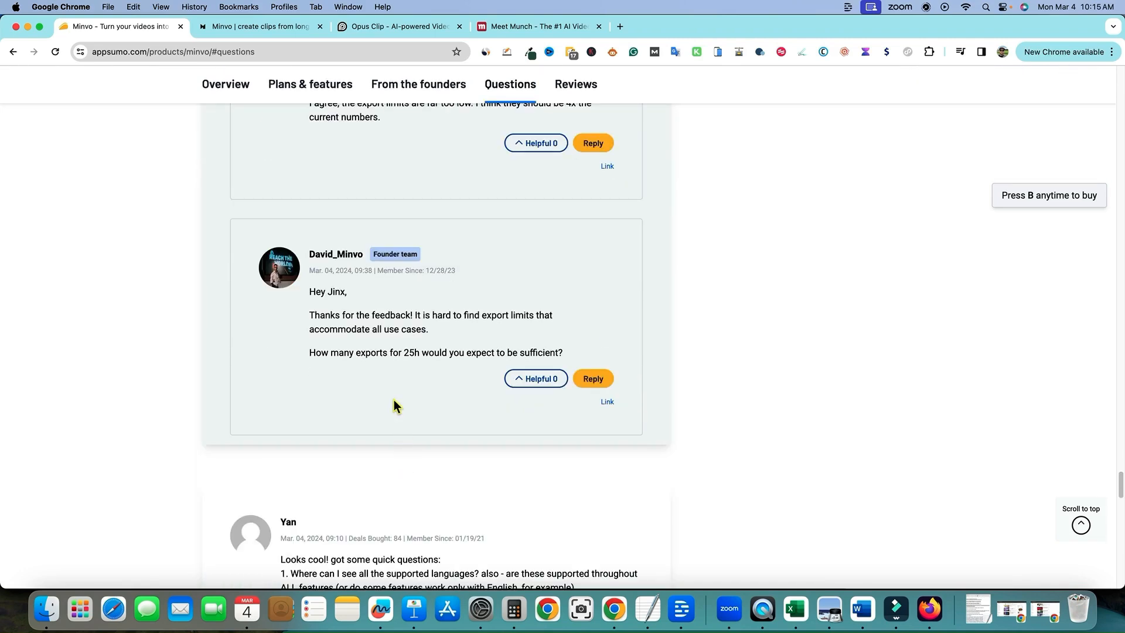
Read the founder's numbered reply on supported languages, media libraries, fonts, transcripts, virality scores and export resolution
scroll(385, 346, "down", 15)
scroll(453, 439, "up", 18)
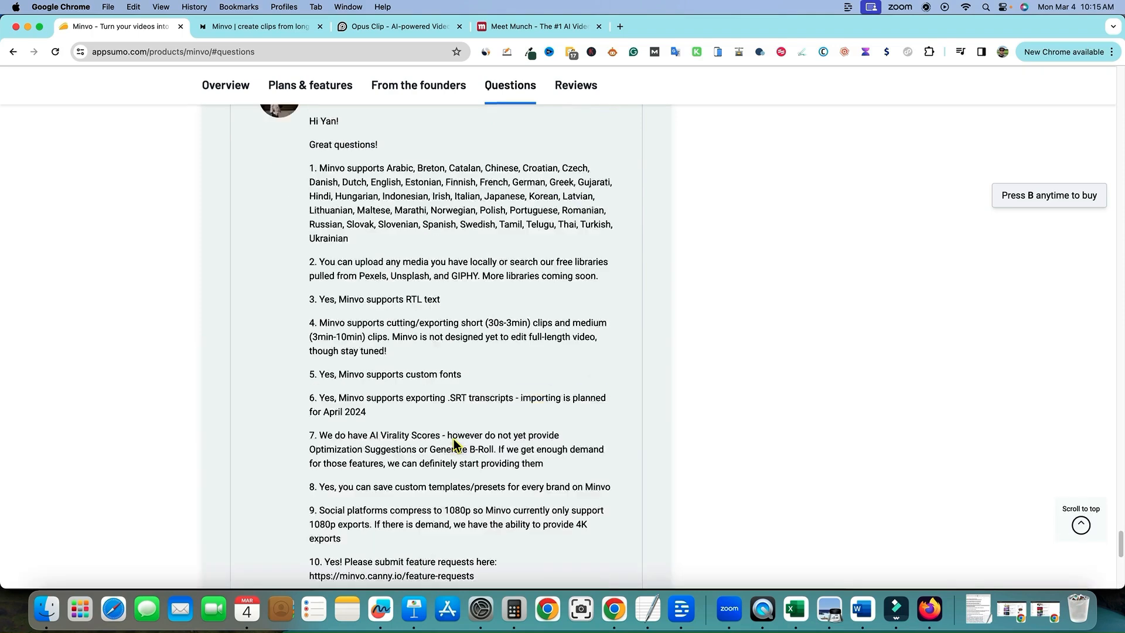
scroll(454, 438, "up", 10)
Open the From the founders section, expand the first founder post and read why Minvo was built and what makes it different
left_click(404, 163)
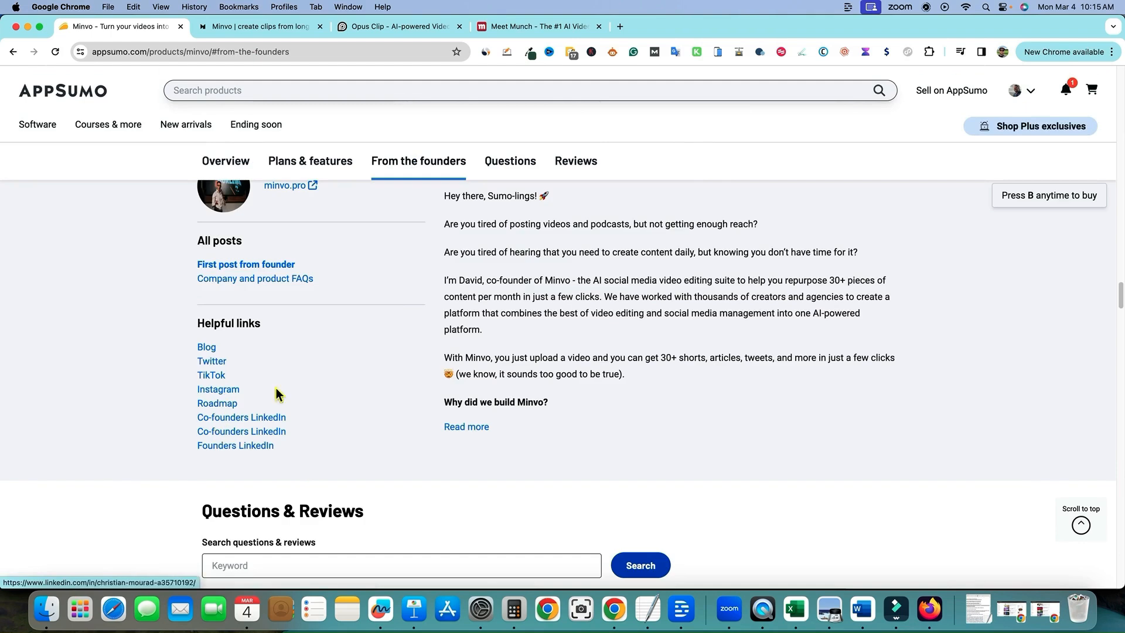
left_click(472, 426)
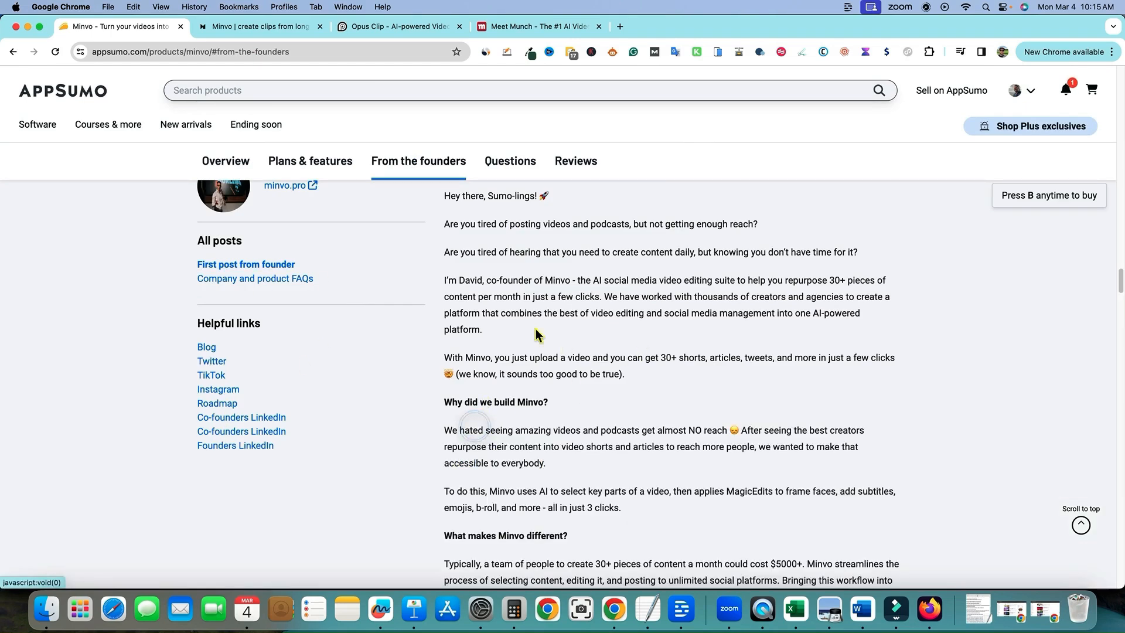
scroll(645, 419, "down", 3)
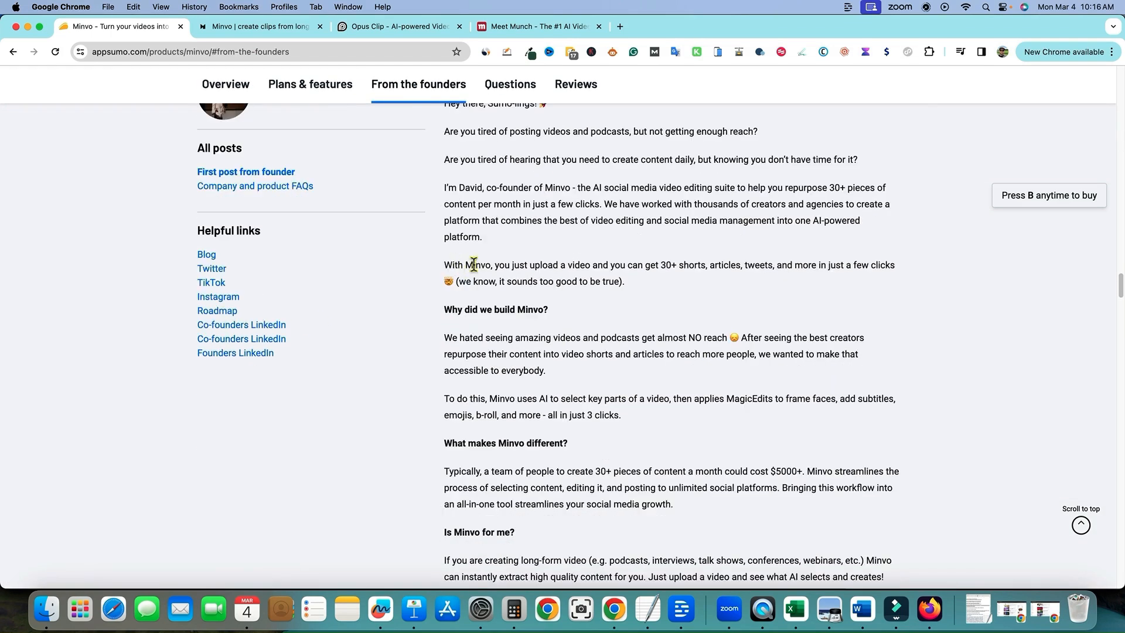
left_click_drag(502, 267, 684, 469)
scroll(410, 381, "down", 1)
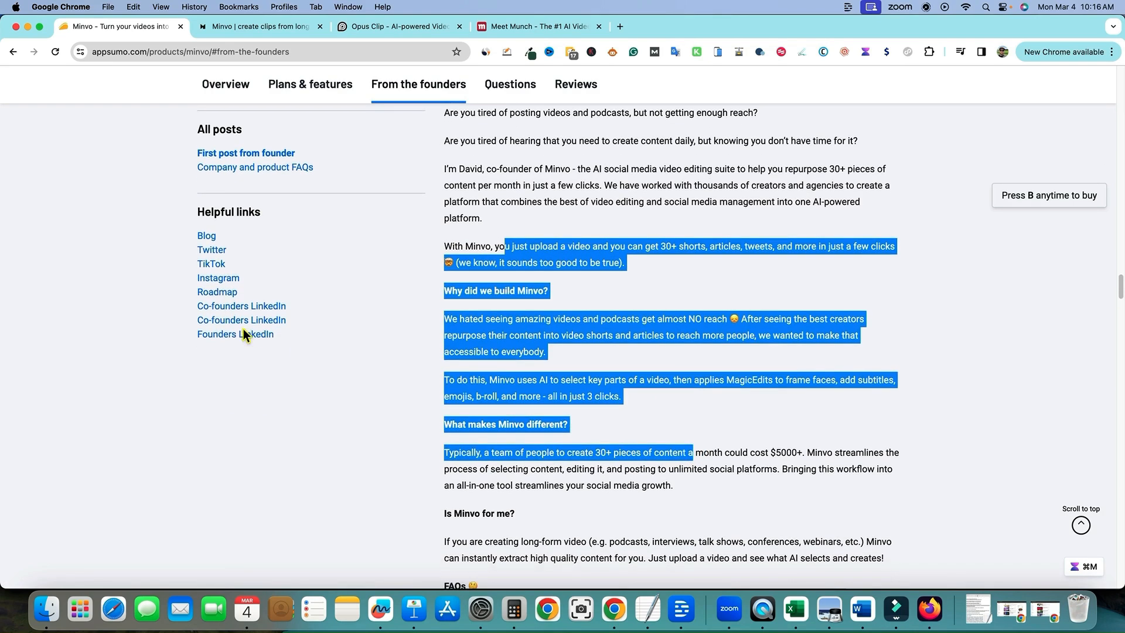
Open Minvo's Roadmap link from the helpful links, examine the posted feature requests and switch to the roadmap view
left_click(216, 295)
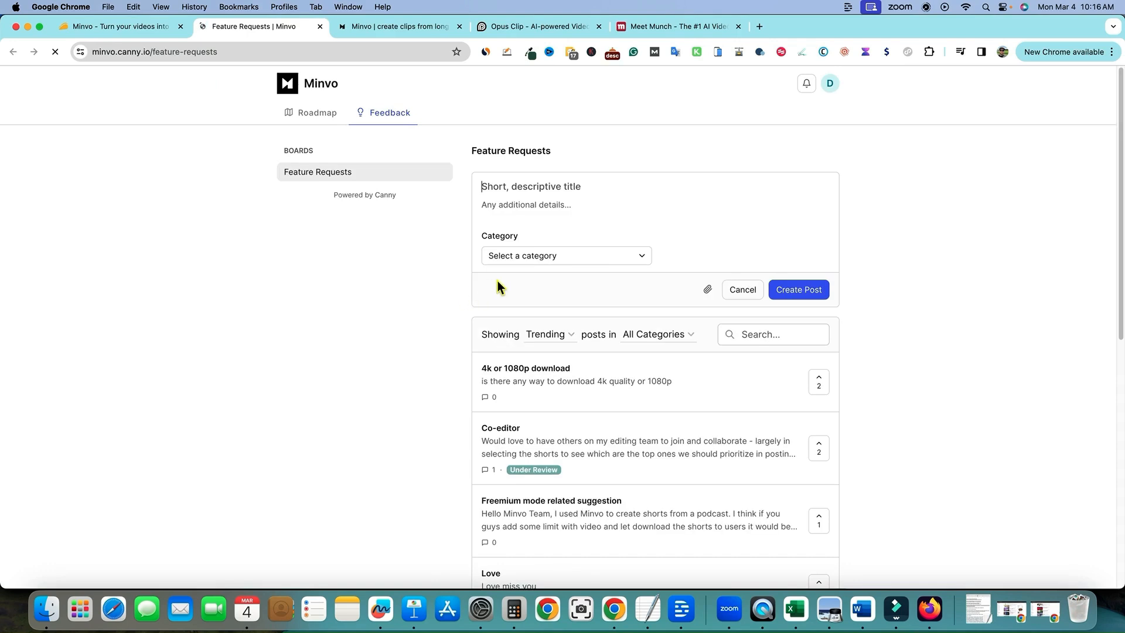
left_click(552, 259)
left_click(790, 217)
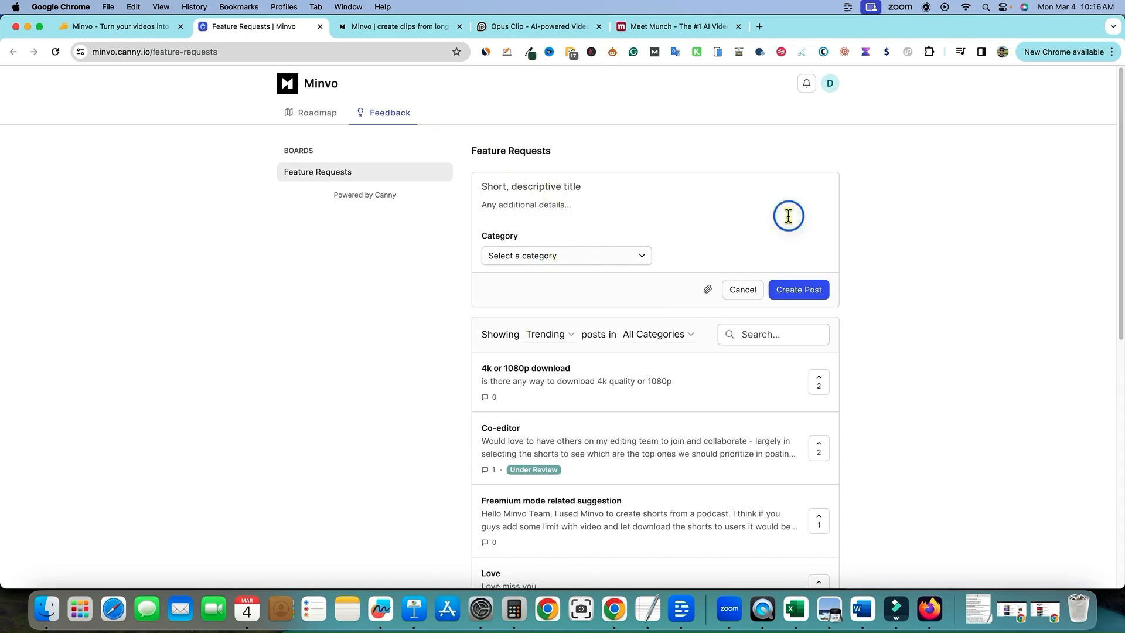
left_click(613, 252)
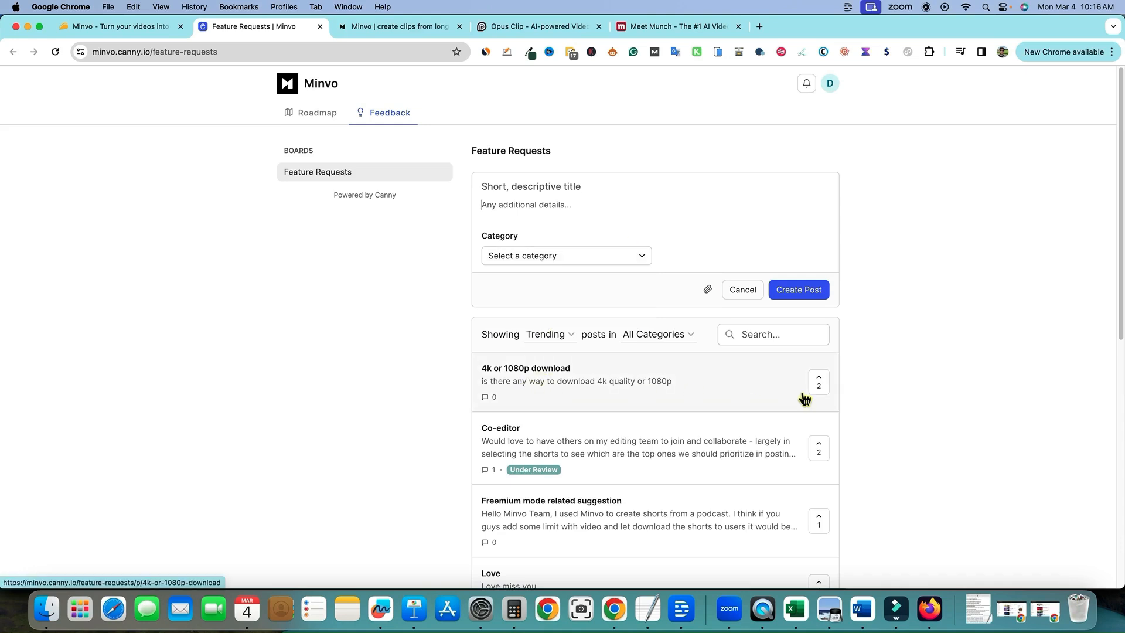
scroll(808, 410, "down", 3)
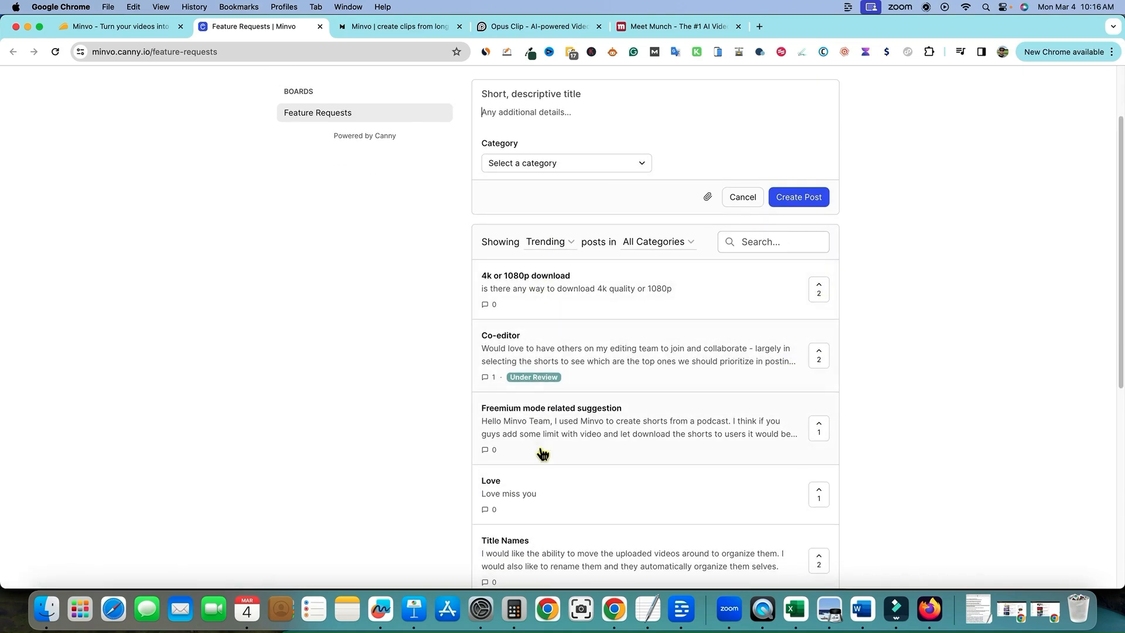
scroll(527, 316, "up", 3)
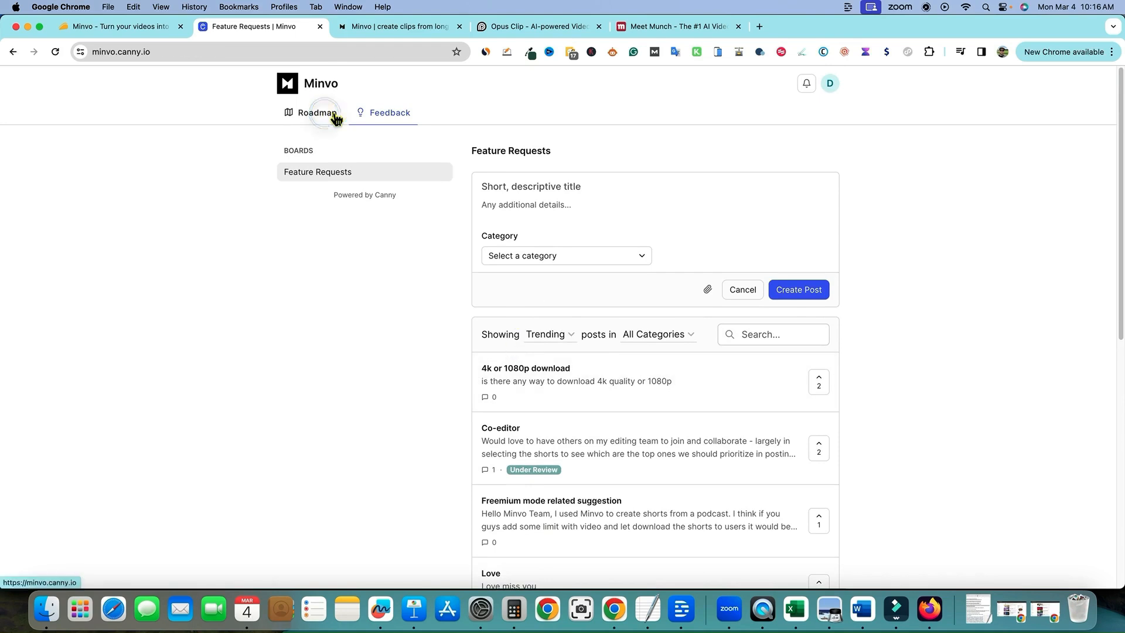
left_click(315, 114)
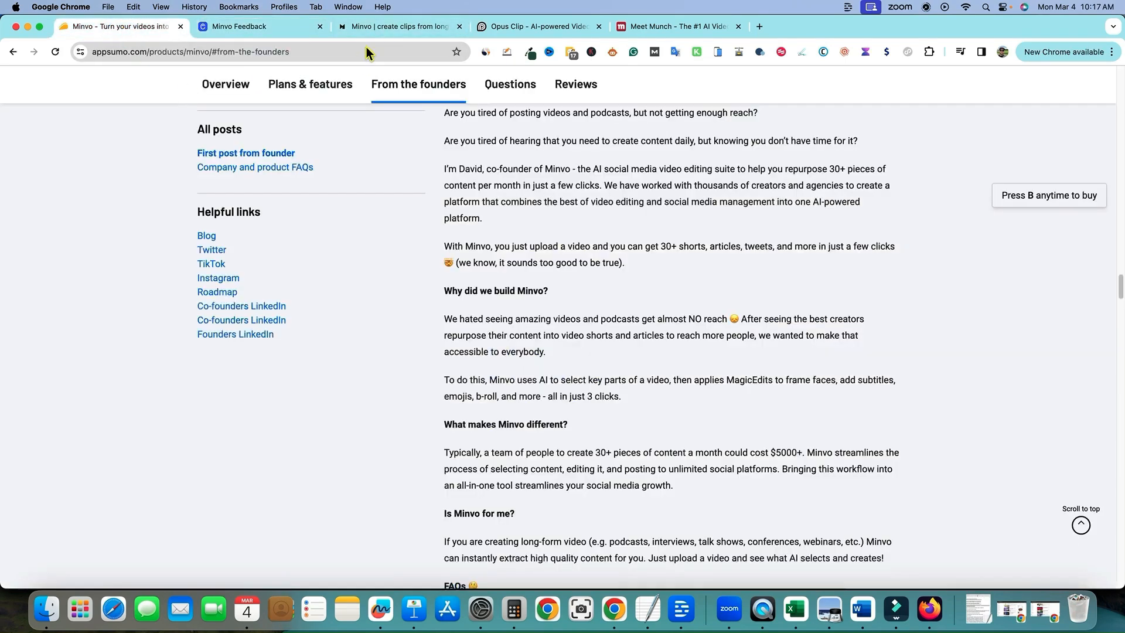
Open the pricing page on Minvo's own website and read the Creator and Pro plans' monthly prices and limits
left_click(374, 31)
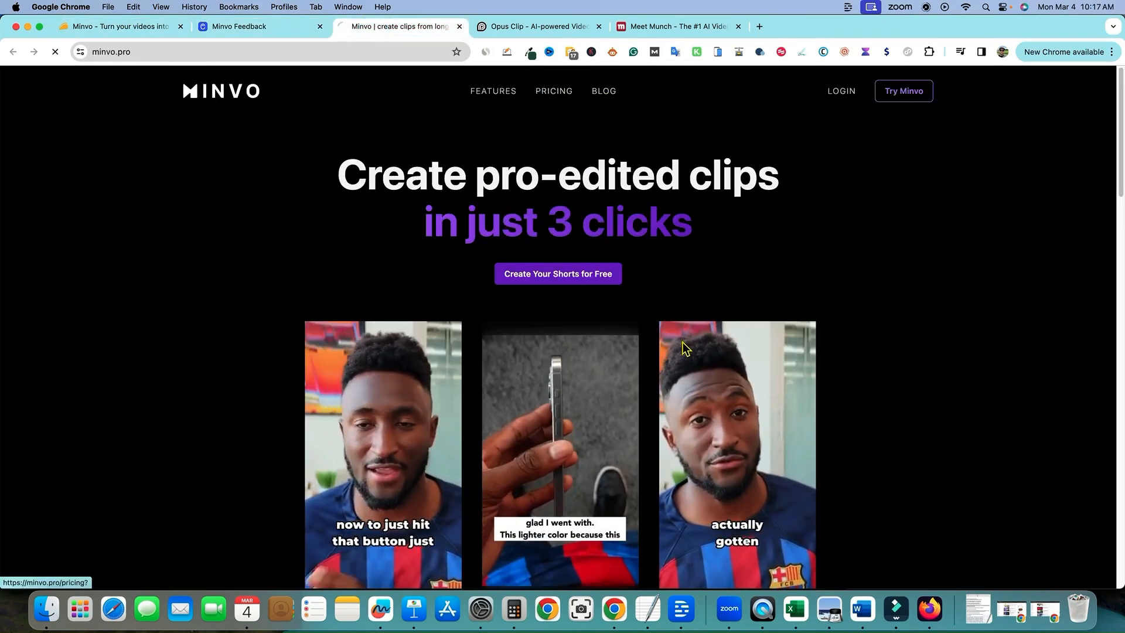
left_click(557, 91)
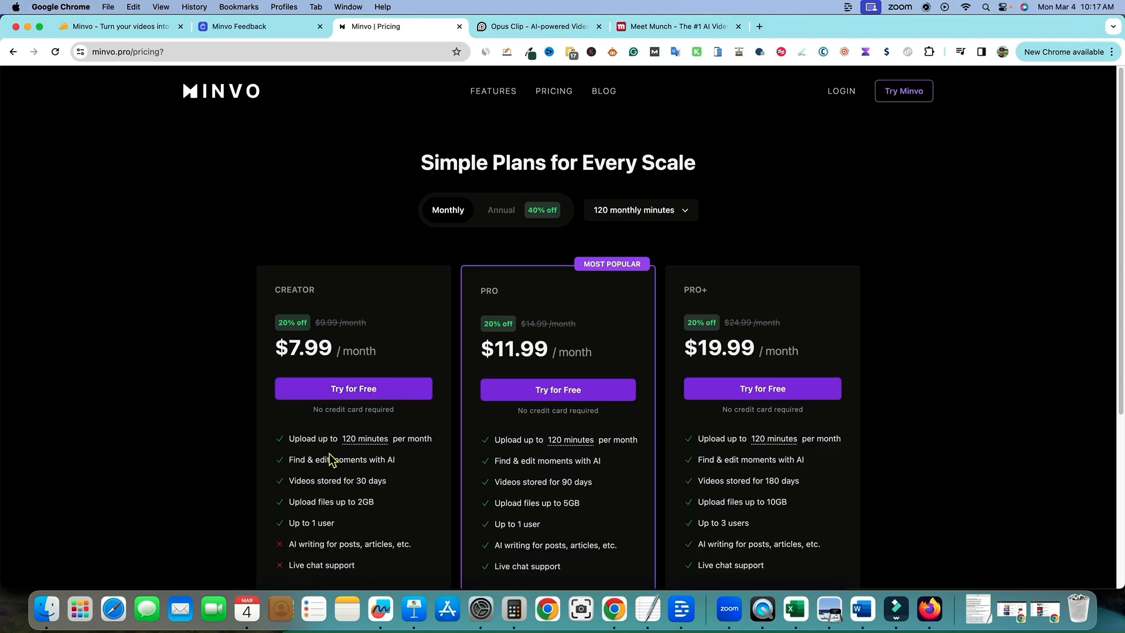
mouse_move(331, 446)
mouse_move(562, 441)
scroll(575, 469, "down", 1)
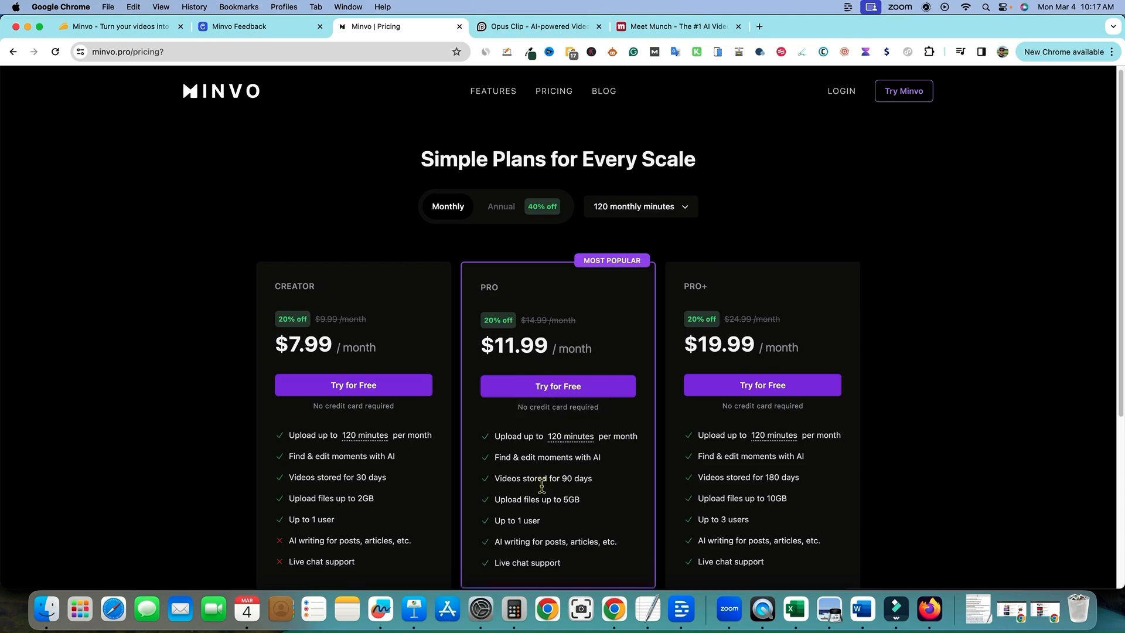
scroll(533, 508, "down", 1)
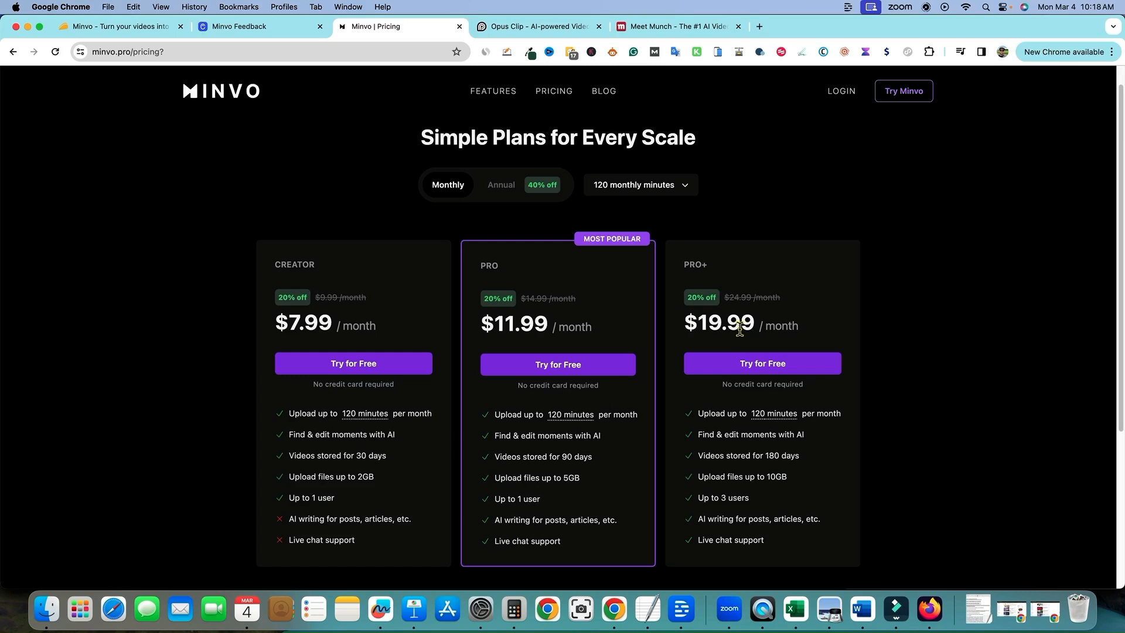
Examine the Pro+ plan's price, upload minutes, storage and user limits against the other two monthly plans
mouse_move(795, 413)
scroll(688, 458, "down", 4)
scroll(676, 468, "up", 4)
scroll(676, 468, "down", 2)
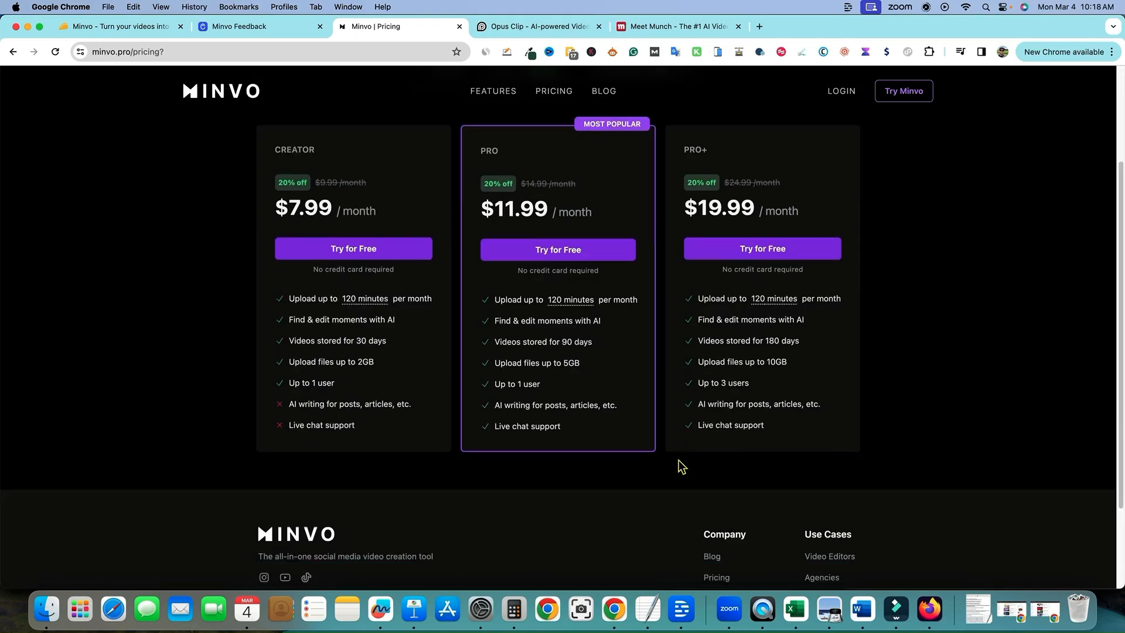
scroll(679, 463, "up", 2)
scroll(735, 433, "down", 3)
scroll(746, 428, "up", 1)
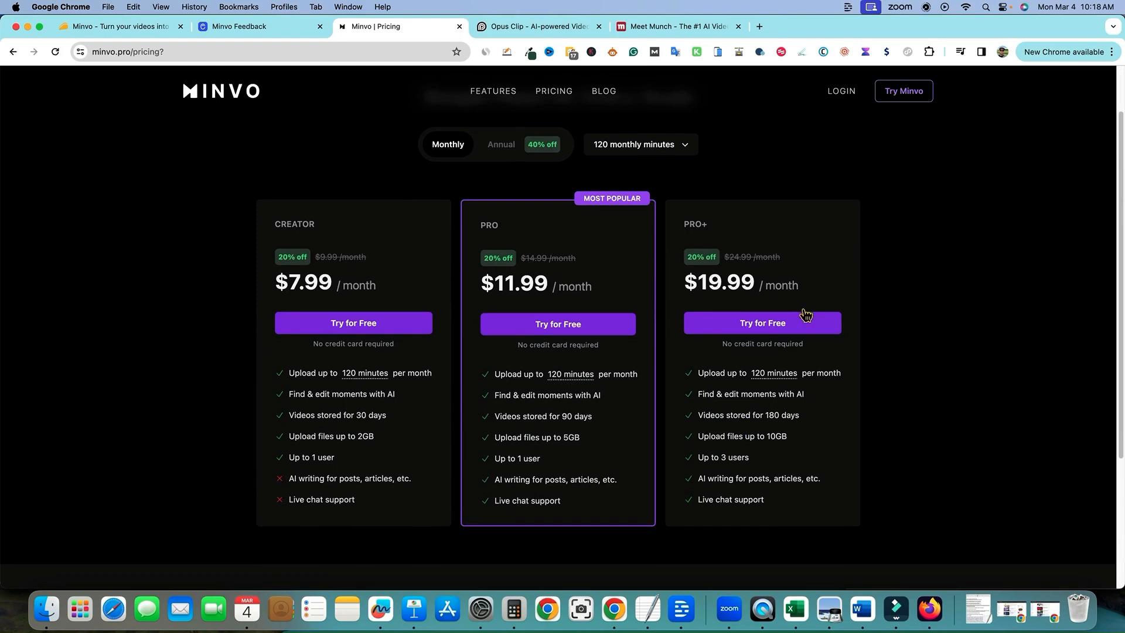
scroll(522, 255, "up", 1)
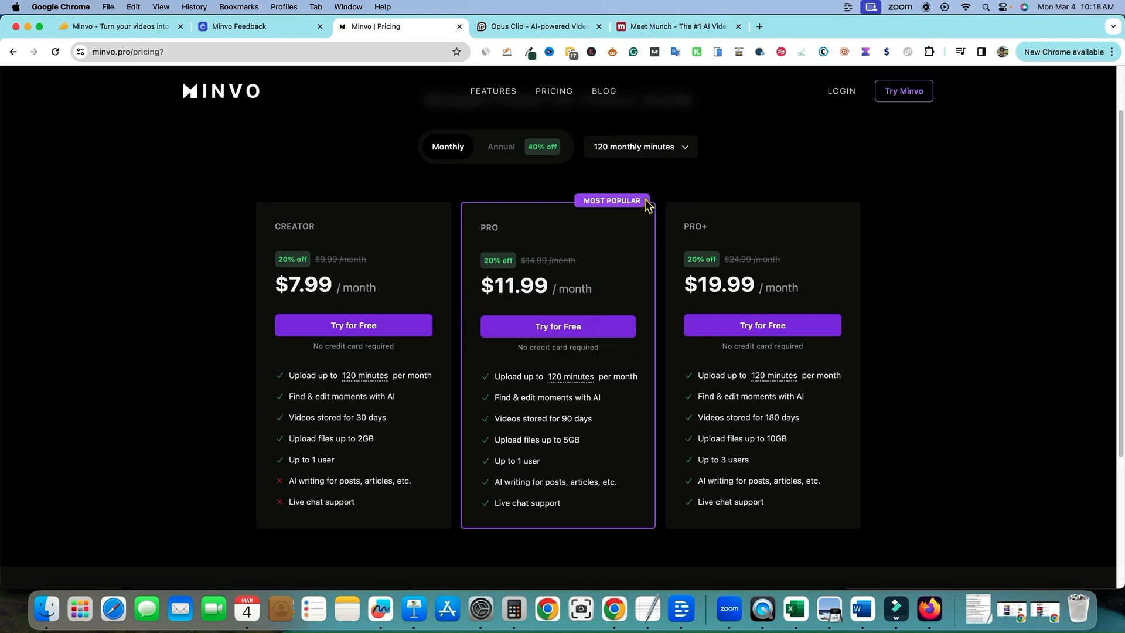
Set Minvo's monthly plan pricing to 300 minutes
left_click(686, 151)
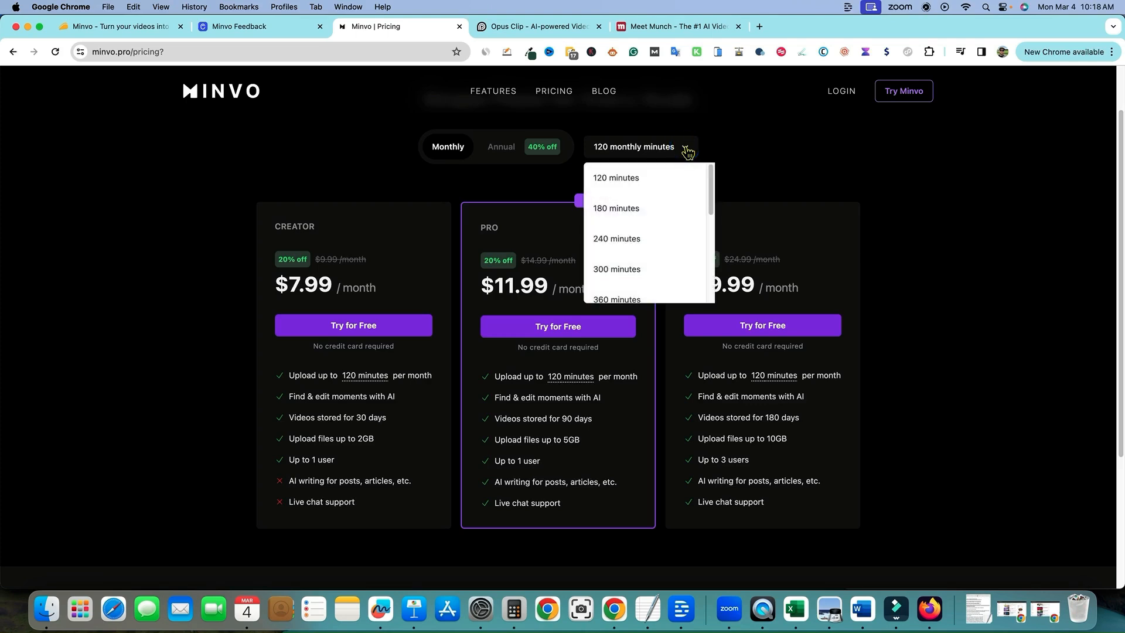
left_click(640, 262)
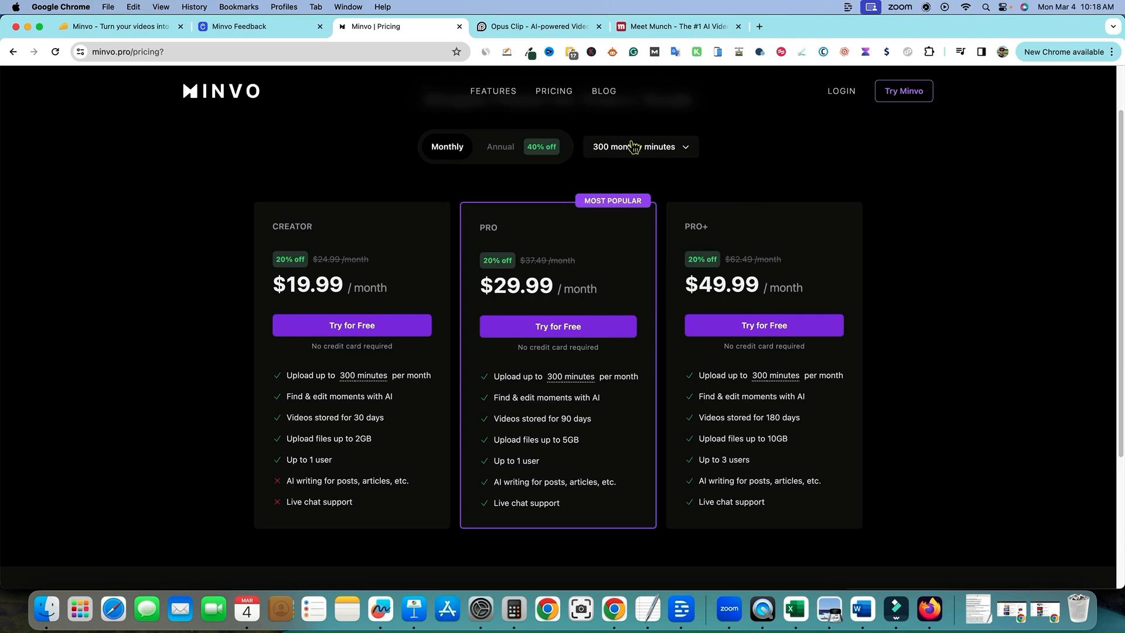
scroll(199, 259, "up", 2)
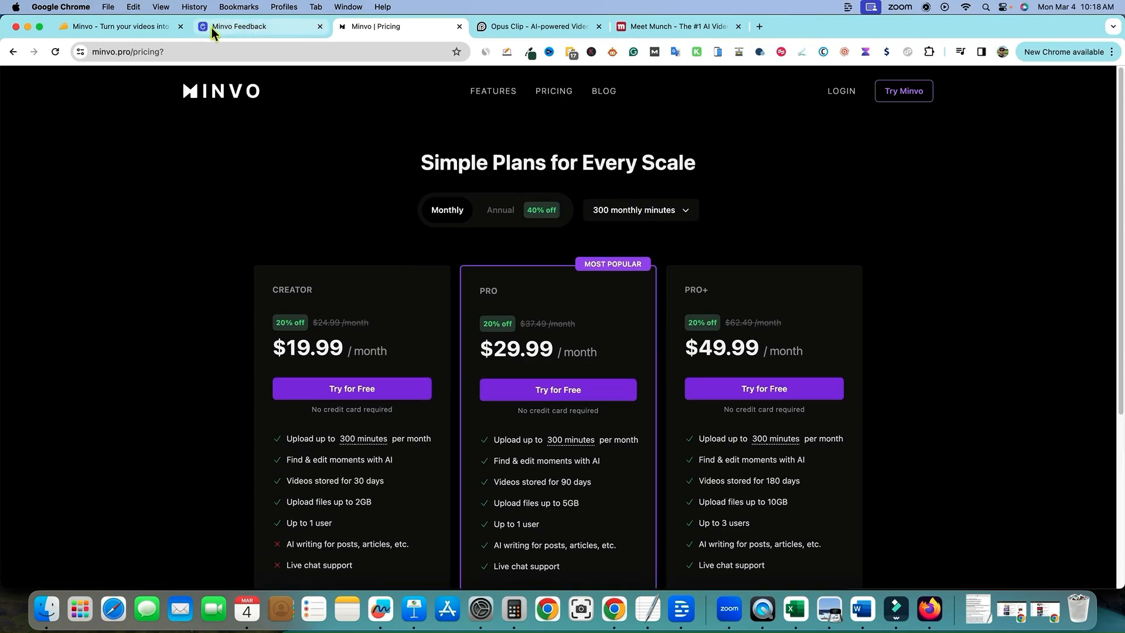
Return to the AppSumo deal's Plans & features section and read the deal terms and the features included in all plans
left_click(152, 27)
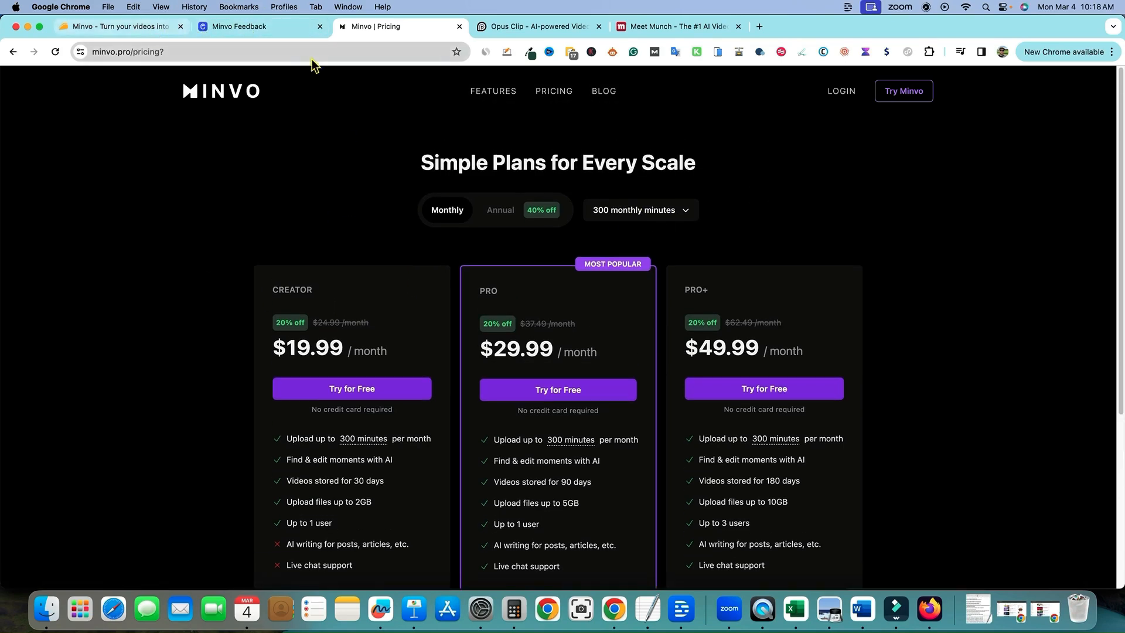
left_click(314, 83)
scroll(538, 355, "down", 2)
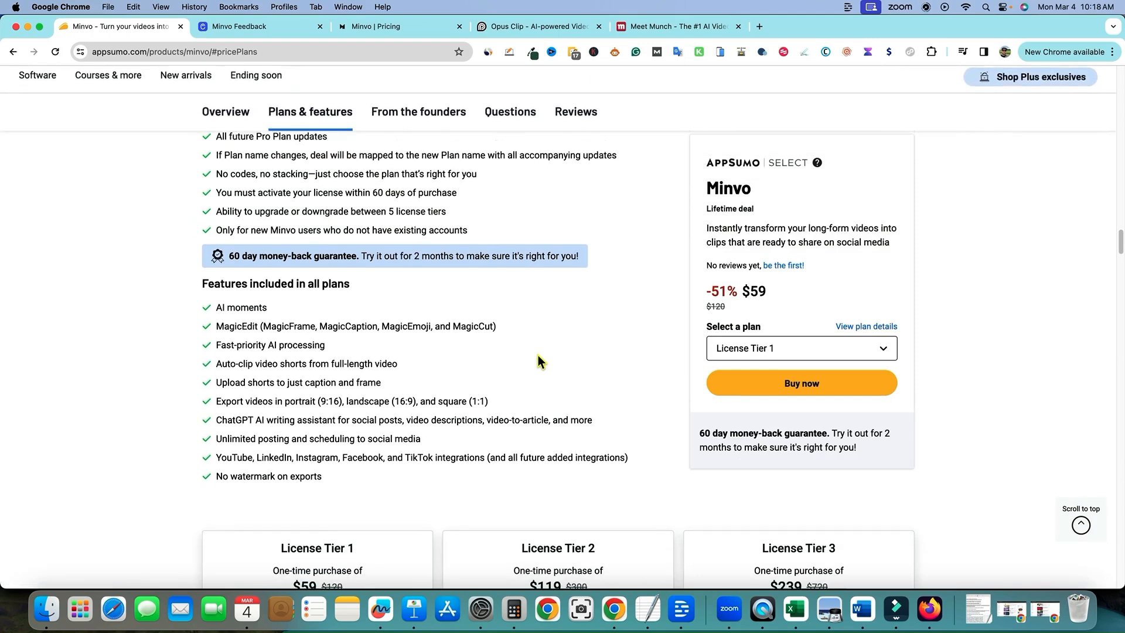
scroll(522, 357, "down", 5)
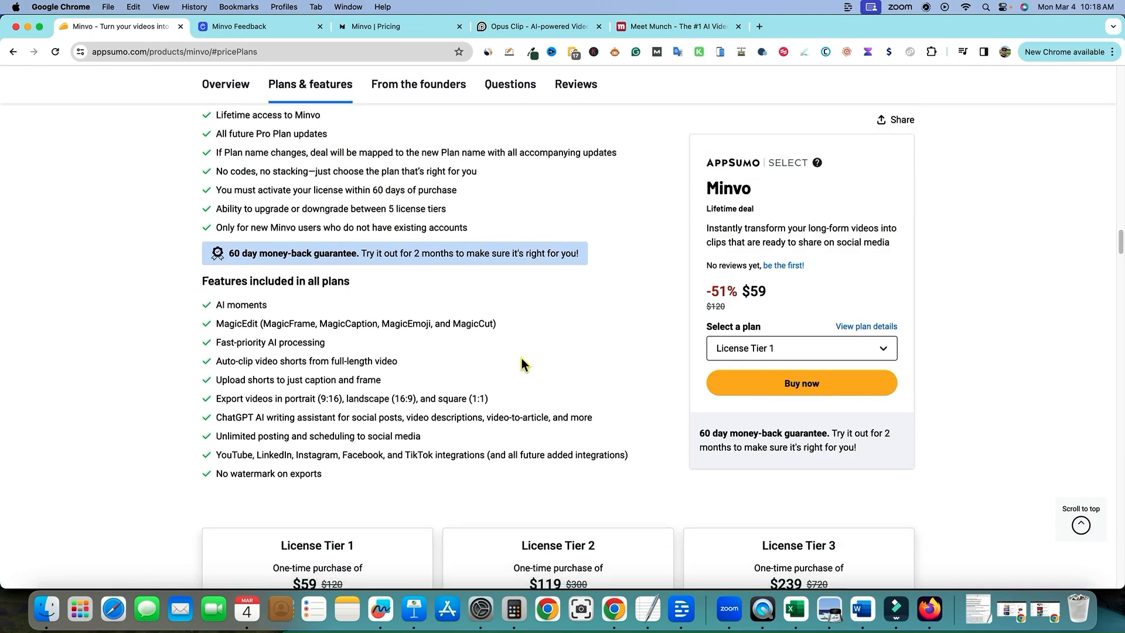
scroll(521, 359, "down", 3)
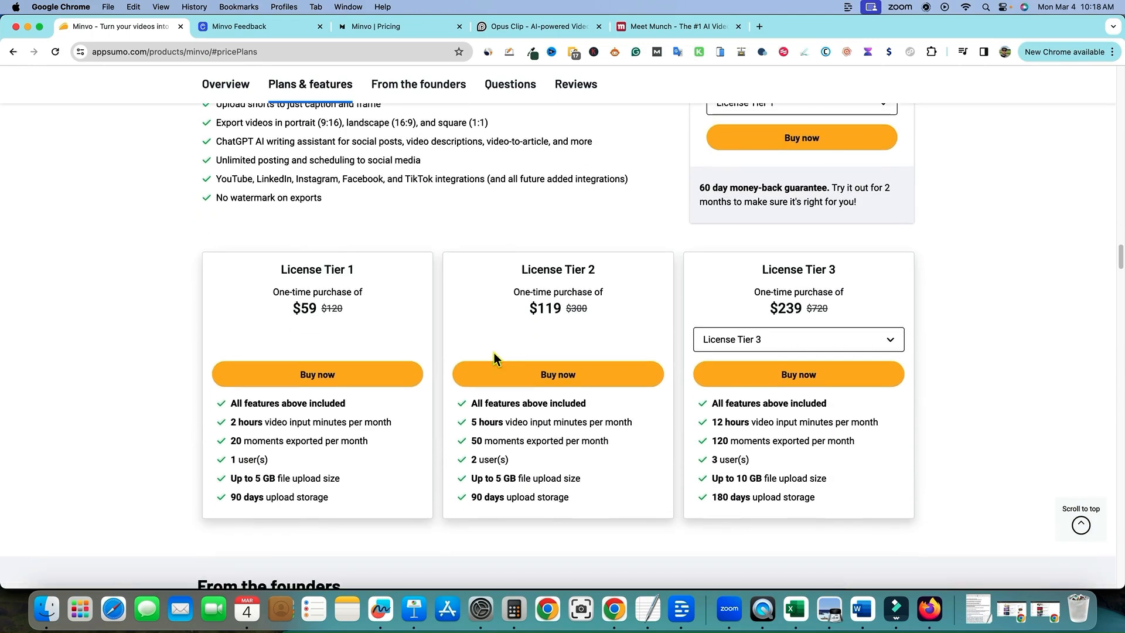
scroll(379, 303, "down", 1)
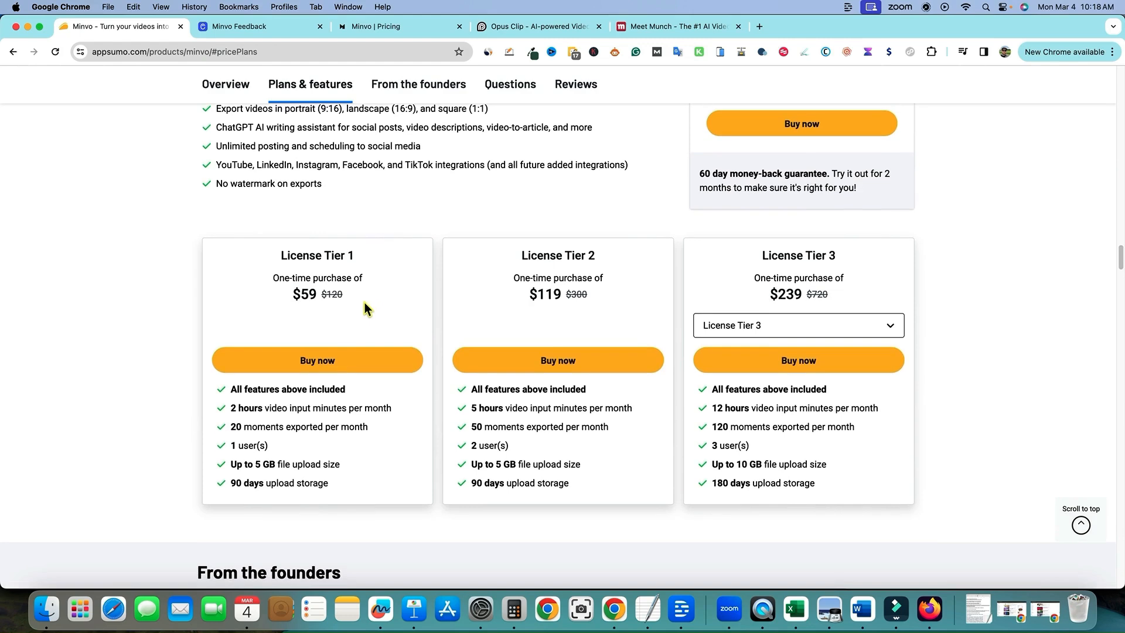
scroll(301, 385, "up", 5)
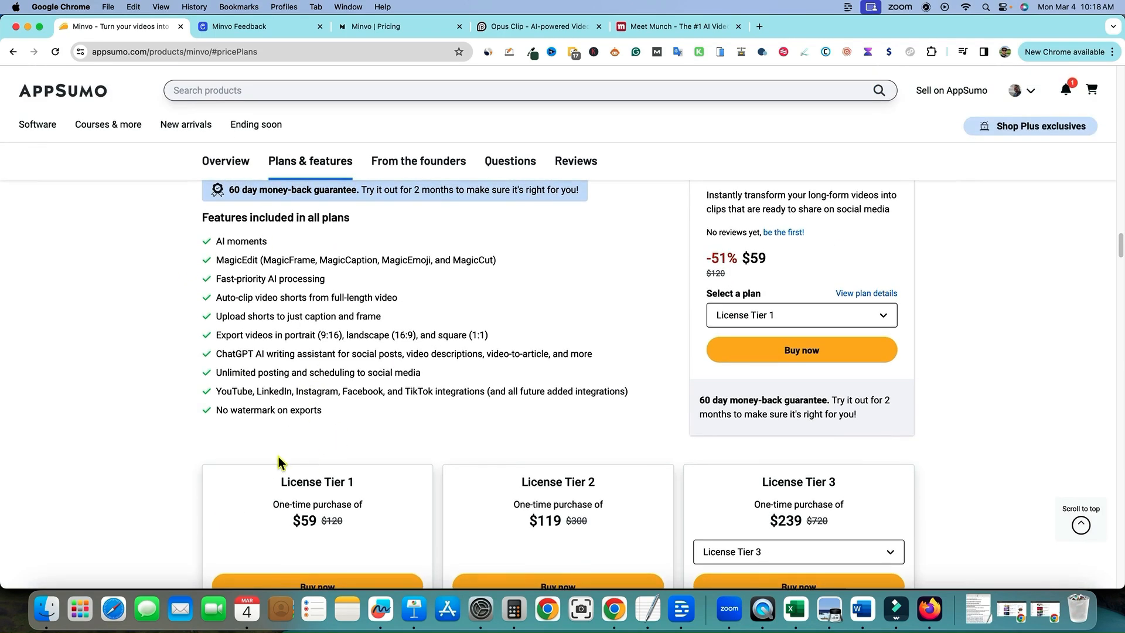
scroll(281, 411, "down", 1)
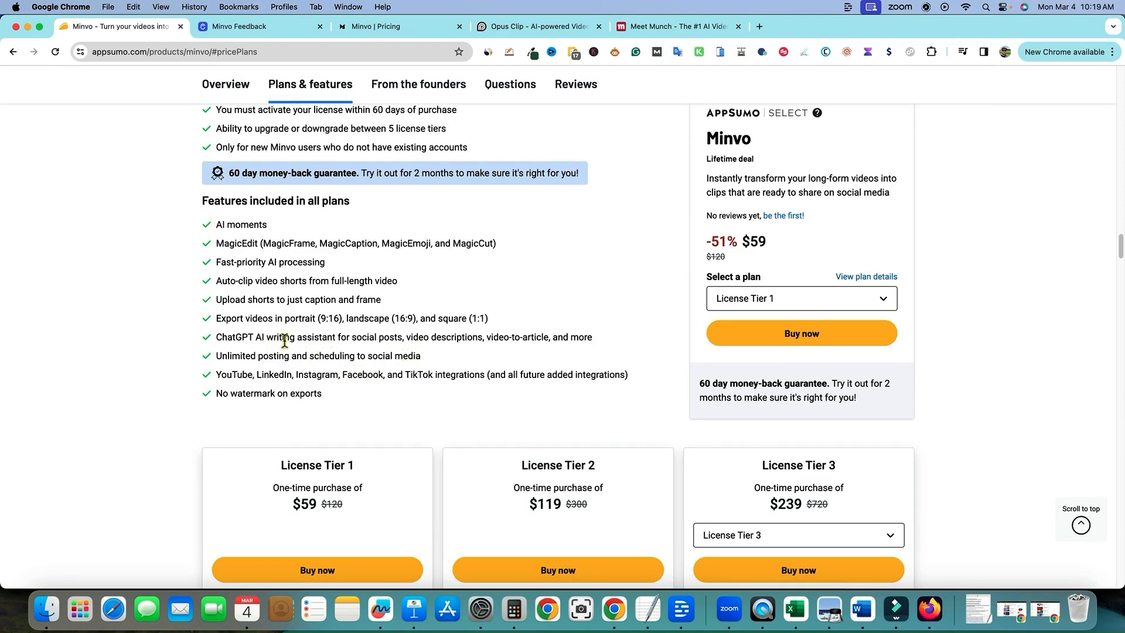
Examine the license tier cards, focusing on License Tier 1's video input hours and monthly exported moments
scroll(290, 375, "down", 5)
scroll(316, 407, "up", 2)
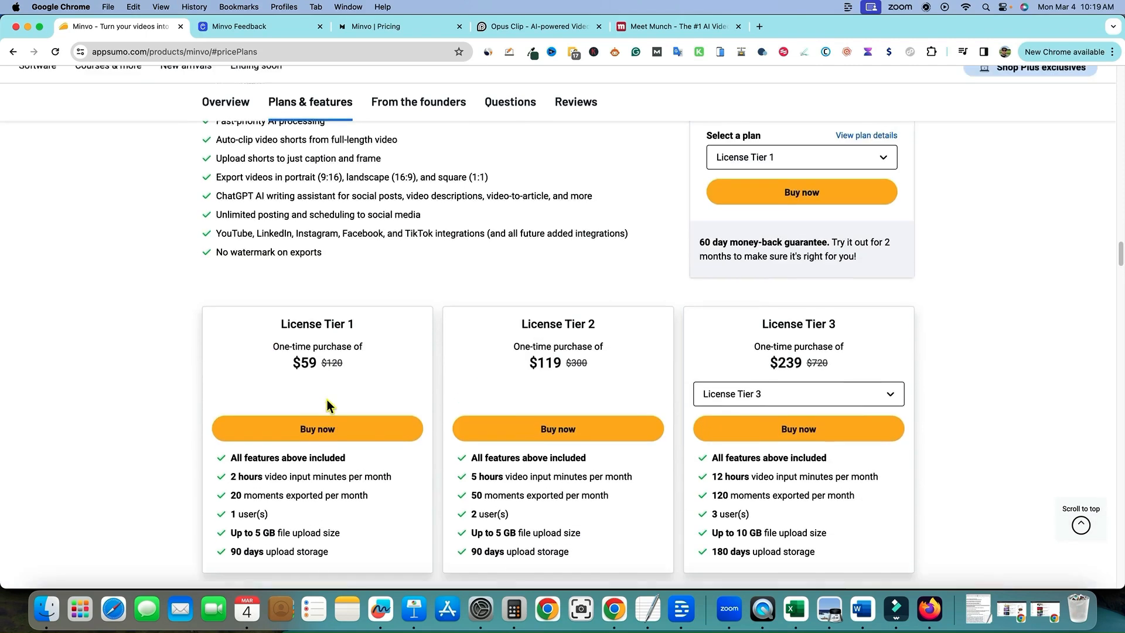
scroll(327, 400, "up", 2)
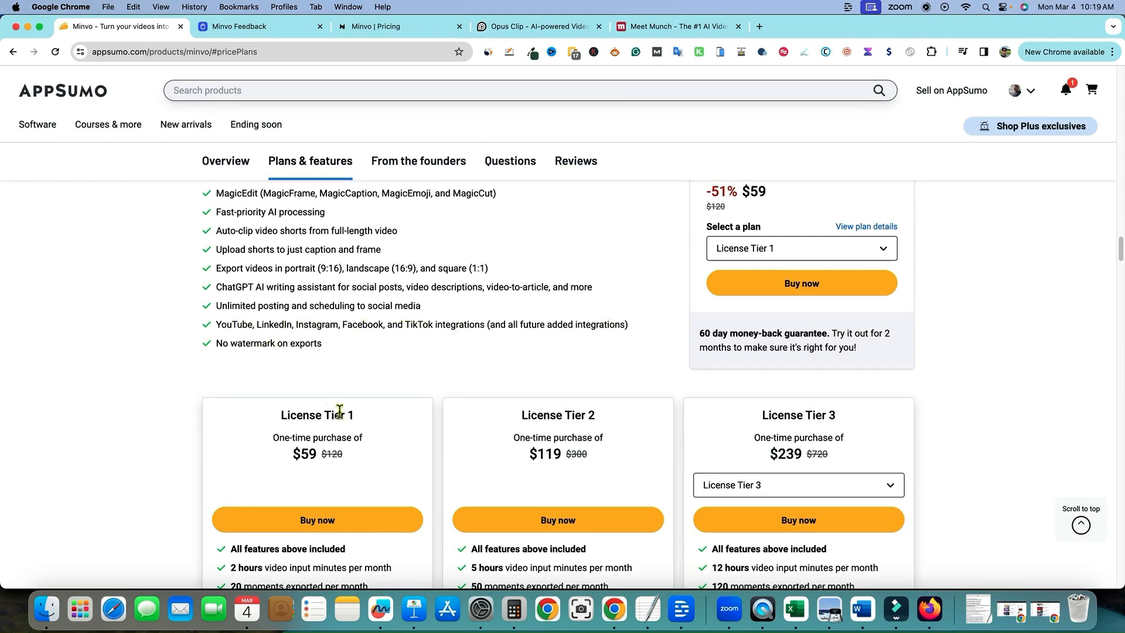
scroll(445, 398, "down", 1)
scroll(445, 399, "down", 3)
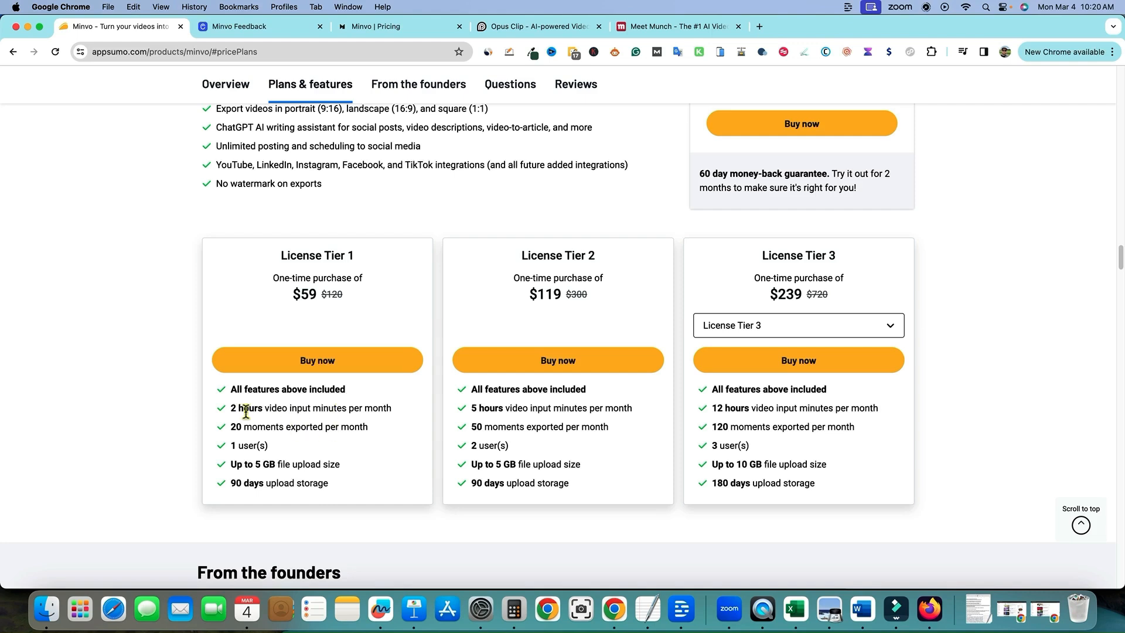
left_click_drag(237, 426, 350, 431)
left_click(306, 427)
Switch to Calculator and divide License Tier 2's 50 monthly exported moments by 30
left_click(515, 610)
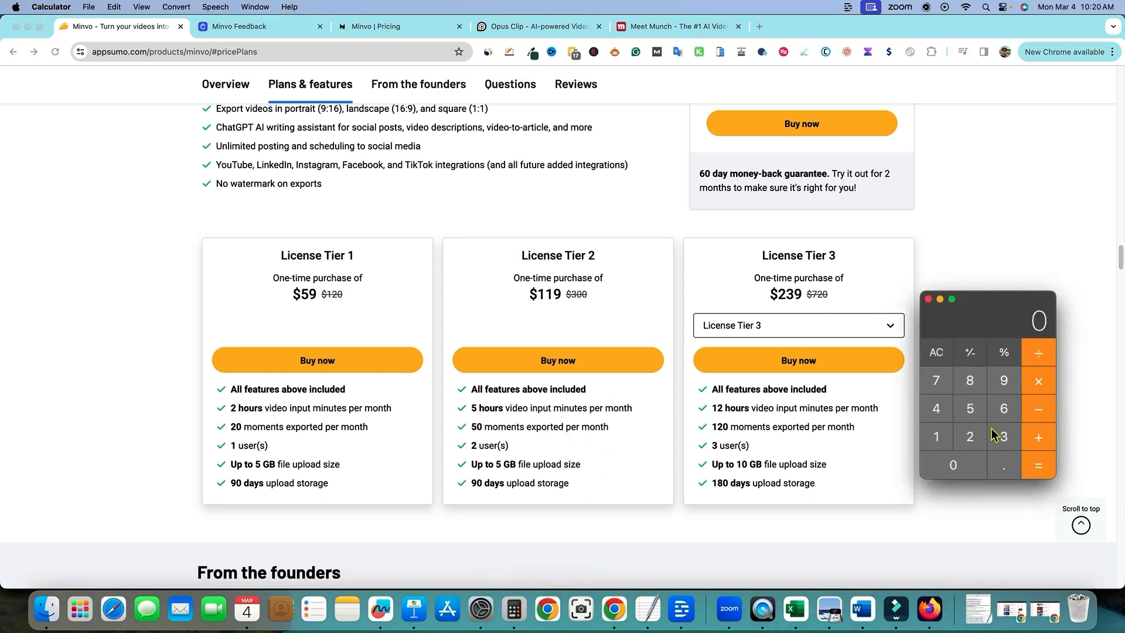
left_click(971, 412)
left_click(973, 464)
left_click(1026, 349)
left_click(1004, 437)
left_click(954, 465)
left_click(1038, 465)
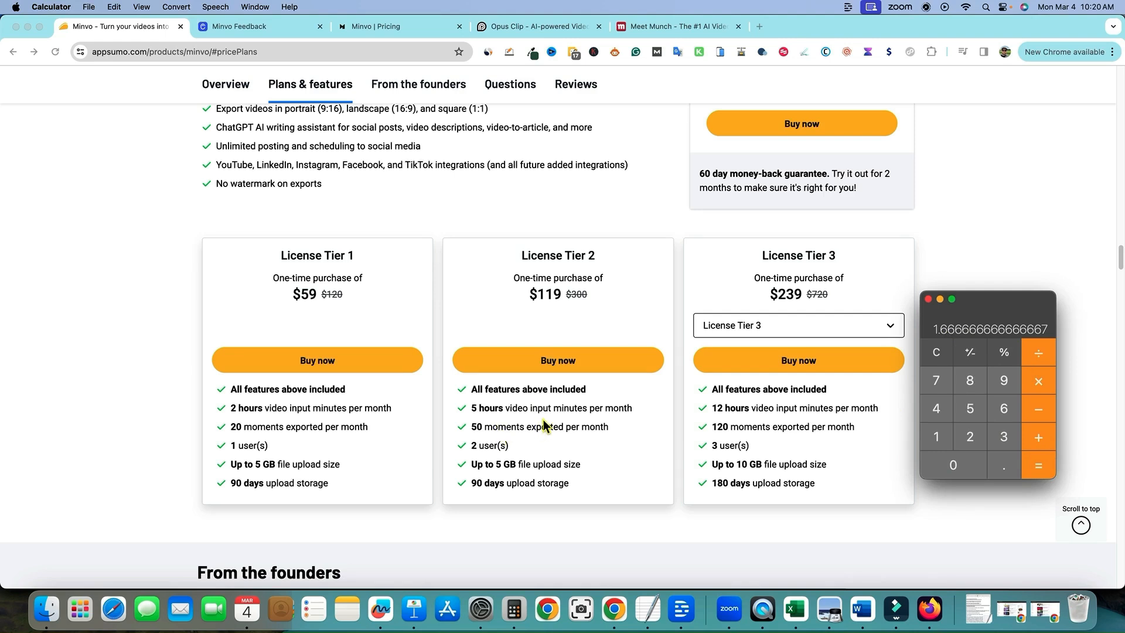
Clear the calculation, divide 50 by 20, and return to the deal page's license tiers in the browser
left_click(937, 352)
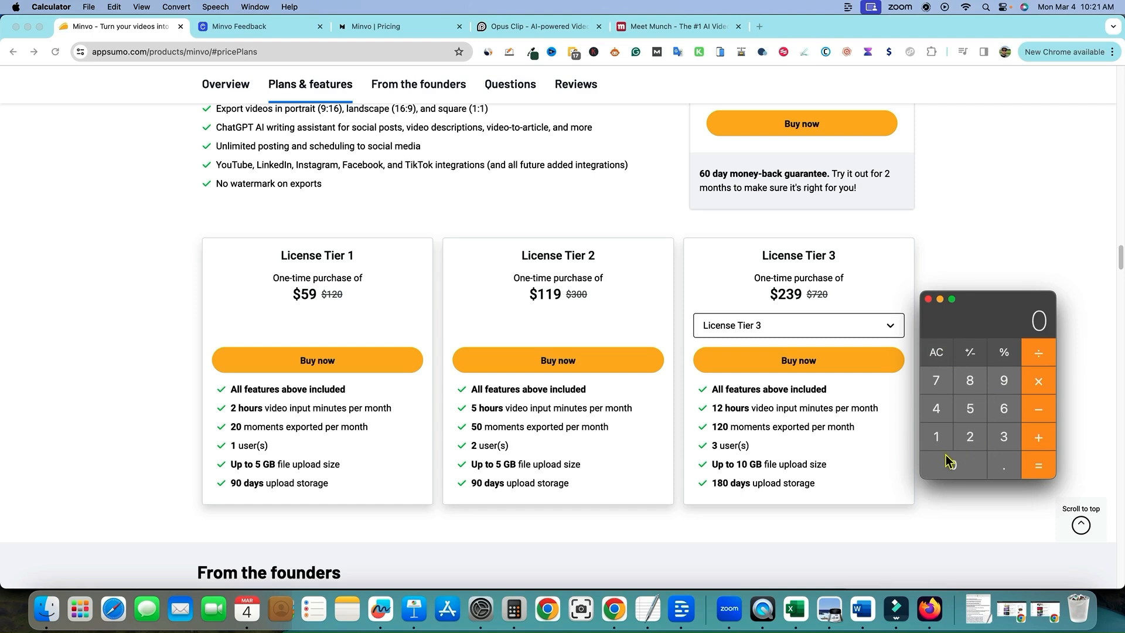
type("50")
left_click(1041, 352)
left_click(971, 435)
left_click(961, 464)
left_click(1034, 465)
left_click(669, 322)
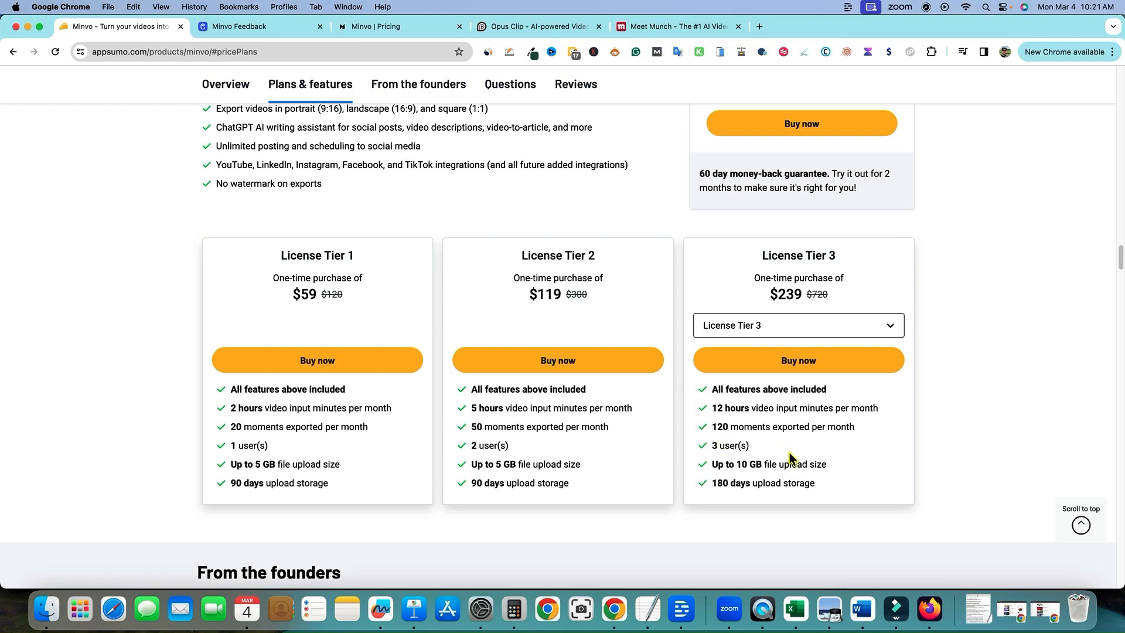
Examine the number of users allowed in the License Tier 3 card
left_click_drag(756, 447, 708, 445)
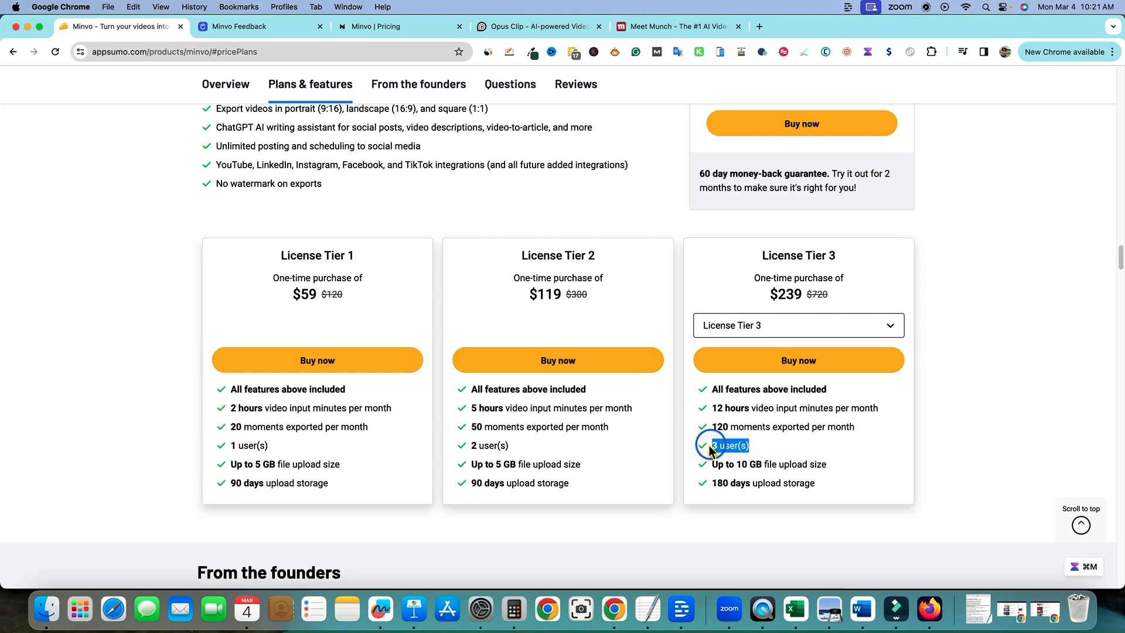
left_click(820, 445)
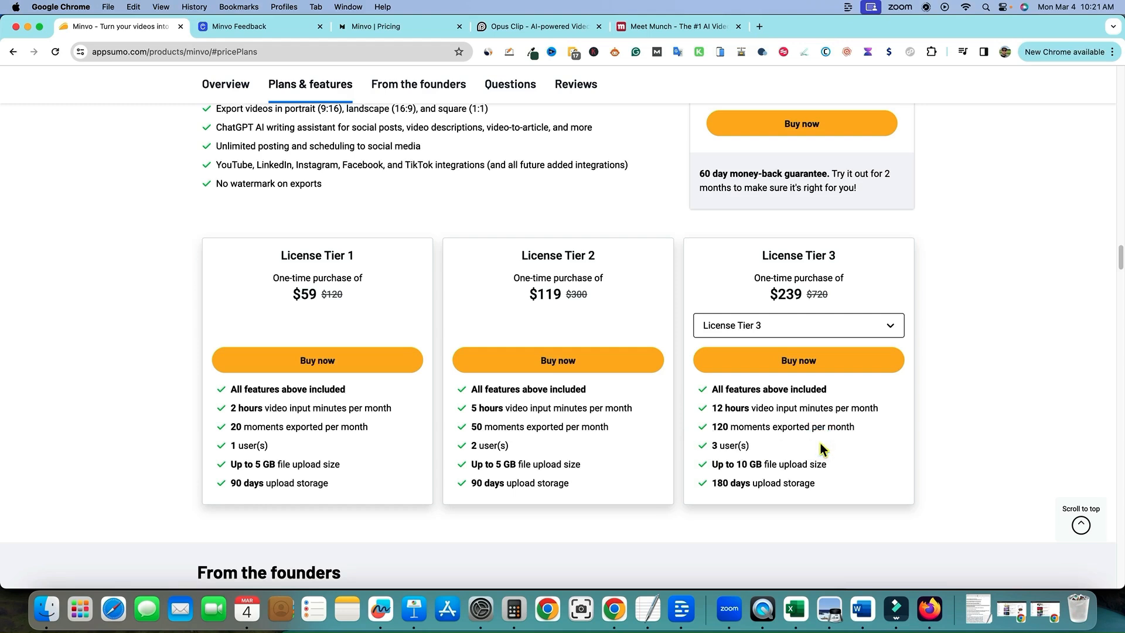
left_click_drag(776, 444, 685, 443)
left_click(894, 443)
Show License Tier 4 in the last plan card, examine its video input hours, and switch the card to License Tier 5
left_click(796, 326)
left_click(733, 378)
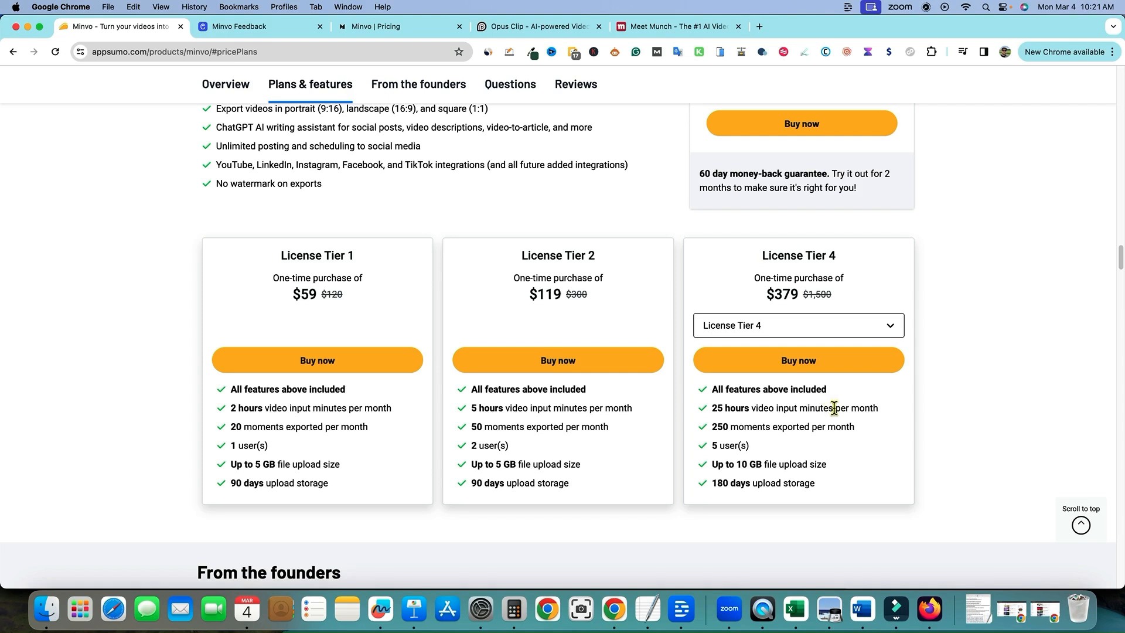
left_click_drag(880, 410, 707, 410)
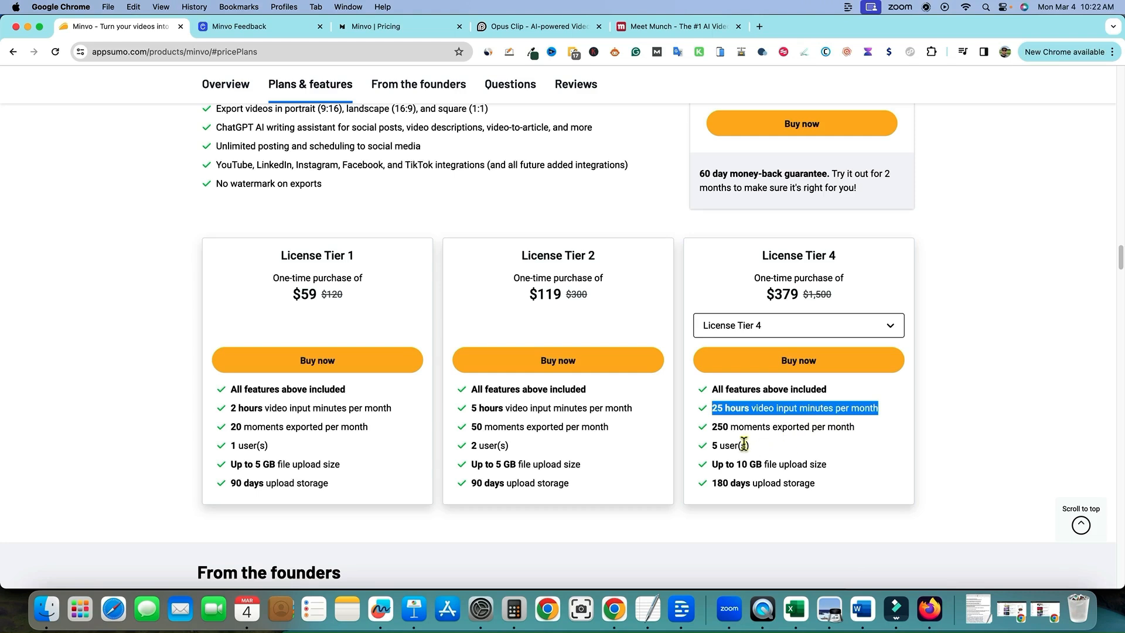
left_click(804, 332)
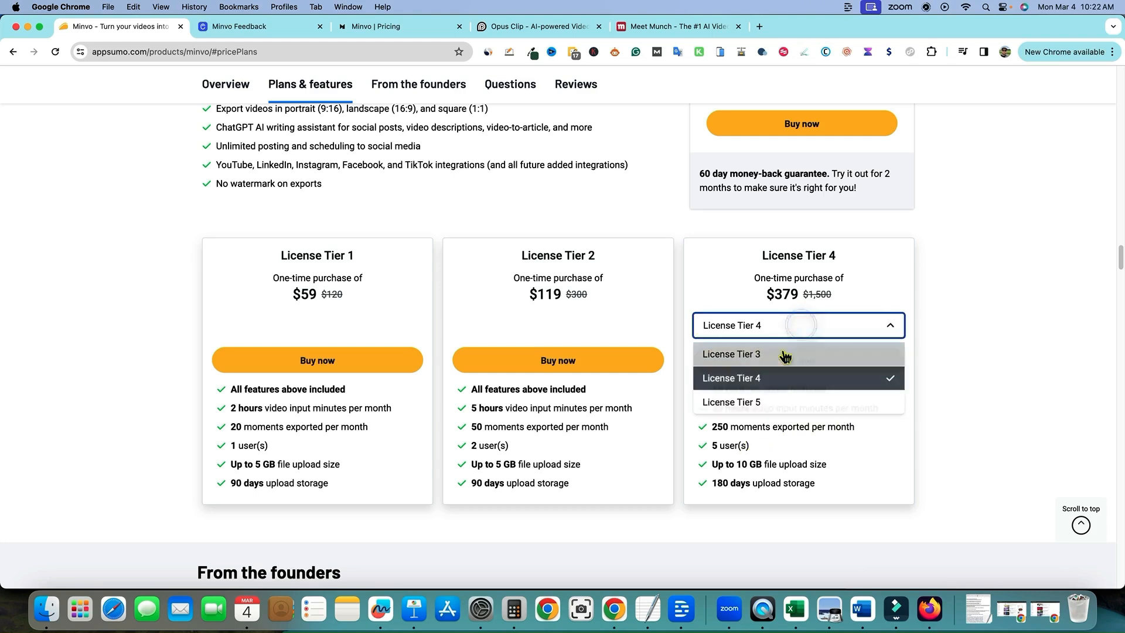
left_click(782, 402)
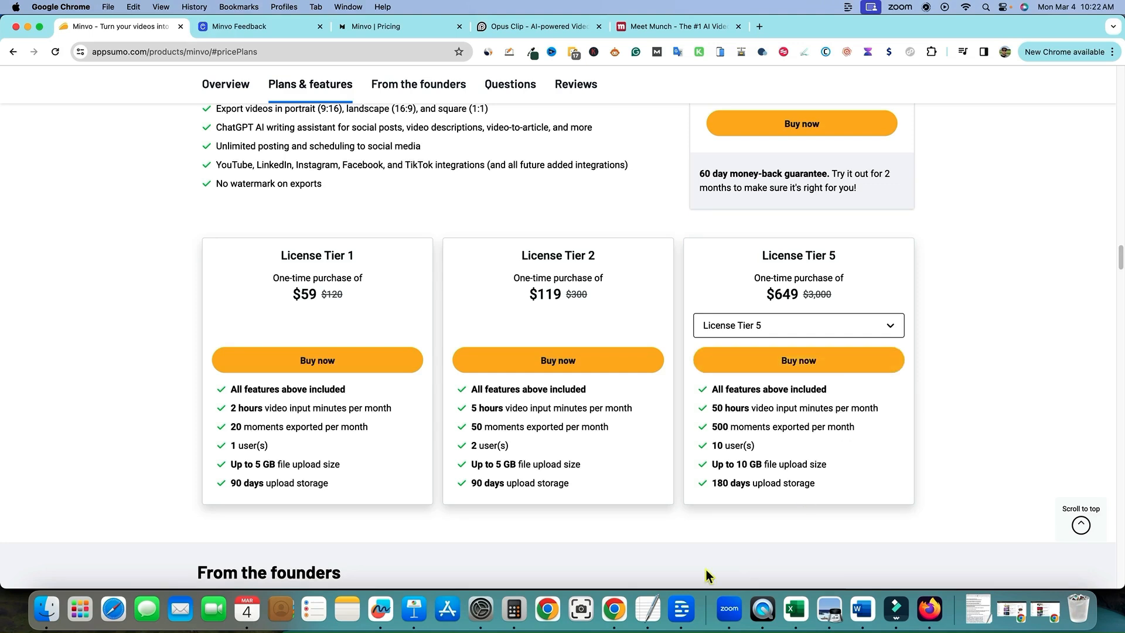
Switch to Calculator, divide License Tier 5's 500 monthly exported moments by 30, and return to the deal page in the browser
left_click(525, 615)
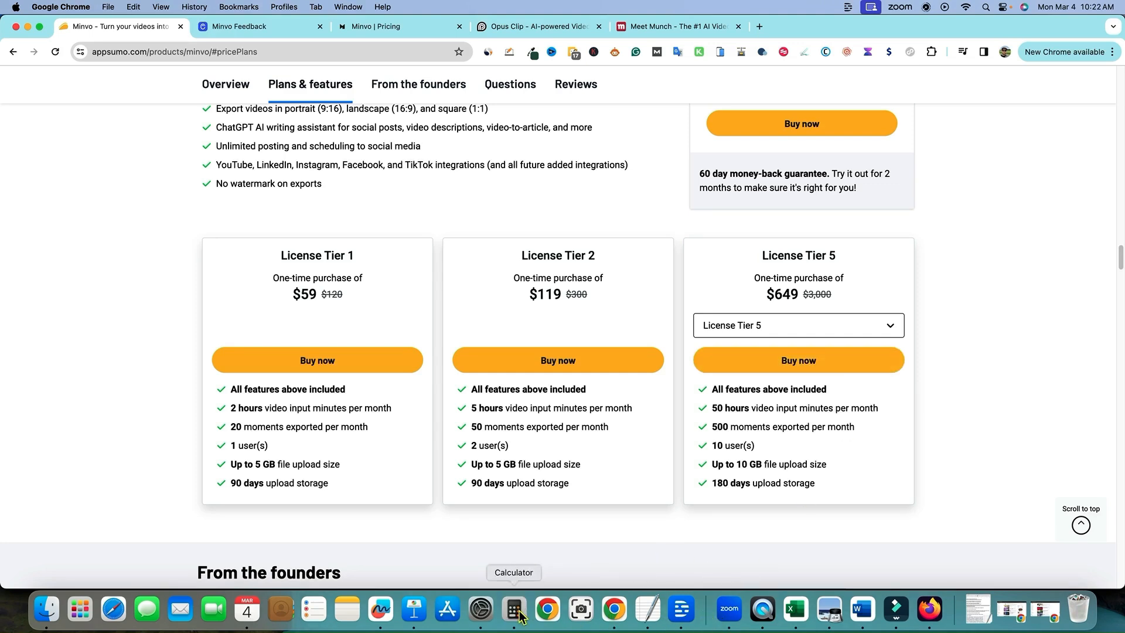
left_click(970, 408)
left_click(956, 465)
left_click(959, 465)
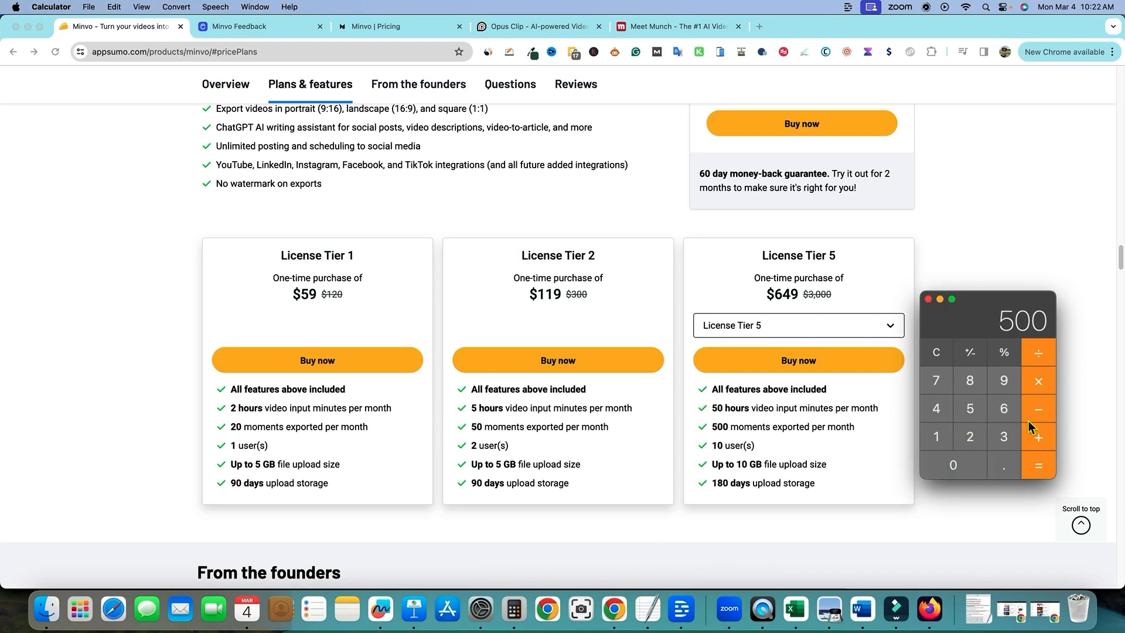
left_click(1038, 353)
left_click(945, 383)
left_click(1034, 467)
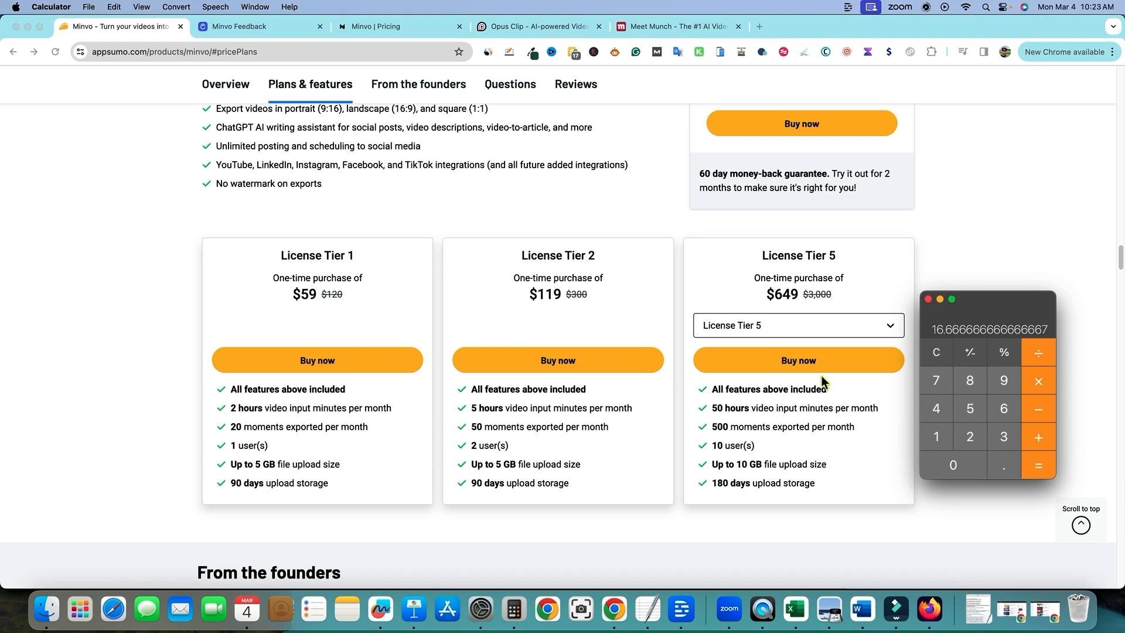
left_click(884, 506)
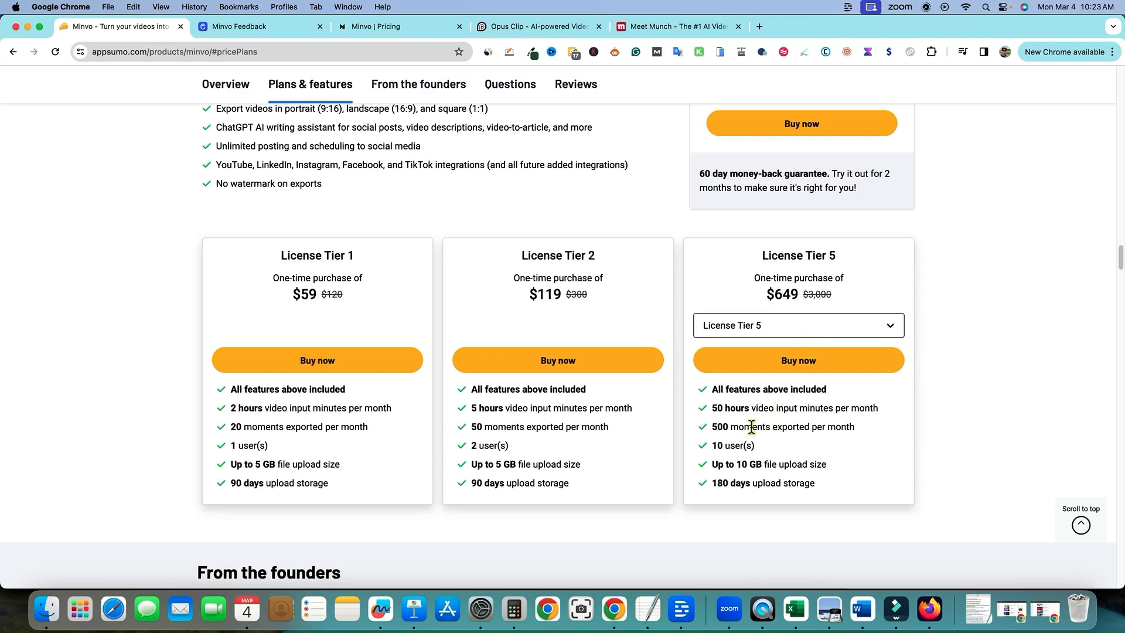
Go from the AppSumo deal to Minvo's own pricing page and start trying Minvo from there
scroll(849, 486, "down", 2)
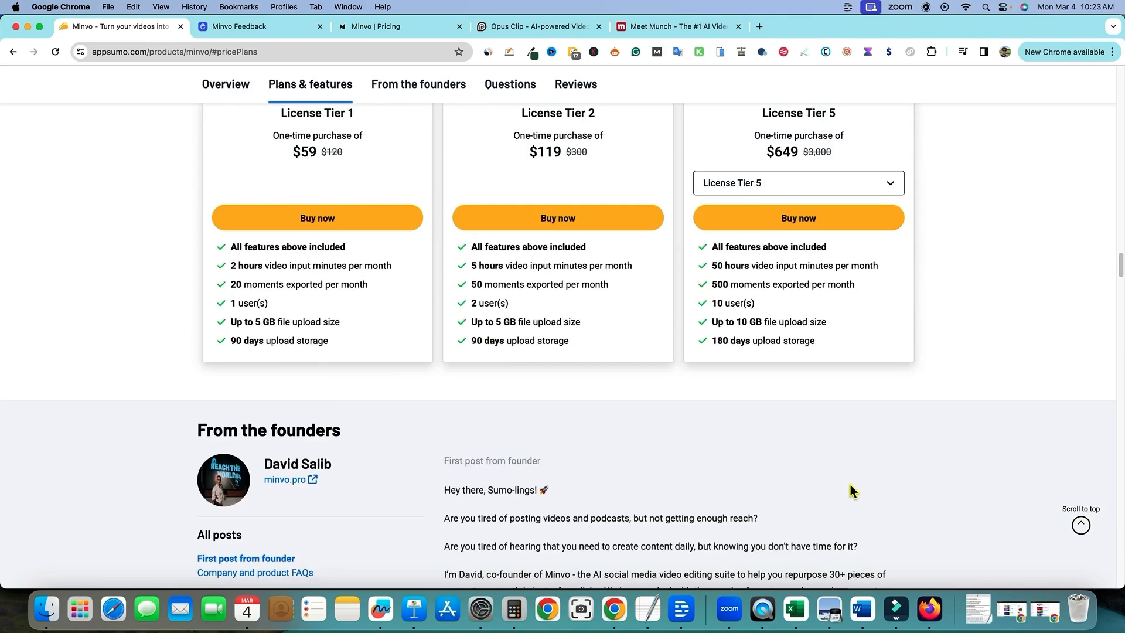
scroll(838, 482, "up", 2)
left_click(263, 25)
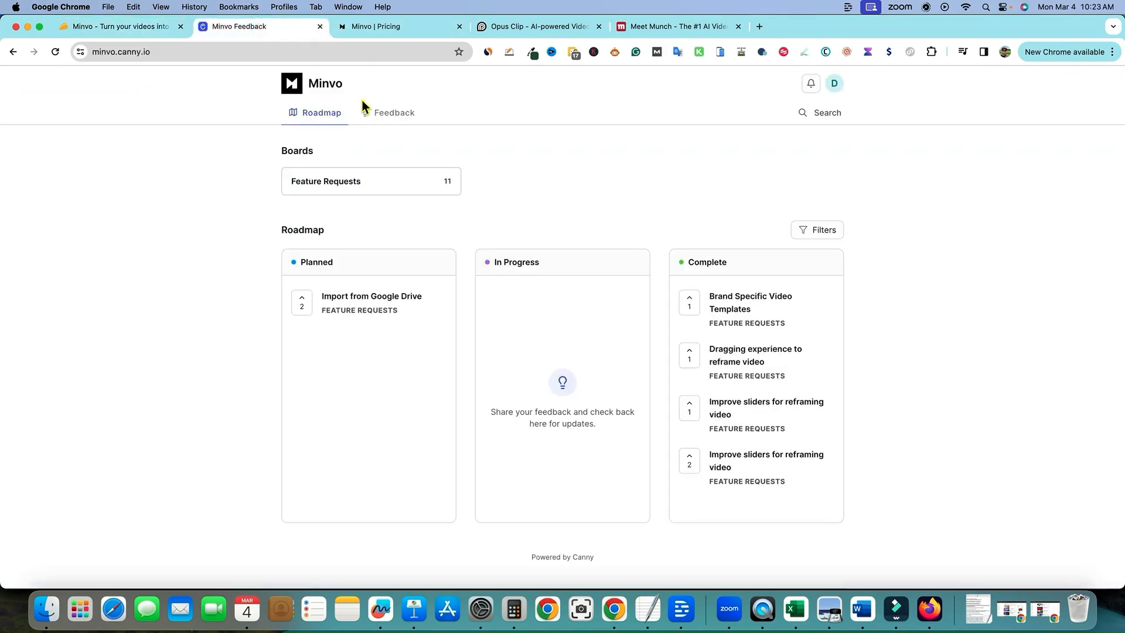
left_click(375, 26)
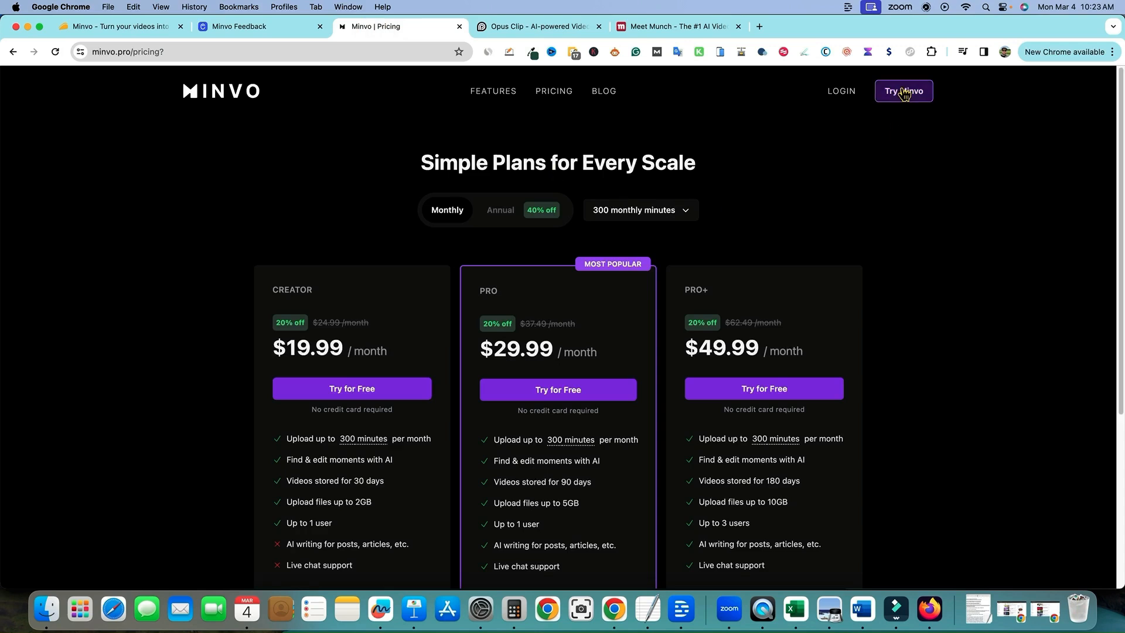
left_click(905, 94)
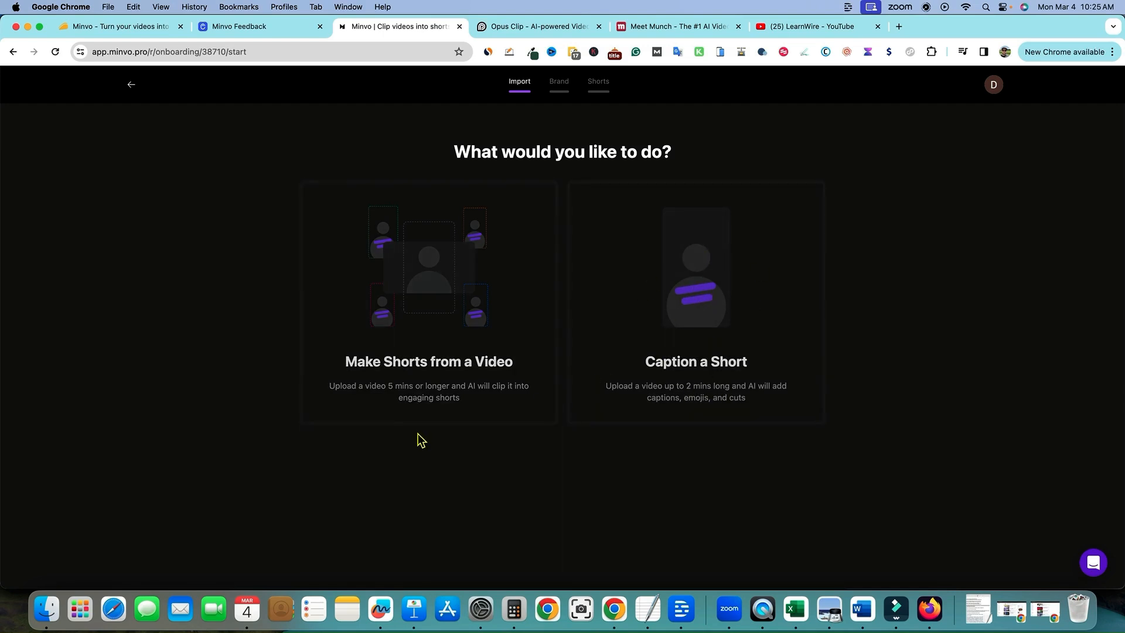
Choose to make shorts from a video in Minvo's onboarding, showing the YouTube import page
left_click(432, 299)
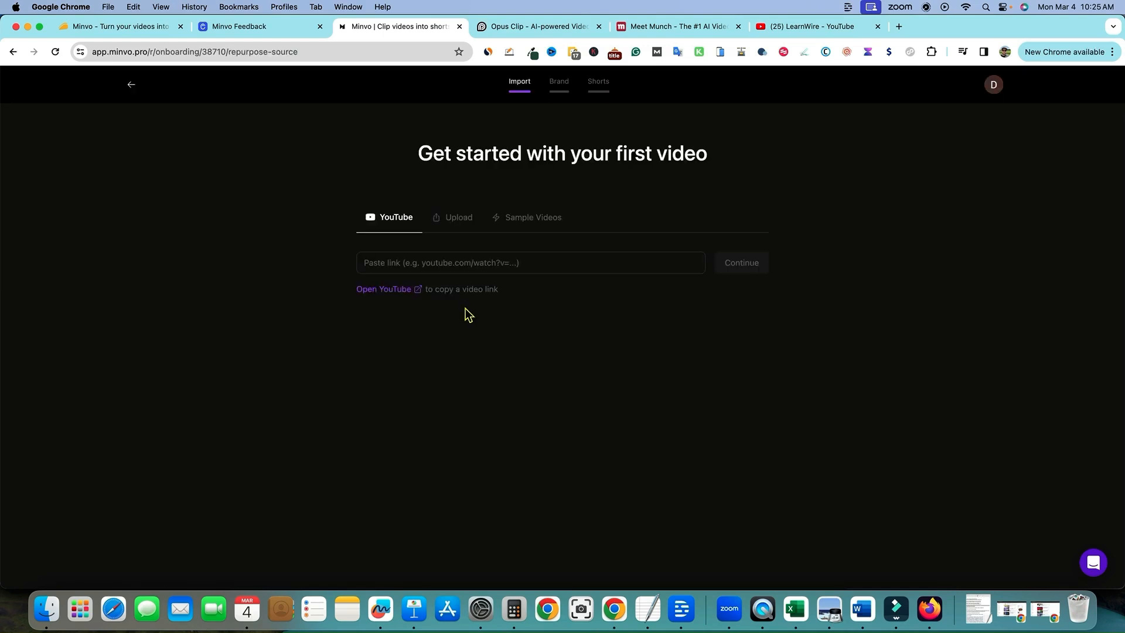
left_click(13, 52)
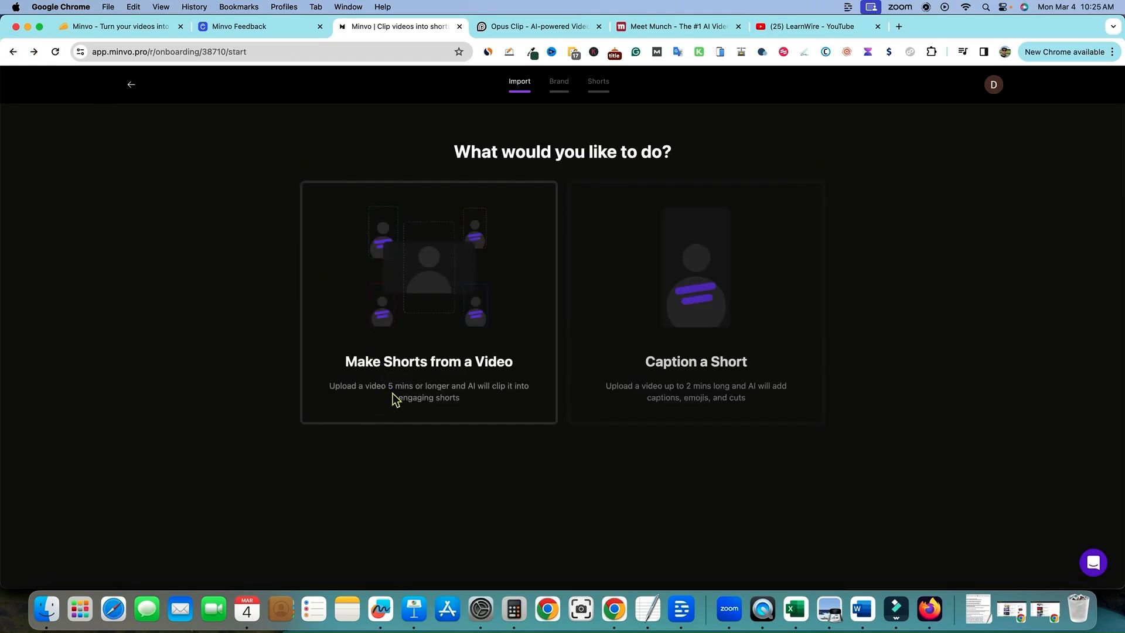
left_click(445, 287)
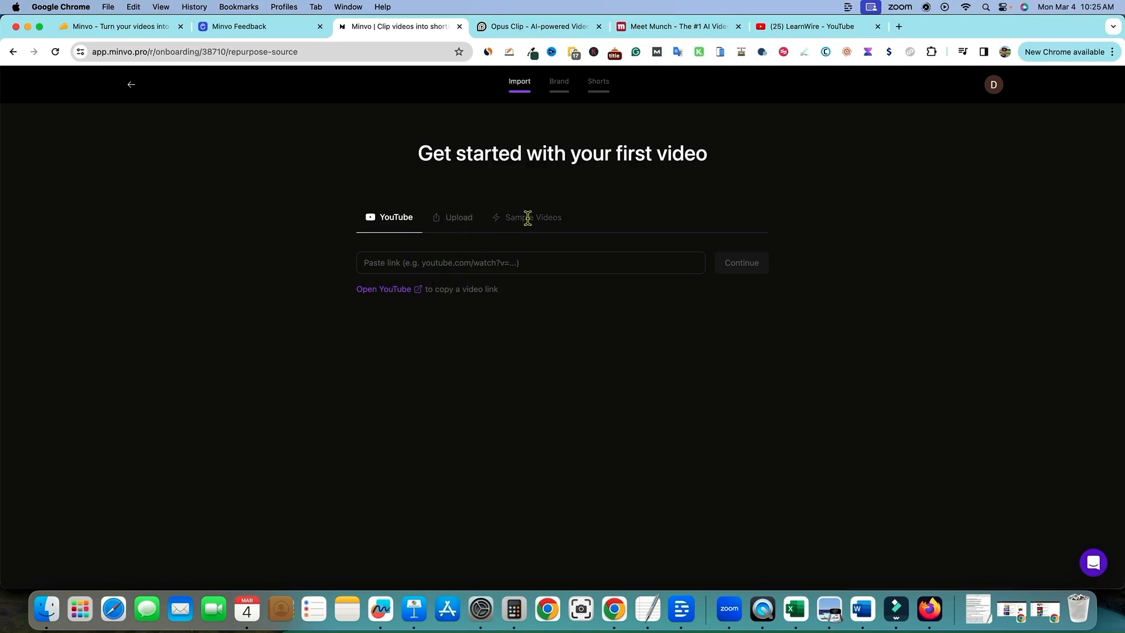
Copy the link of the video "Rank AI Content in 3 Days Proof" from the LearnWire YouTube channel
left_click(814, 27)
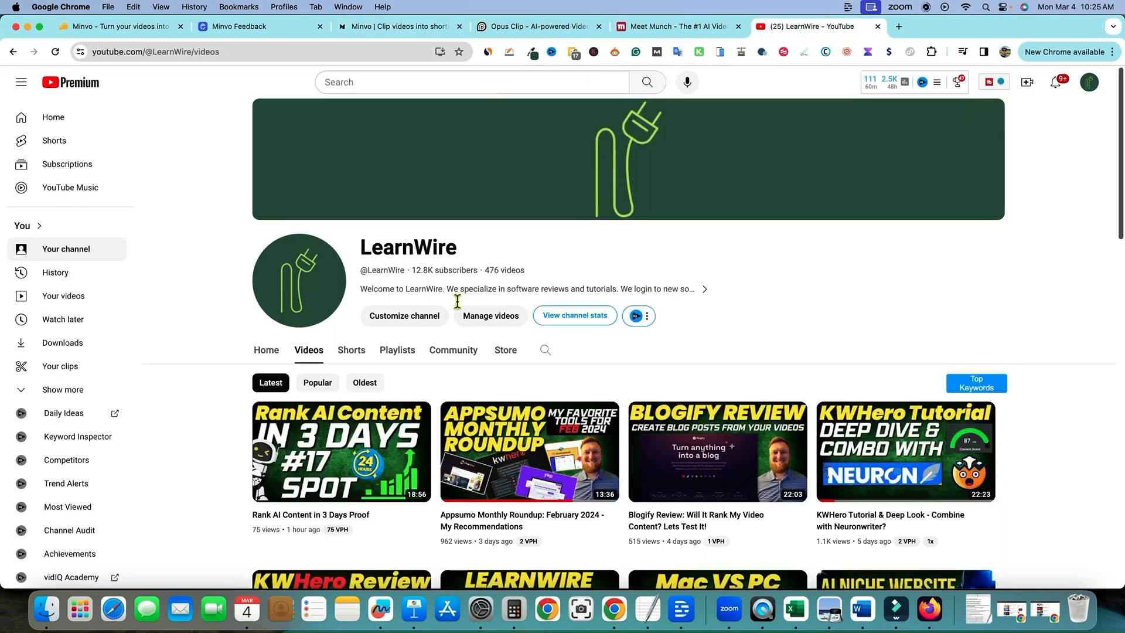
right_click(290, 521)
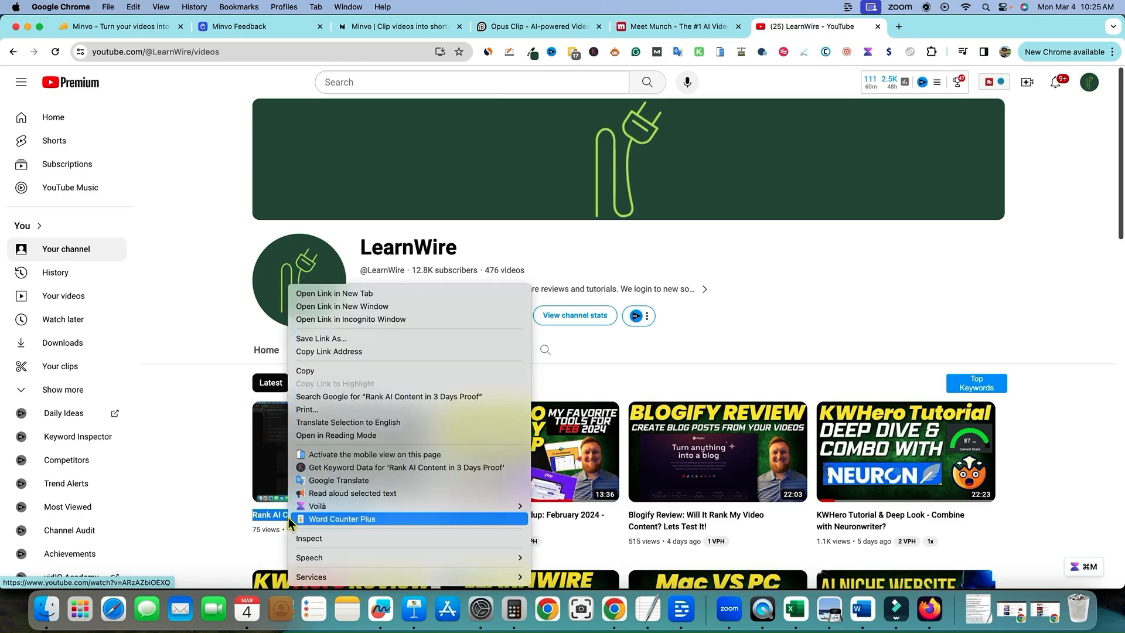
left_click(322, 353)
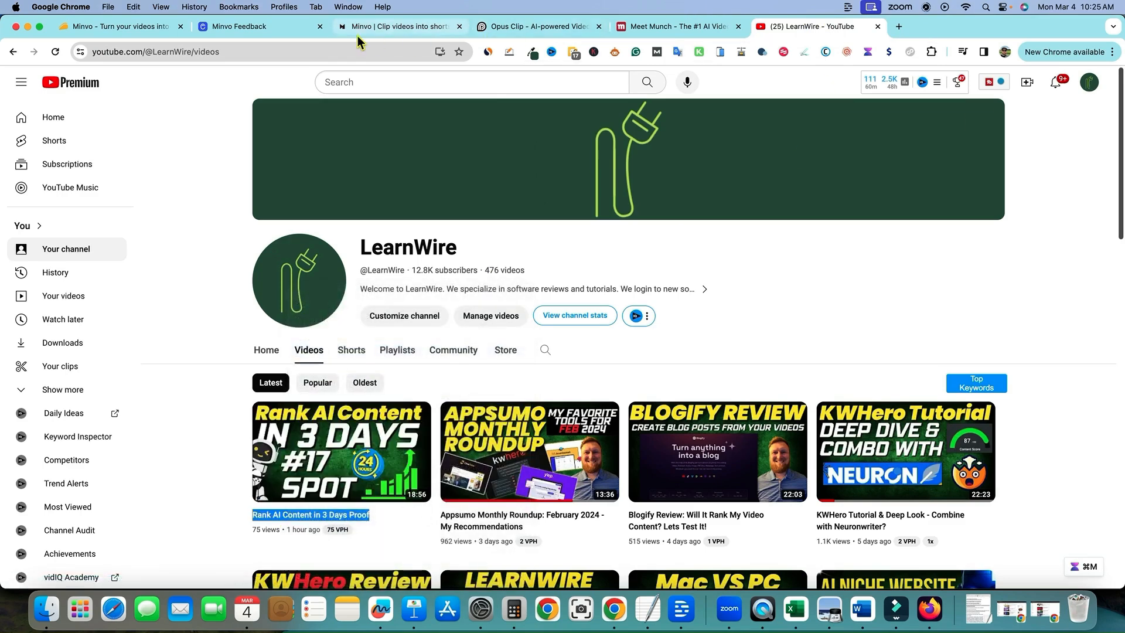
Close the Minvo Feedback page and submit the copied YouTube video link as Minvo's first video to import
left_click(273, 34)
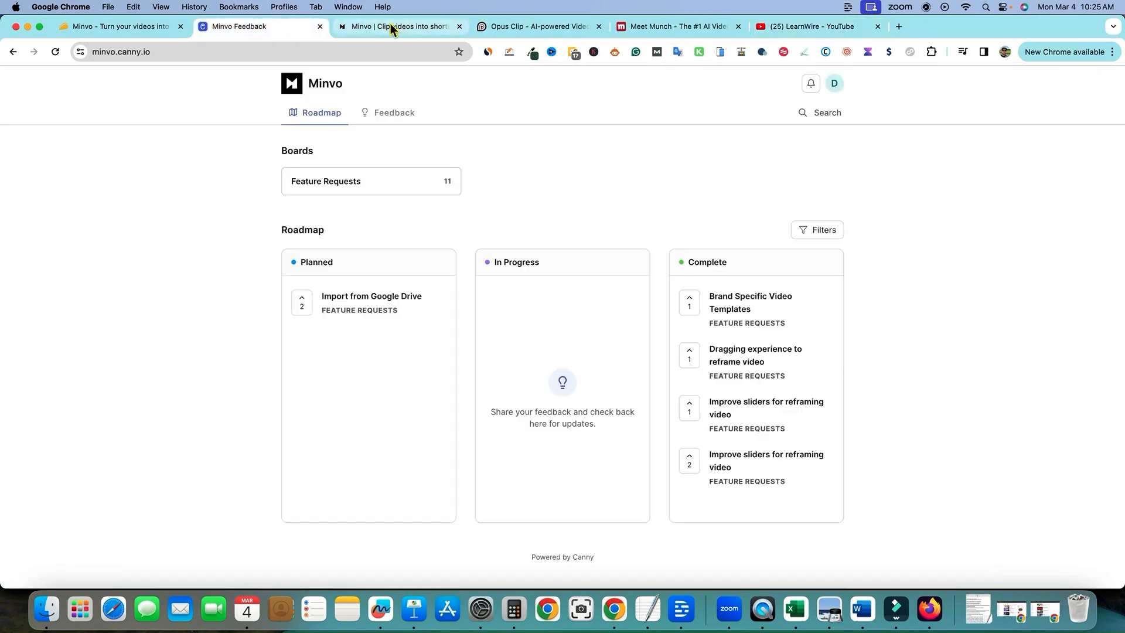
left_click(320, 27)
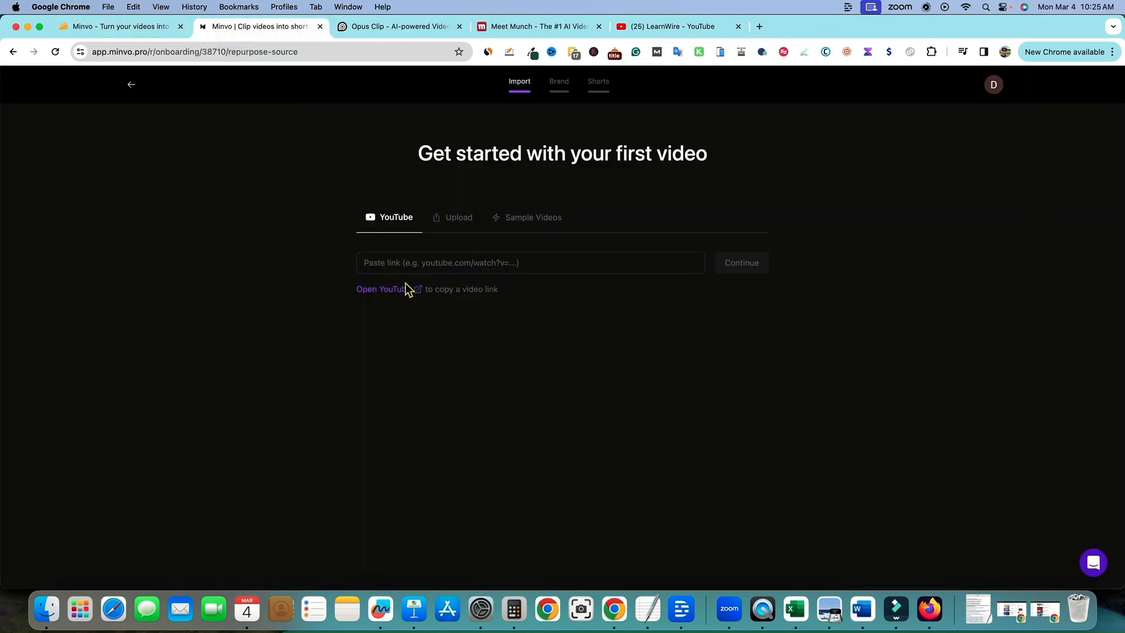
left_click(406, 261)
key("super+v")
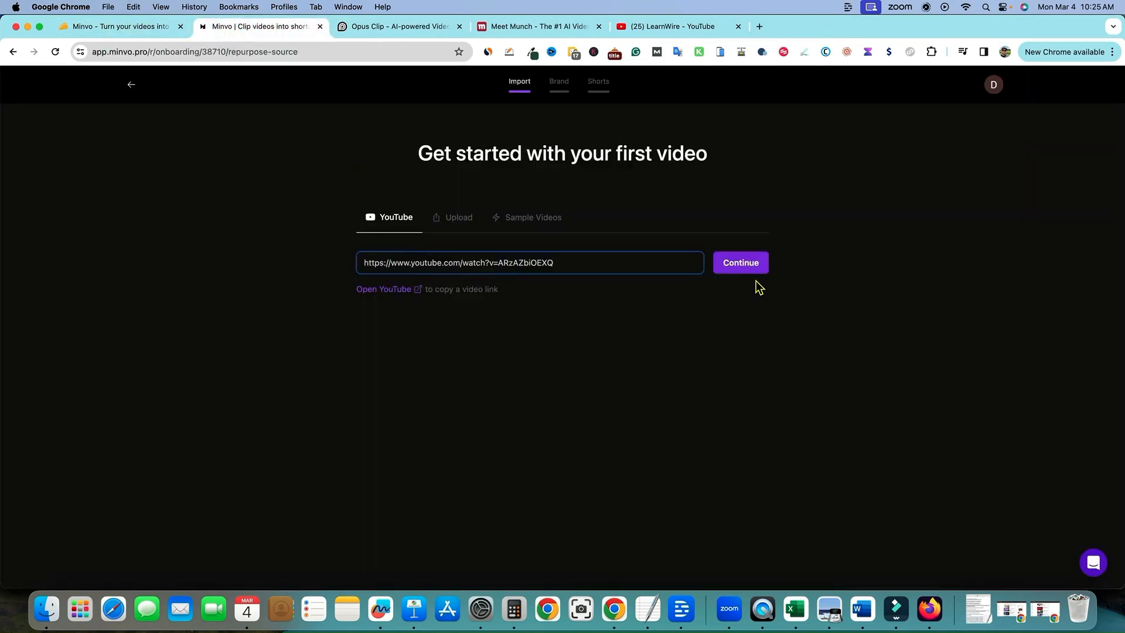
left_click(748, 264)
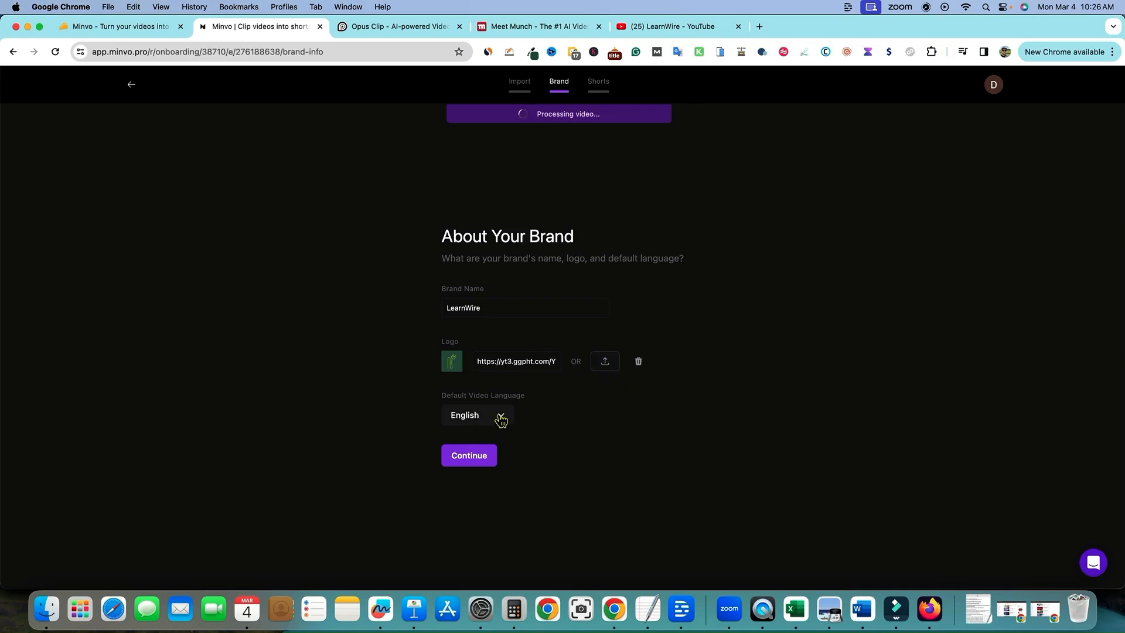
Accept the LearnWire brand details with English as default language, and set the content creator type to Influencer
left_click(476, 458)
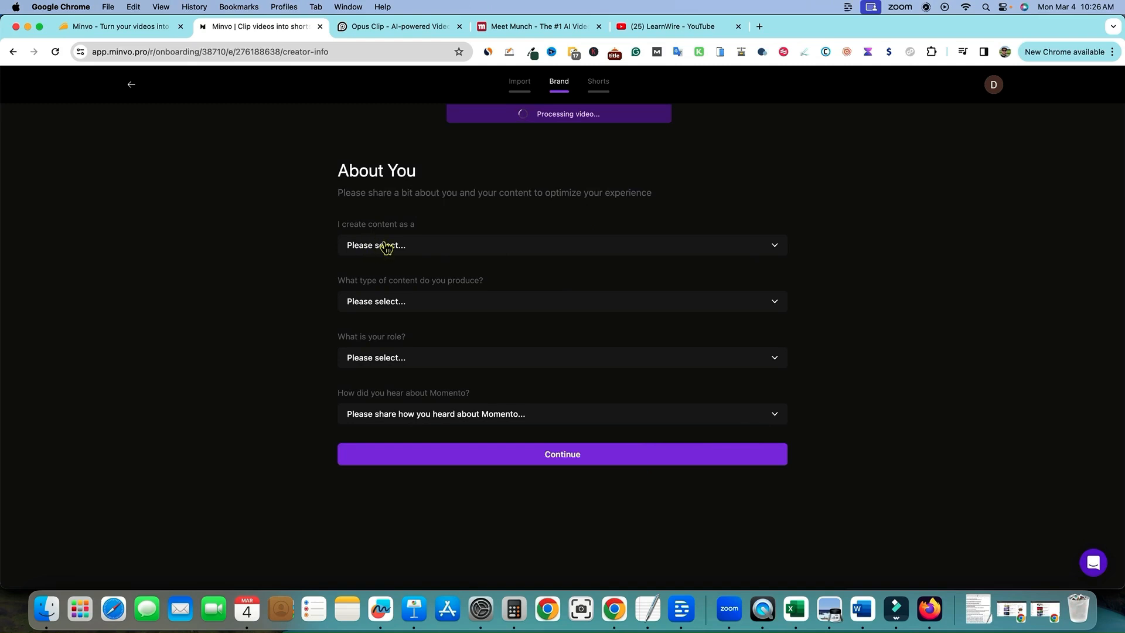
left_click(441, 247)
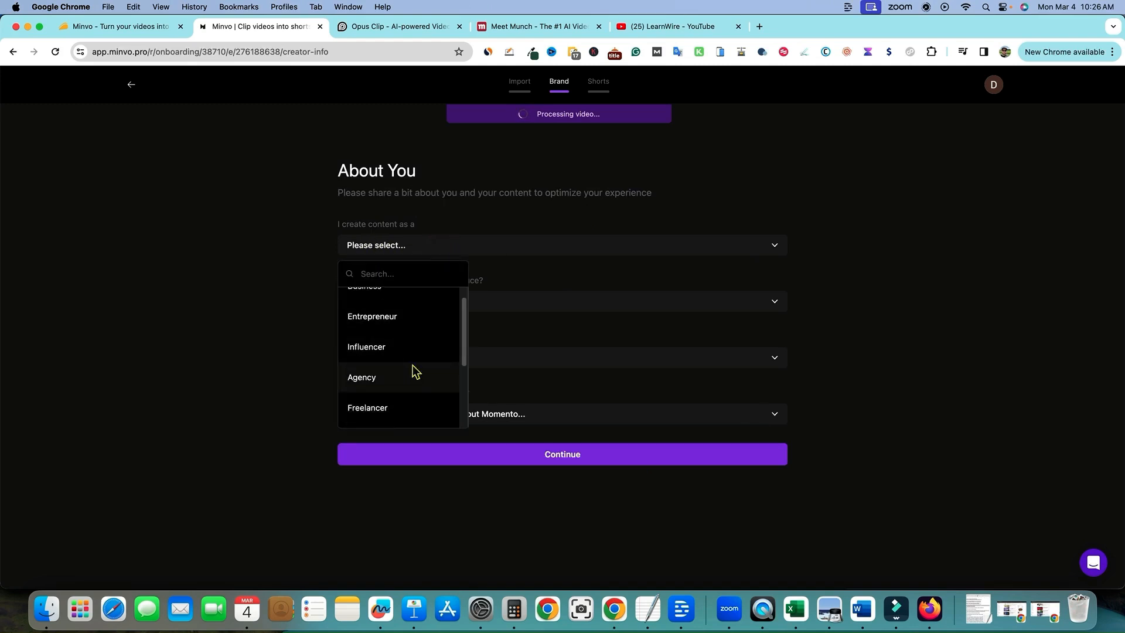
scroll(414, 371, "down", 4)
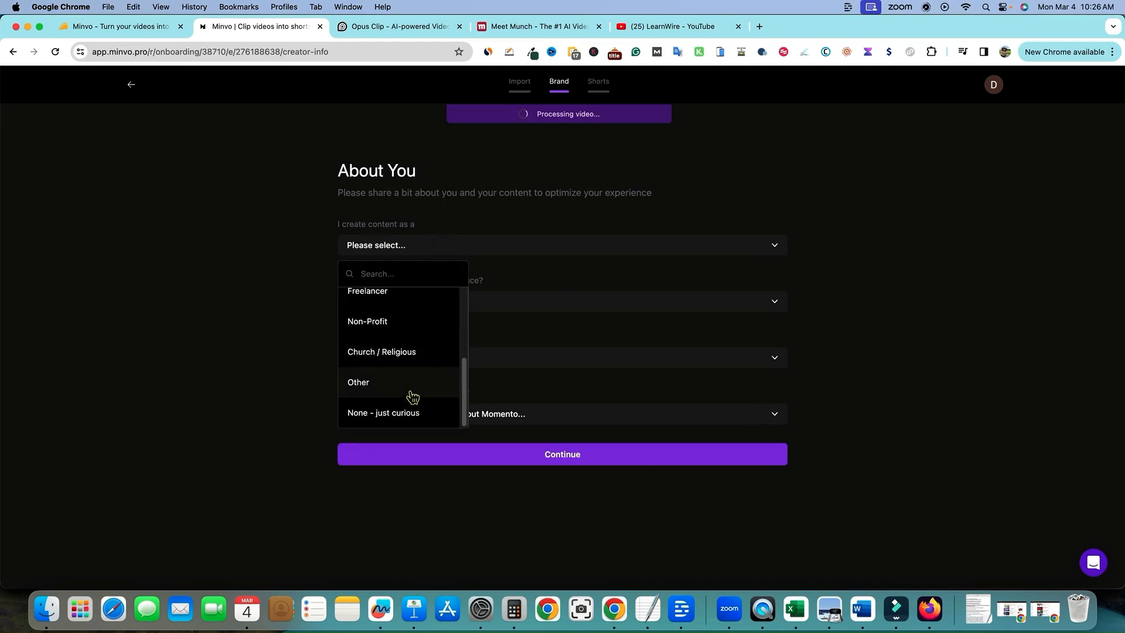
scroll(412, 393, "up", 4)
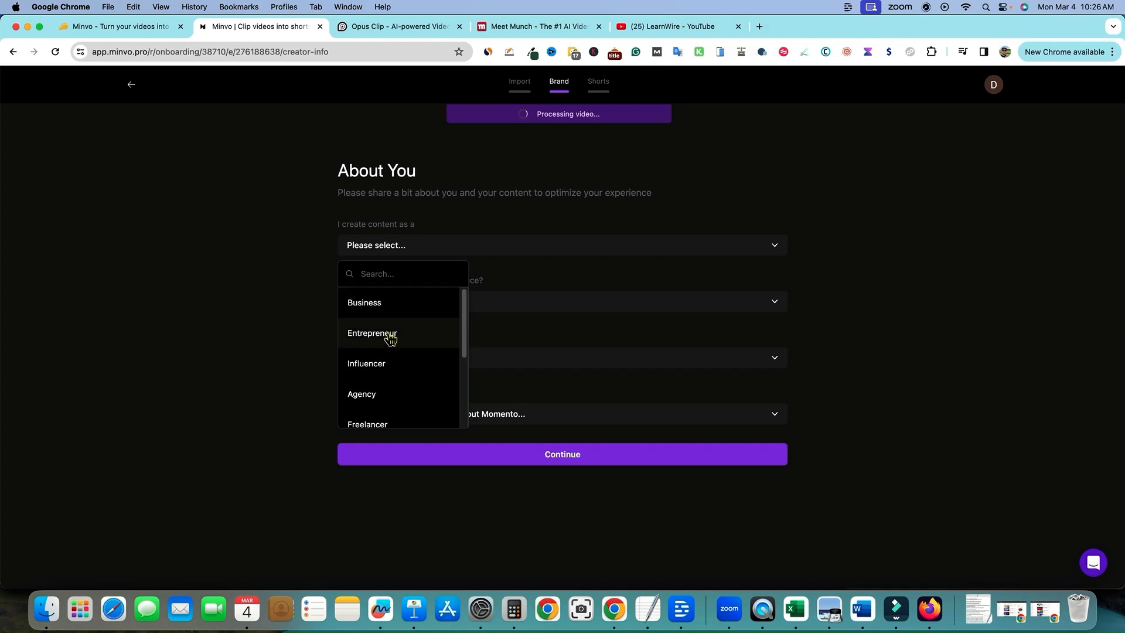
left_click(392, 369)
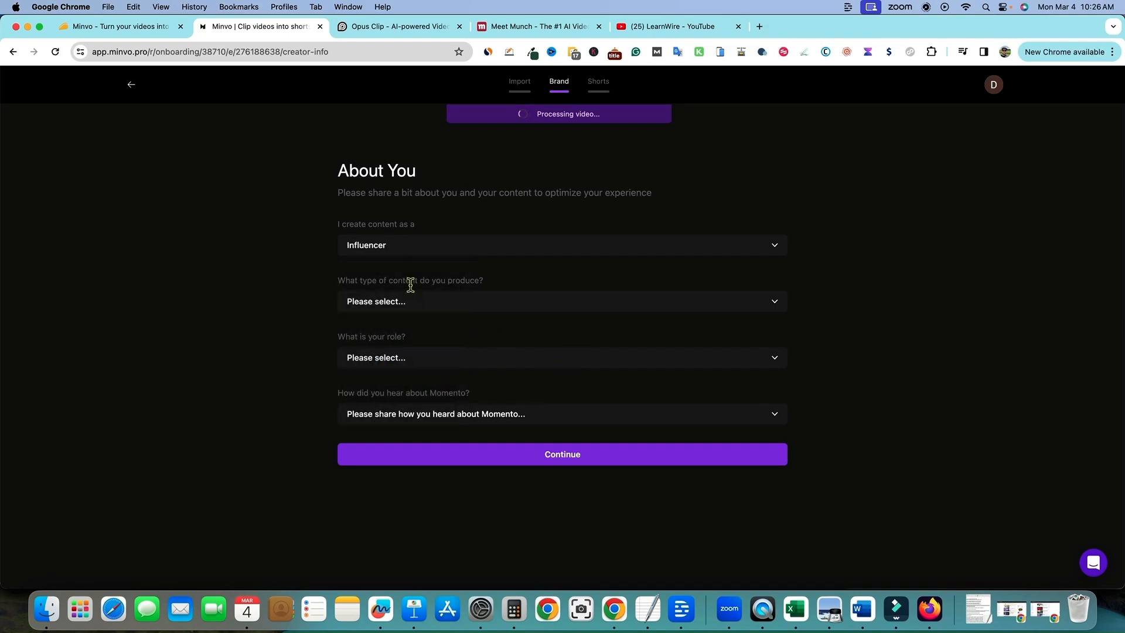
Set the produced content type to Product Reviews and the role to Host / Talent
left_click(427, 306)
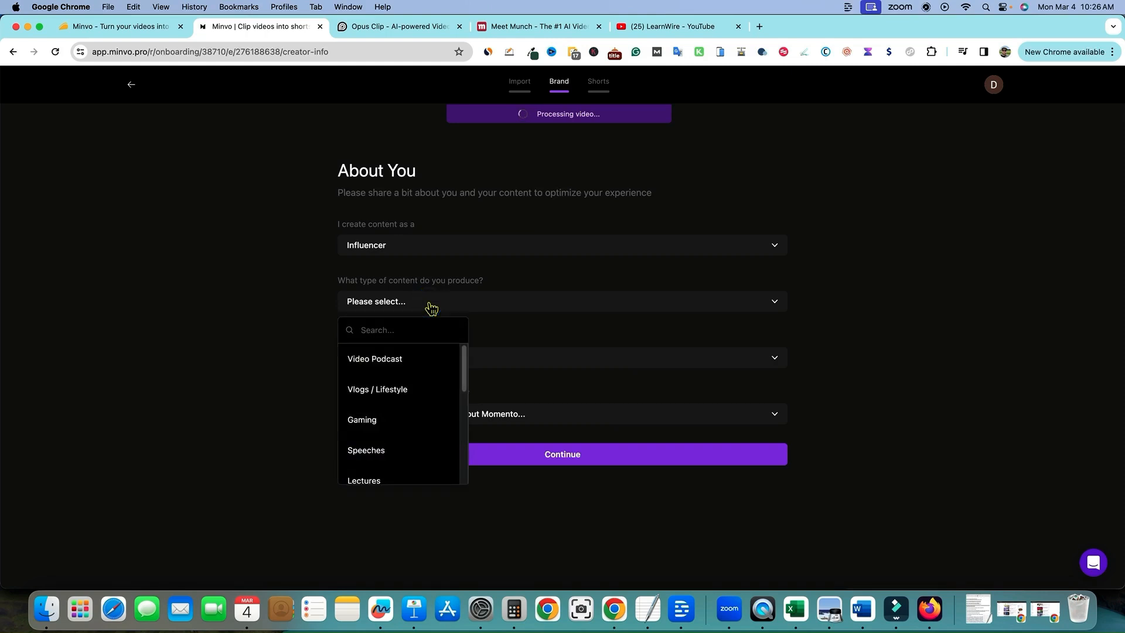
scroll(407, 440, "down", 4)
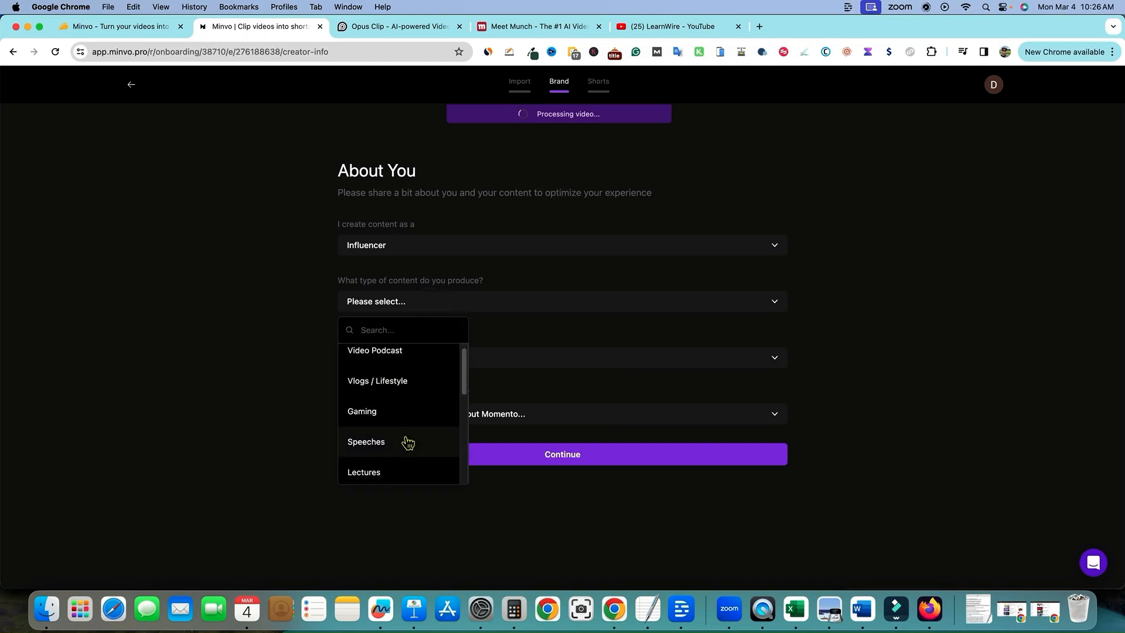
left_click(400, 445)
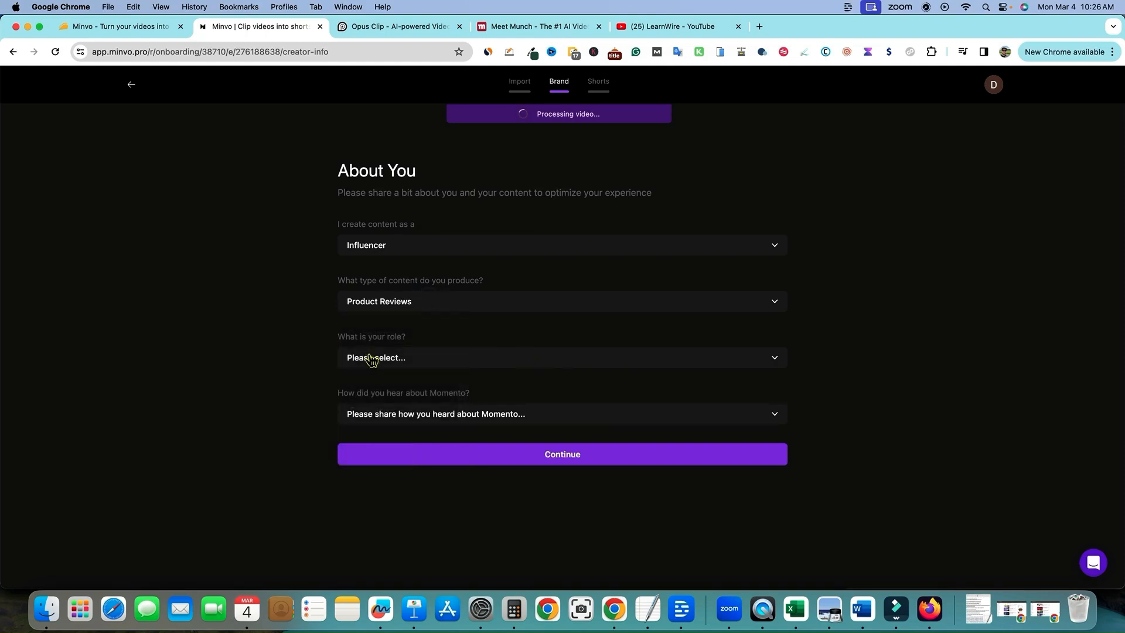
left_click(410, 357)
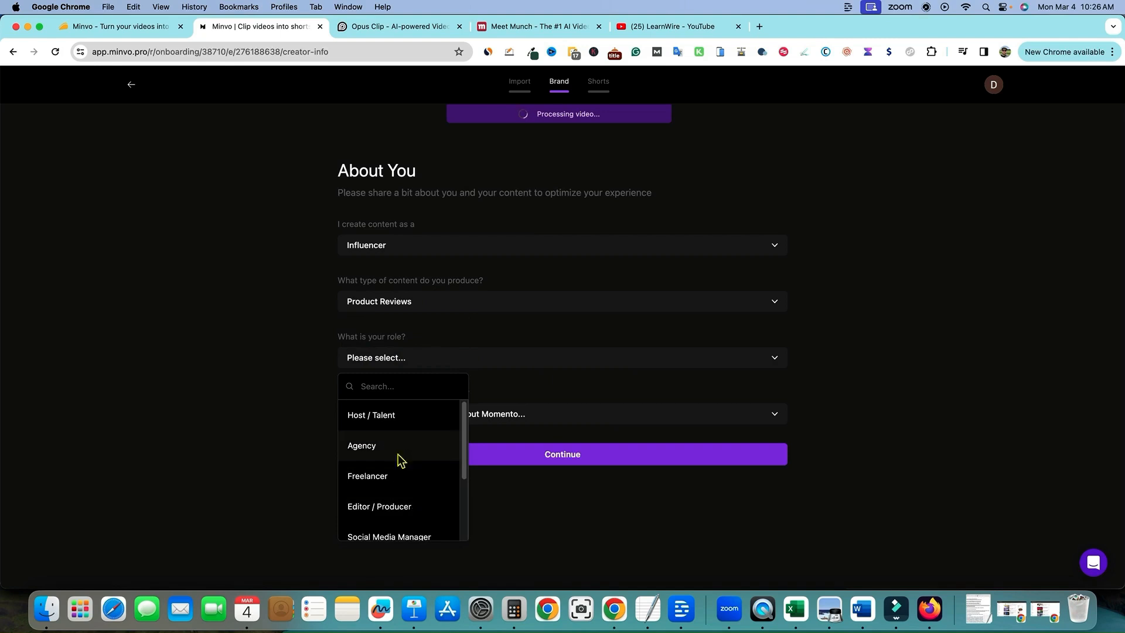
left_click(394, 416)
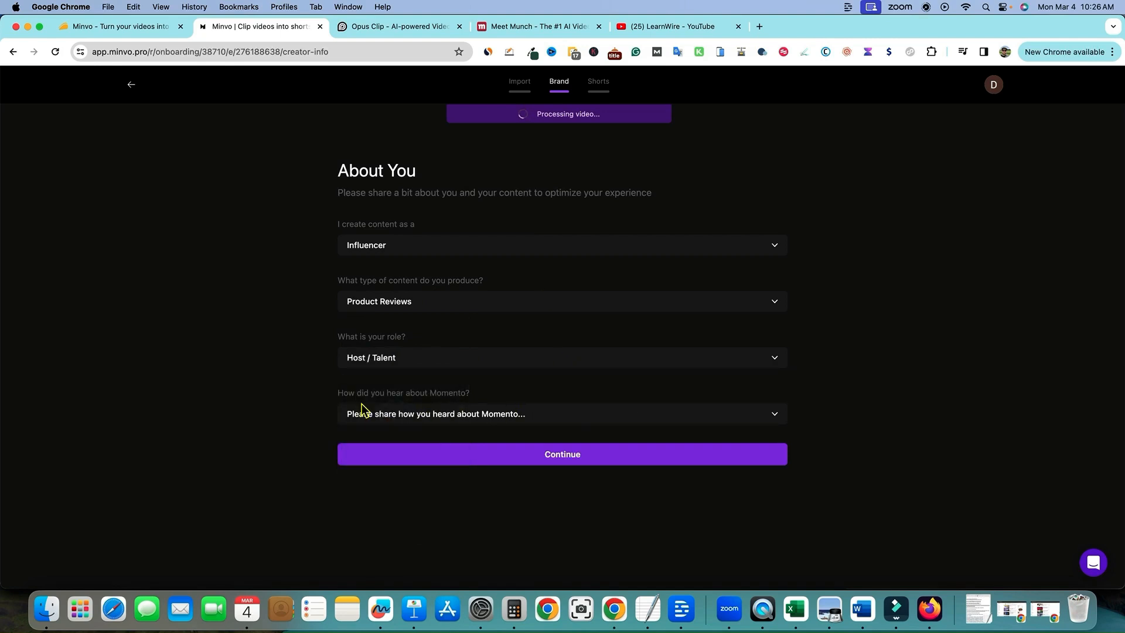
Set how you heard about Momento to AppSump and submit the About You details
left_click(509, 416)
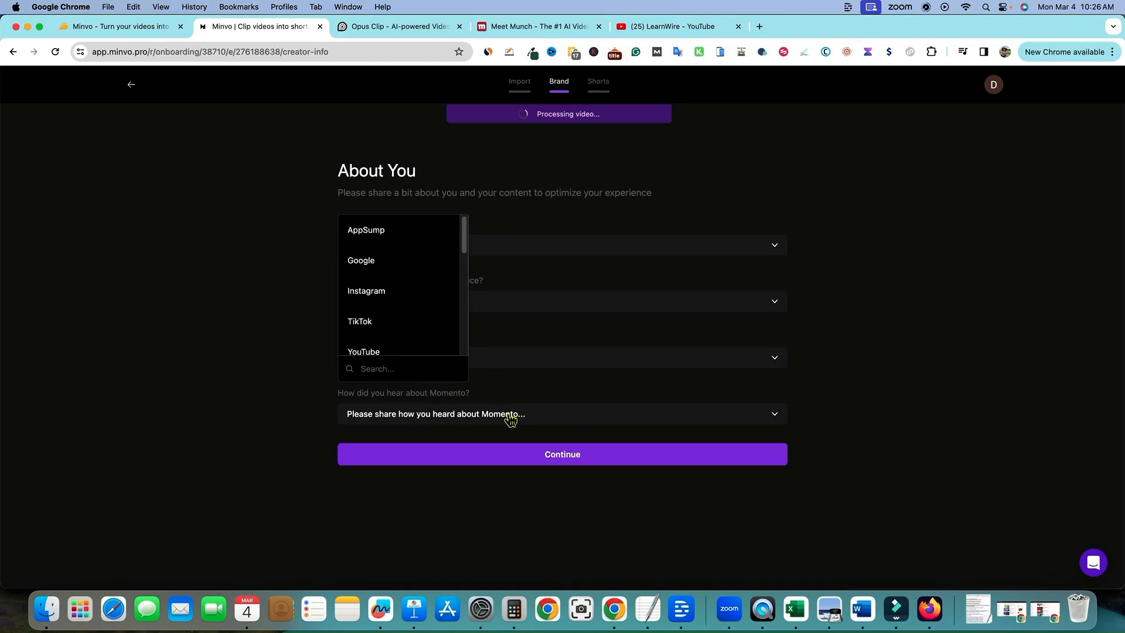
left_click(370, 230)
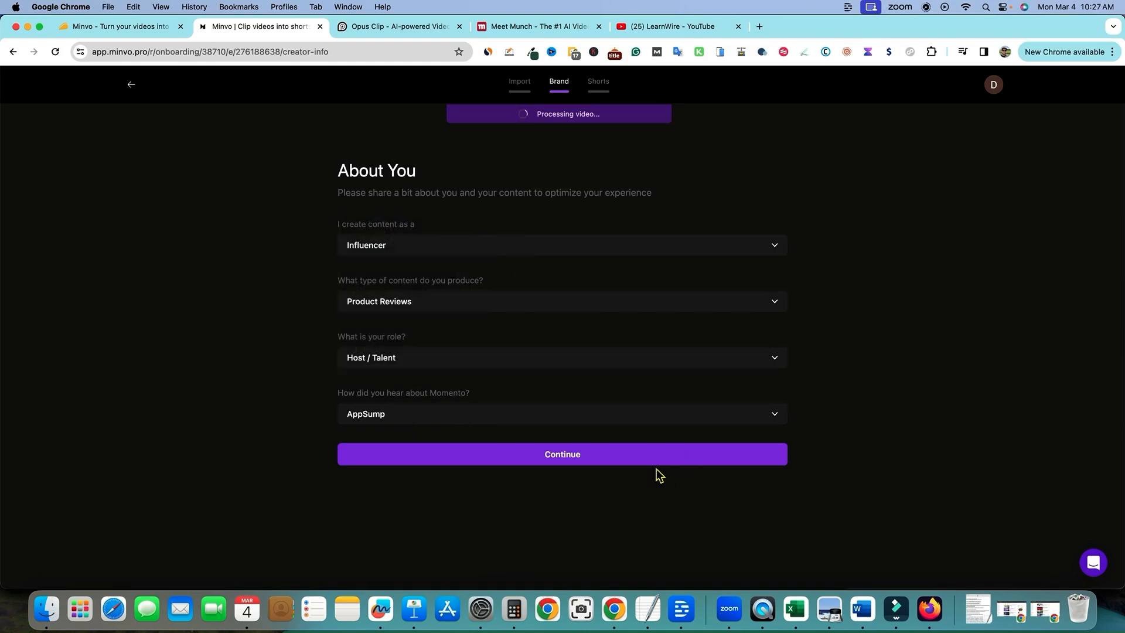
left_click(643, 455)
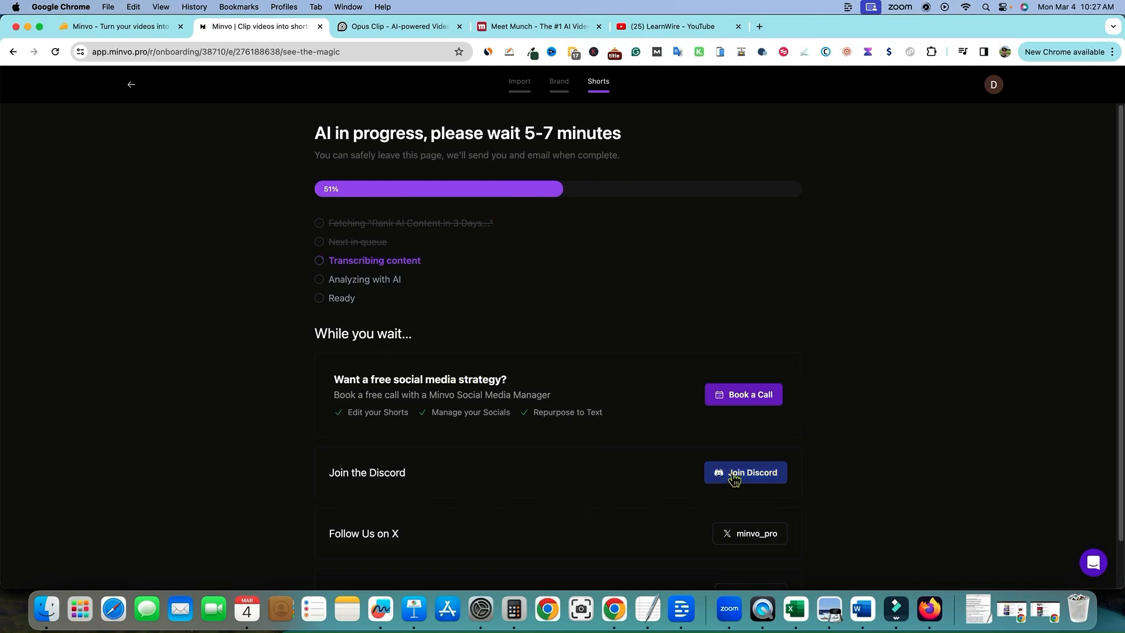
Look over the AI processing stages and the offers listed under "While you wait" for the imported video
scroll(498, 538, "down", 1)
scroll(730, 533, "down", 2)
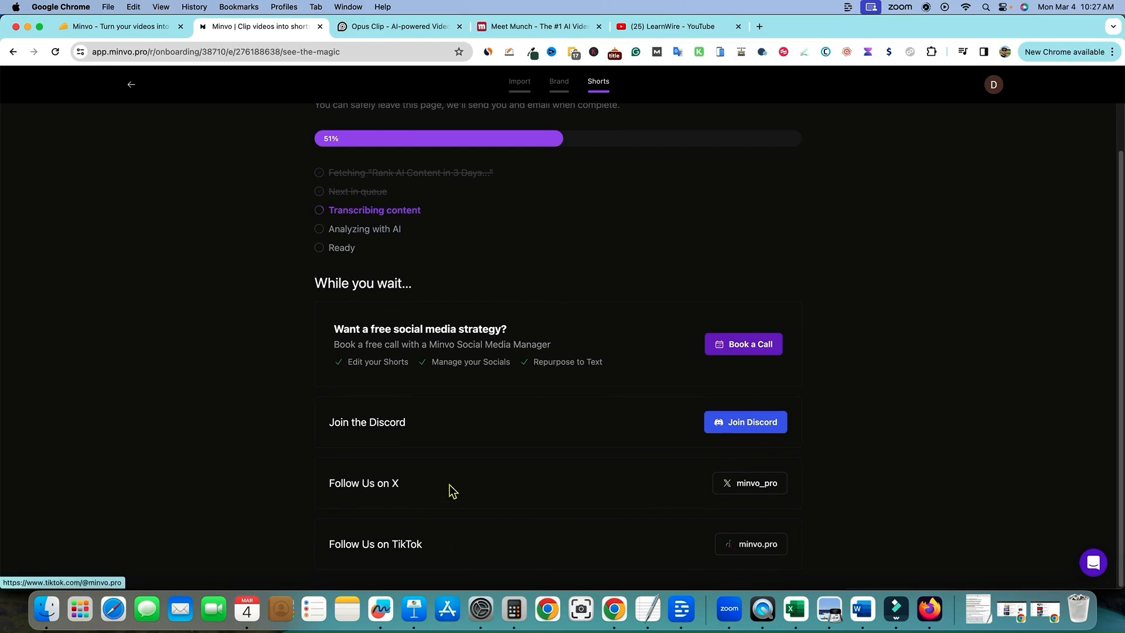
scroll(452, 405, "up", 3)
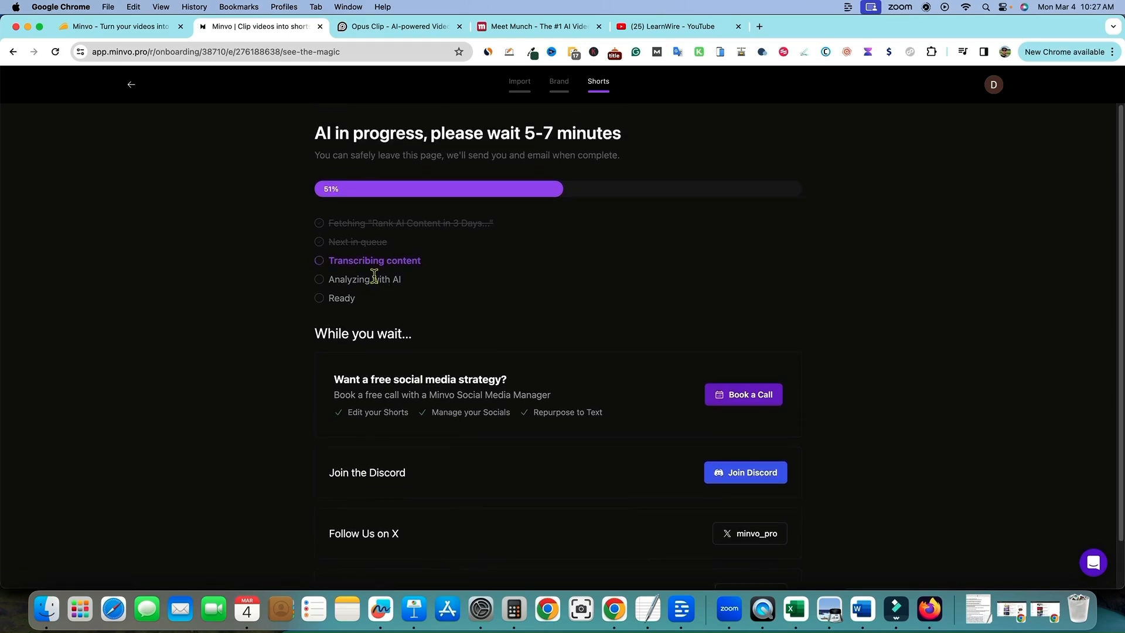
left_click(1105, 344)
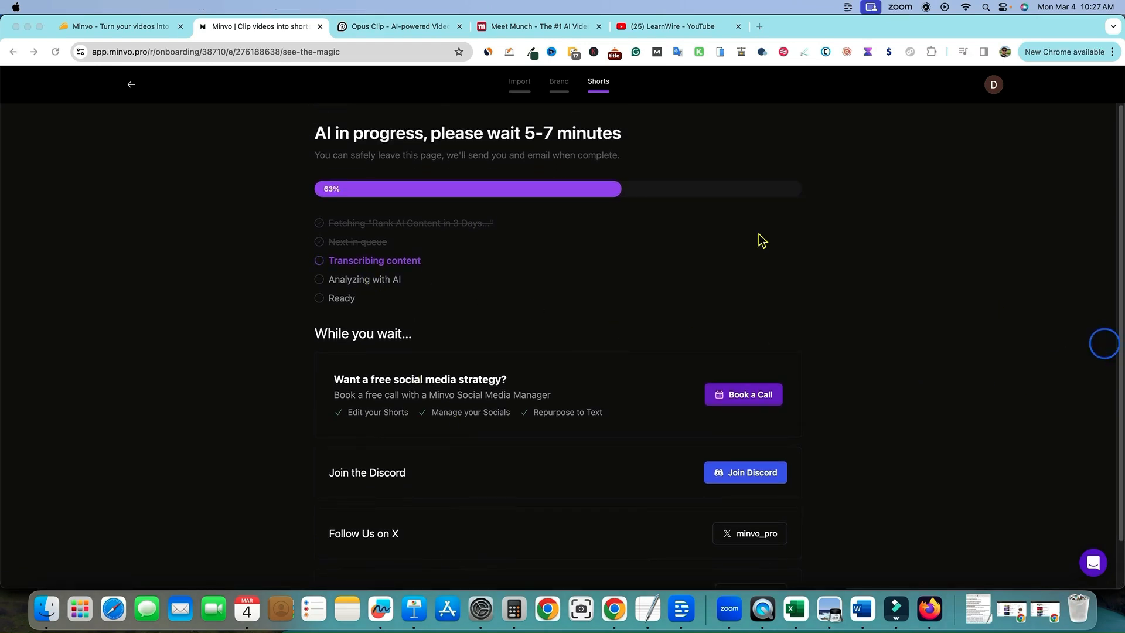
Switch to the OpusClip site and sign in with the Google account
left_click(400, 34)
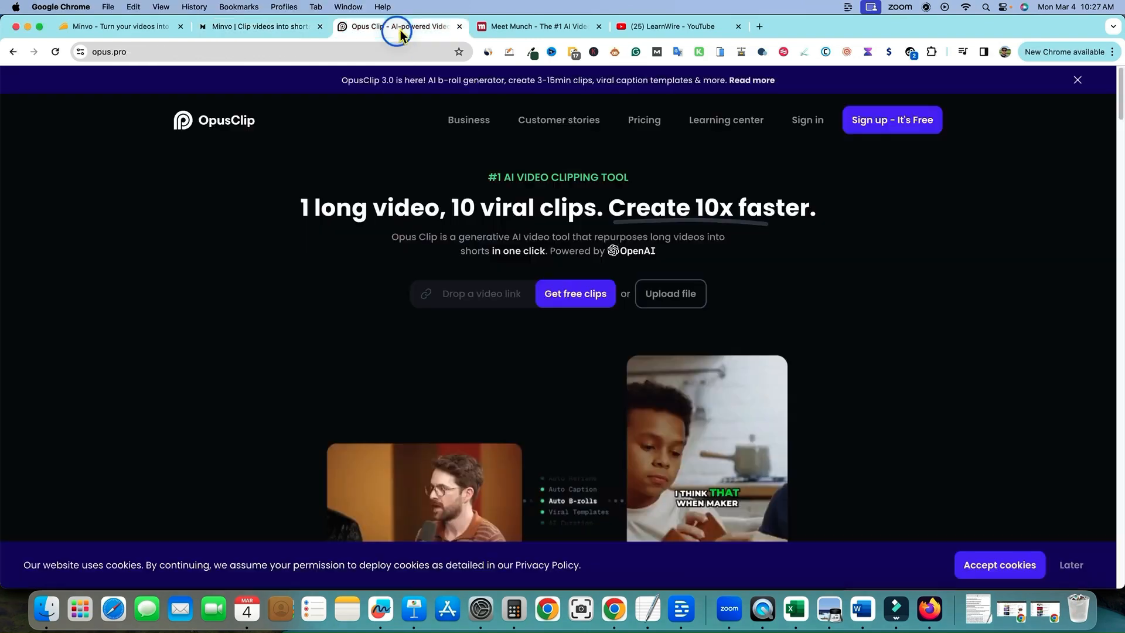
left_click(696, 296)
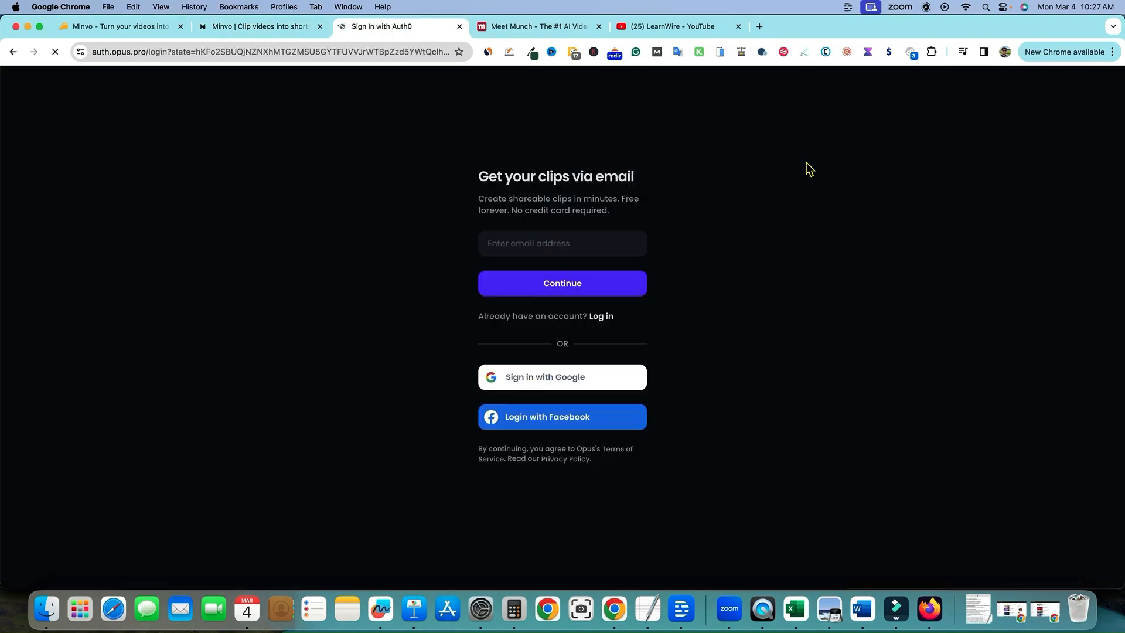
left_click(548, 376)
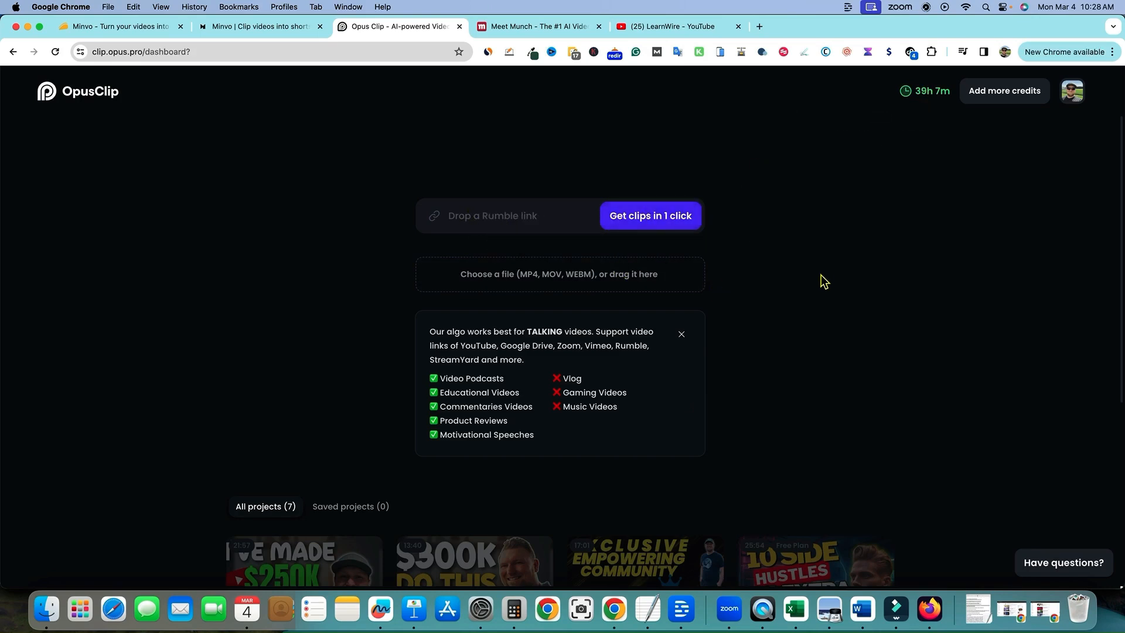
Open the existing OpusClip project "I've Made $250K with Faceless YouTube Channels" from the project list
scroll(814, 292, "down", 5)
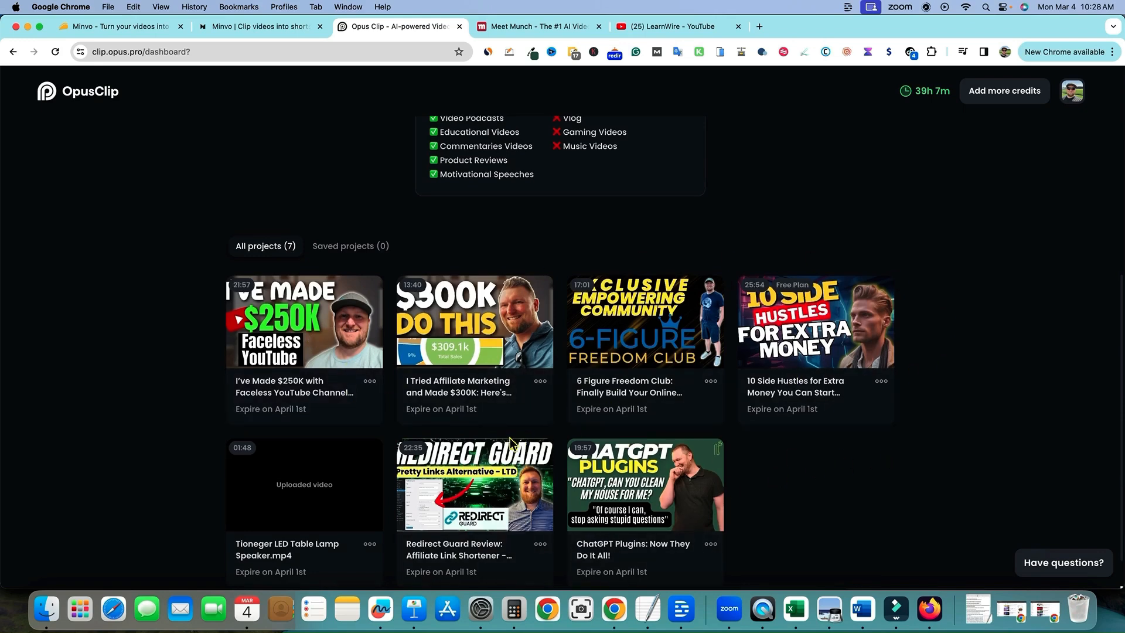
scroll(316, 381, "down", 1)
left_click(290, 377)
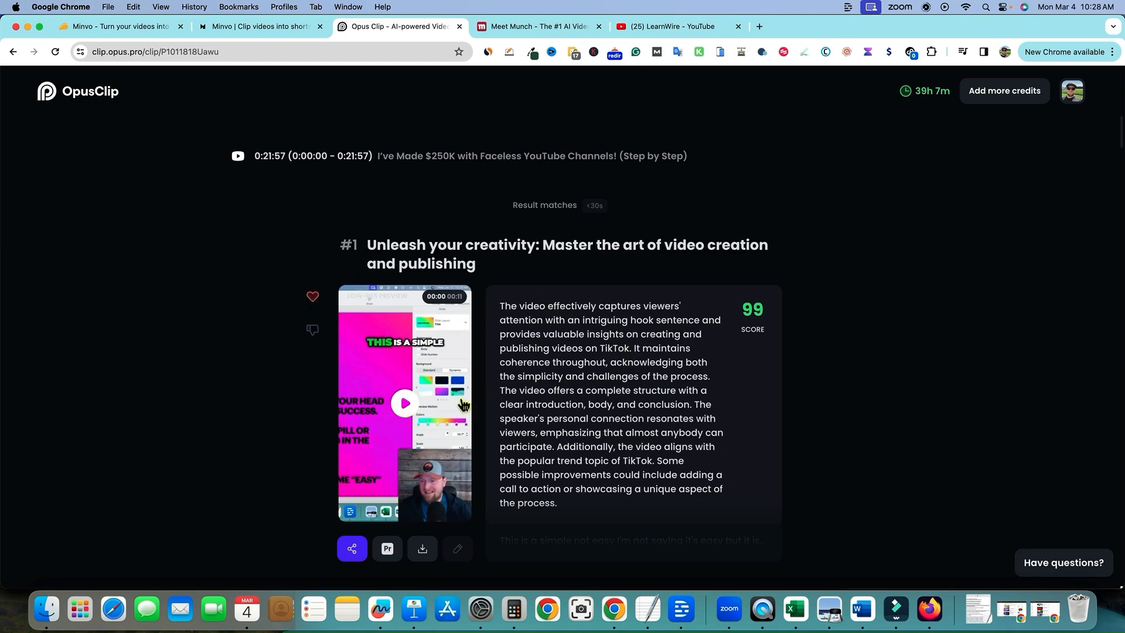
Examine the project's ranked clips, comparing their titles, scores, score explanations and transcripts
scroll(782, 470, "down", 1)
scroll(782, 470, "down", 1)
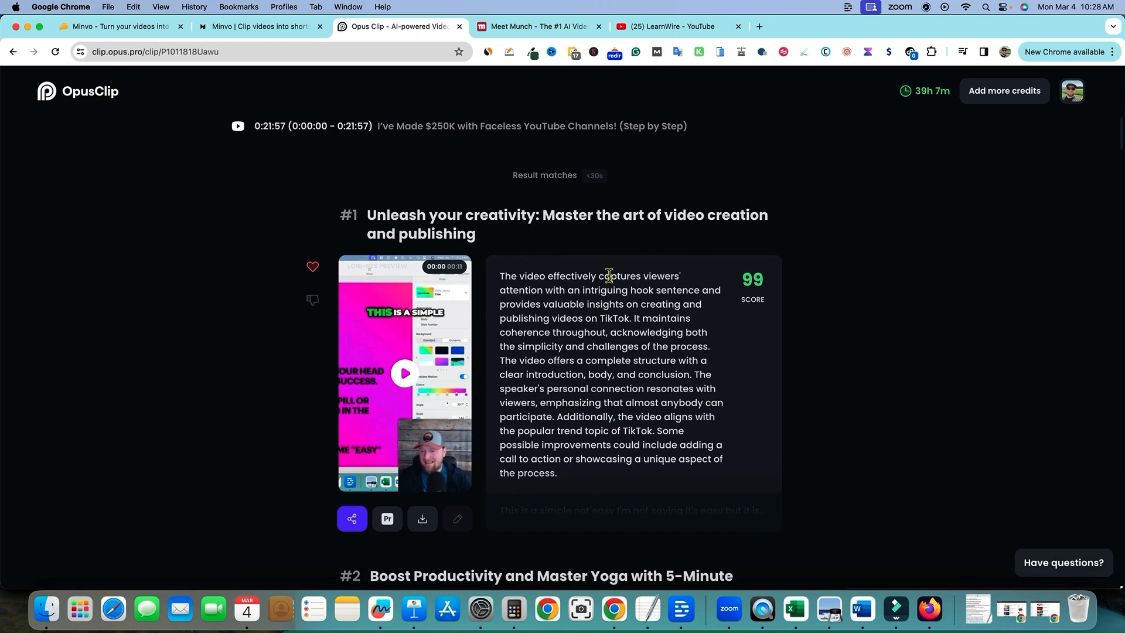
scroll(645, 475, "down", 5)
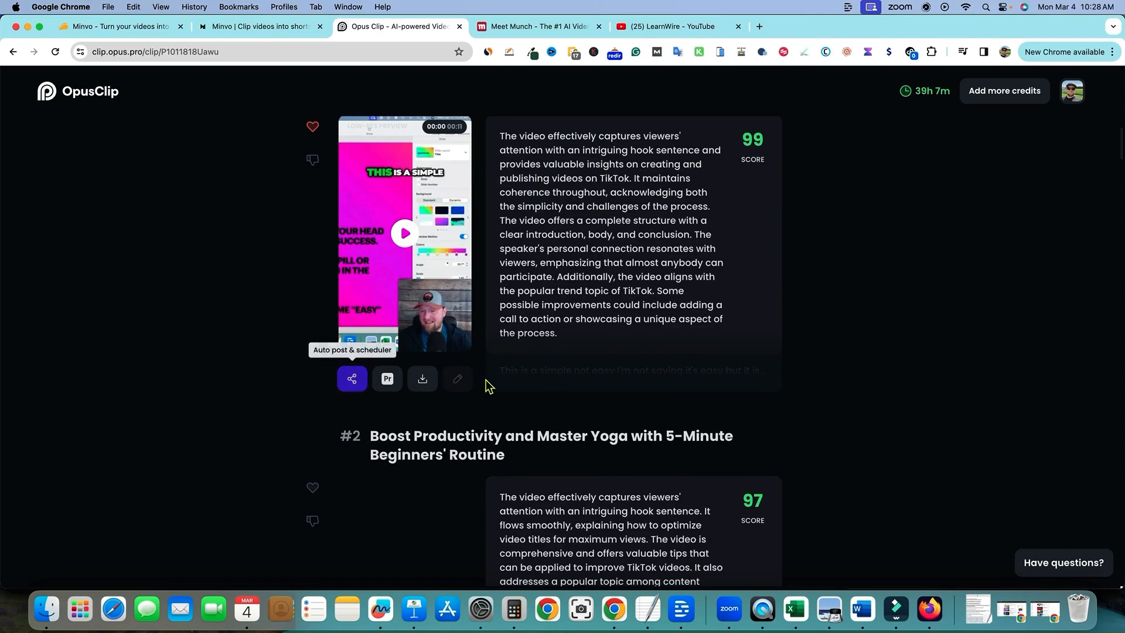
scroll(659, 369, "down", 7)
scroll(660, 369, "down", 5)
scroll(652, 387, "up", 3)
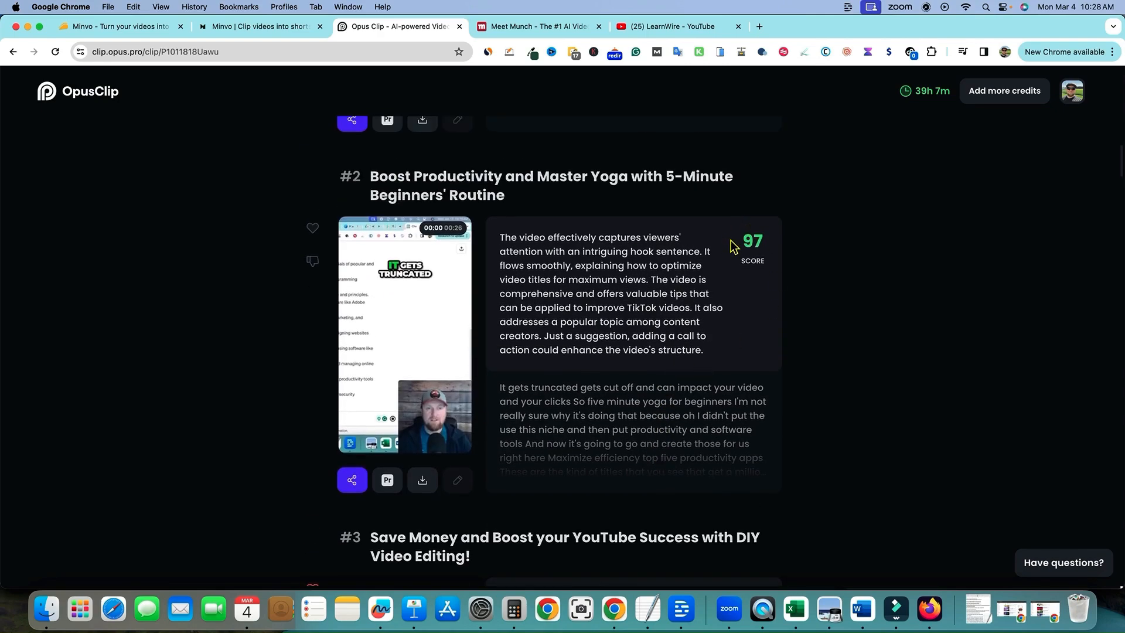
scroll(651, 387, "down", 20)
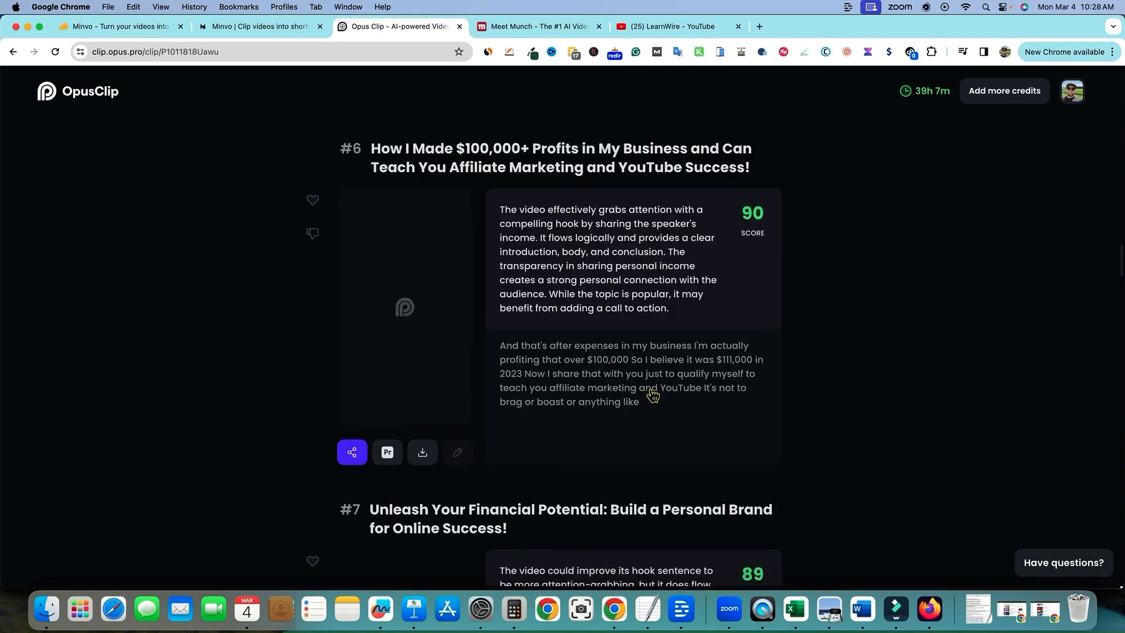
scroll(650, 388, "down", 10)
scroll(650, 388, "up", 20)
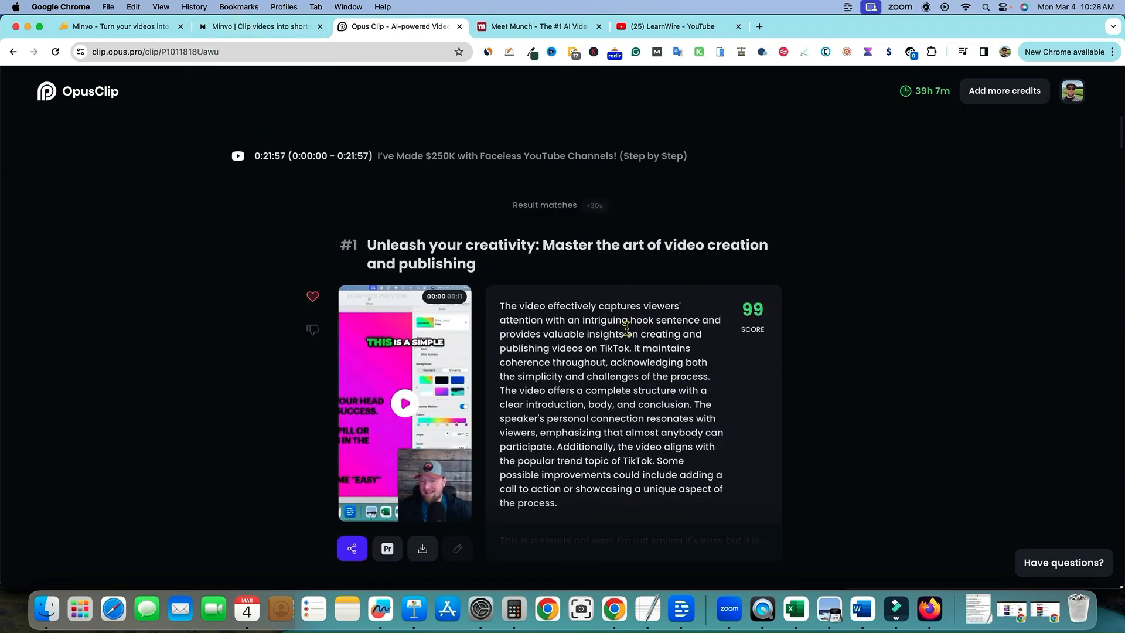
Check Minvo's processing progress and look at the source video on the LearnWire YouTube channel
left_click(240, 27)
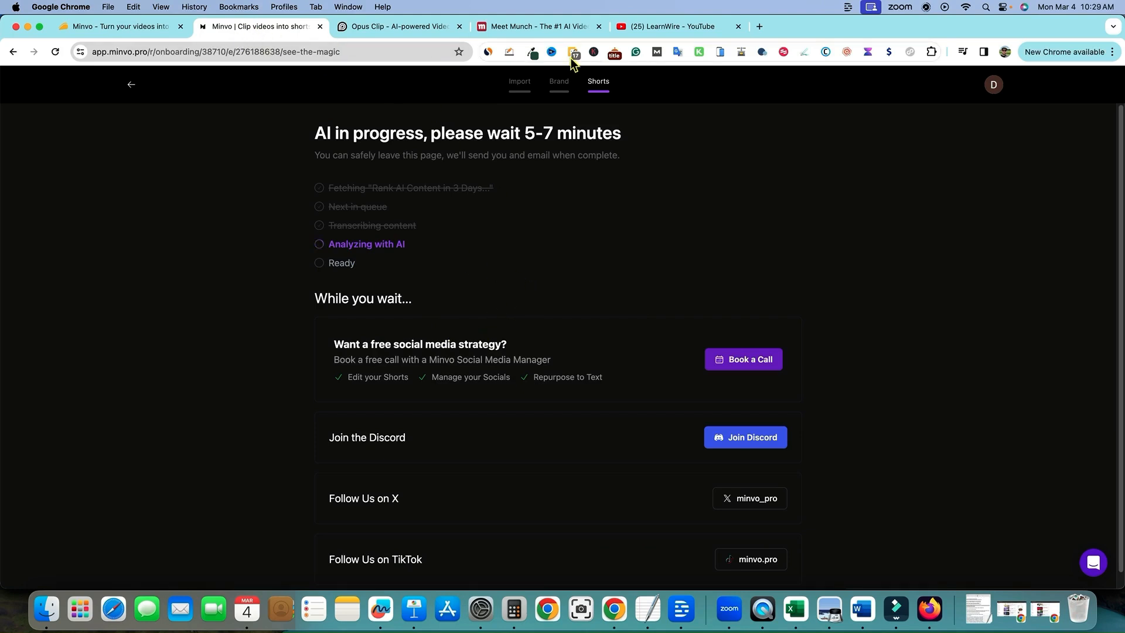
left_click(644, 29)
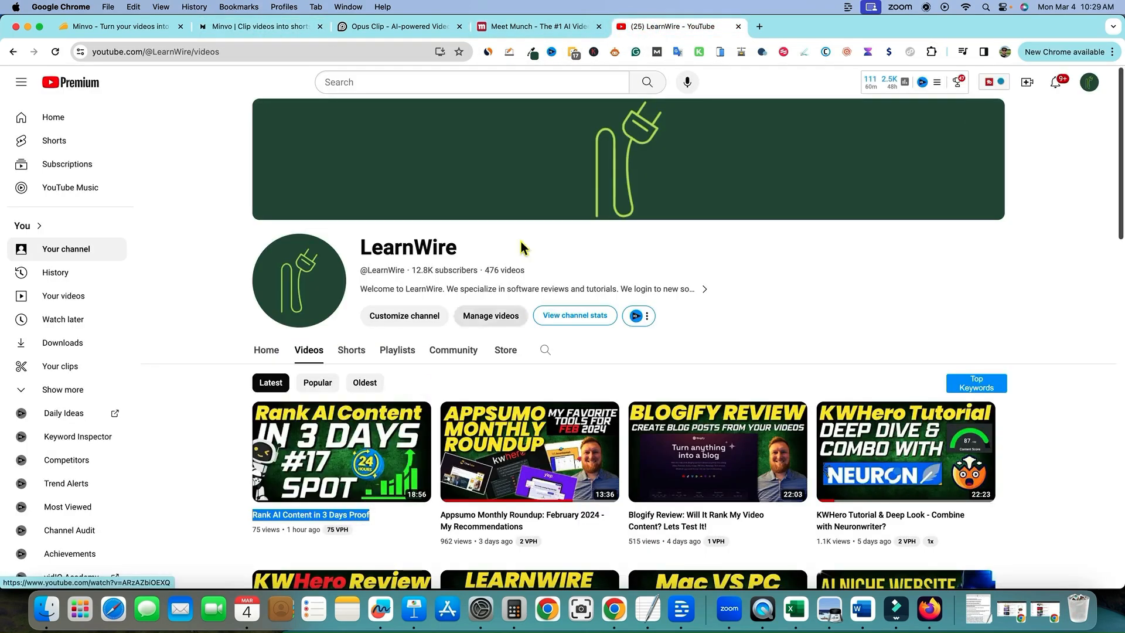
left_click(276, 27)
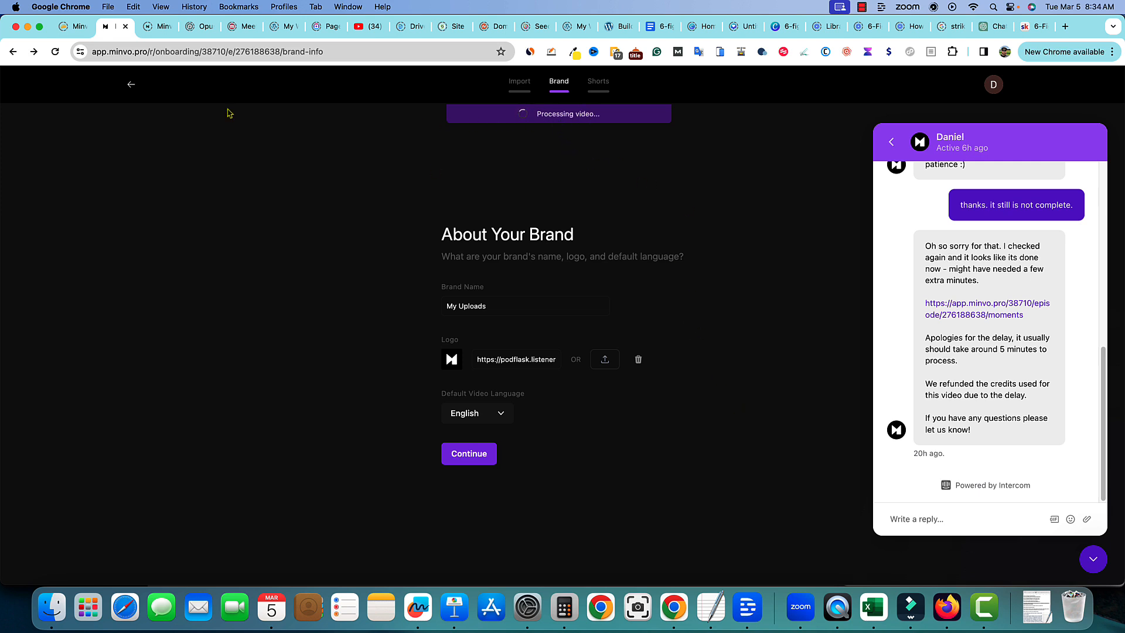
Reload the Minvo onboarding page and read the support chat about the delayed video from the first message on
left_click(55, 53)
scroll(964, 285, "up", 10)
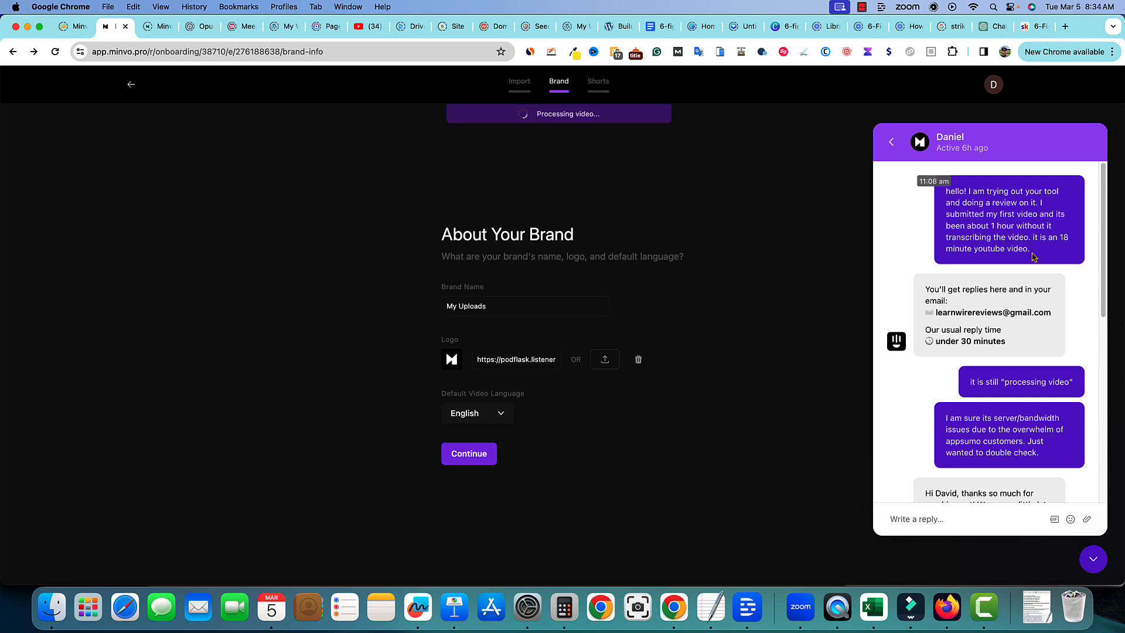
scroll(1020, 262, "down", 5)
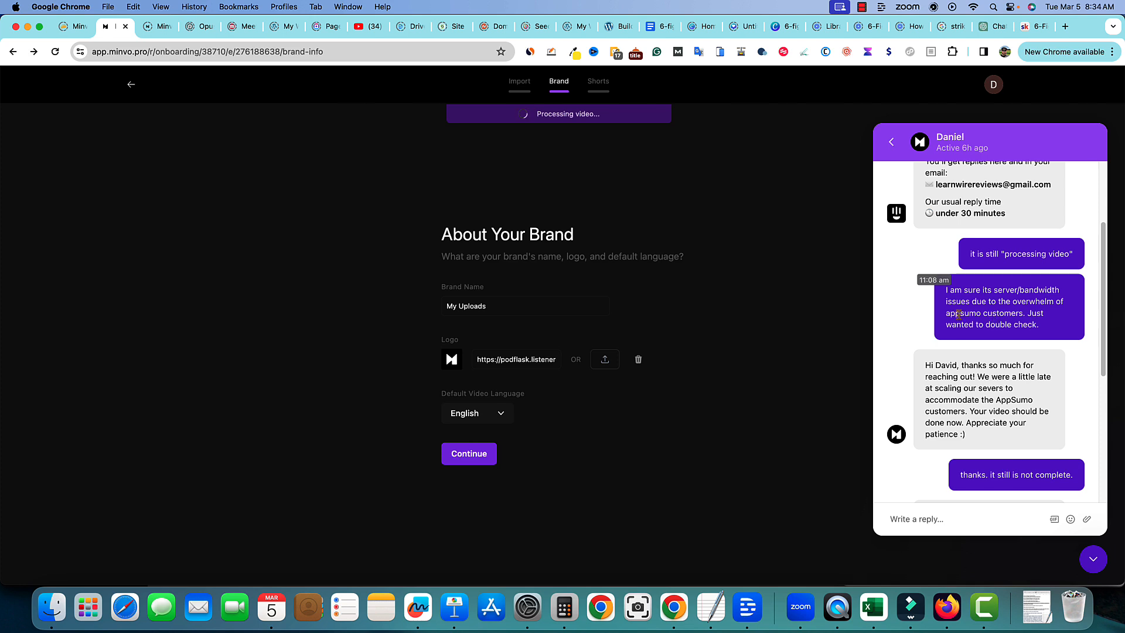
scroll(1002, 320, "down", 3)
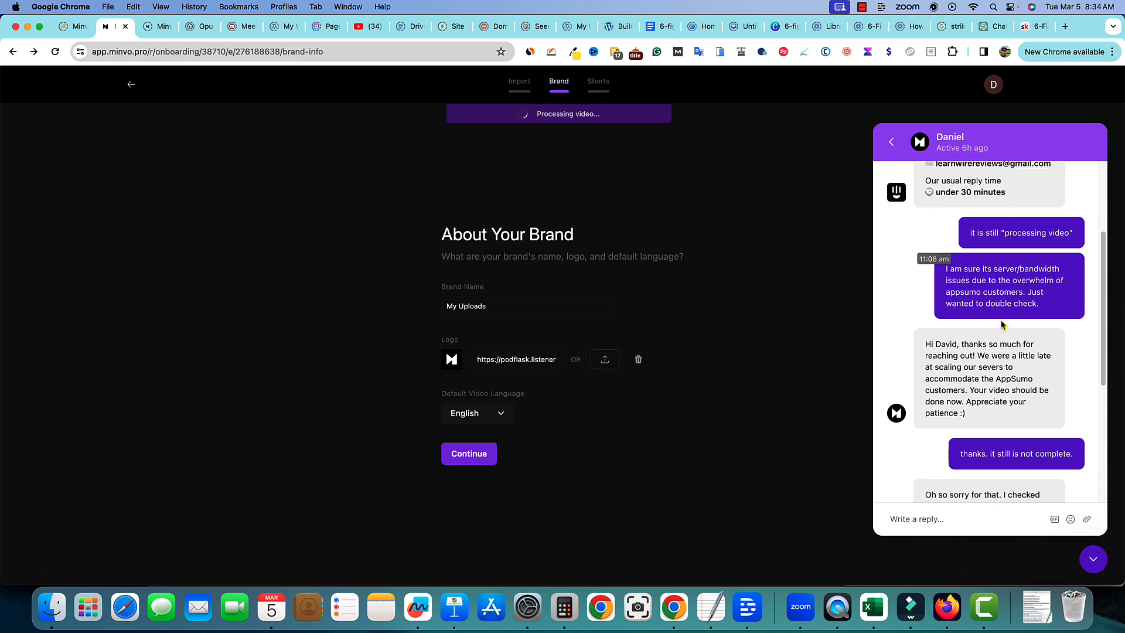
scroll(1001, 324, "down", 2)
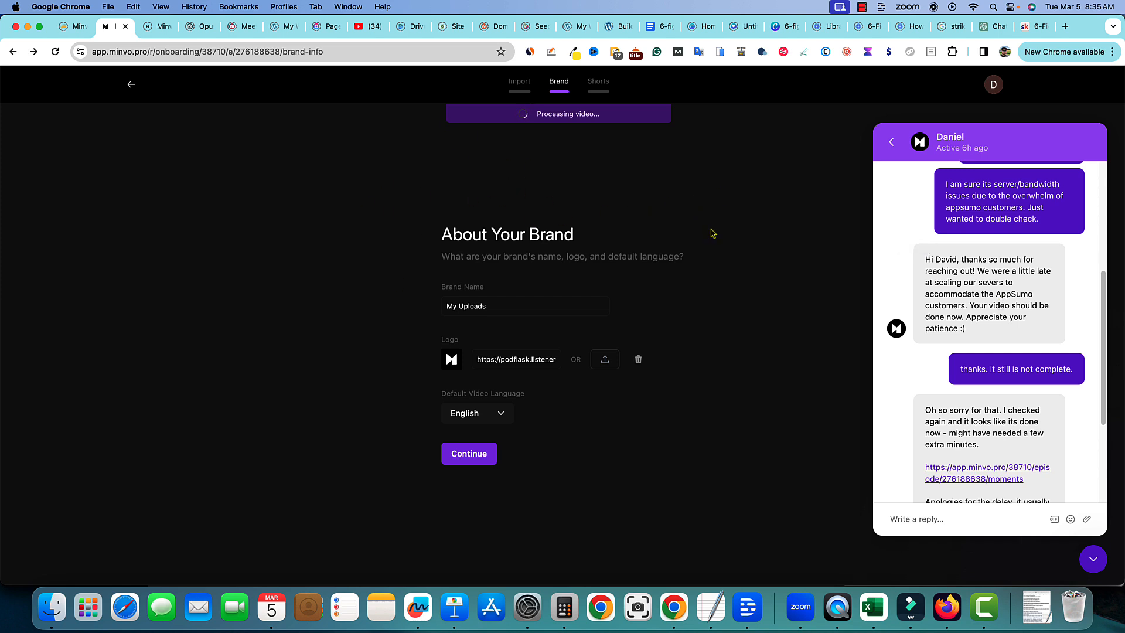
scroll(979, 351, "down", 3)
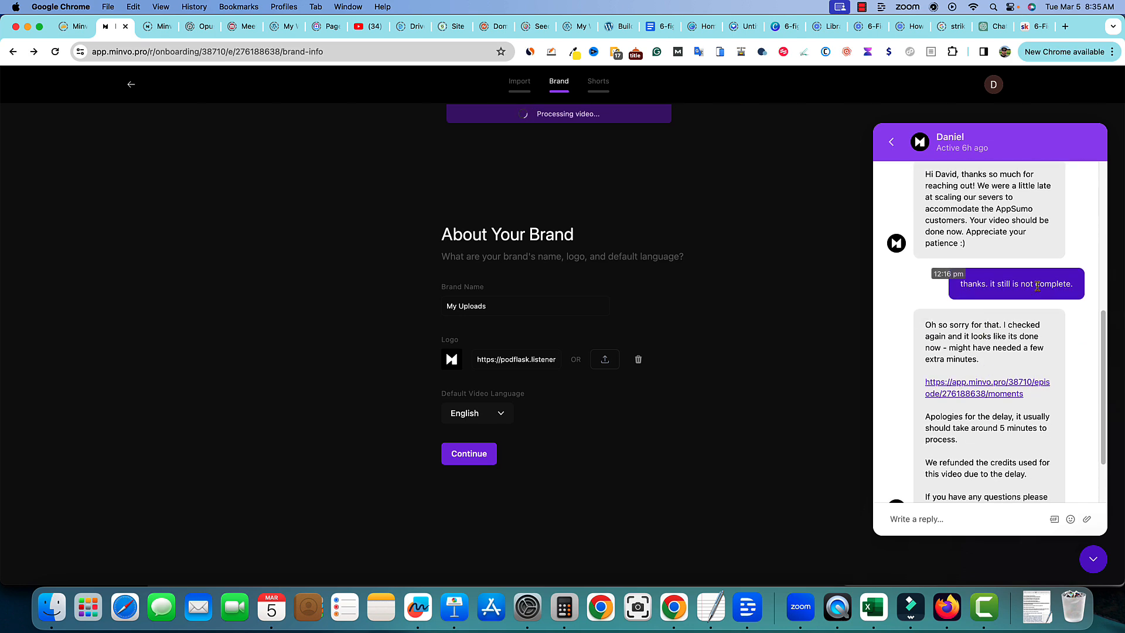
scroll(1001, 286, "up", 3)
scroll(996, 363, "down", 1)
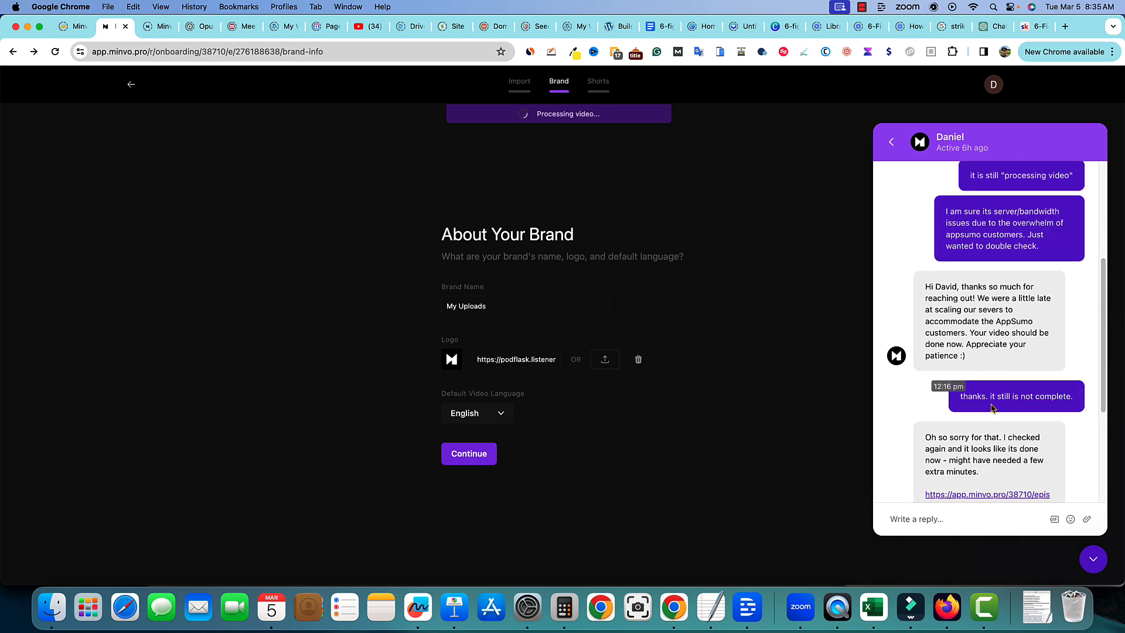
scroll(997, 404, "down", 5)
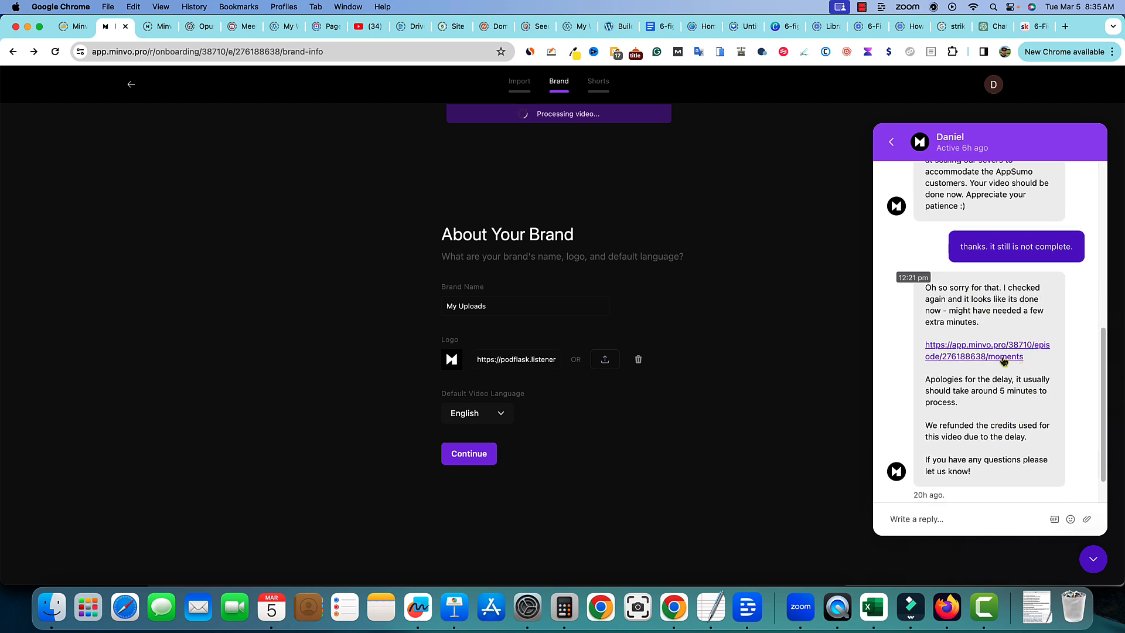
Open the video's moments page through the link in the support chat and close the chat there
left_click(984, 360)
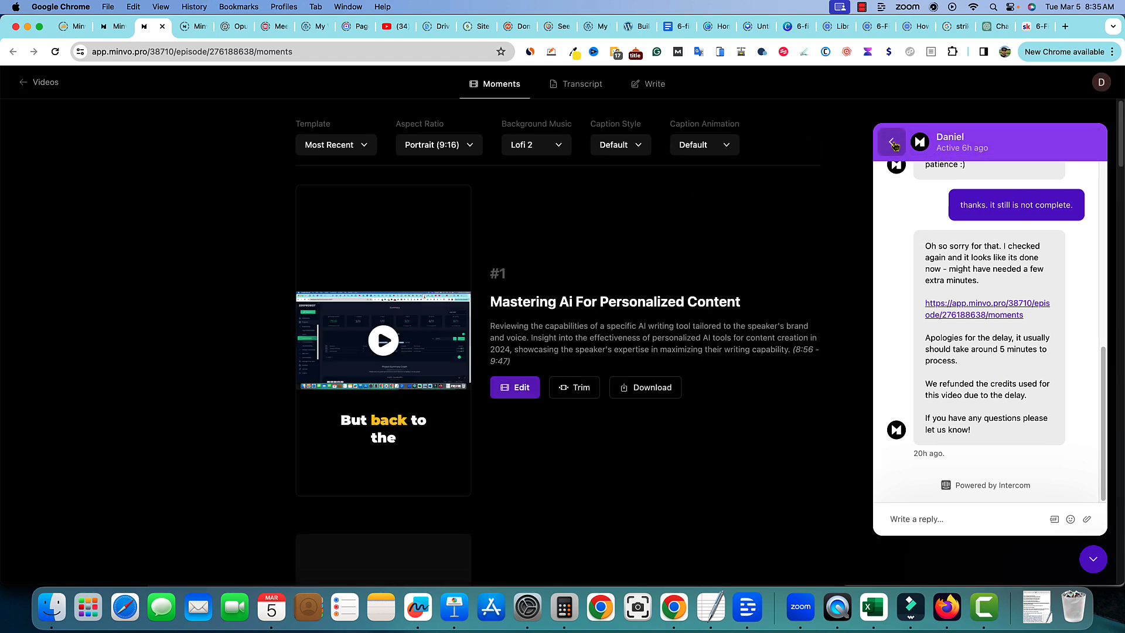
left_click(1093, 559)
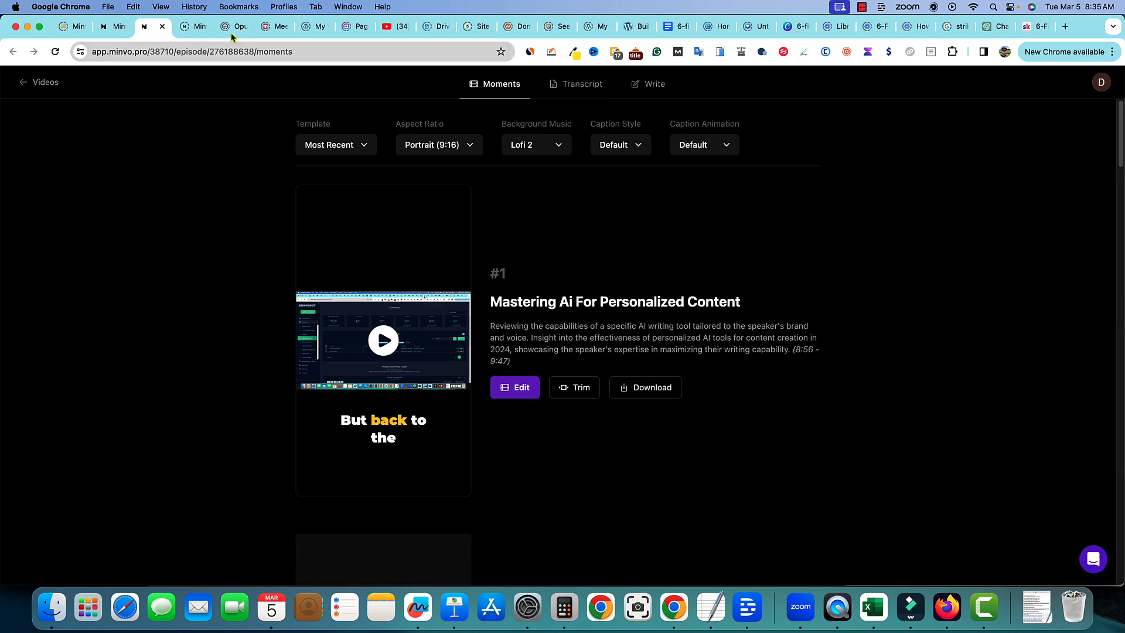
Return to the Minvo onboarding tab, step back to its "What would you like to do?" page and close the chat
left_click(113, 25)
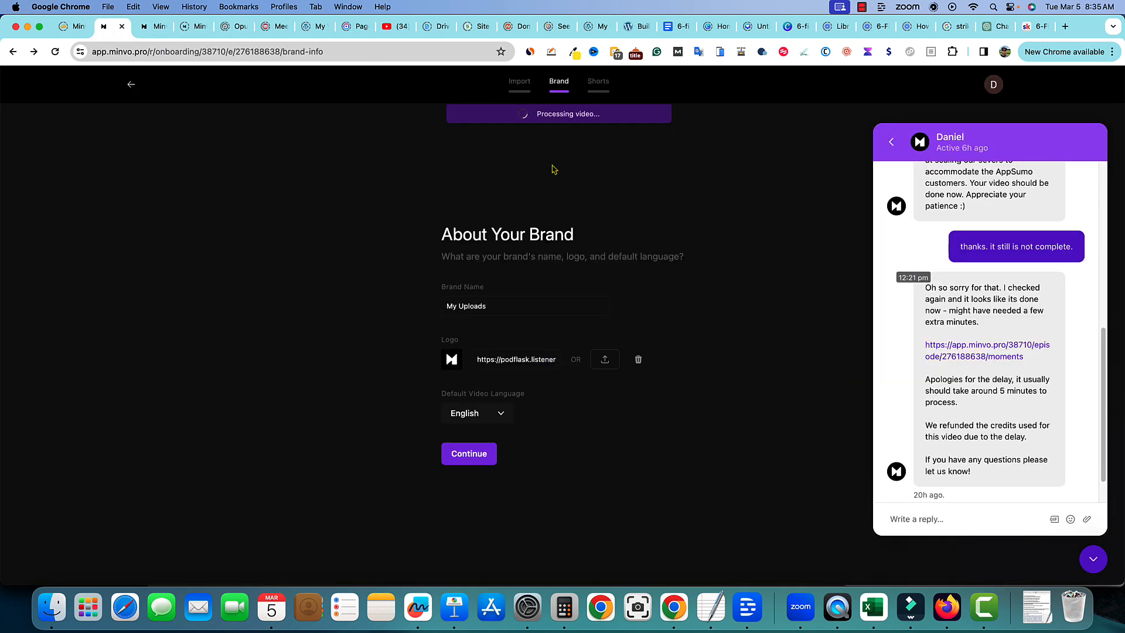
left_click(131, 85)
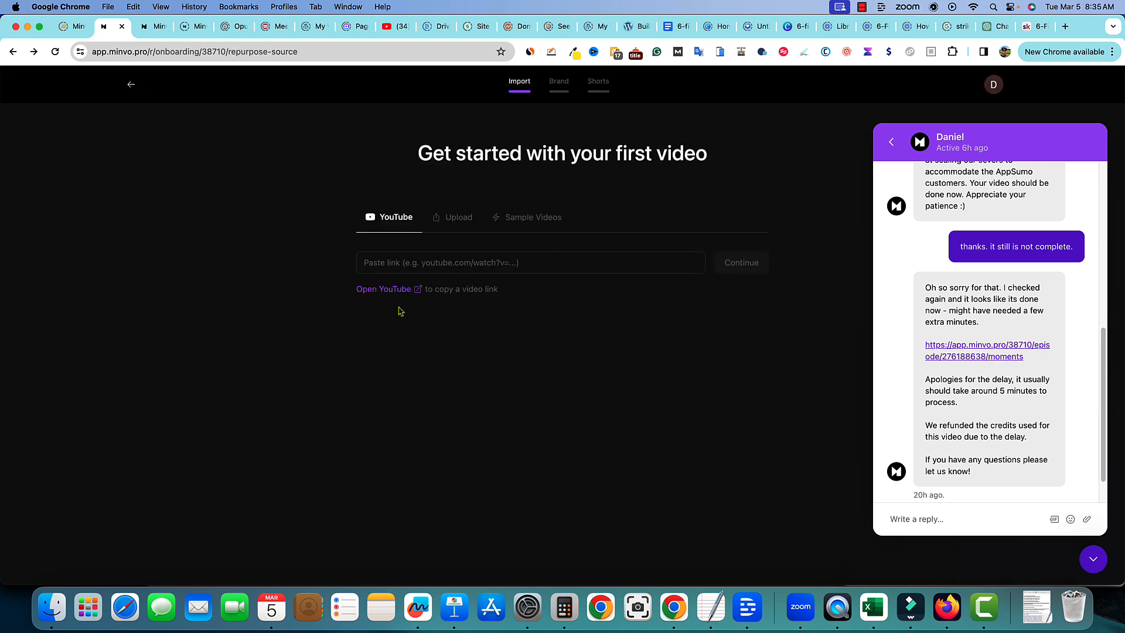
left_click(132, 85)
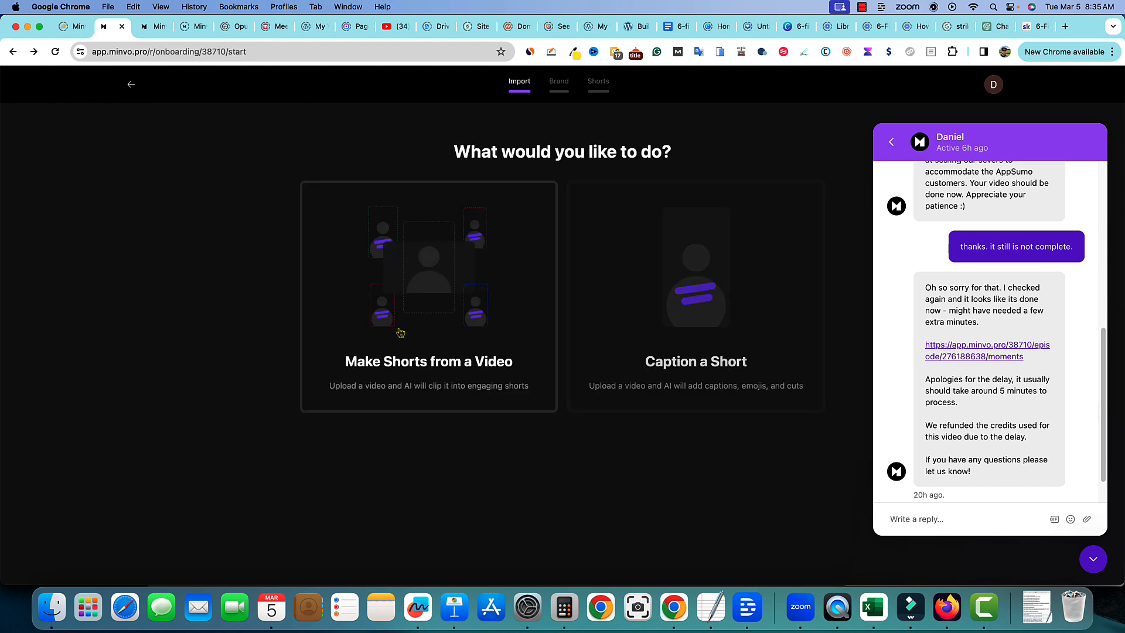
left_click(1094, 557)
Check the onboarding page's account options and its Import, Brand and Shorts stages for a way to the dashboard
left_click(996, 91)
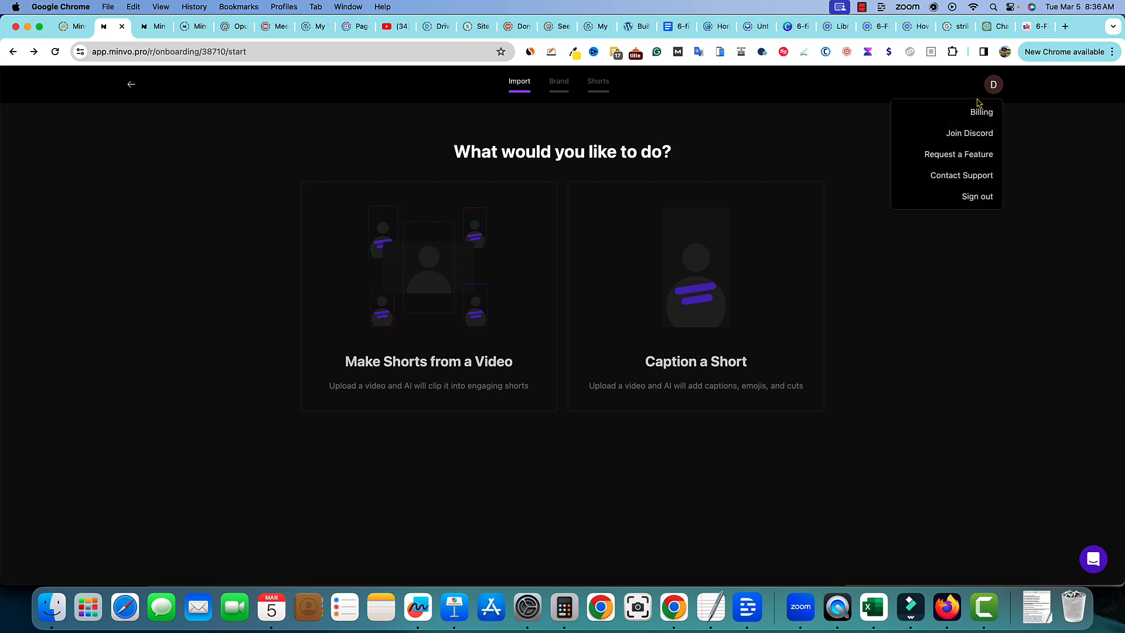
left_click(650, 102)
left_click(598, 87)
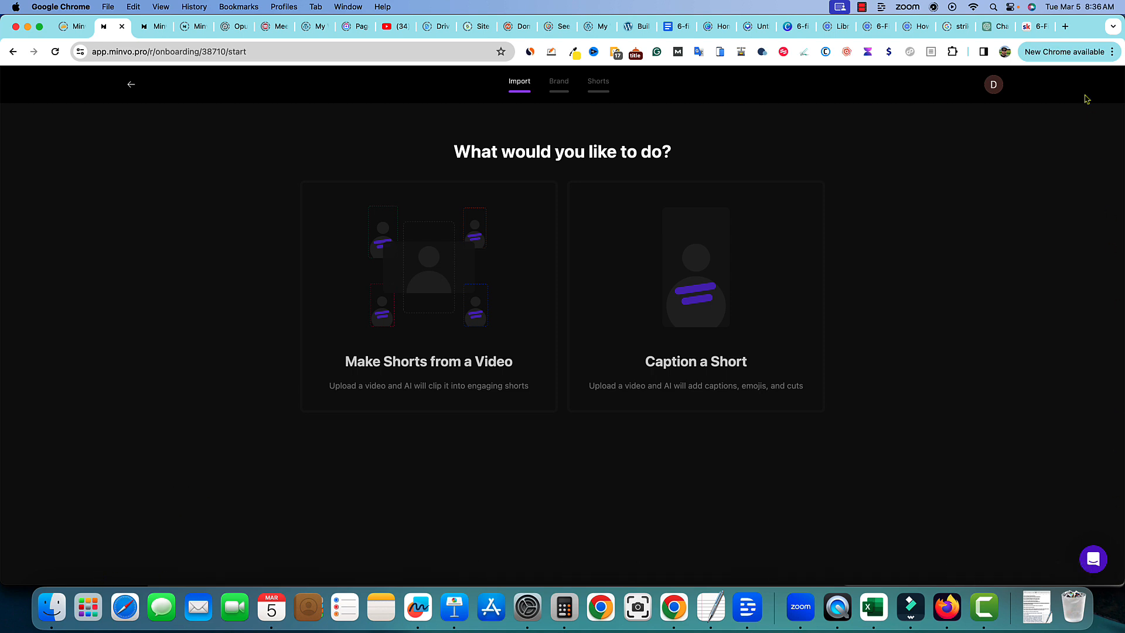
left_click(994, 86)
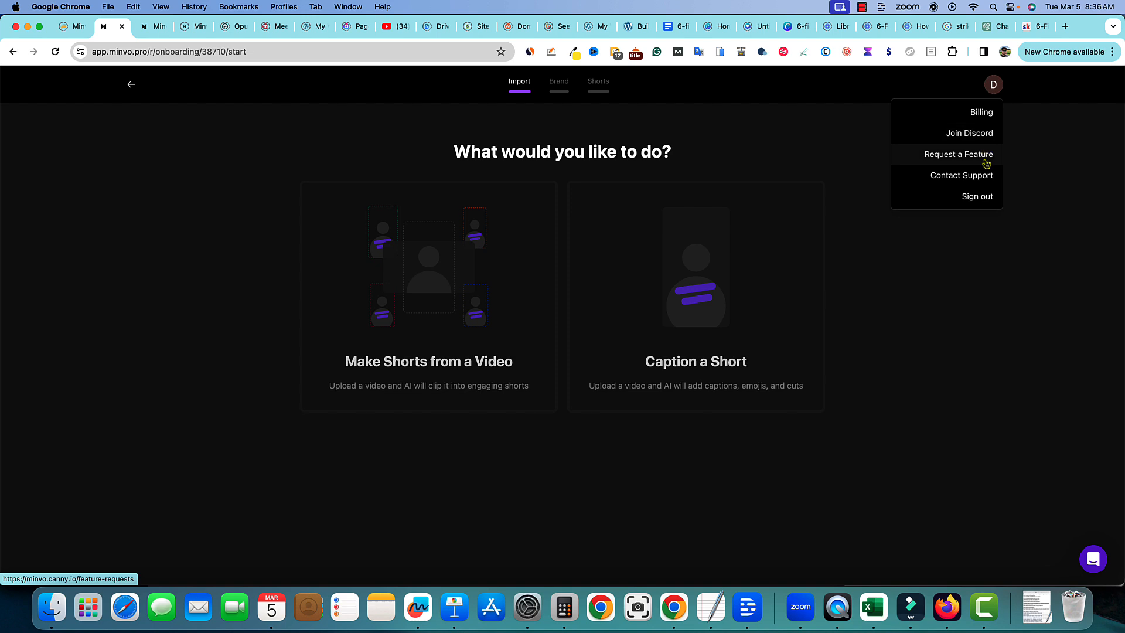
left_click(994, 87)
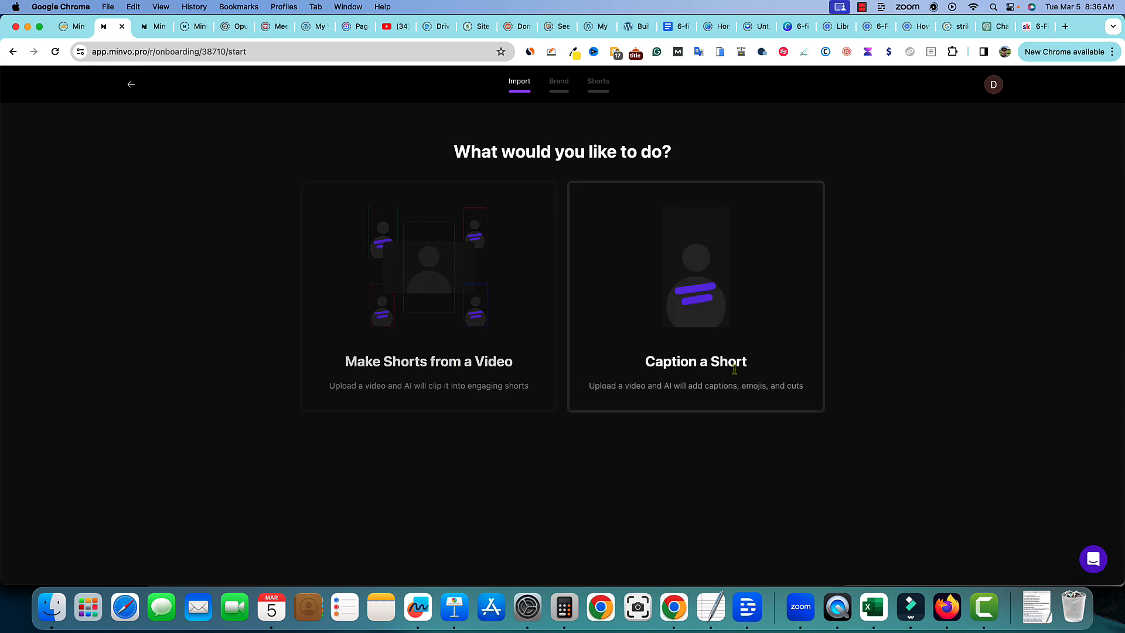
Choose to make shorts from a video and look through the sample videos offered as a source
left_click(442, 291)
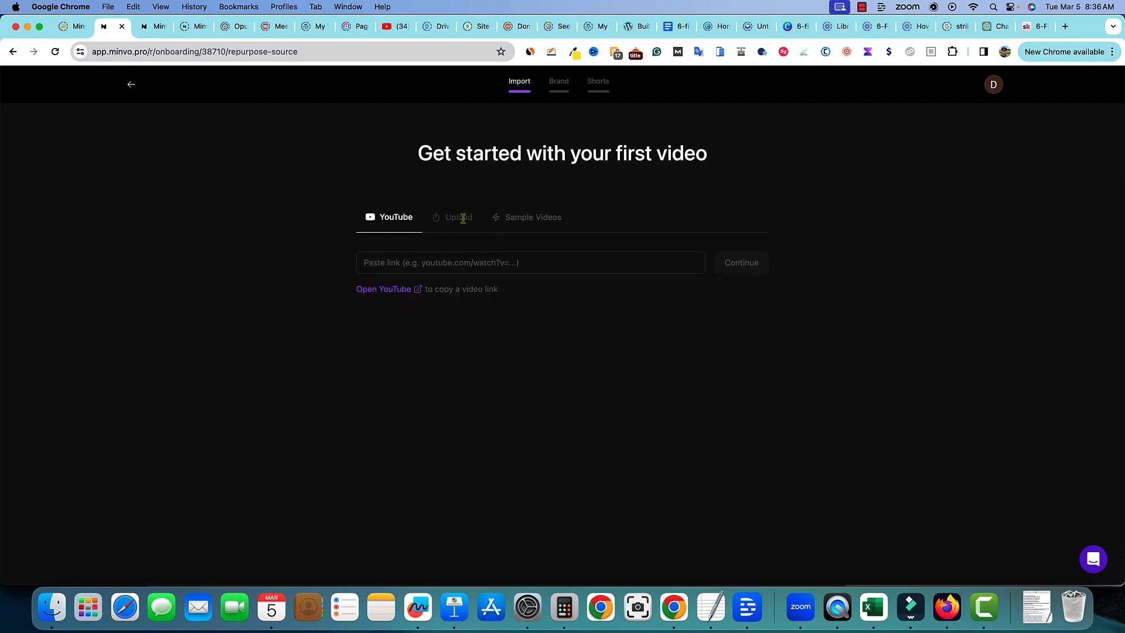
left_click(525, 221)
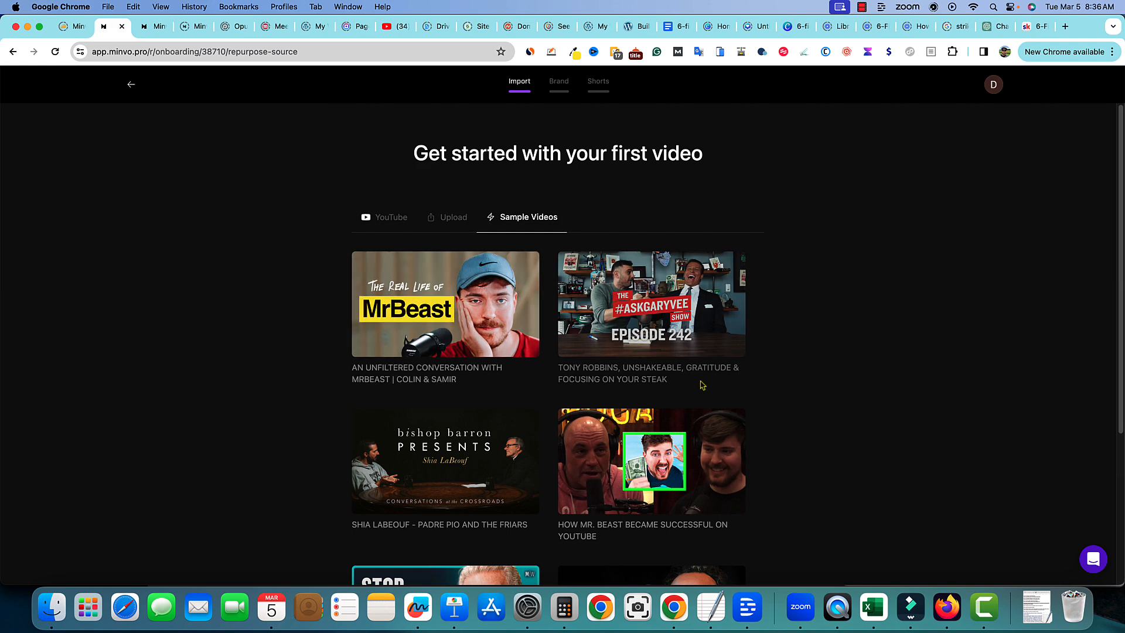
scroll(672, 467, "down", 4)
scroll(672, 467, "up", 4)
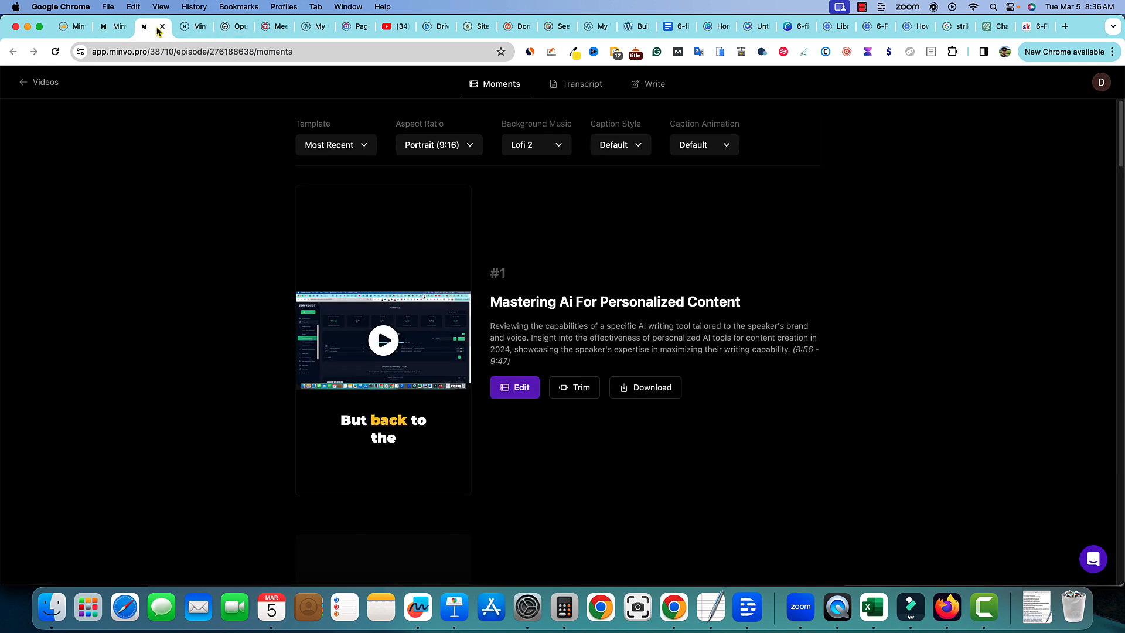
Compare the video's moments page with the onboarding page in the other tab, ending on the moments page
left_click(154, 26)
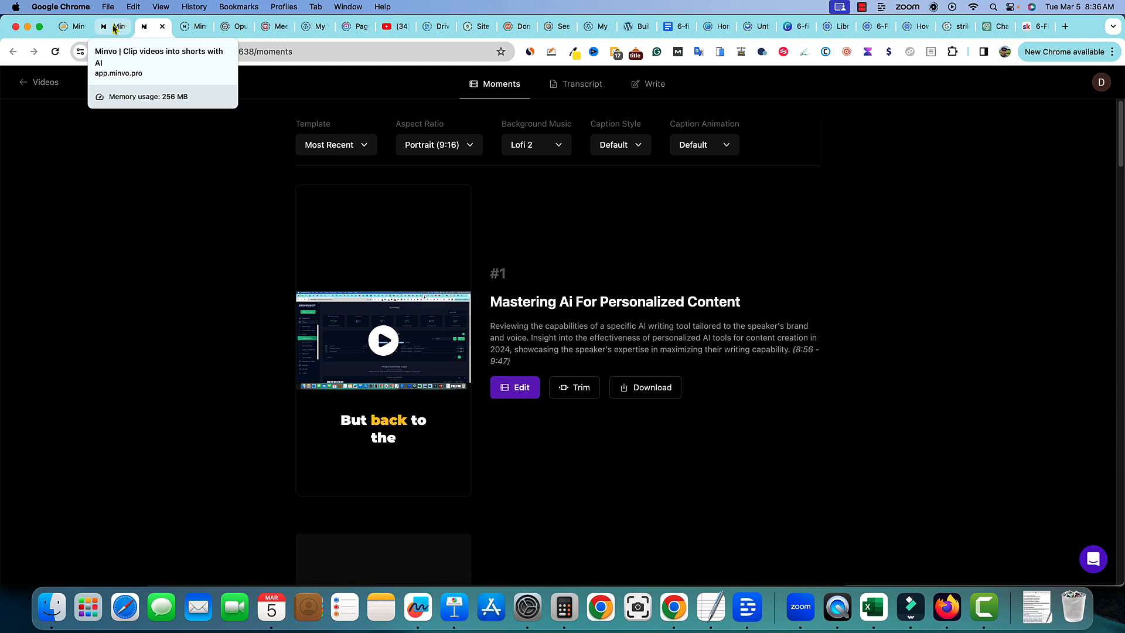
left_click(116, 28)
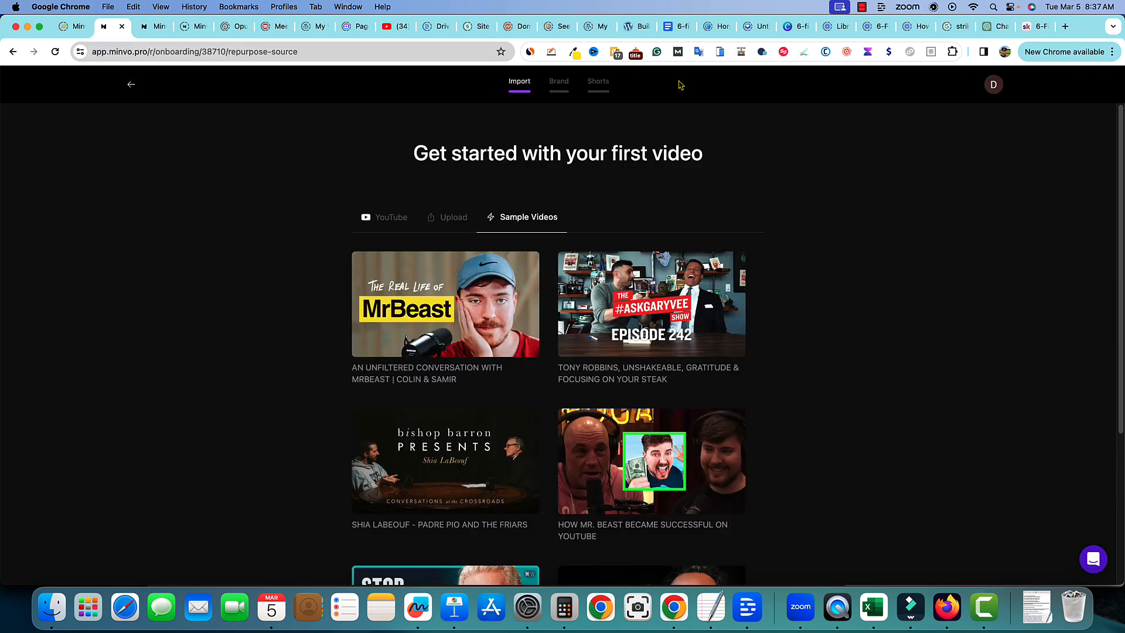
left_click(151, 28)
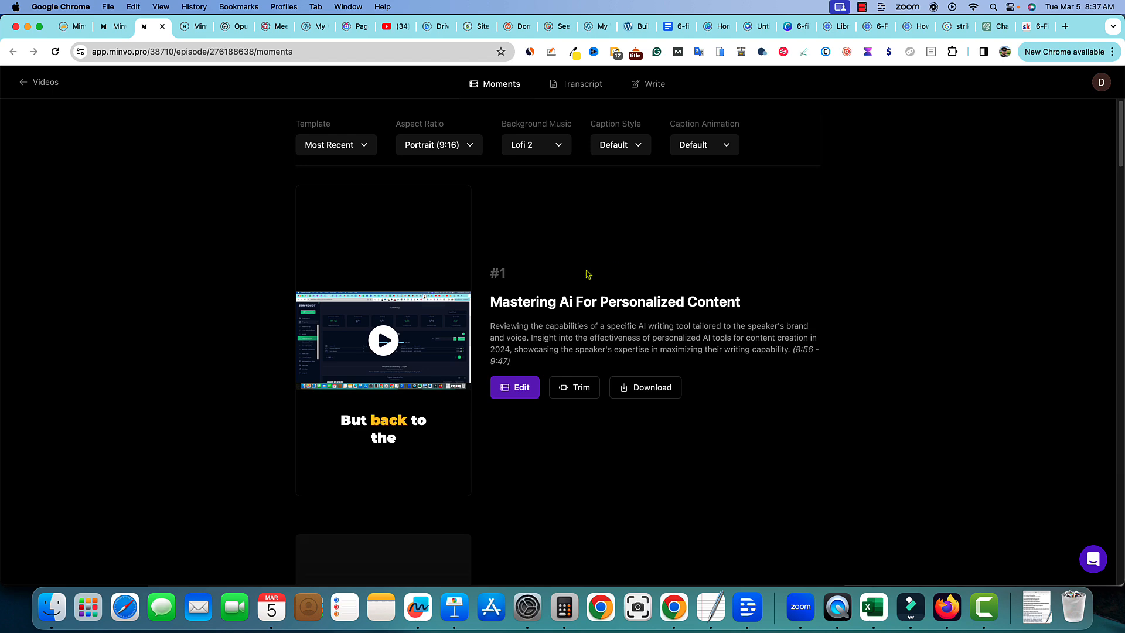
Examine the generated shorts on the moments page, from the first through "Effortless Blog Post Creation Tool", checking their previews and descriptions
scroll(459, 463, "down", 1)
scroll(459, 462, "down", 15)
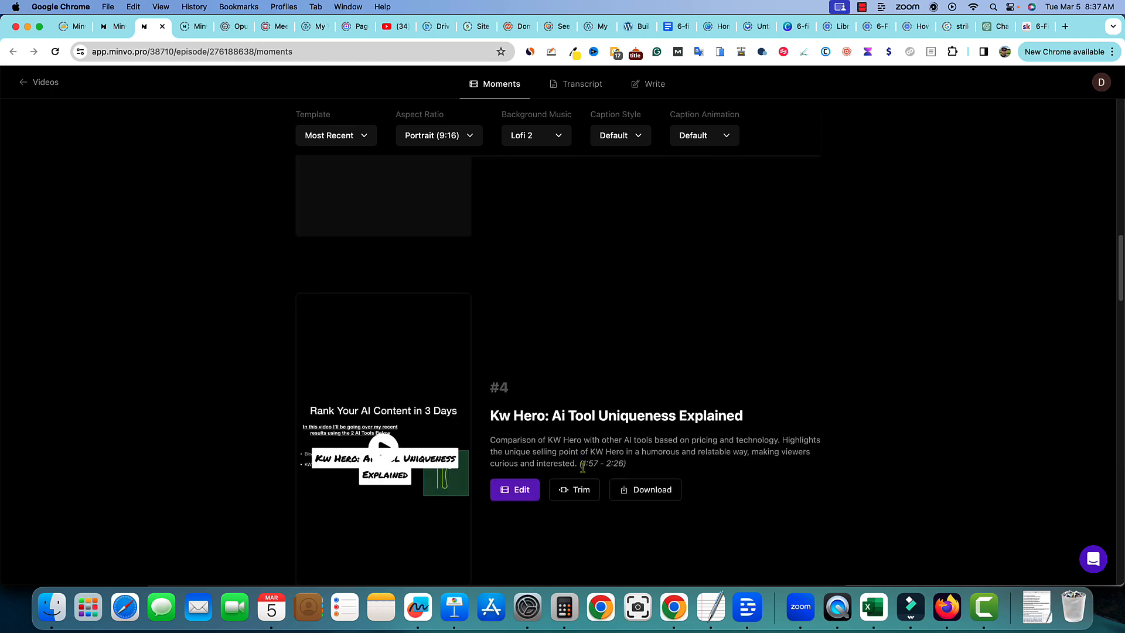
scroll(586, 466, "down", 3)
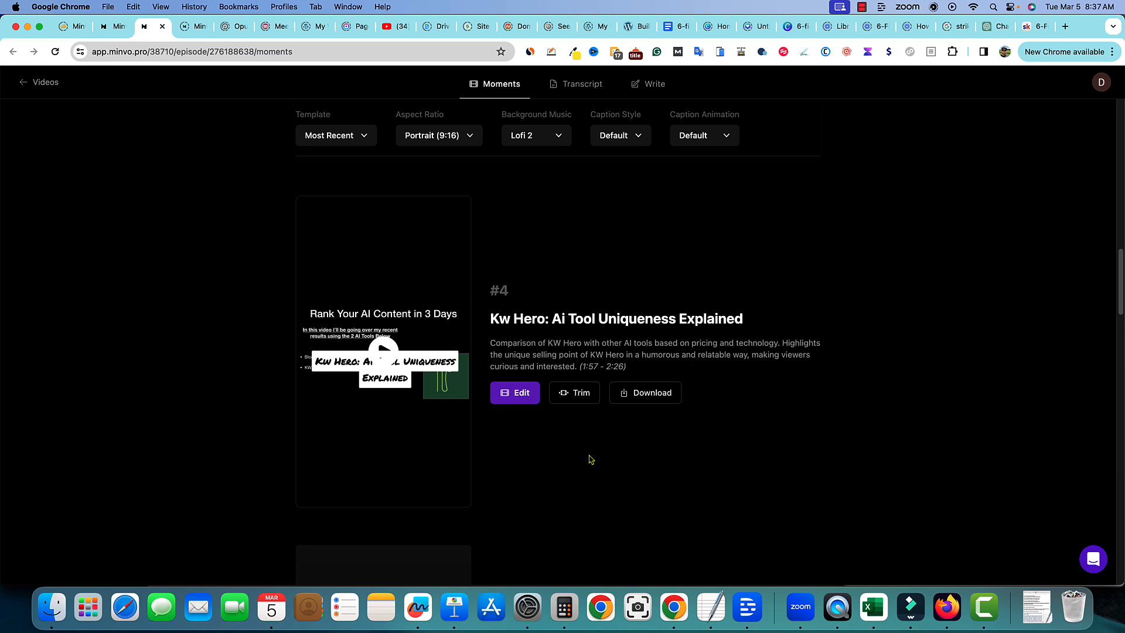
scroll(590, 459, "down", 1)
scroll(598, 433, "down", 7)
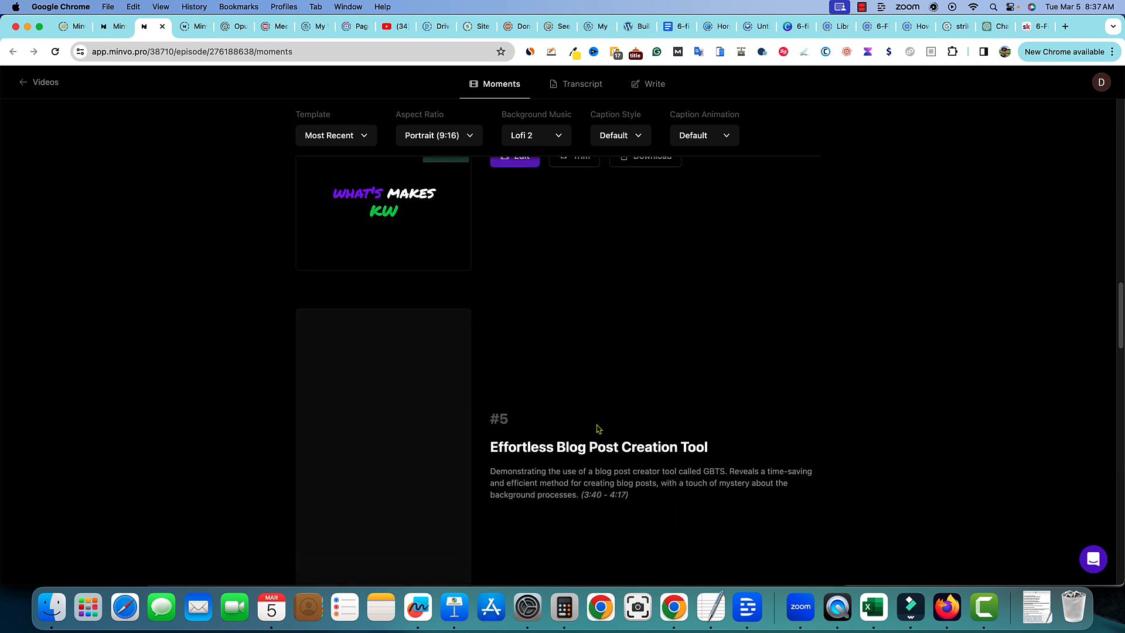
scroll(598, 429, "down", 4)
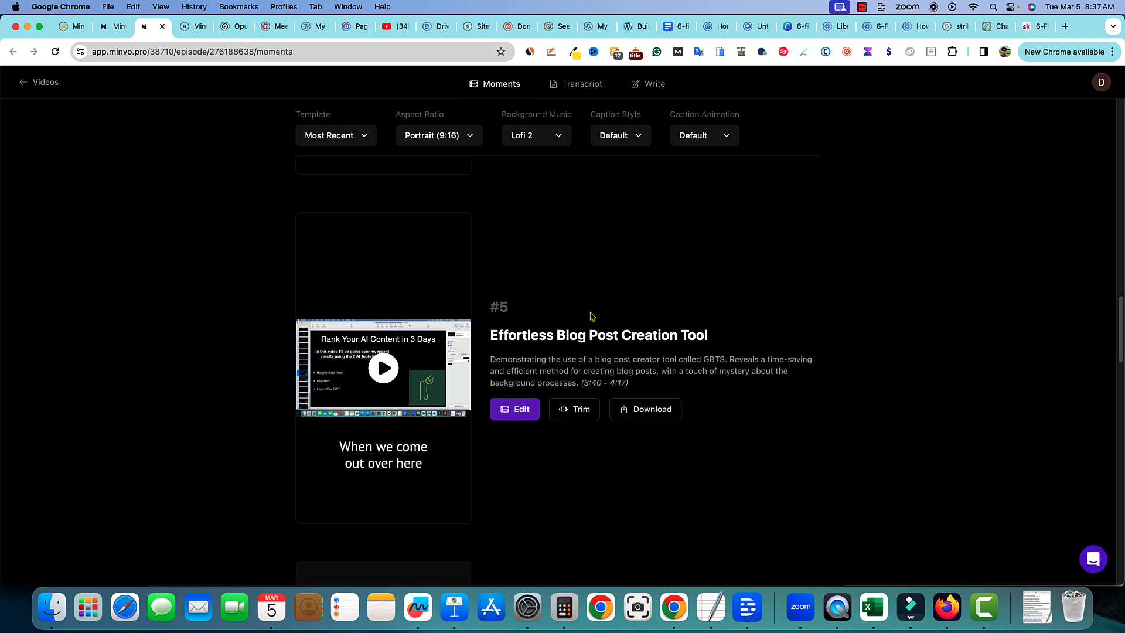
scroll(660, 354, "up", 5)
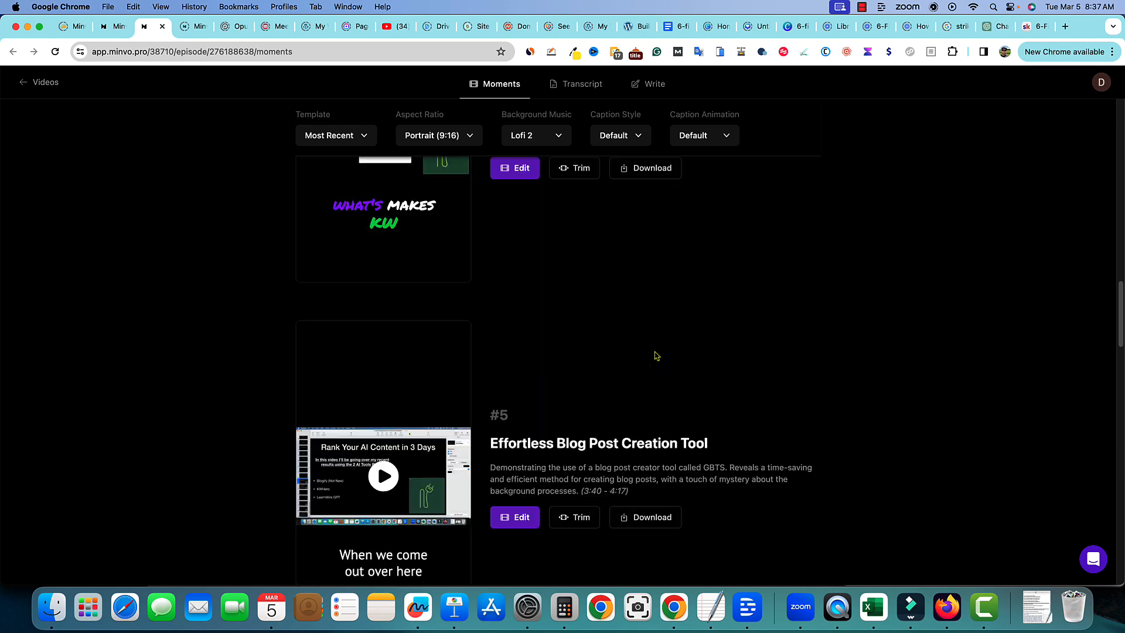
scroll(657, 356, "up", 5)
scroll(656, 356, "up", 2)
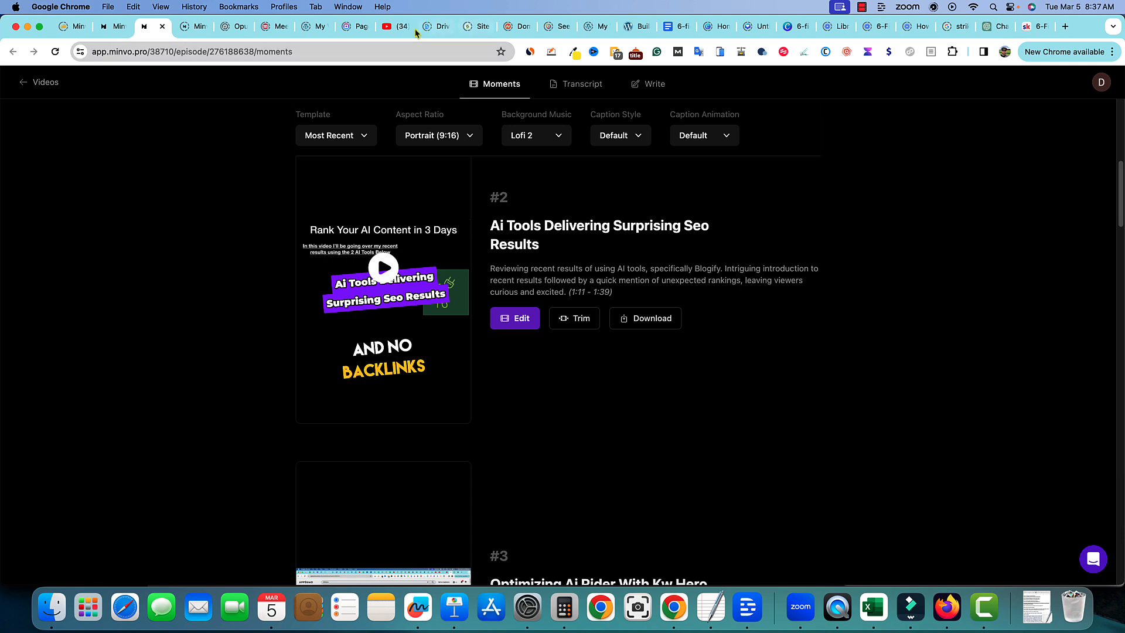
In the OpusClip project, dismiss the expired-projects notice and play the first few seconds of the top-ranked clip
left_click(229, 28)
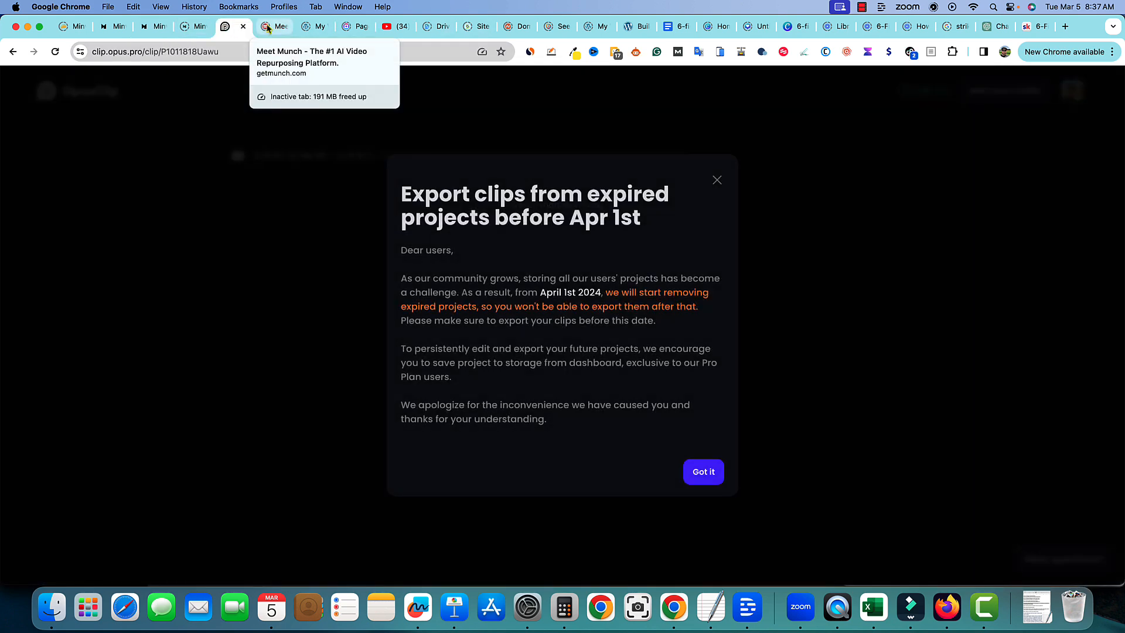
left_click(713, 181)
scroll(371, 404, "down", 2)
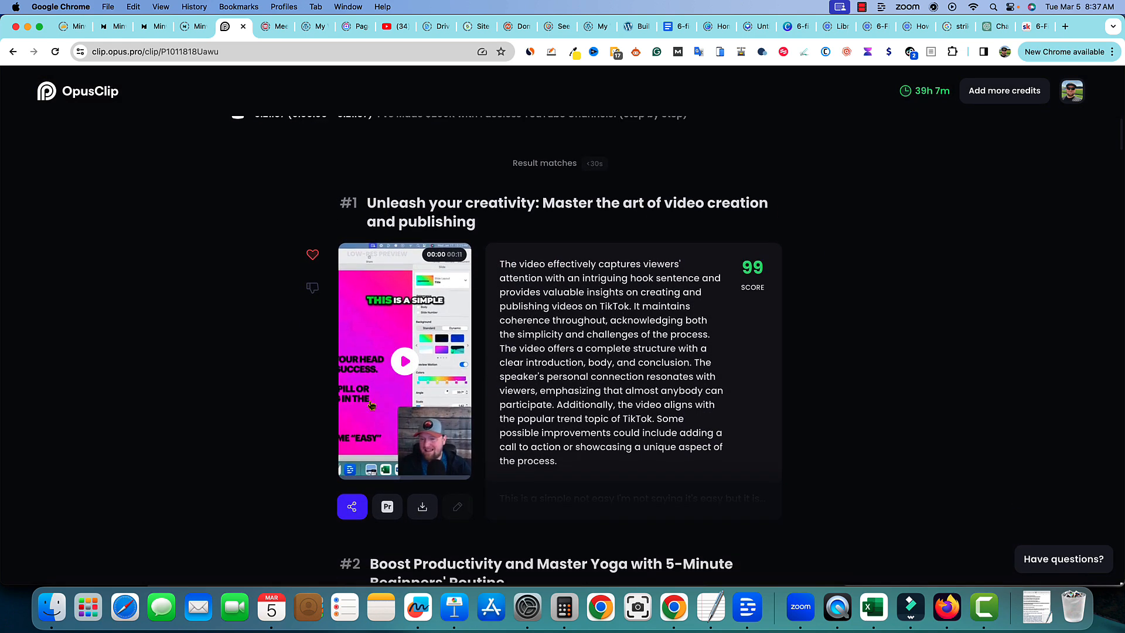
scroll(474, 377, "up", 1)
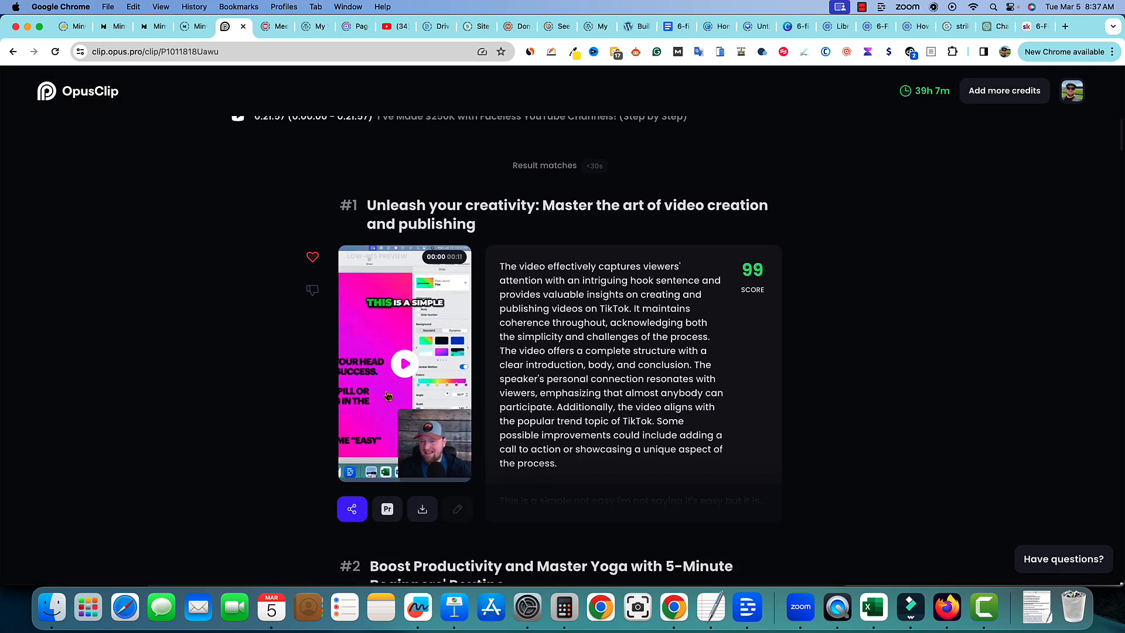
left_click(408, 367)
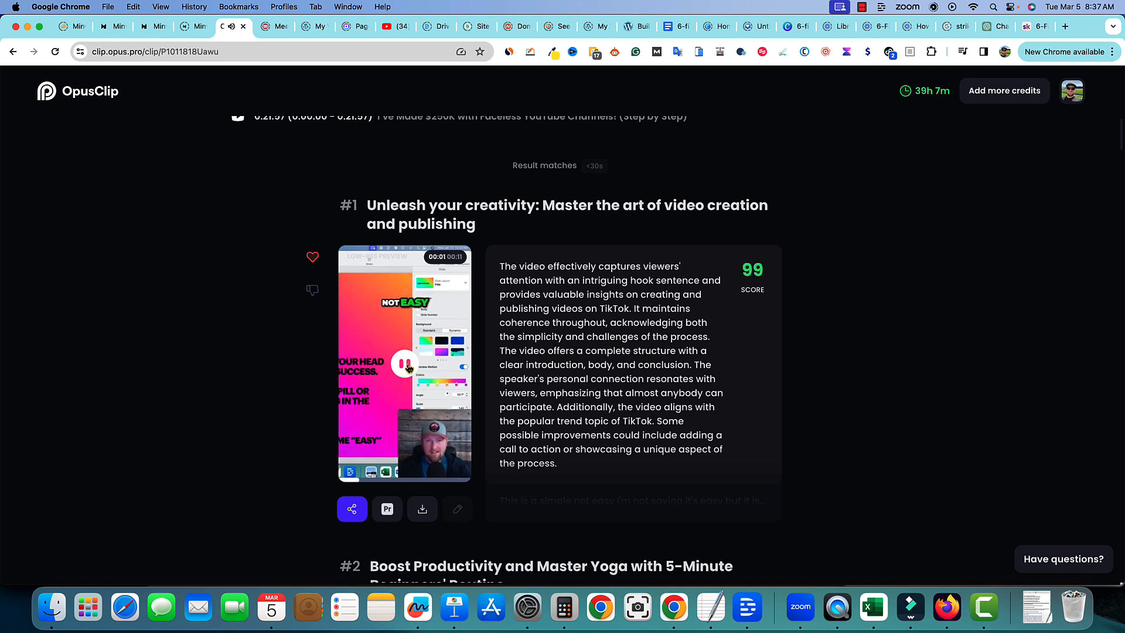
left_click(434, 459)
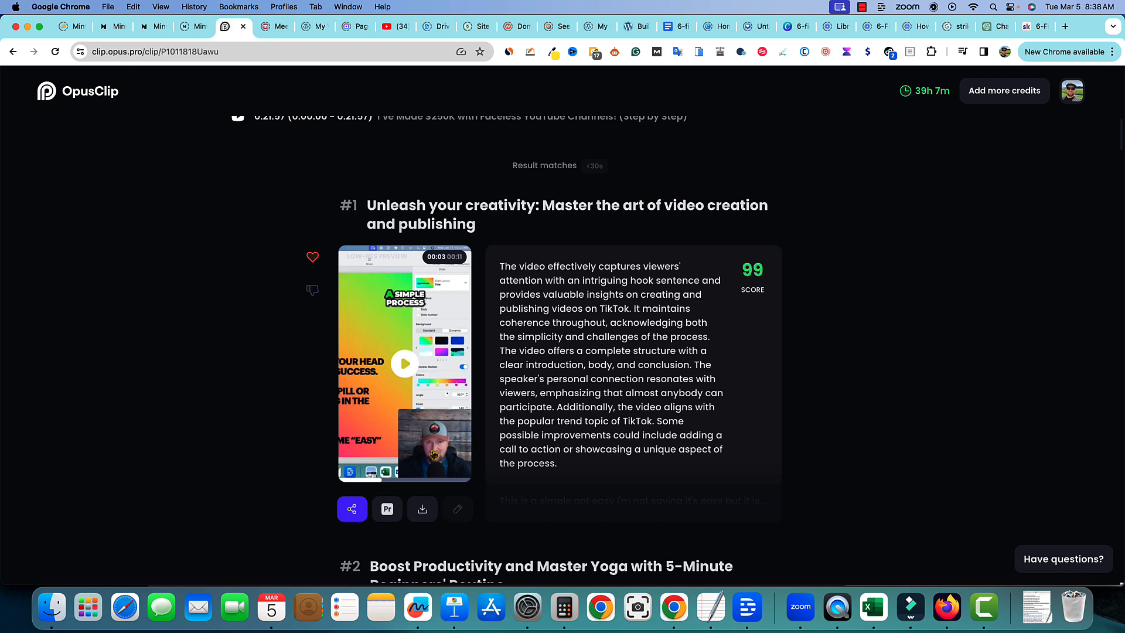
Review the layout, captions and scores of the first OpusClip results for comparison
scroll(442, 434, "down", 2)
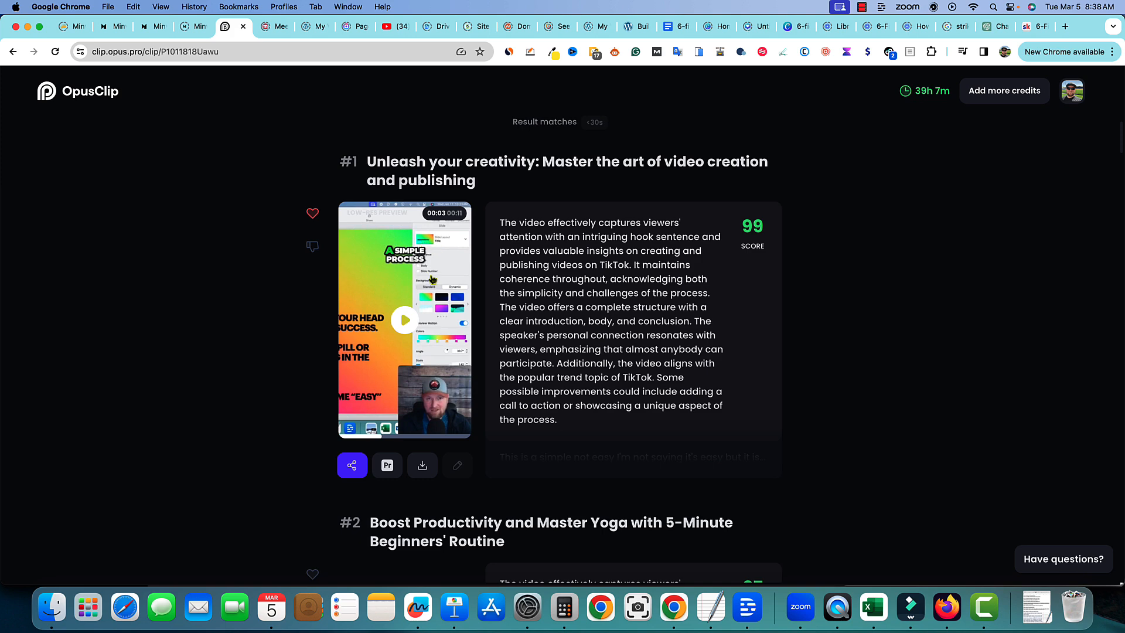
scroll(469, 310, "down", 6)
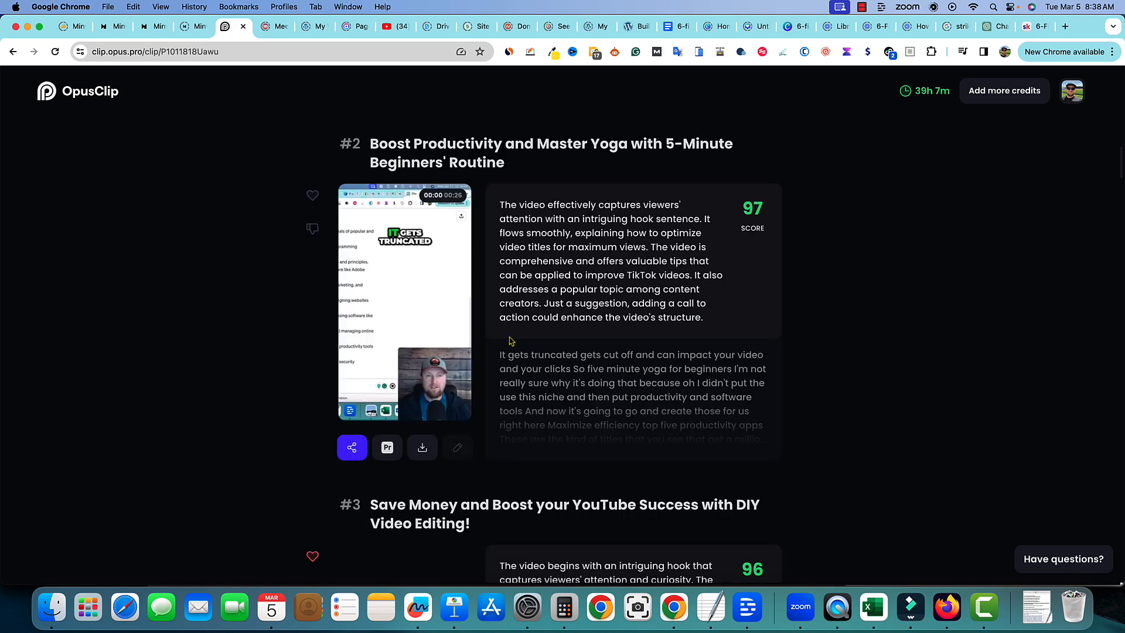
scroll(511, 342, "up", 4)
scroll(512, 341, "up", 4)
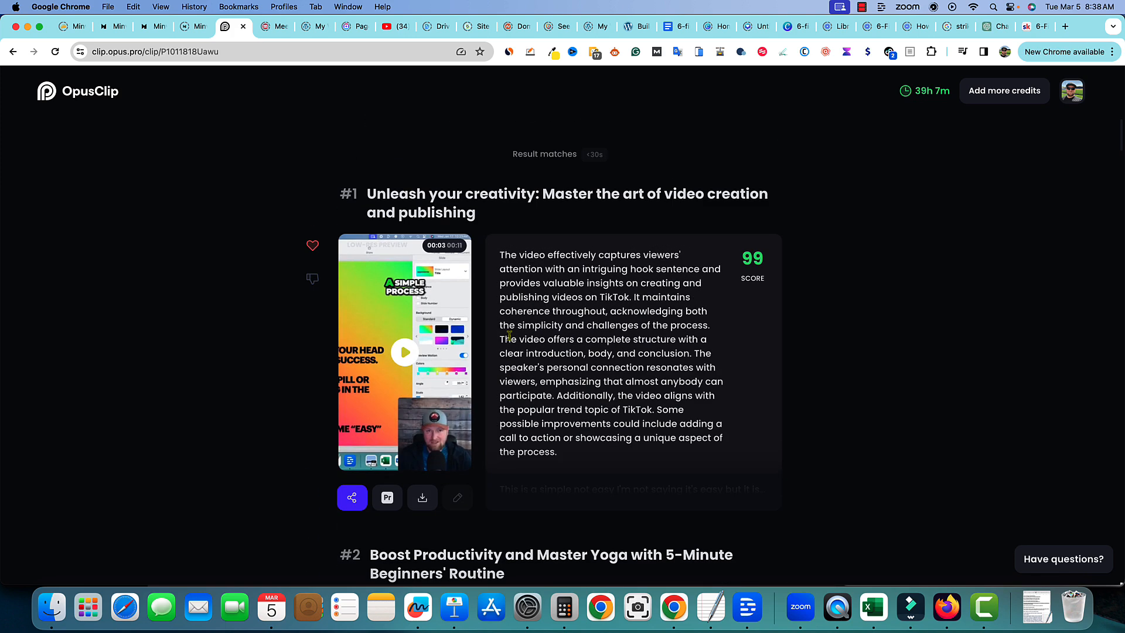
scroll(509, 336, "down", 1)
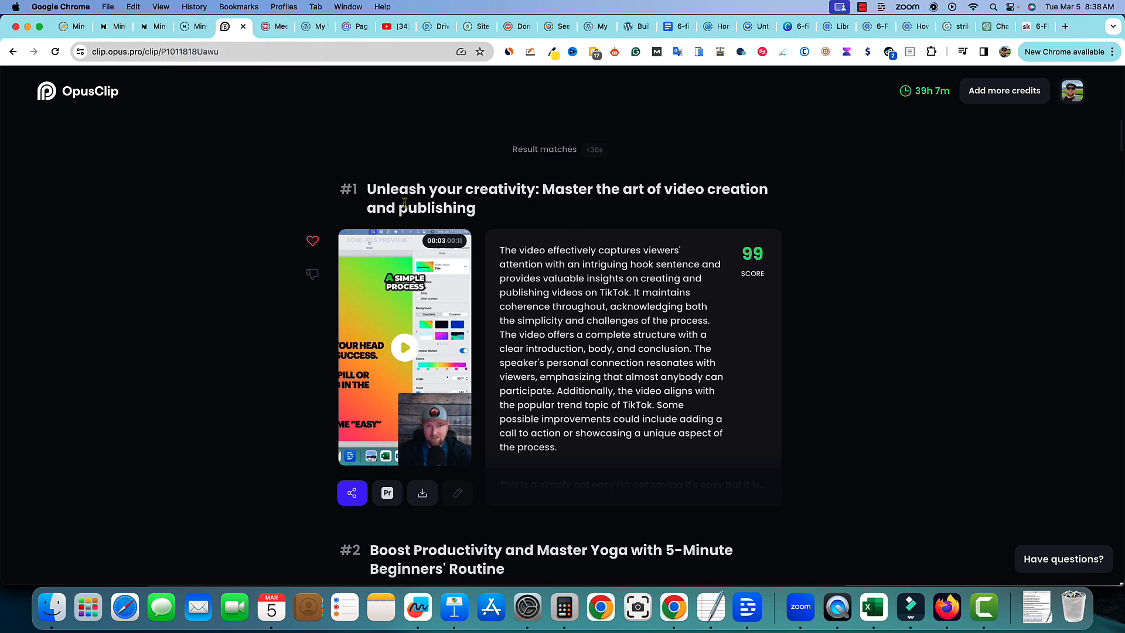
Return to the Minvo moments page and play part of the first short, "Mastering Ai For Personalized Content"
left_click(195, 29)
left_click_drag(195, 28, 153, 27)
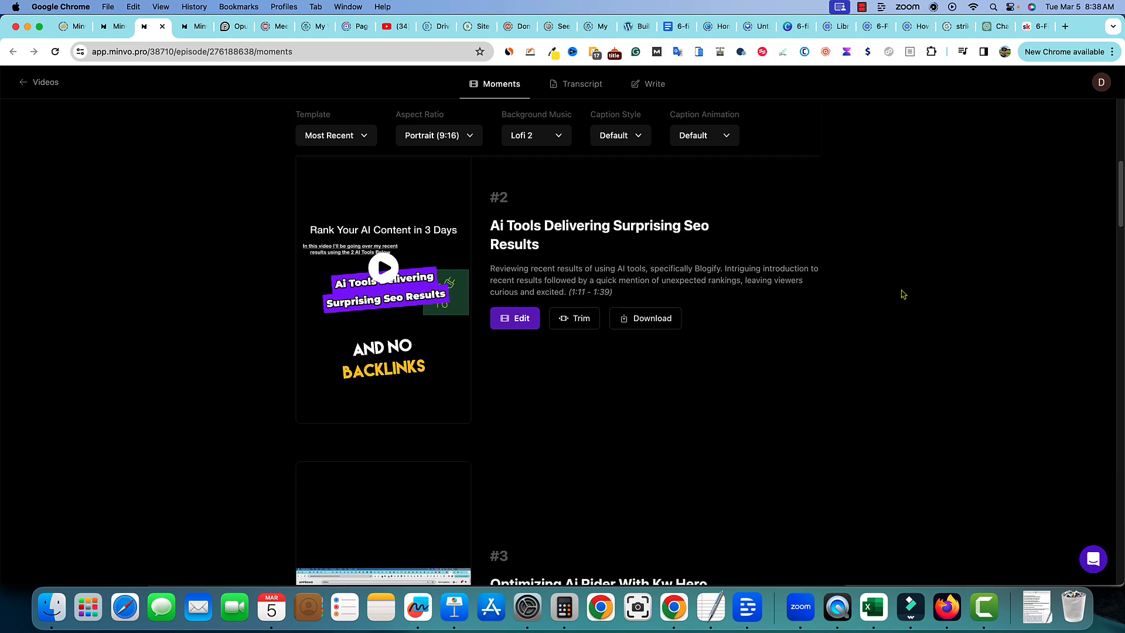
scroll(393, 268, "up", 5)
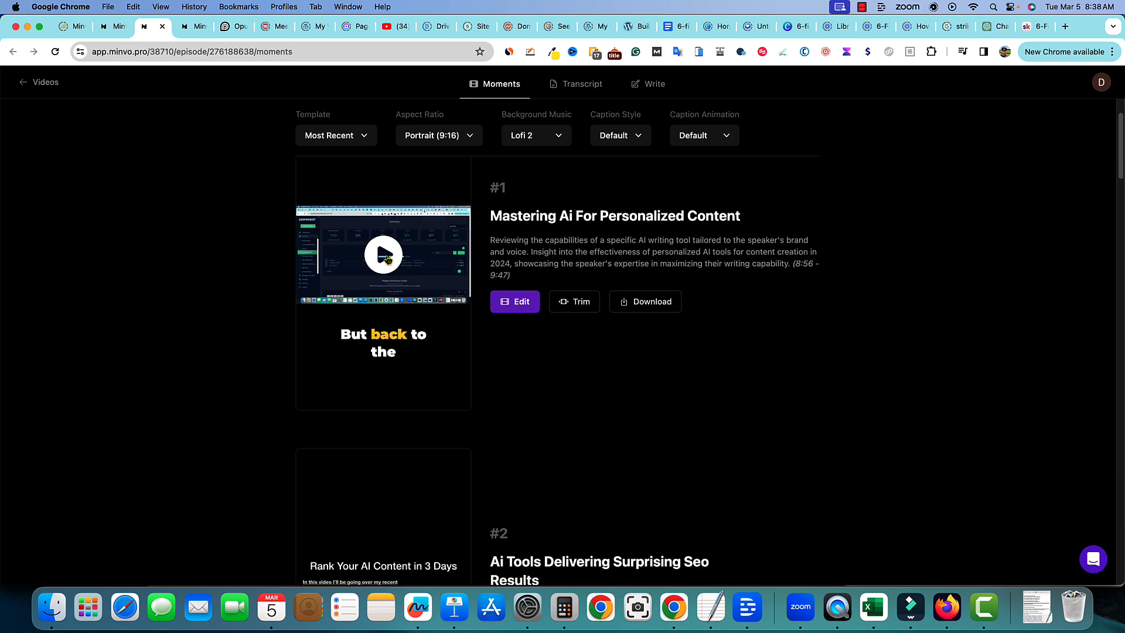
left_click(386, 256)
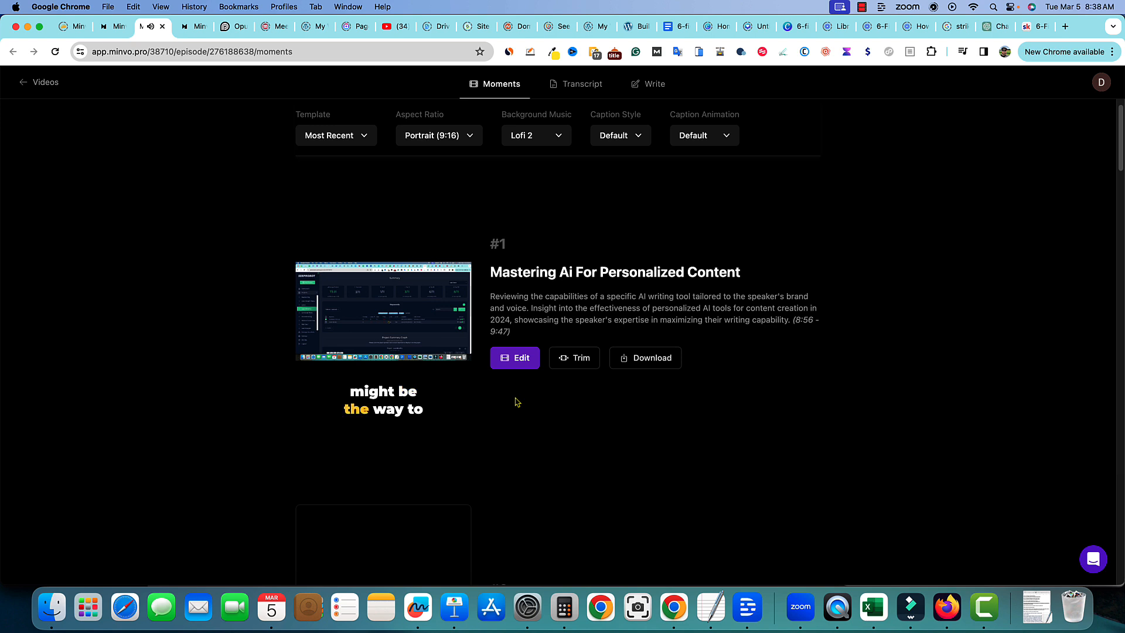
mouse_move(466, 363)
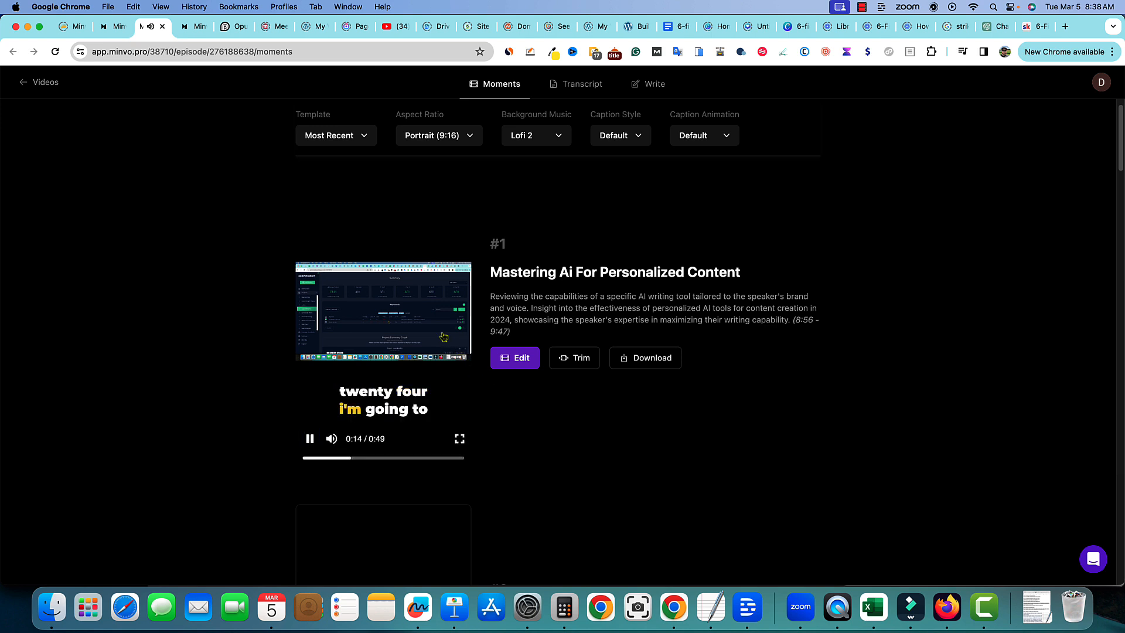
left_click(443, 335)
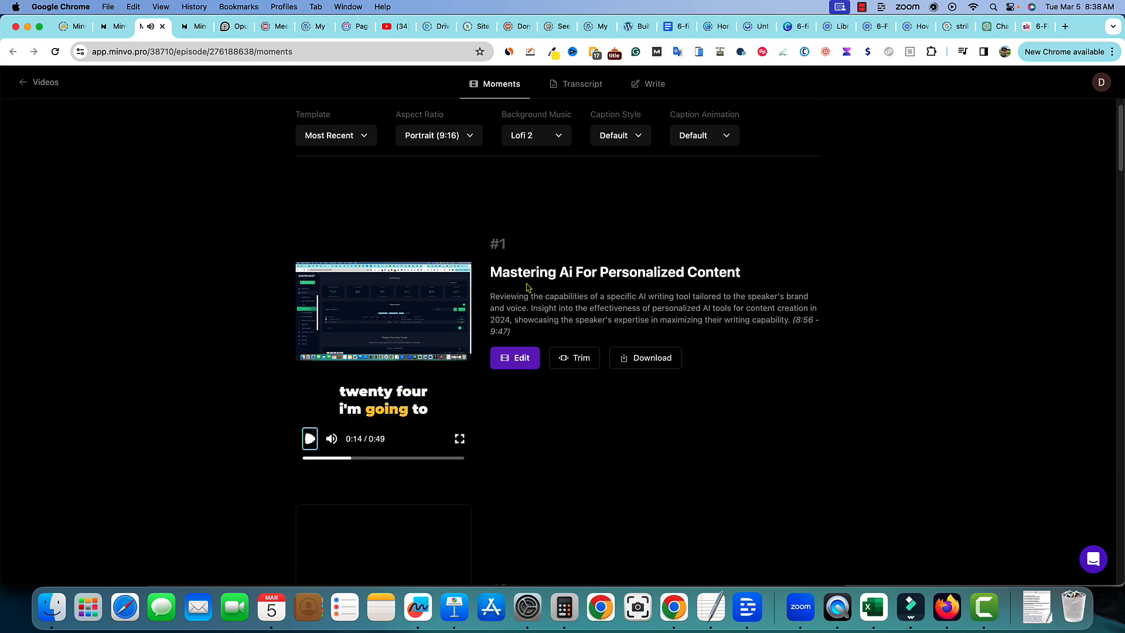
Look over the first three Minvo shorts and play the second, "Ai Tools Delivering Surprising Seo Results", pausing it partway through
scroll(703, 460, "down", 5)
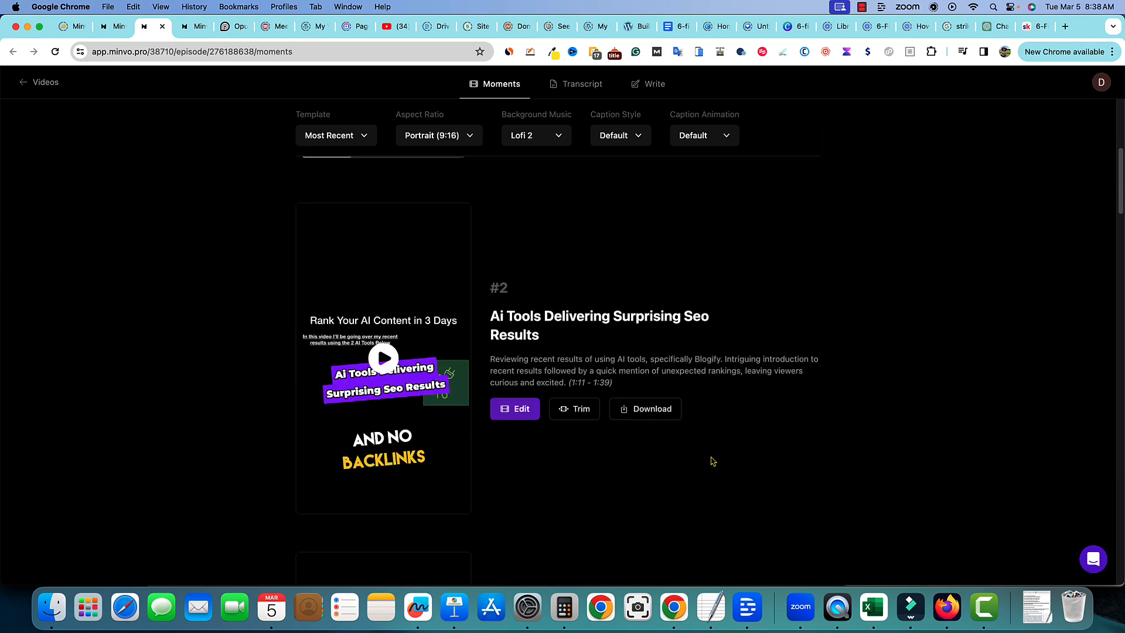
scroll(717, 360, "up", 5)
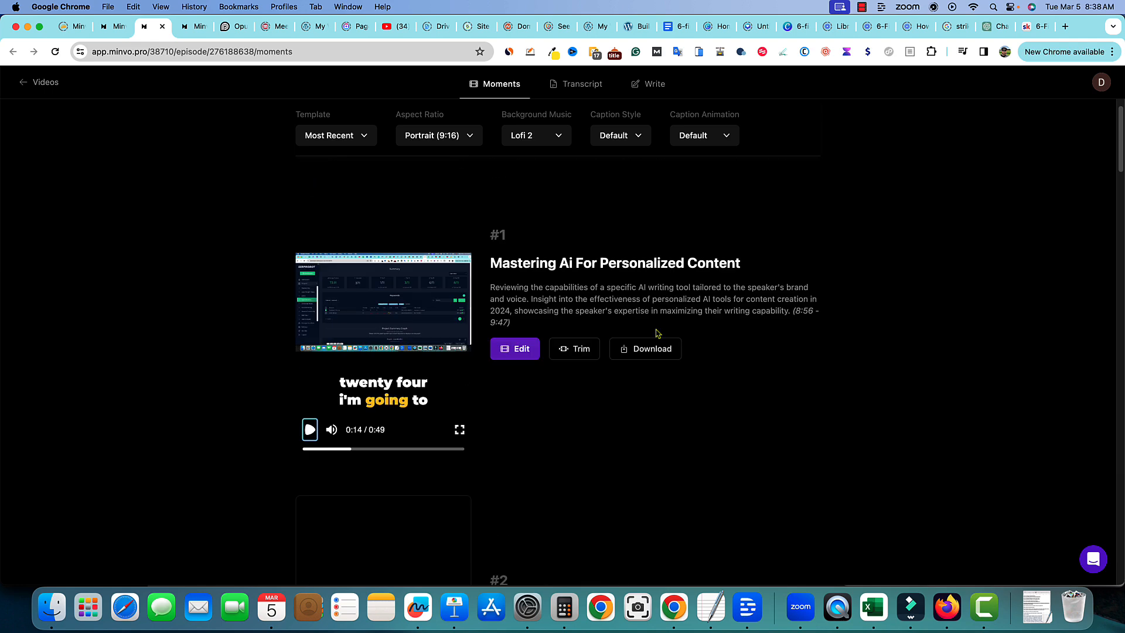
scroll(583, 416, "down", 9)
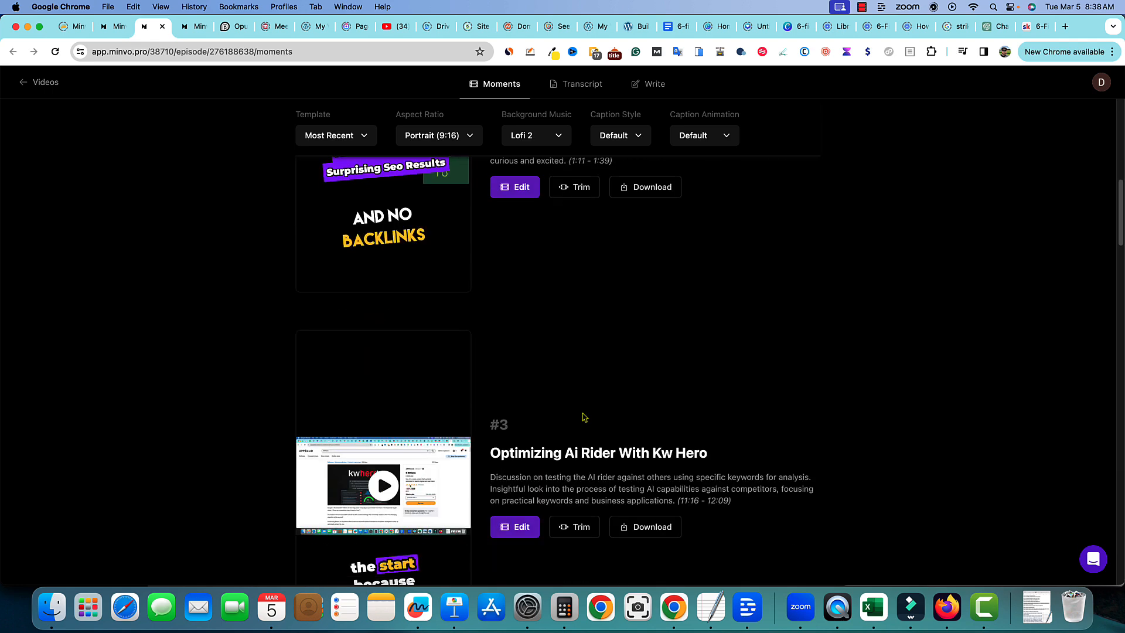
scroll(495, 286, "up", 6)
scroll(580, 353, "down", 8)
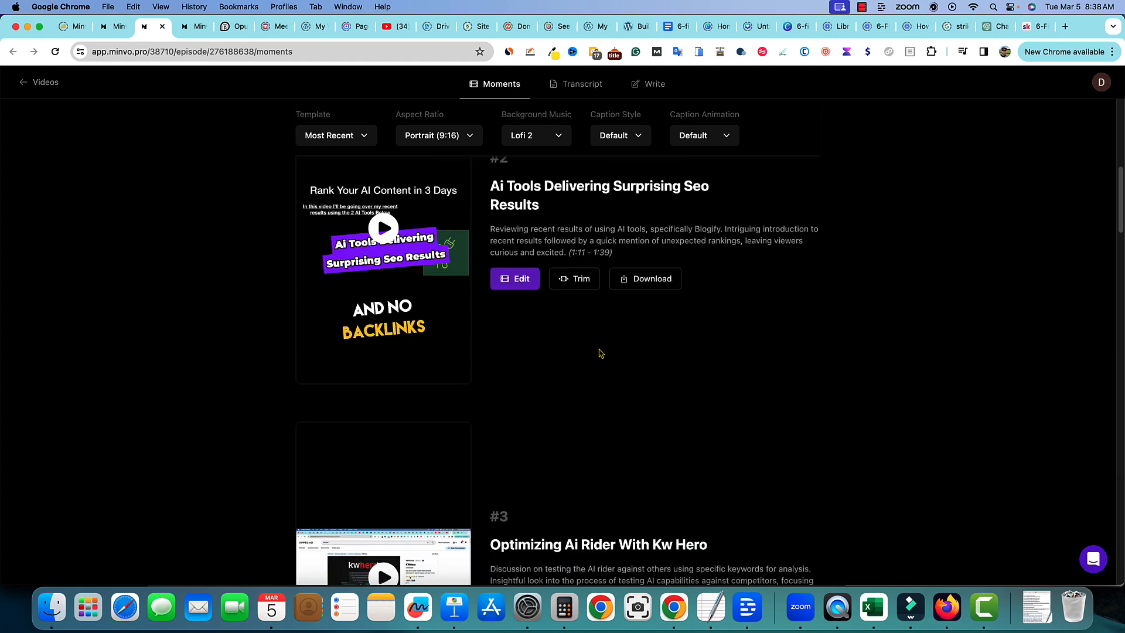
scroll(598, 351, "up", 10)
scroll(572, 357, "down", 5)
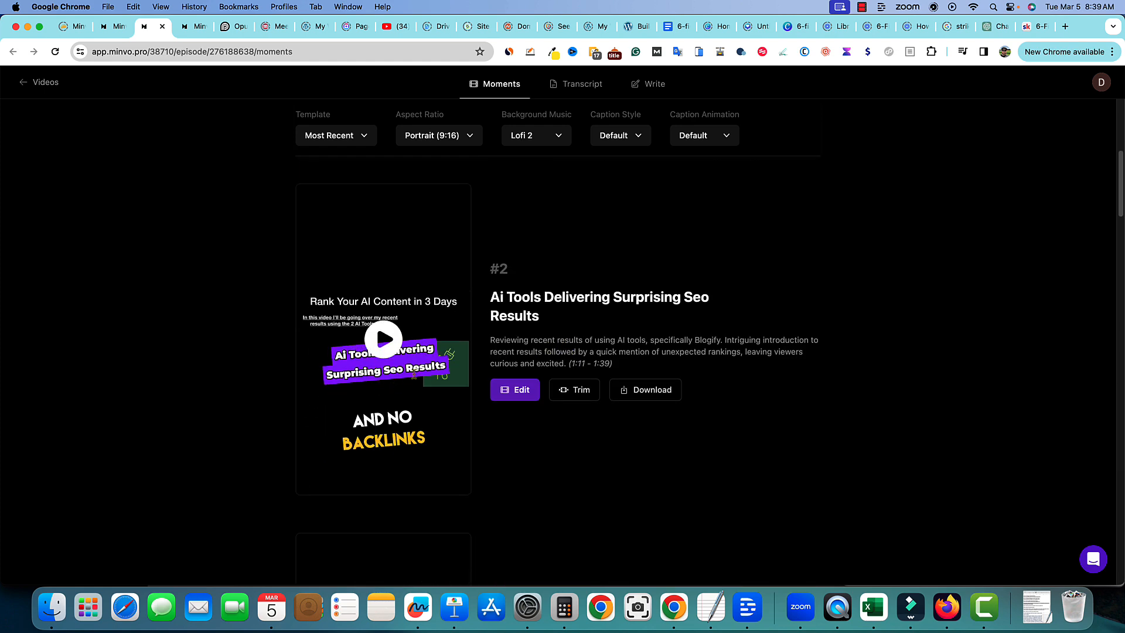
left_click(390, 343)
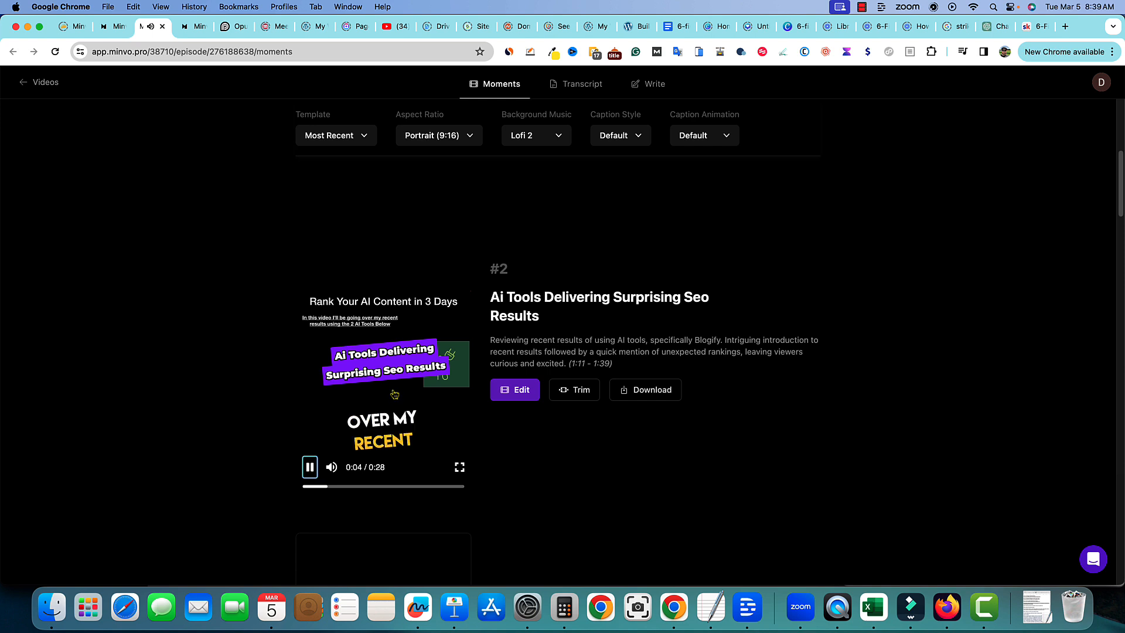
left_click(394, 411)
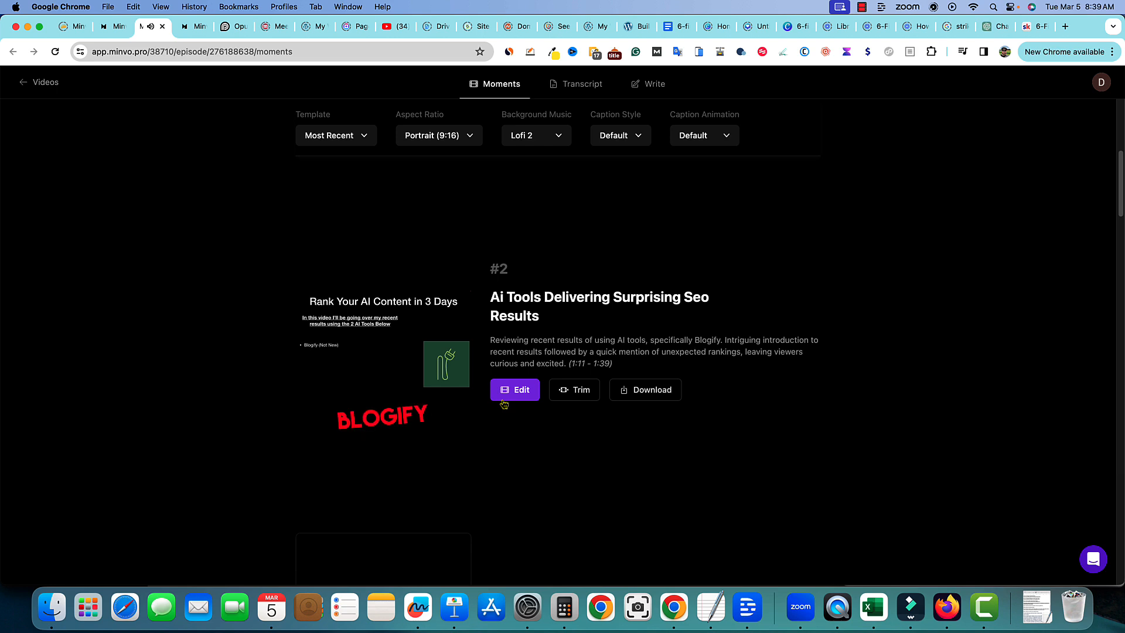
mouse_move(419, 387)
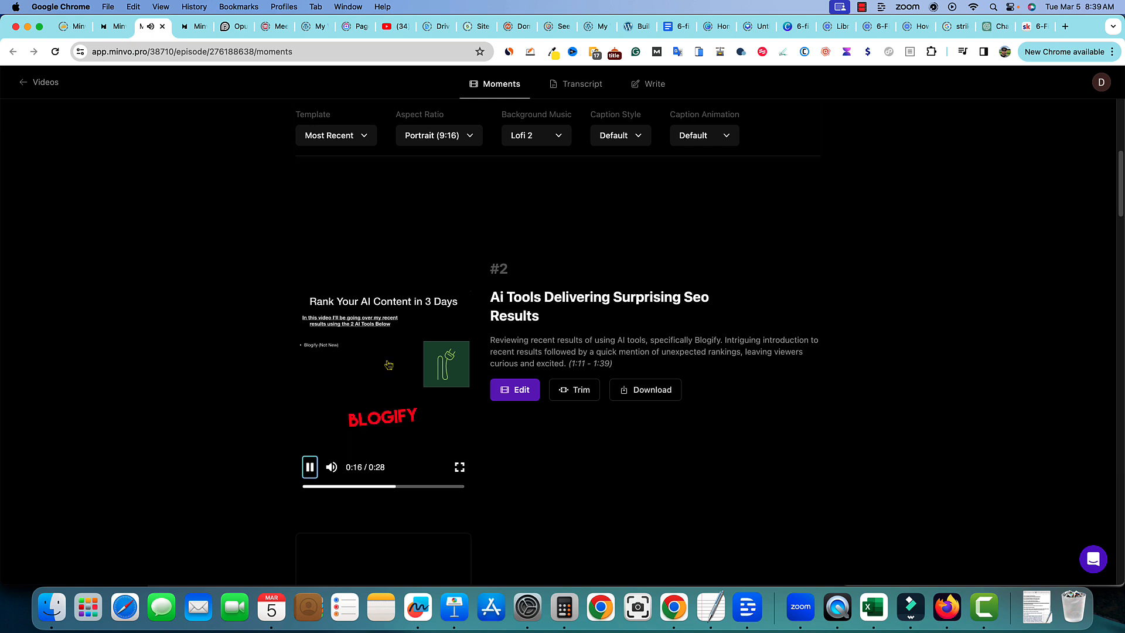
left_click(389, 365)
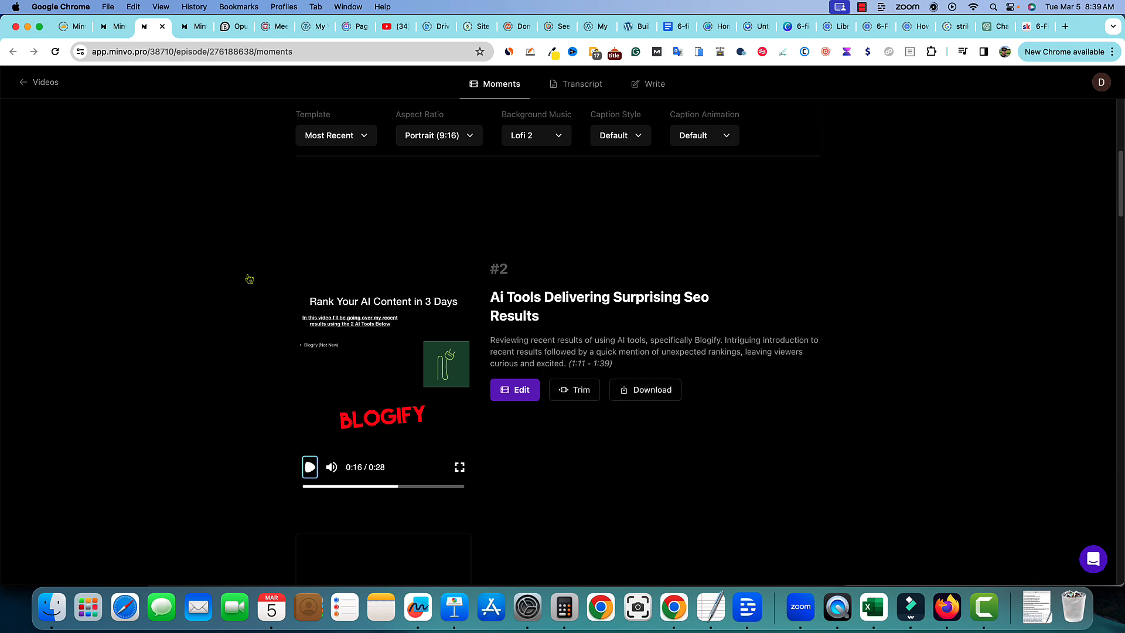
Play about ten seconds of the third Minvo short, "Optimizing Ai Rider With Kw Hero", and pause it
scroll(540, 422, "down", 5)
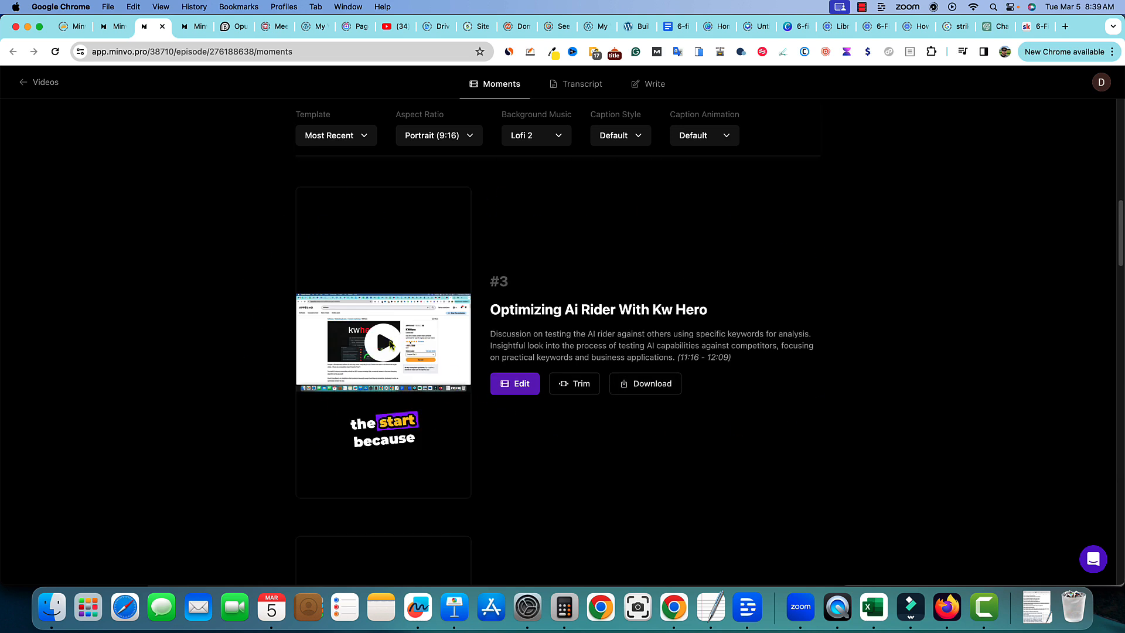
left_click(391, 346)
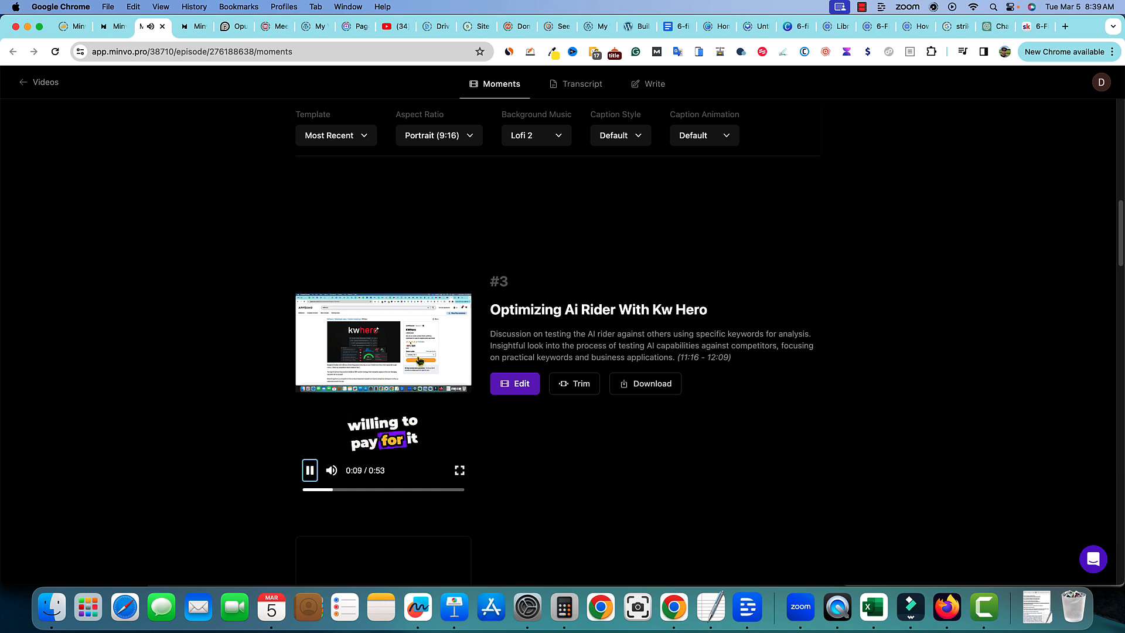
left_click(420, 360)
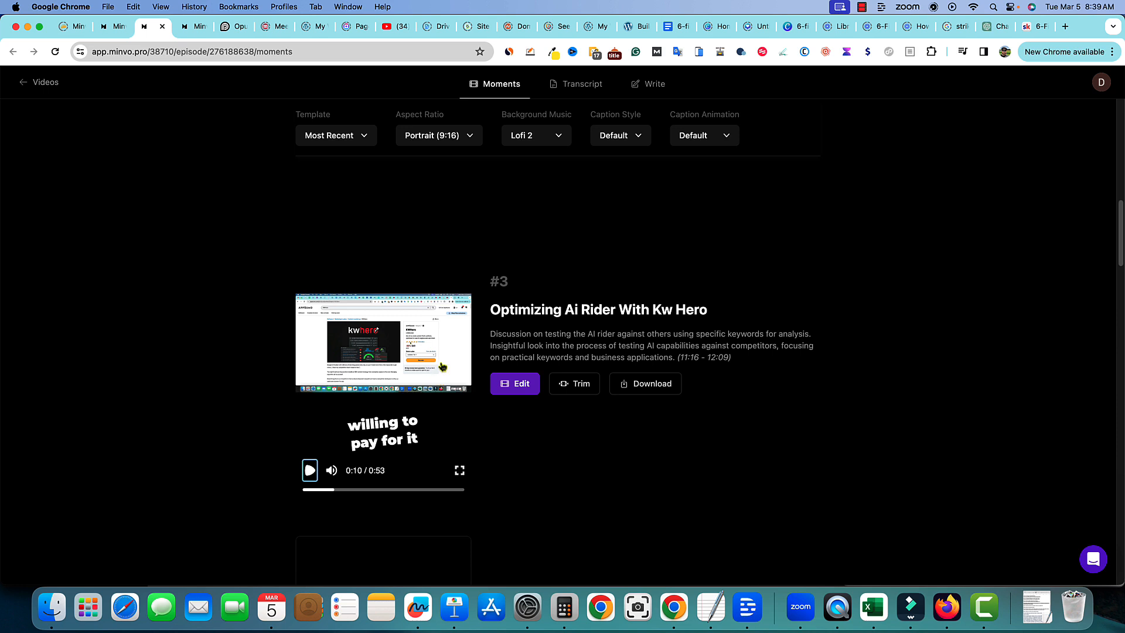
scroll(442, 367, "down", 2)
scroll(440, 375, "up", 2)
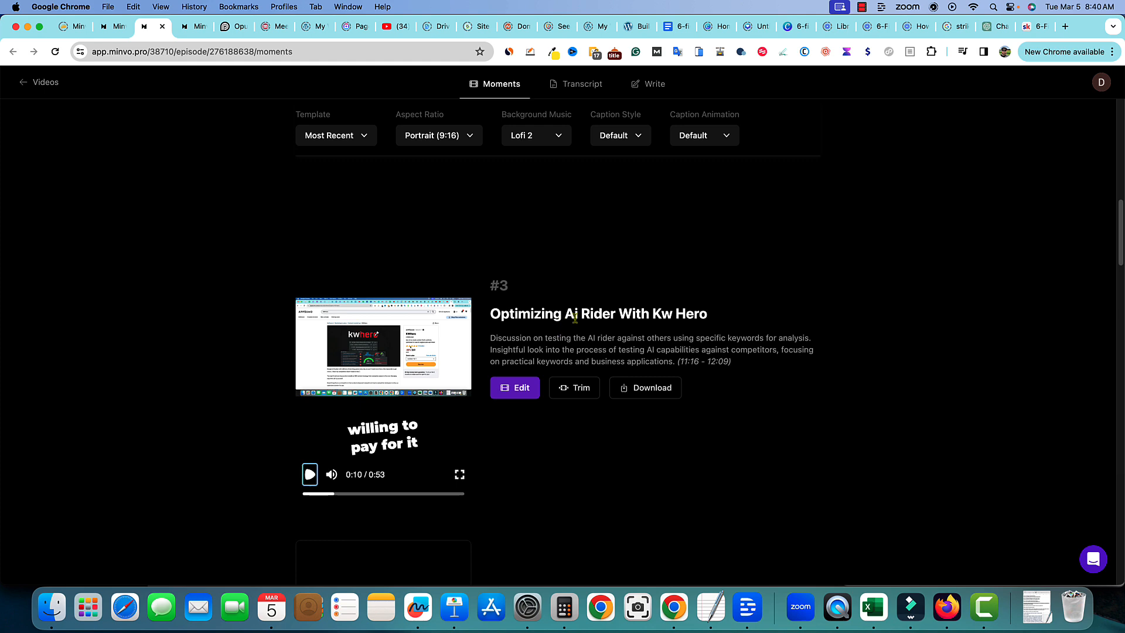
Open the third short, "Optimizing Ai Rider With Kw Hero", in the video editor and go through the introductory tips to the end
left_click(576, 318)
left_click(525, 386)
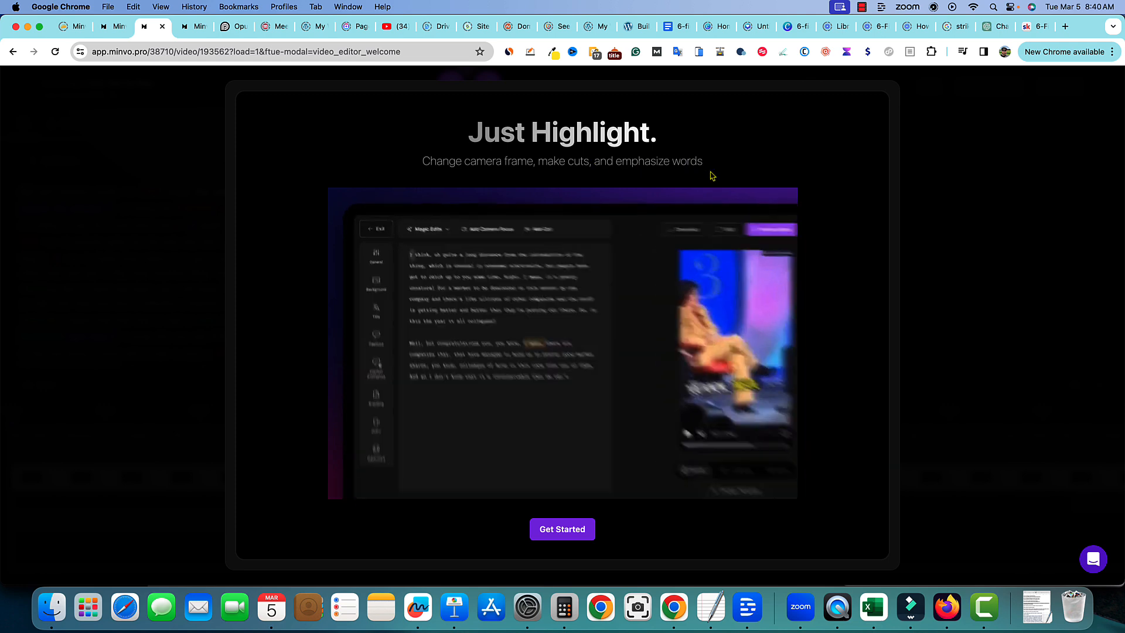
left_click(578, 529)
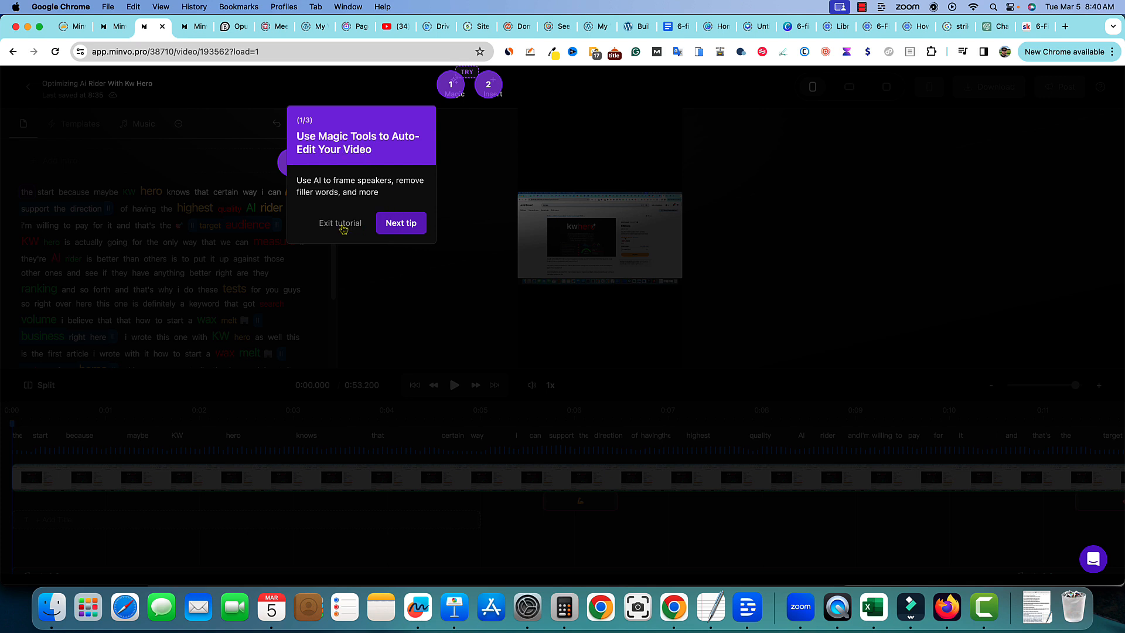
left_click(401, 223)
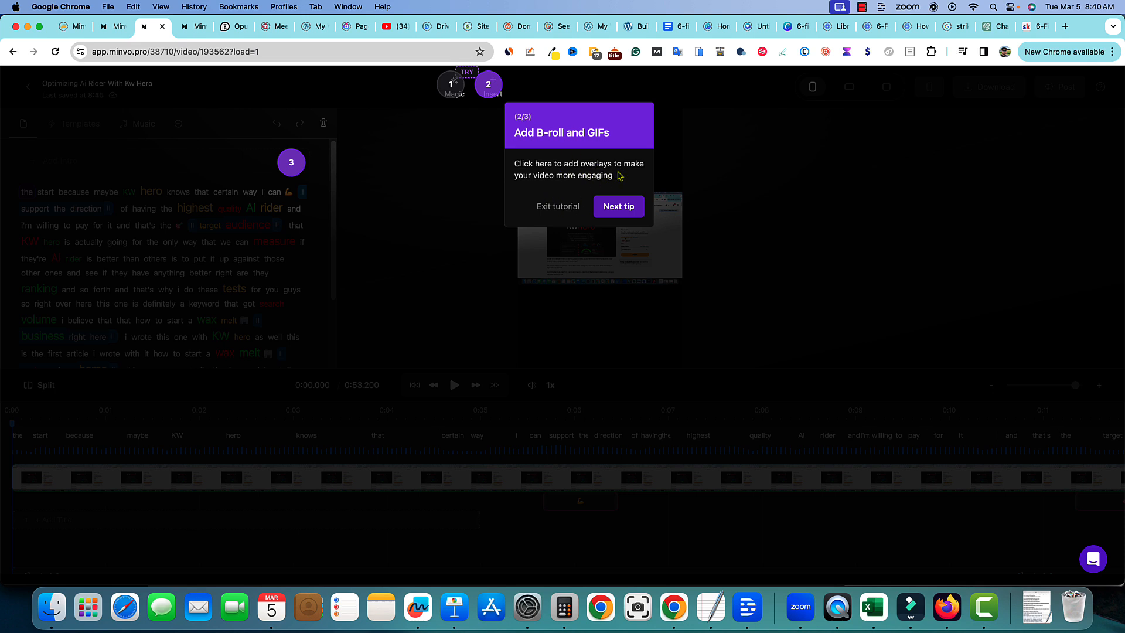
left_click(614, 208)
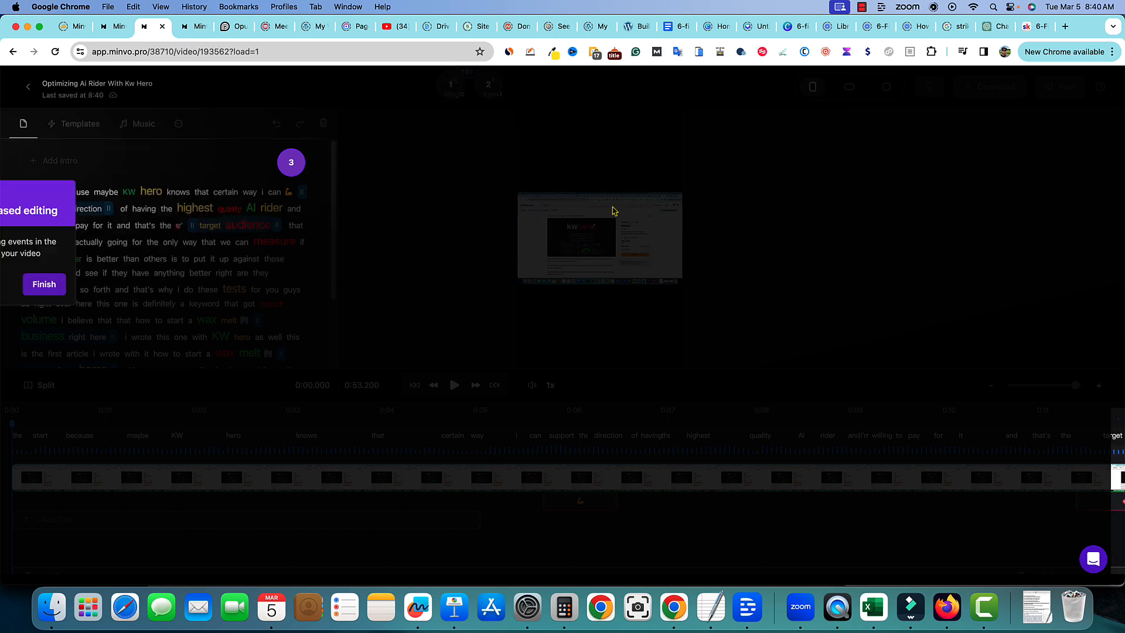
left_click(45, 285)
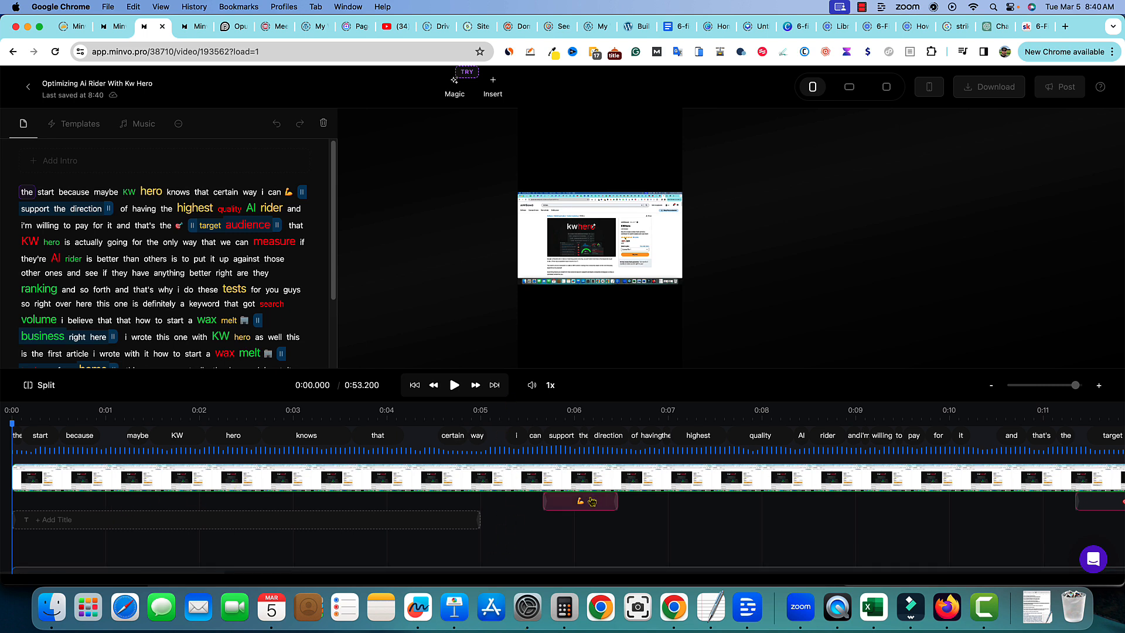
Shift the flexed-arm emoji overlay slightly along the timeline near the 0:06 mark
left_click_drag(583, 502, 571, 502)
mouse_move(590, 503)
left_mouse_down()
mouse_move(605, 502)
mouse_move(577, 502)
mouse_move(606, 501)
mouse_move(583, 501)
left_mouse_up()
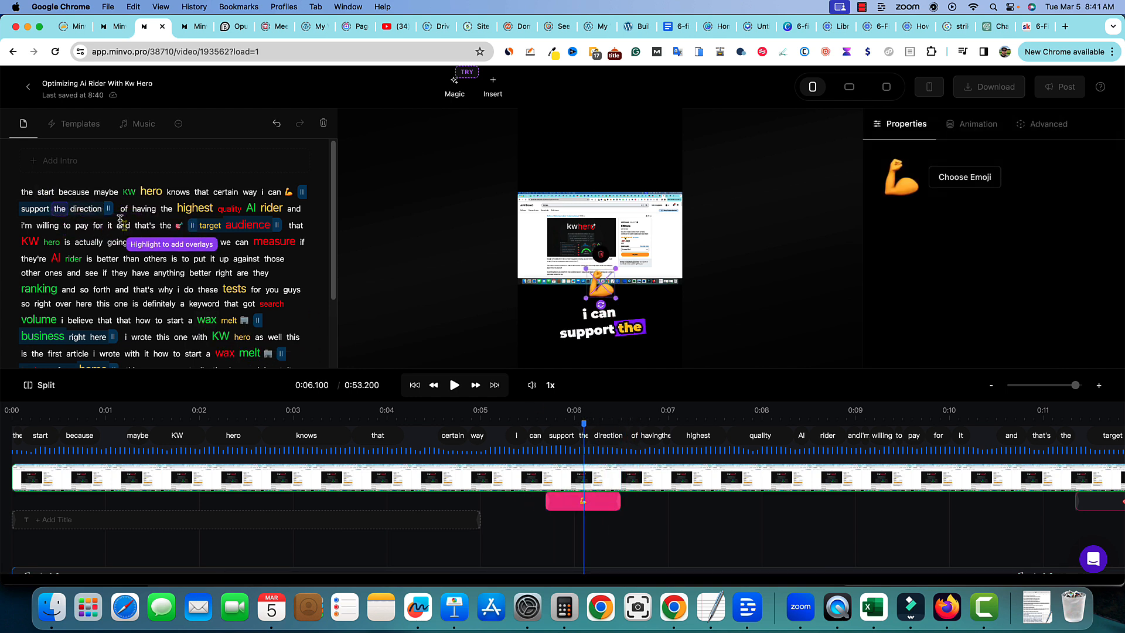
Correct the caption word "rider" to "writer" in the transcript phrase "they're AI rider is better than others"
left_click(73, 258)
left_click(88, 259)
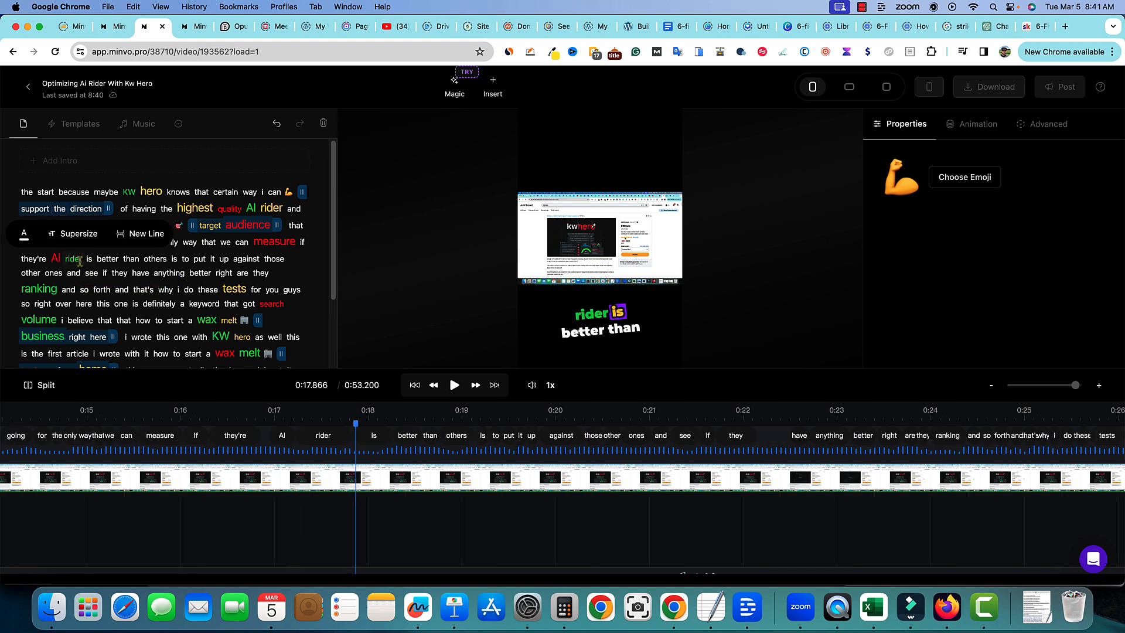
left_click(79, 261)
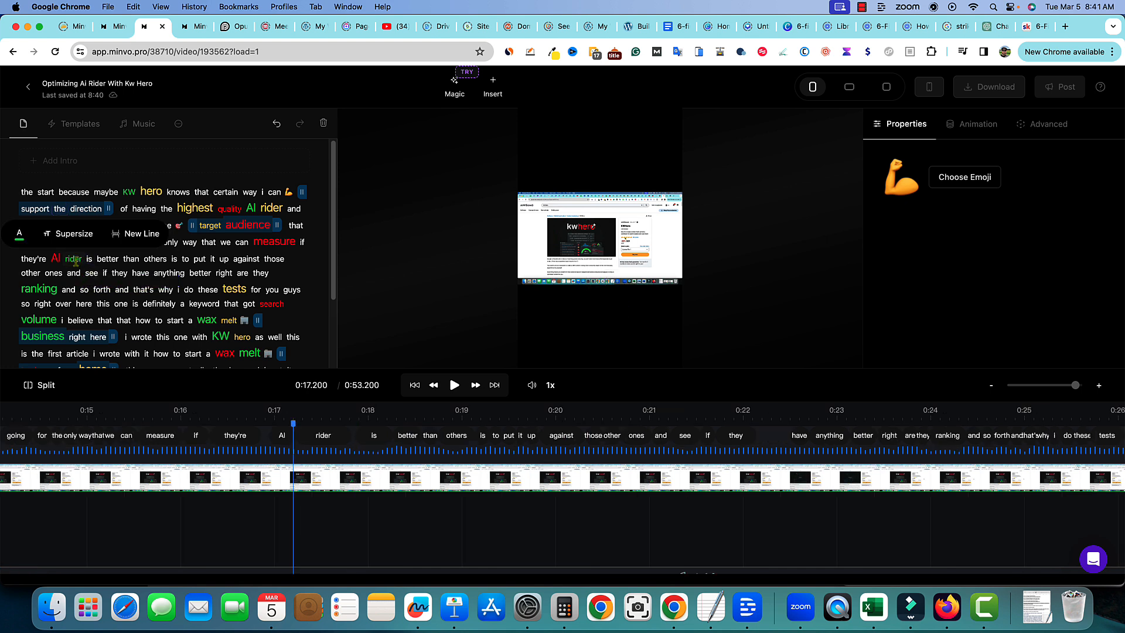
left_click(76, 262)
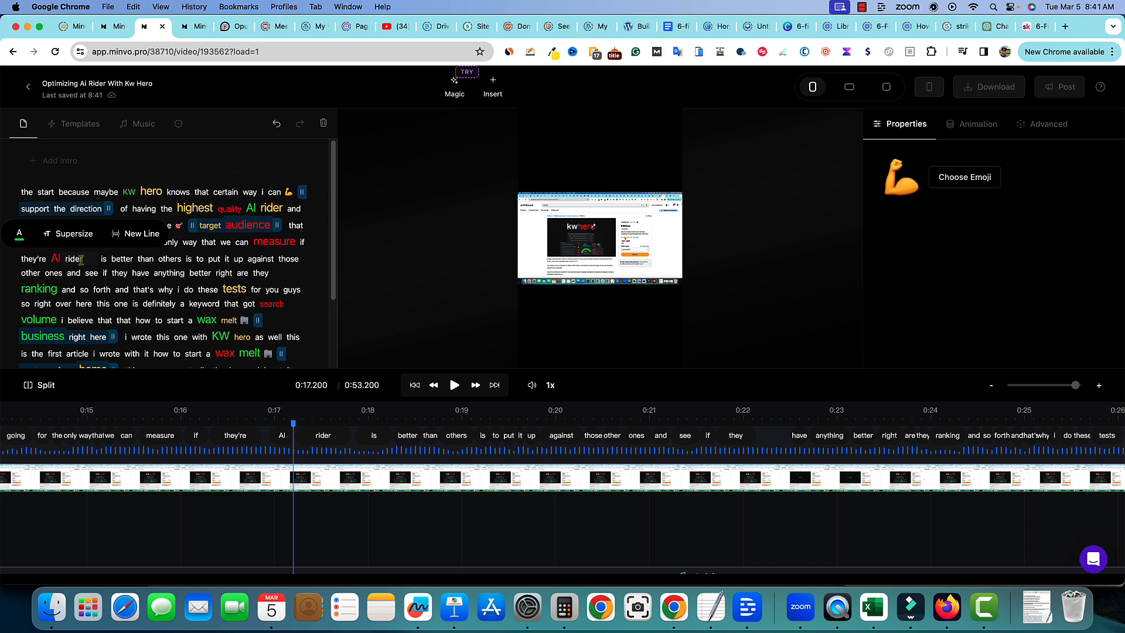
key("BackSpace")
key("BackSpace")
key("BackSpace")
key("BackSpace")
key("BackSpace")
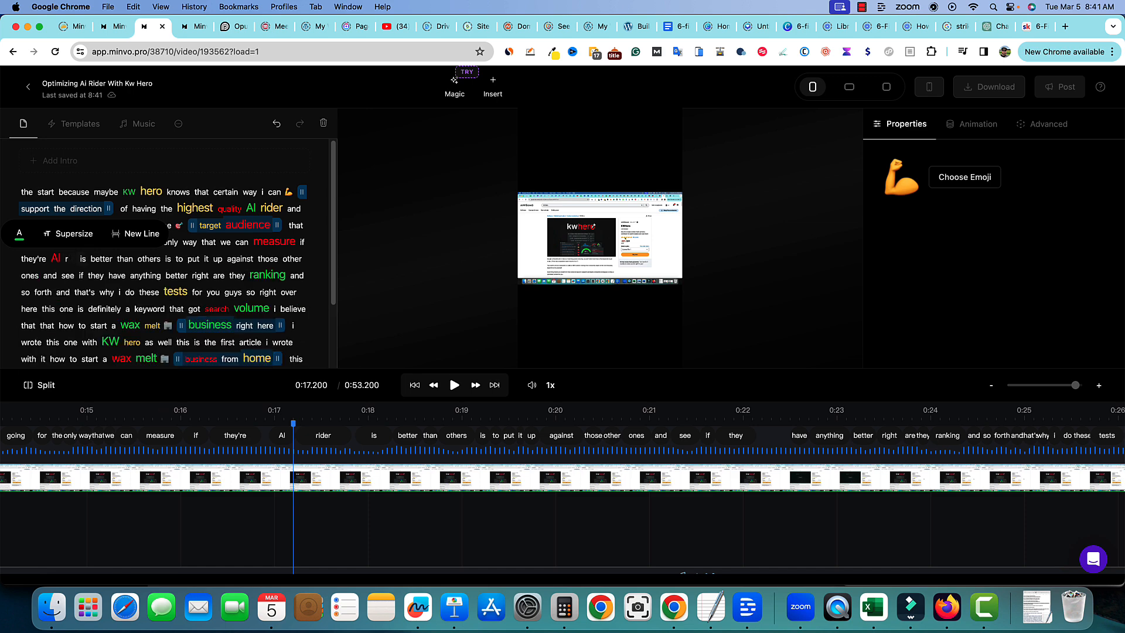
type("writer")
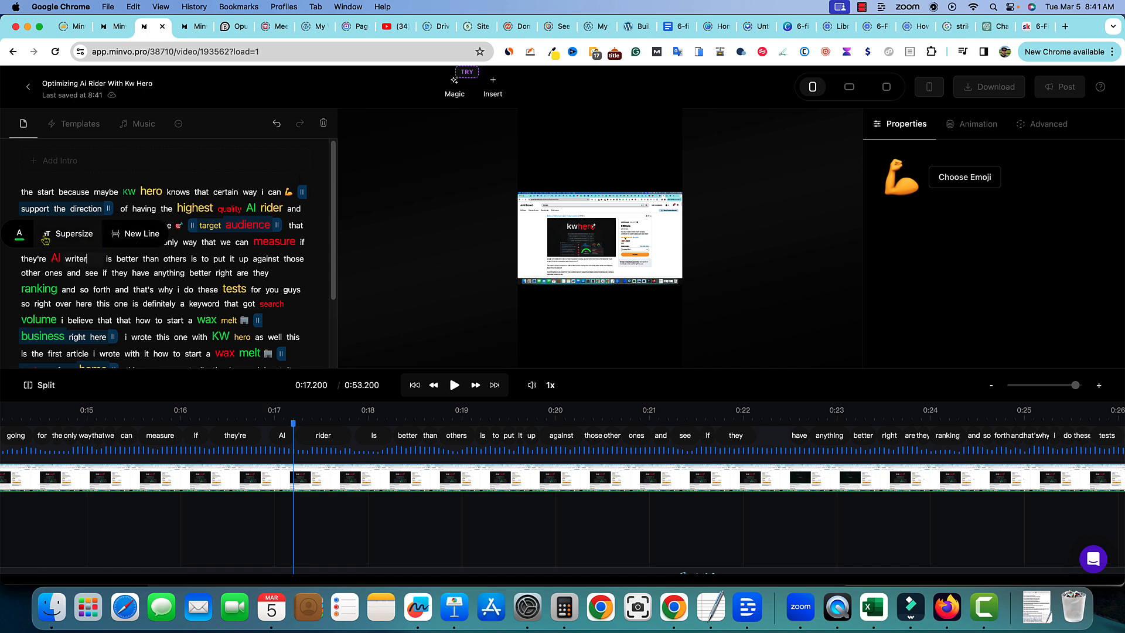
key("Return")
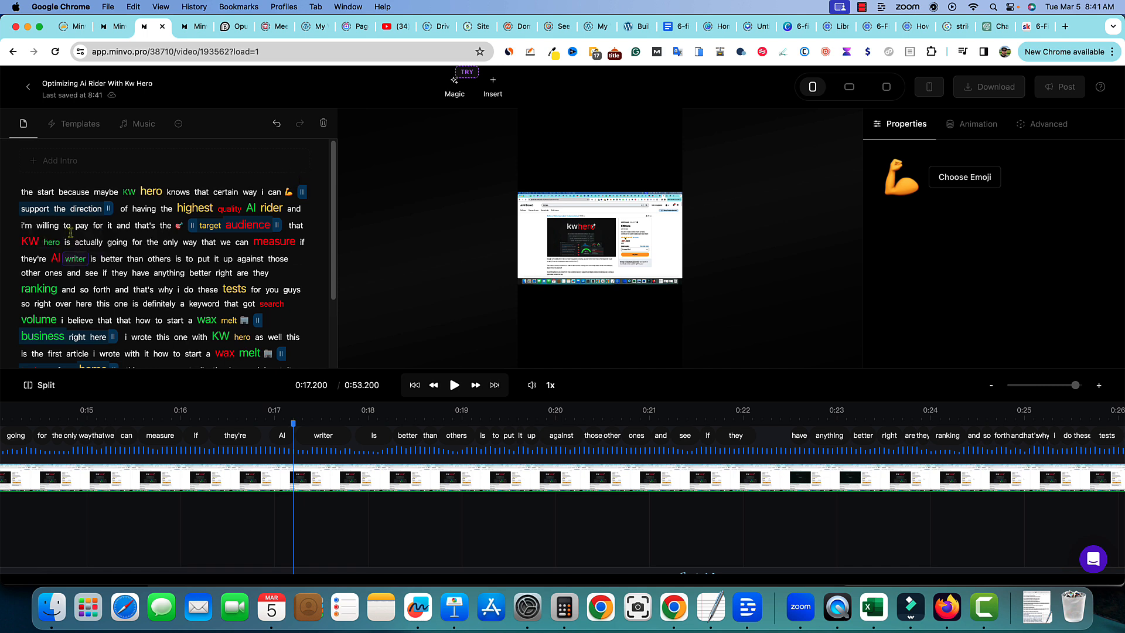
Replace "rider" with "writer" after "highest quality AI" in the transcript and look through the remaining text
left_click(269, 209)
double_click(270, 209)
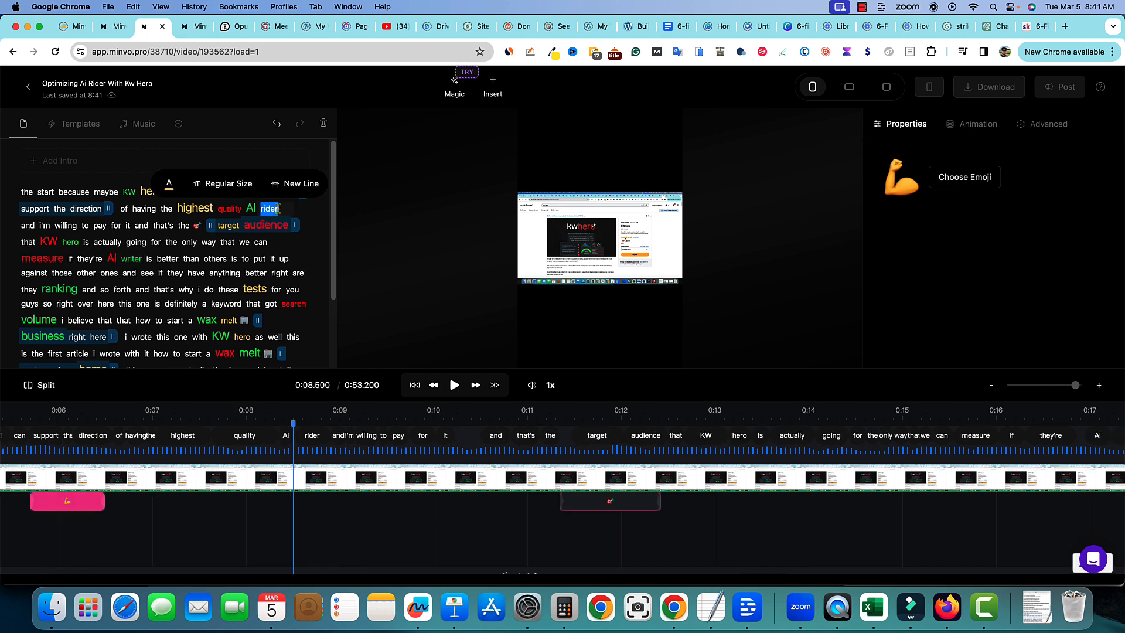
type("writer")
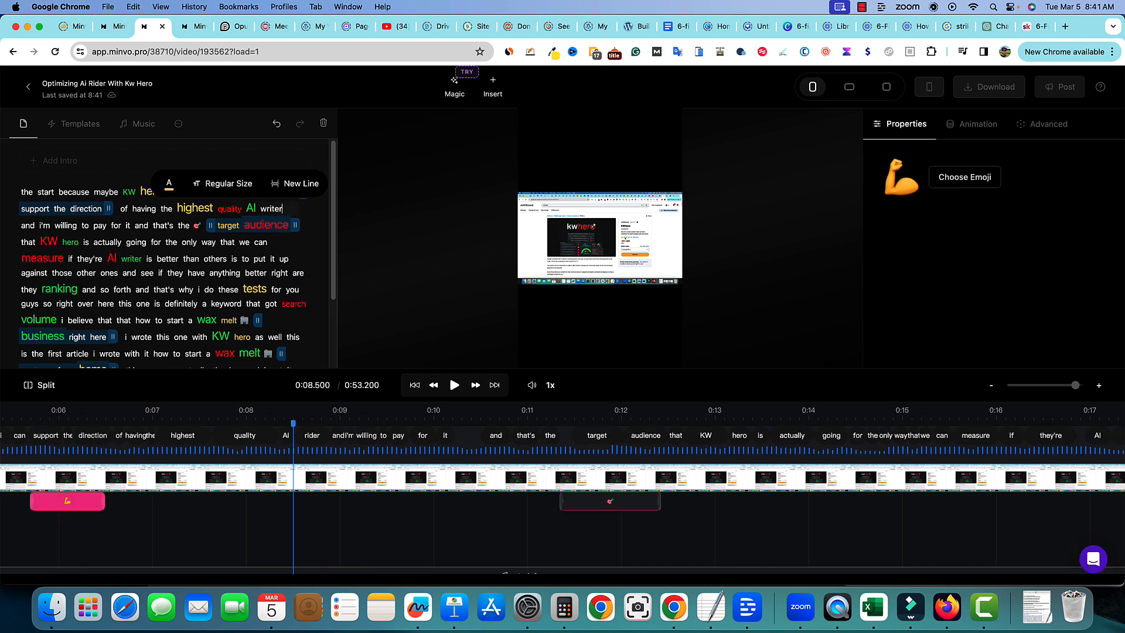
left_click(314, 231)
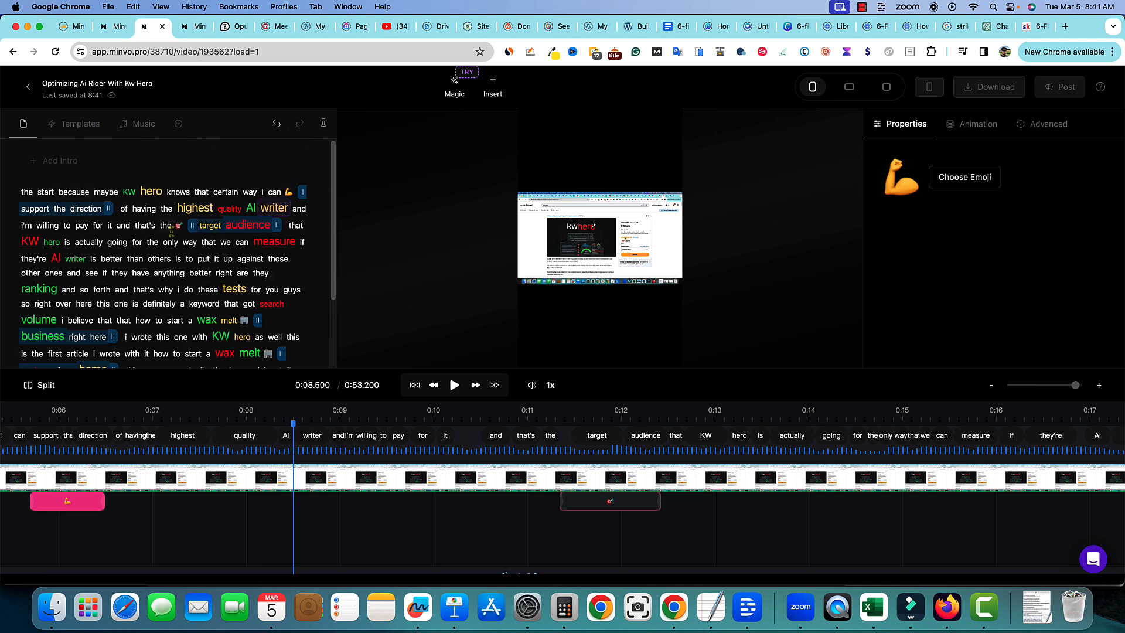
scroll(176, 231, "down", 3)
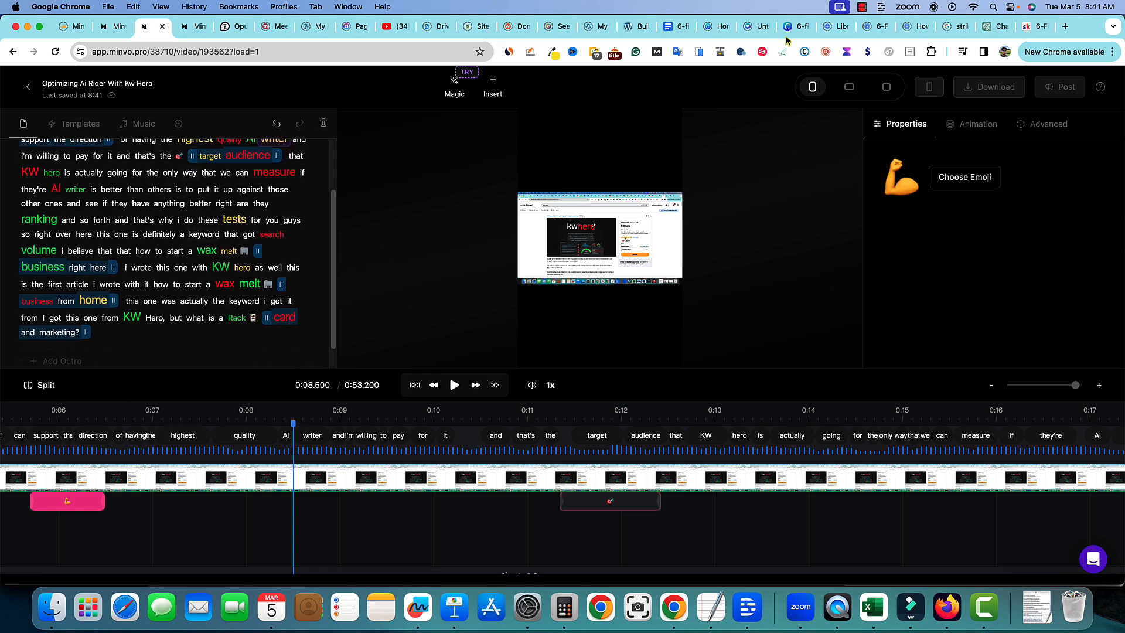
scroll(199, 256, "down", 1)
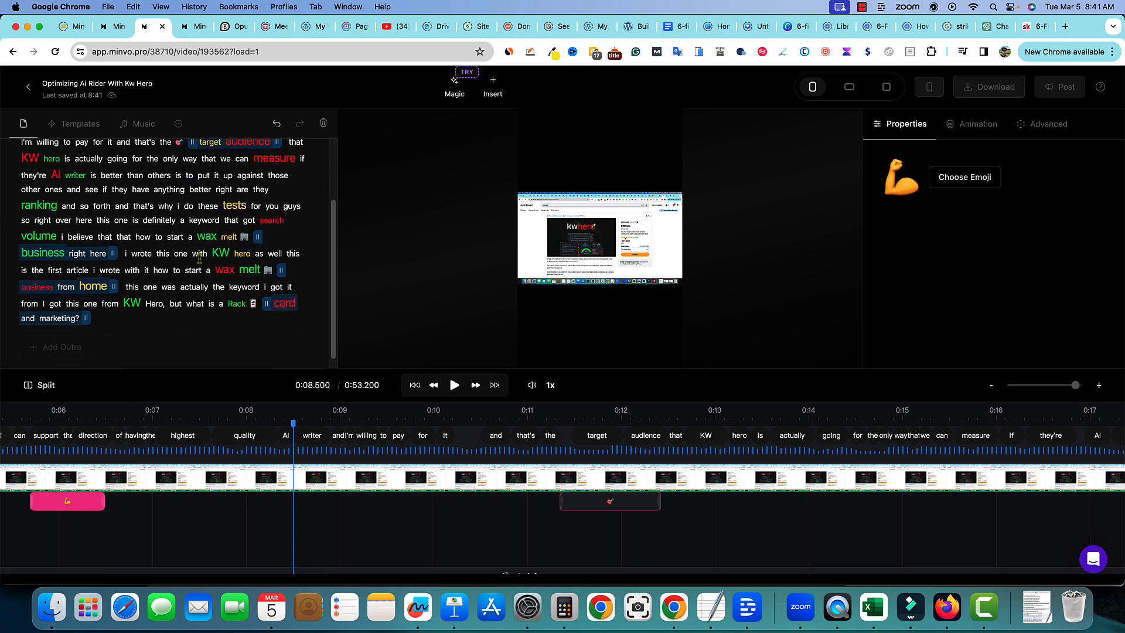
scroll(199, 256, "up", 3)
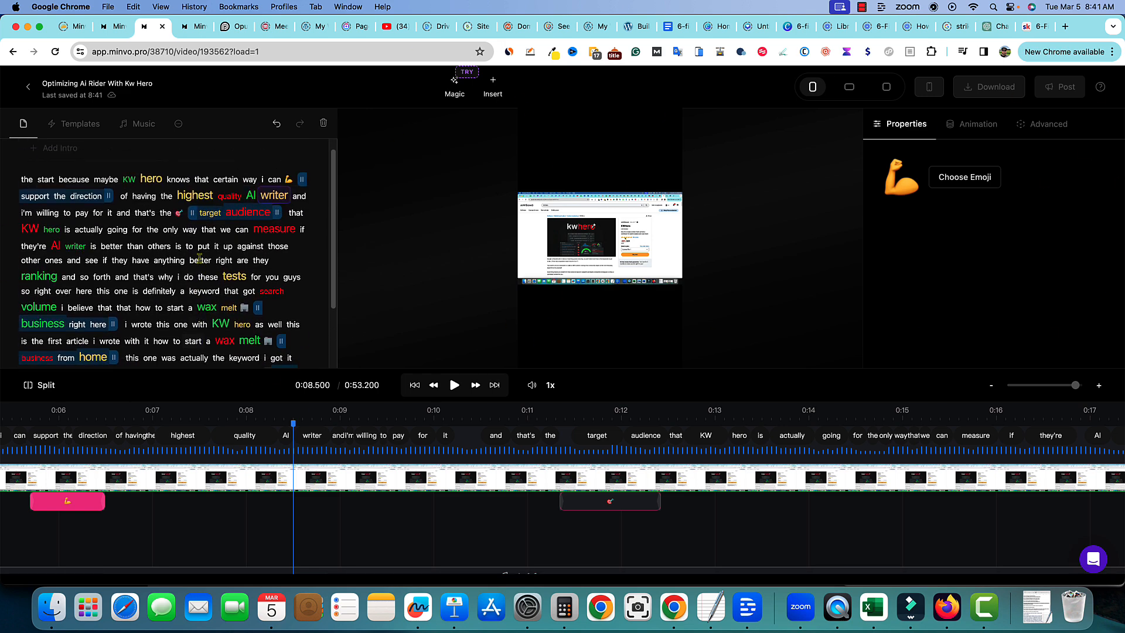
Switch to the OpusClip project and check whether editing is available for its first two clips
left_click(236, 26)
scroll(515, 404, "down", 2)
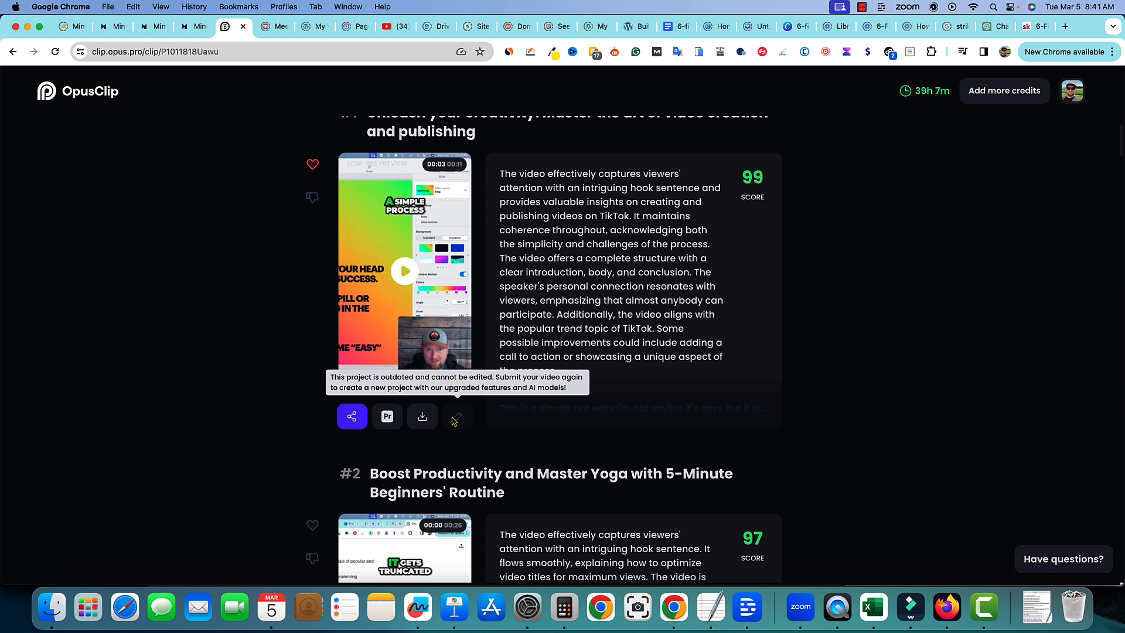
scroll(206, 144, "up", 3)
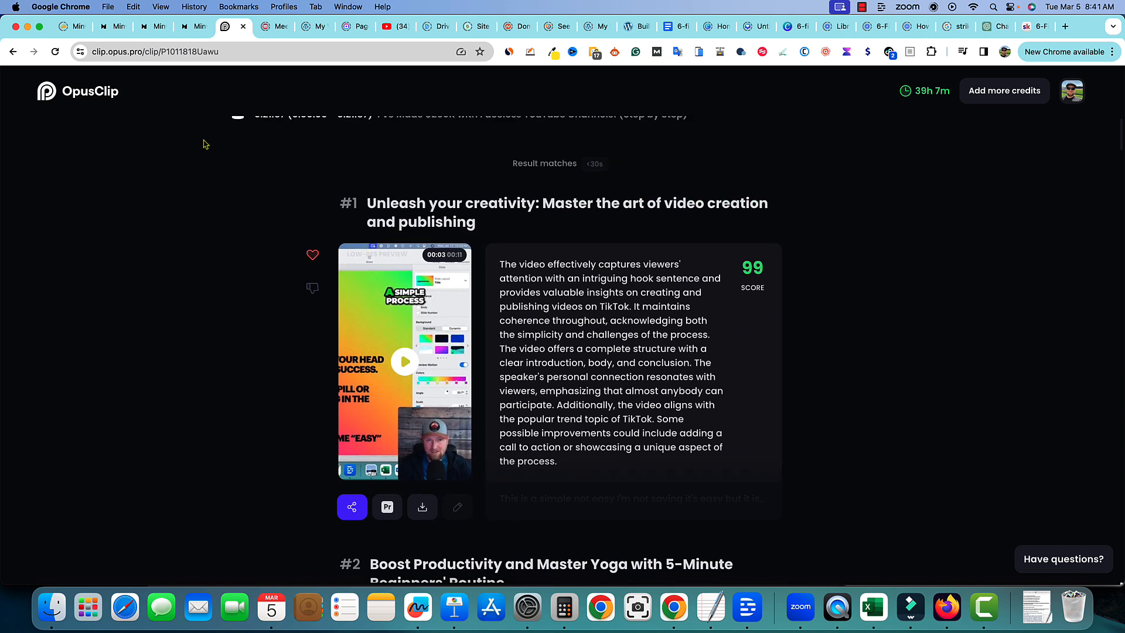
scroll(115, 109, "up", 1)
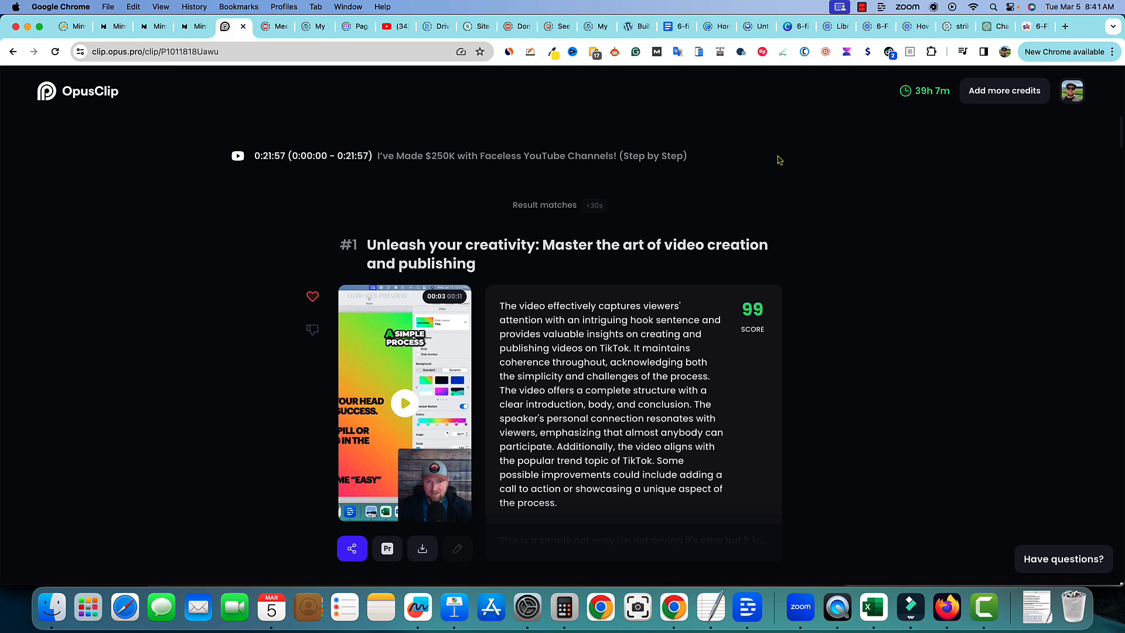
scroll(658, 389, "down", 10)
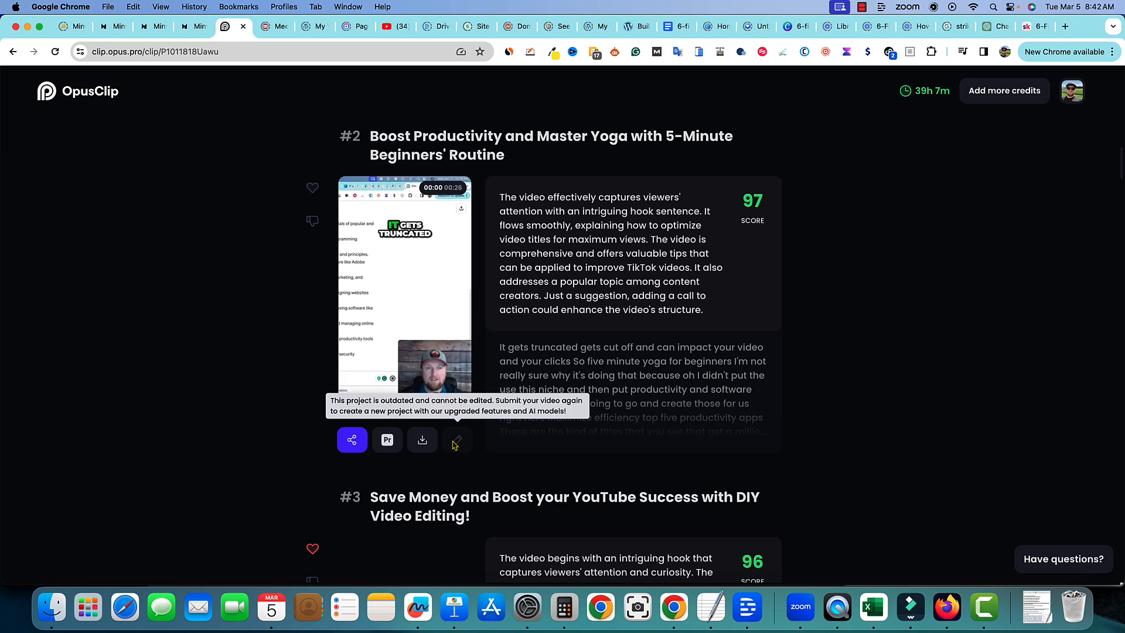
scroll(667, 326, "up", 5)
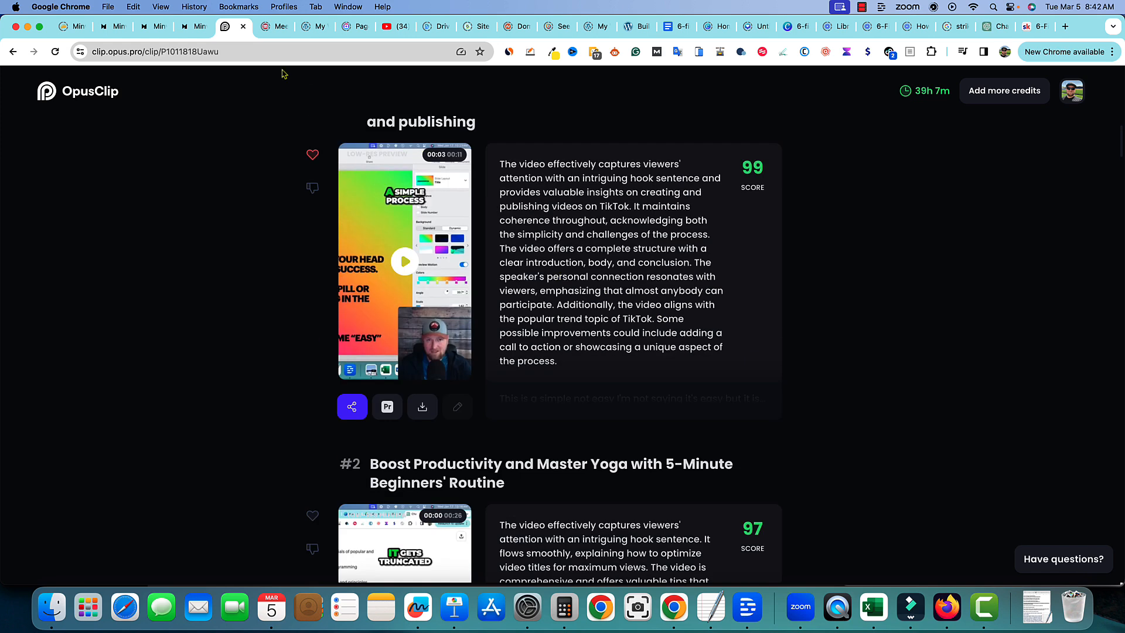
Return to the Minvo editor and add a media overlay to the transcript phrase "they're AI writer is better than others"
left_click(199, 26)
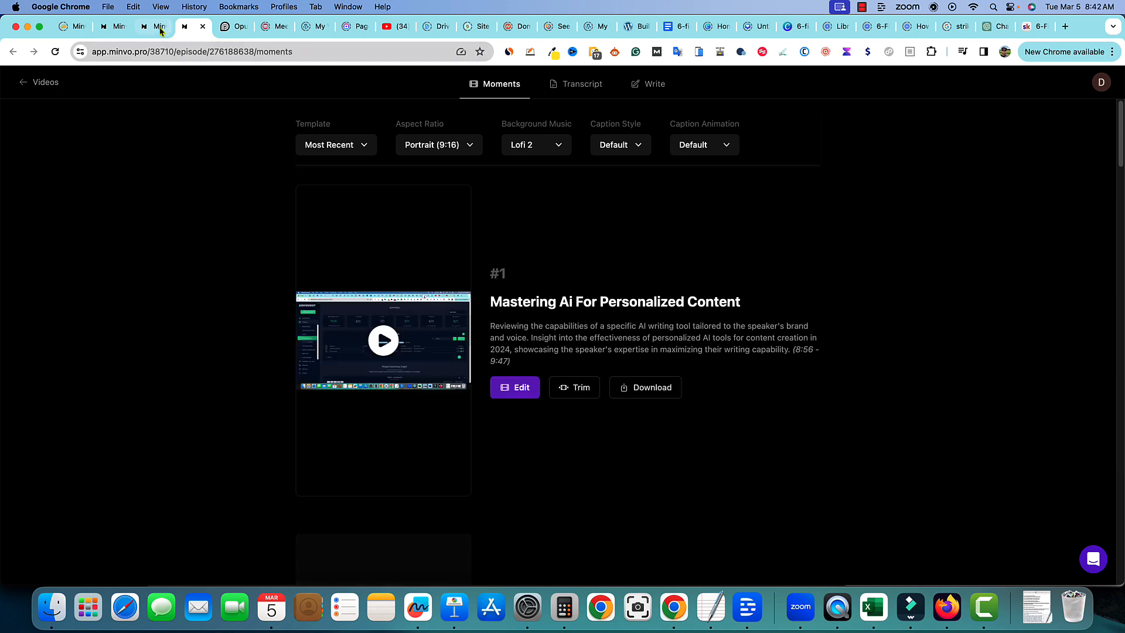
left_click(148, 26)
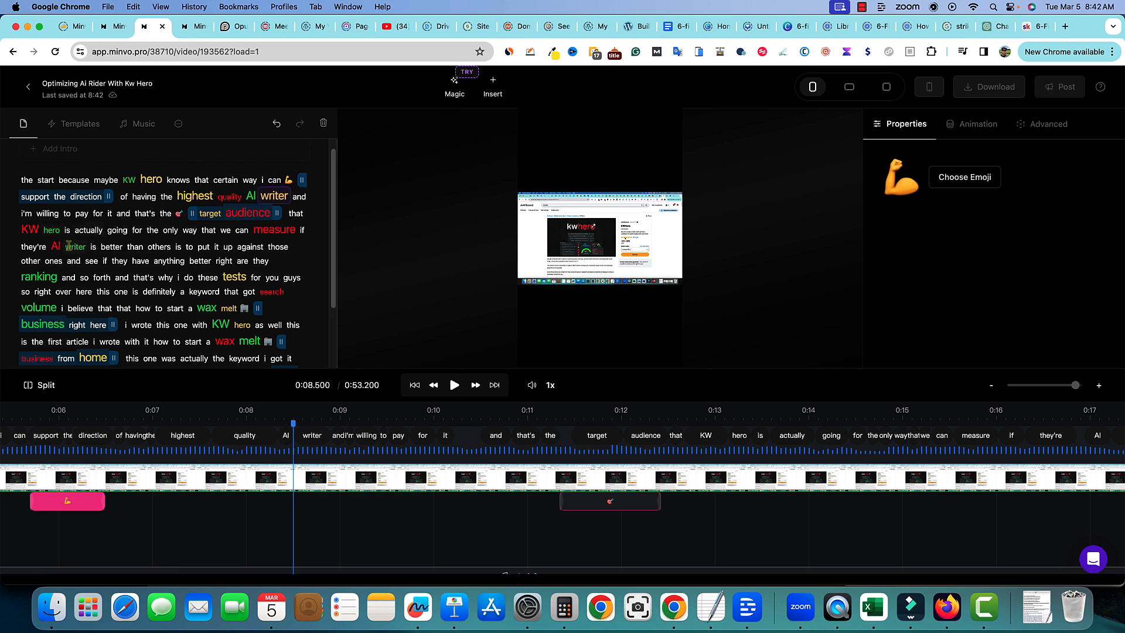
left_click_drag(87, 248, 21, 249)
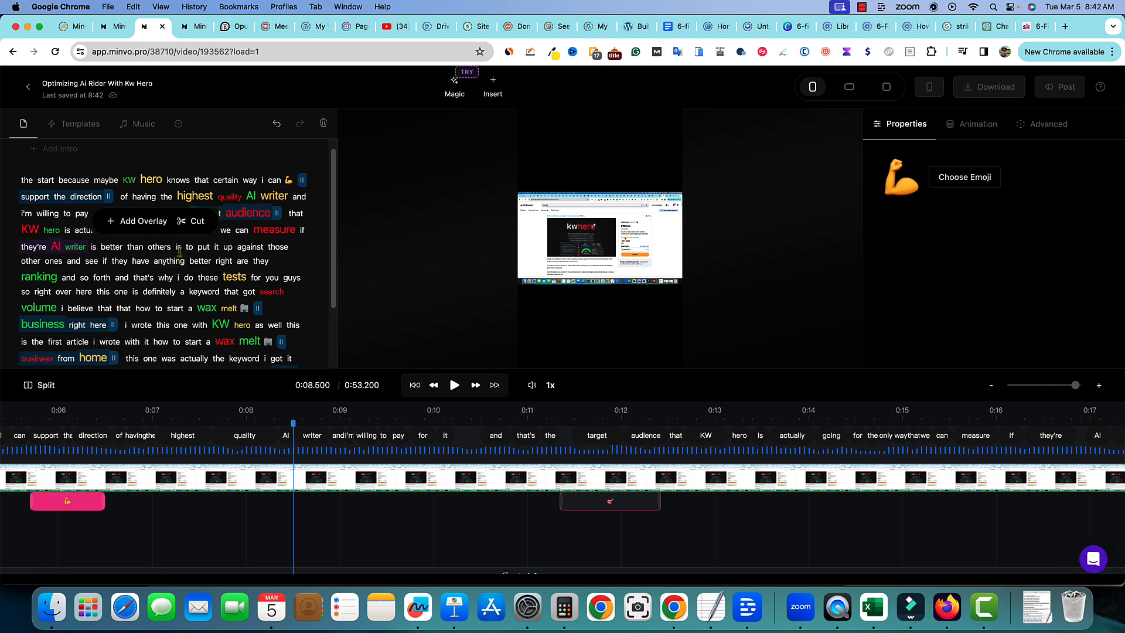
left_click_drag(171, 247, 20, 242)
left_click(69, 247)
left_click(150, 226)
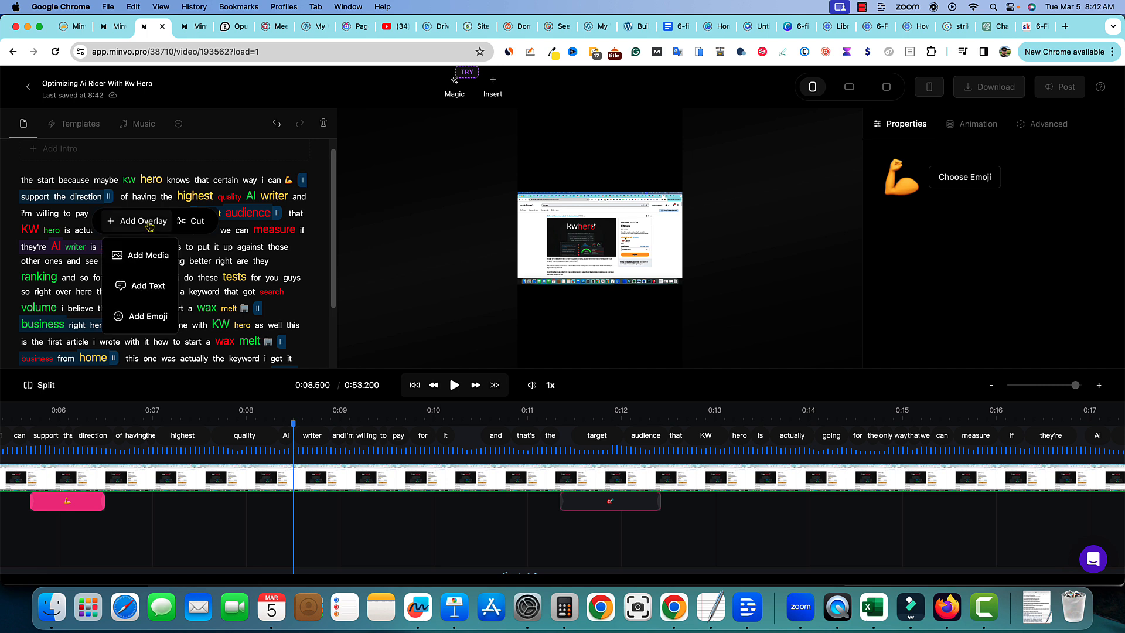
left_click(147, 255)
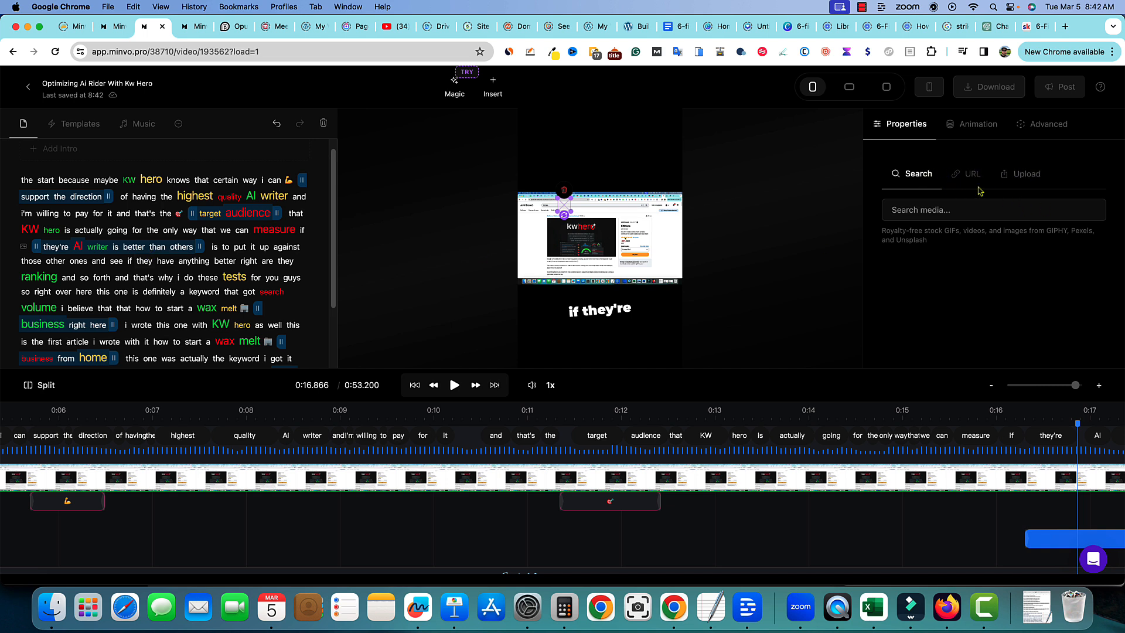
Search the stock videos for "ai content" and use the clip of a laptop beside a cactus as the overlay
left_click(956, 210)
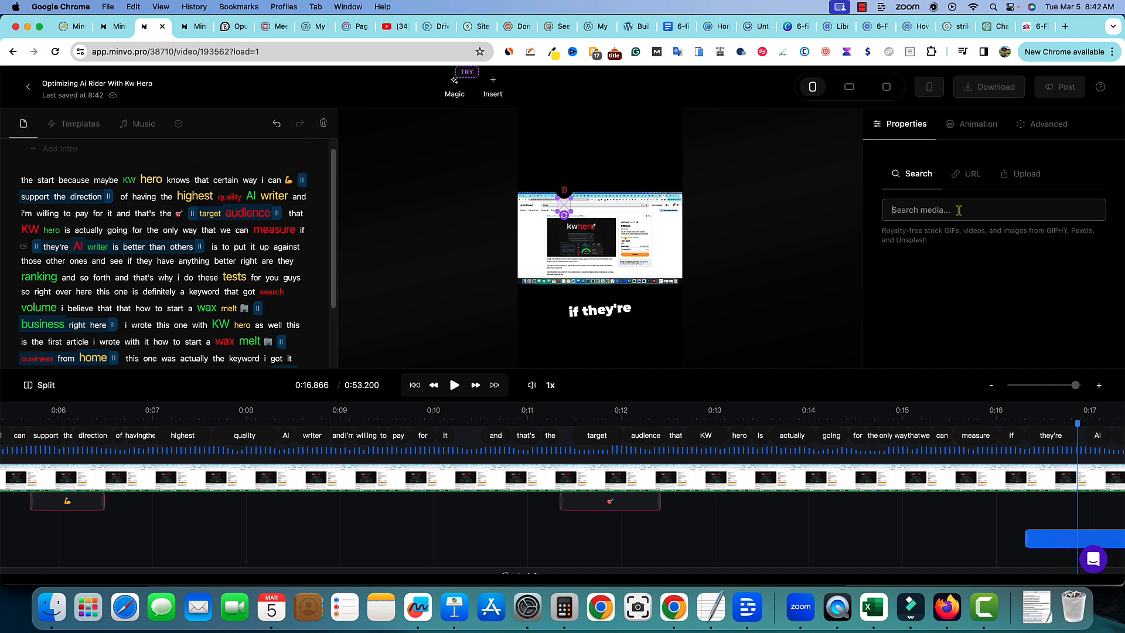
type("ai content")
key("Return")
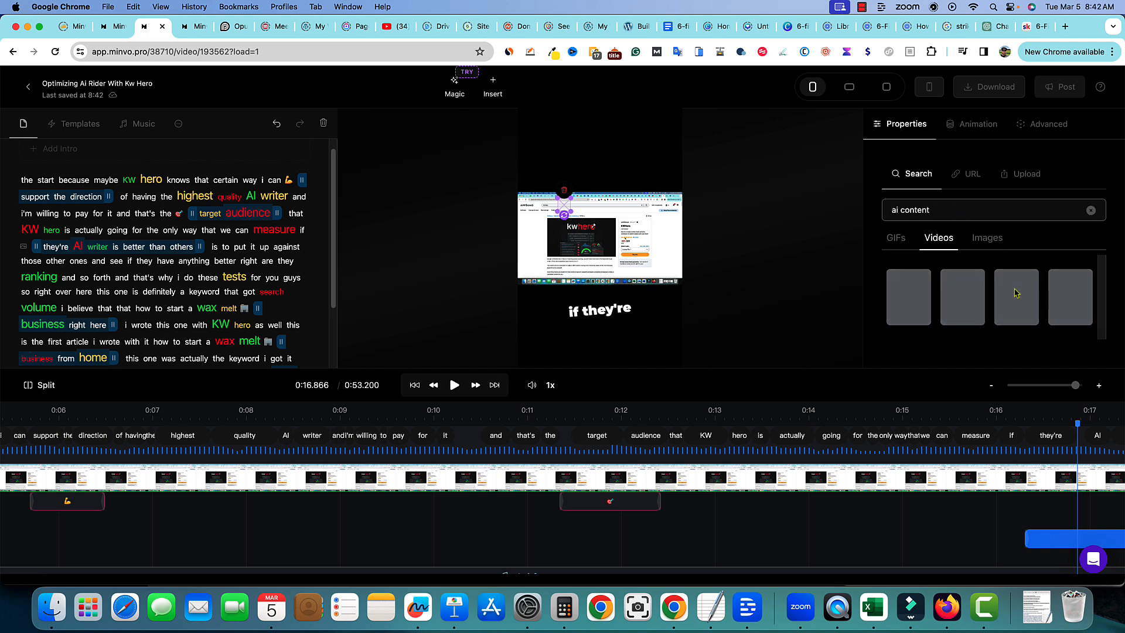
scroll(1038, 328, "down", 5)
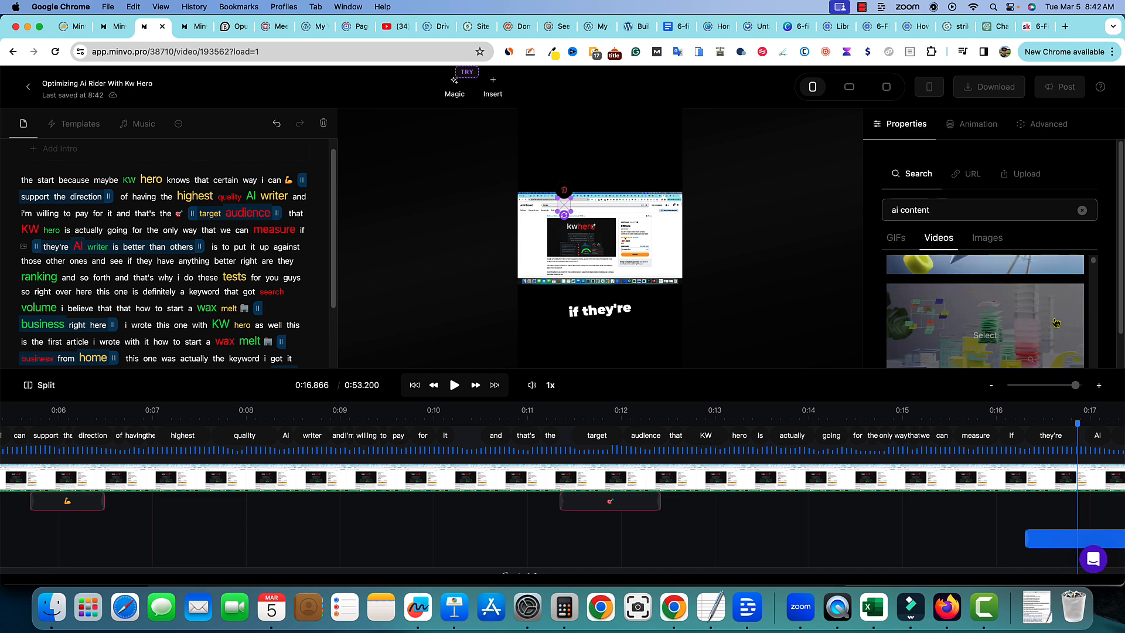
scroll(1039, 340, "down", 3)
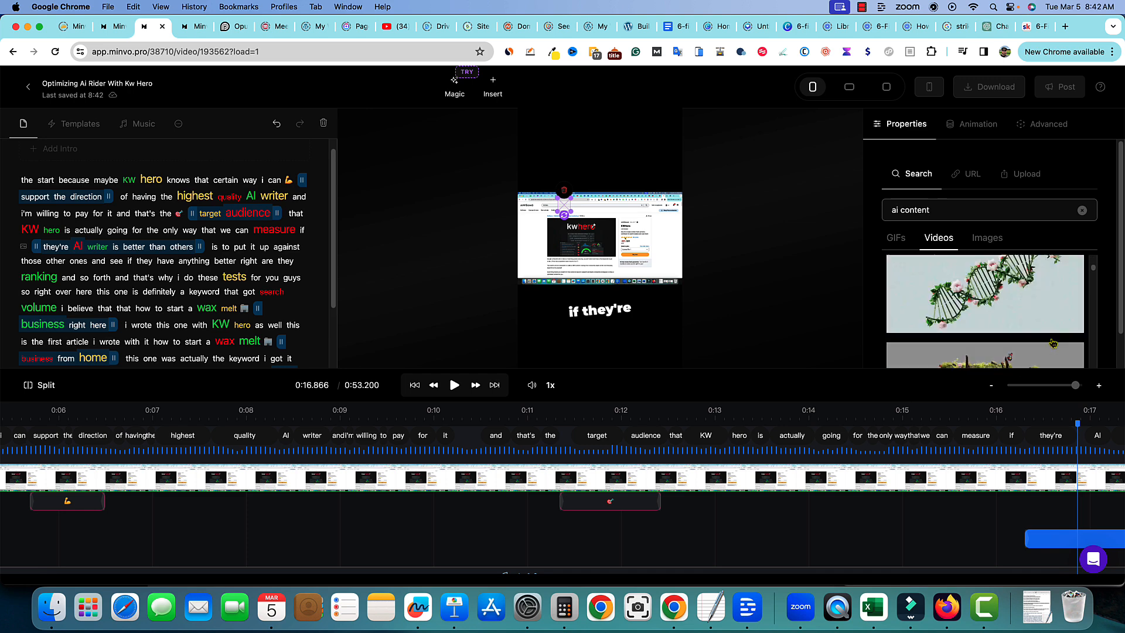
scroll(1053, 344, "up", 5)
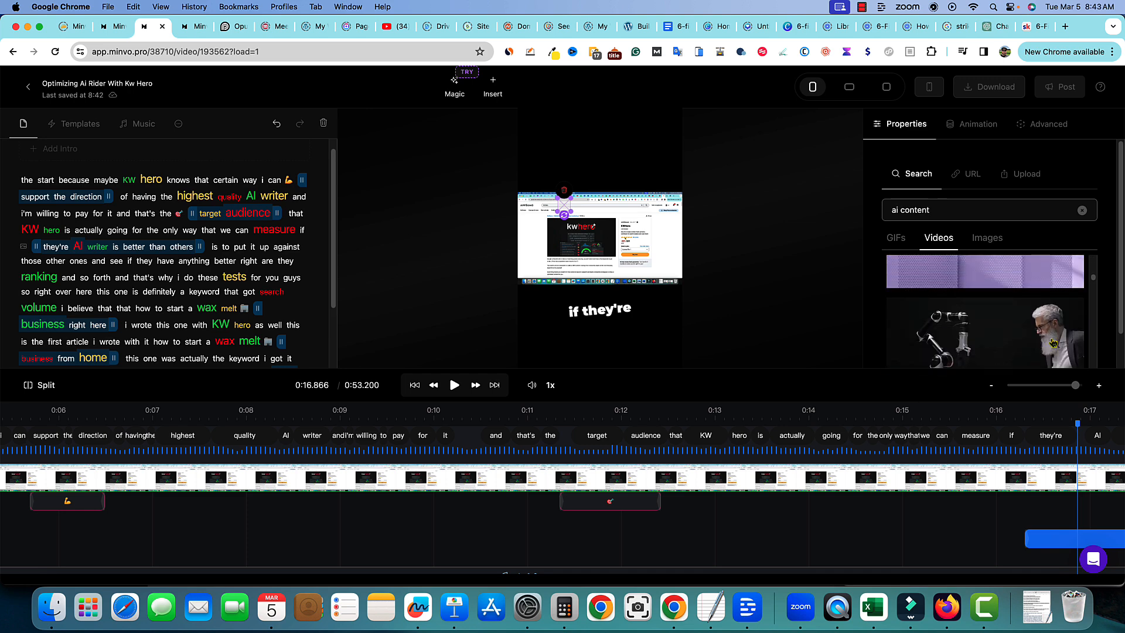
scroll(1053, 343, "down", 1)
scroll(1053, 343, "down", 3)
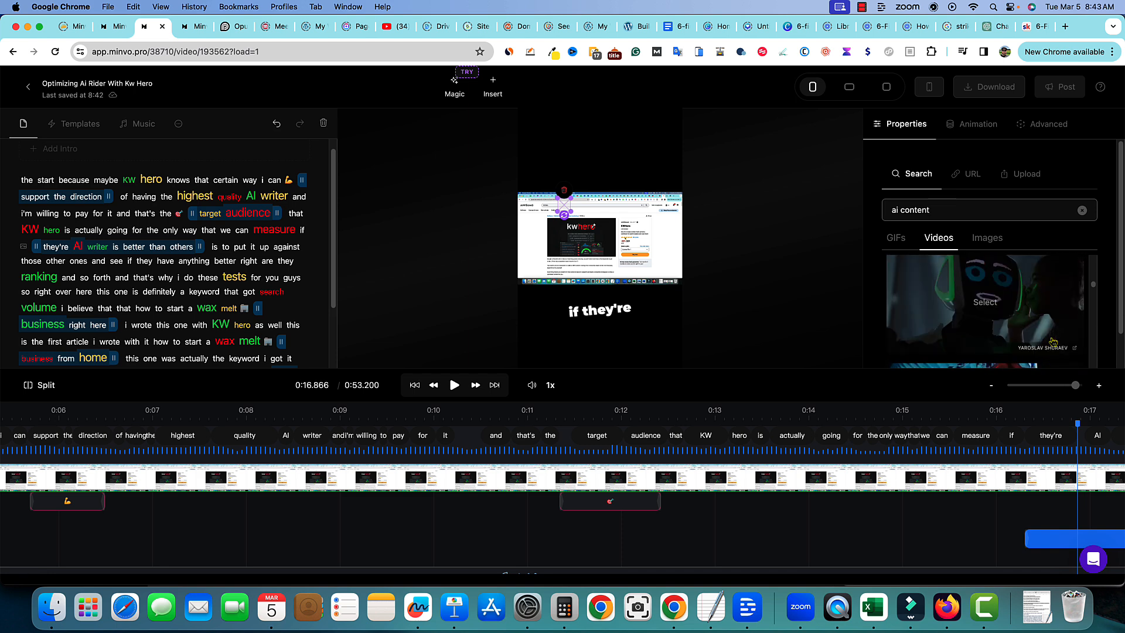
scroll(1053, 343, "down", 3)
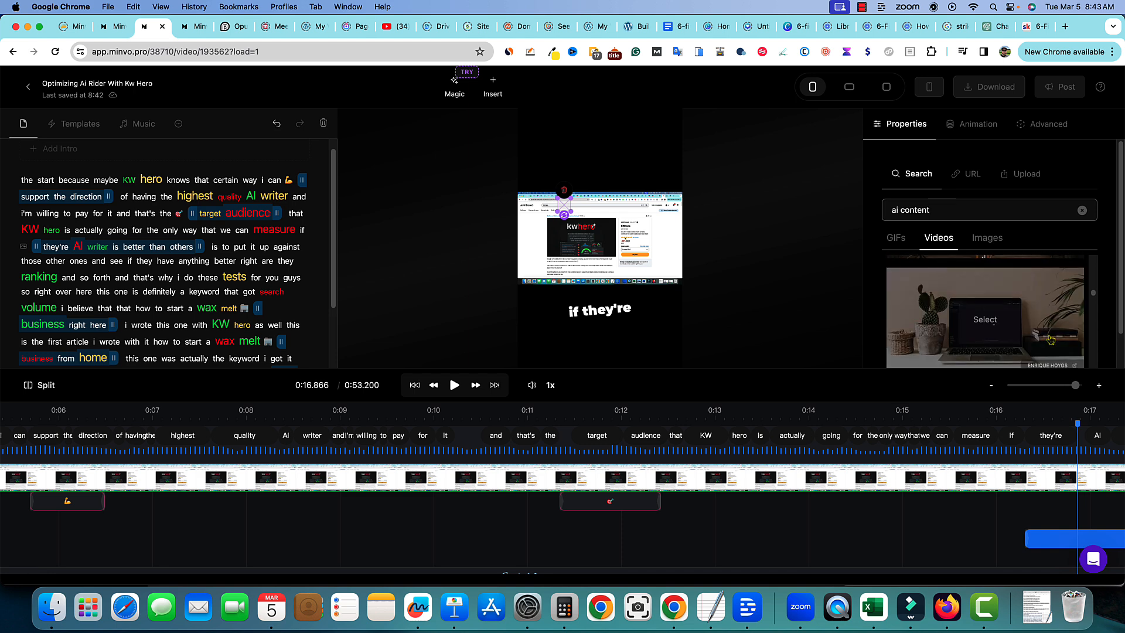
mouse_move(984, 332)
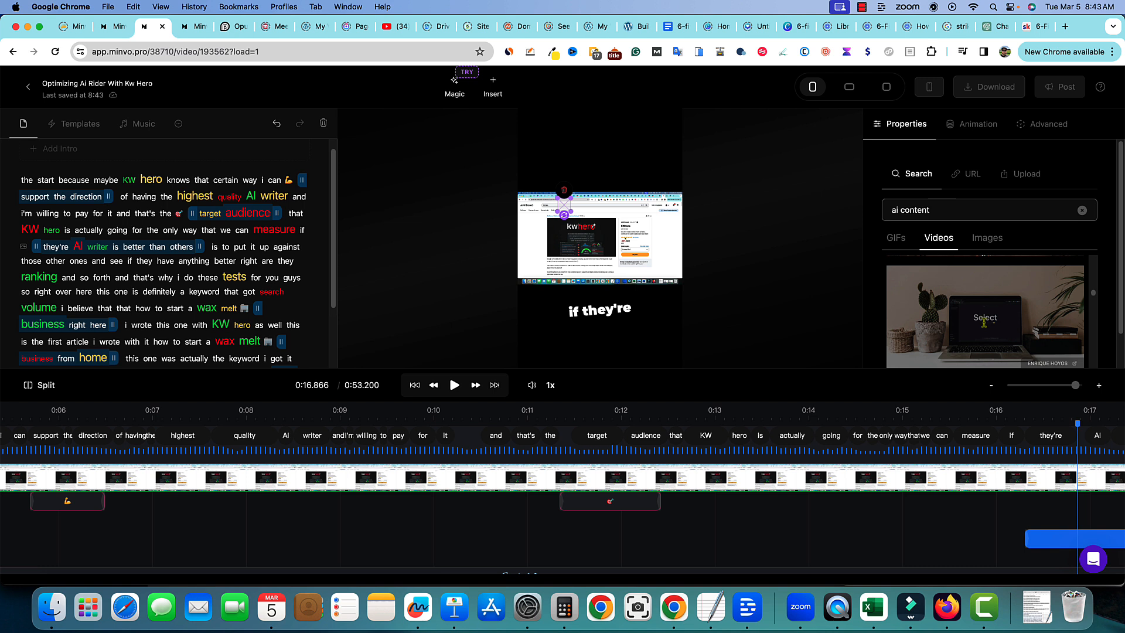
left_click(1004, 329)
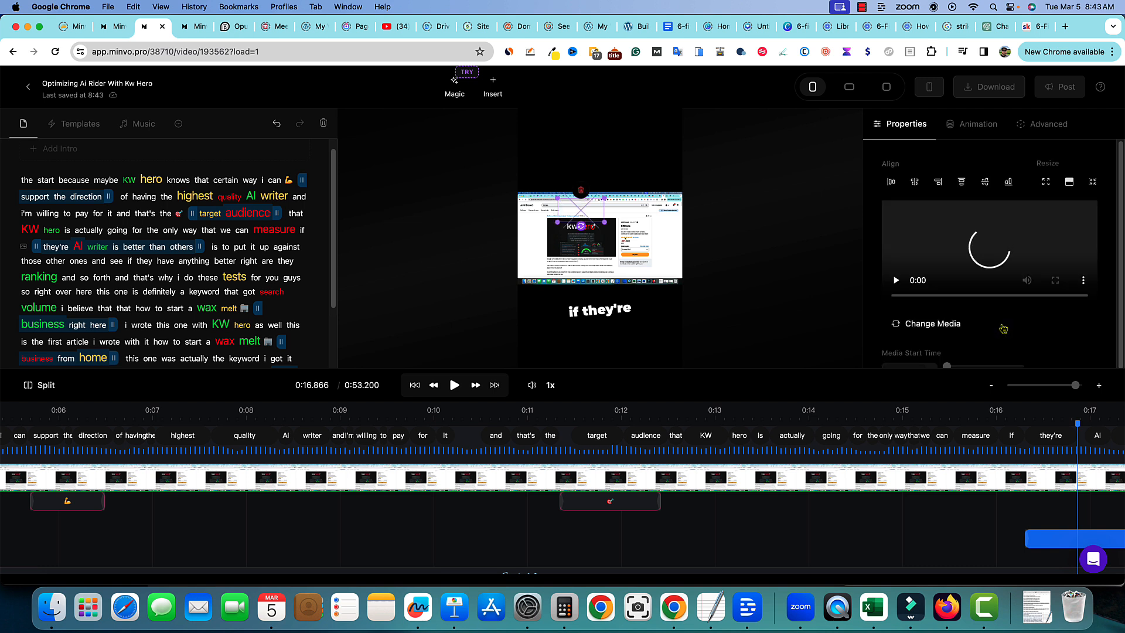
Move the laptop clip overlay up and enlarge it to span the full frame width above the captions
left_click_drag(609, 243, 592, 184)
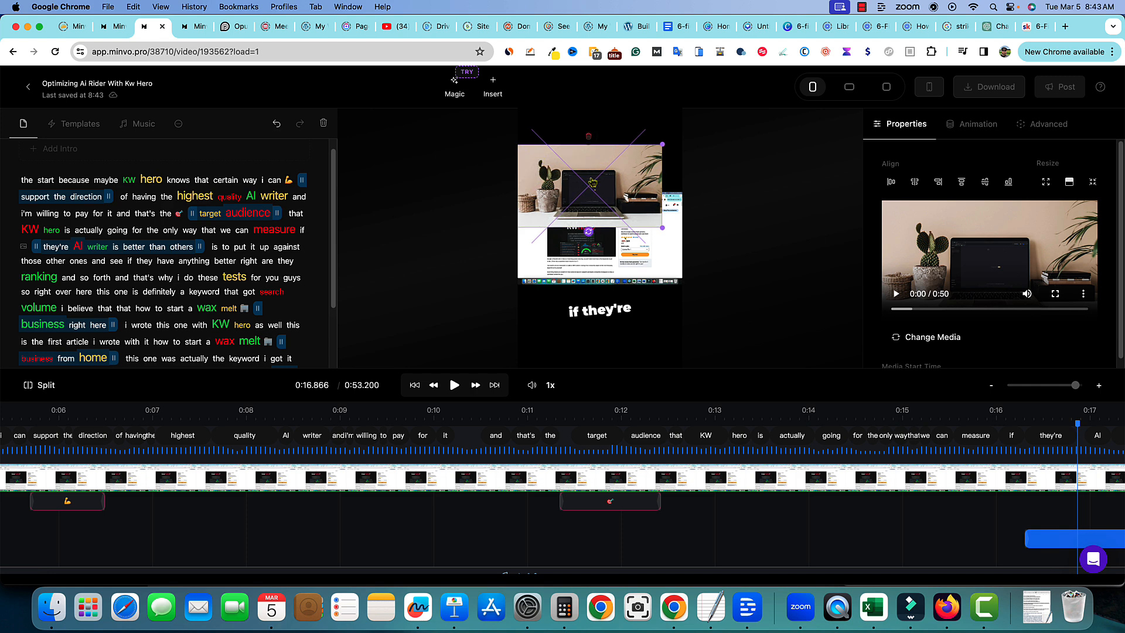
left_click_drag(662, 228, 736, 274)
left_click(661, 208)
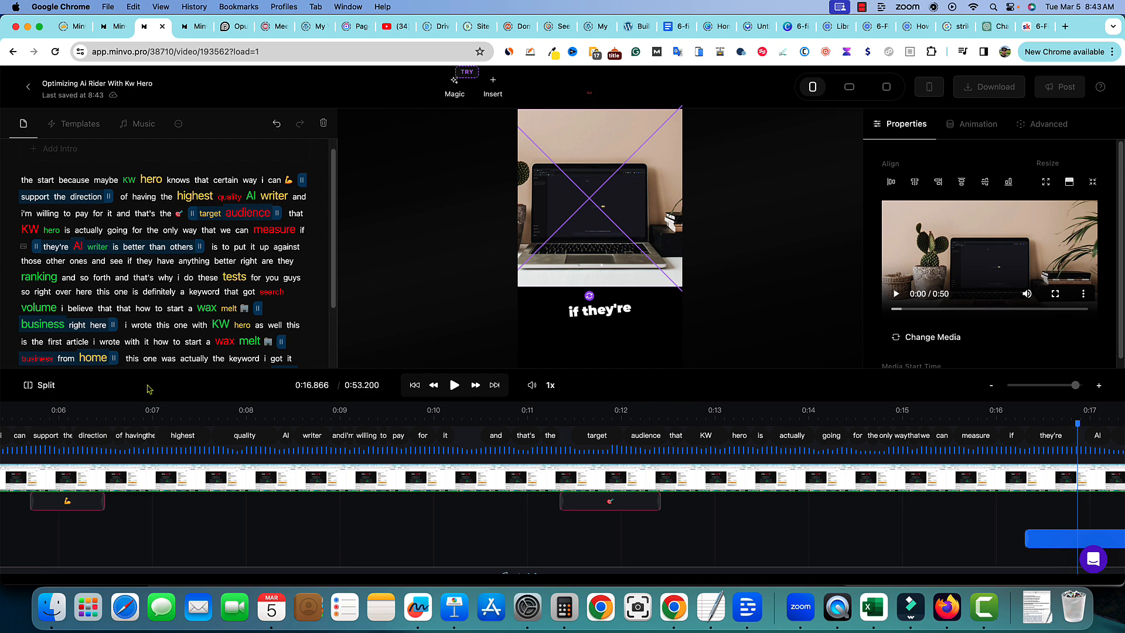
Play the short from "the only way that we can" through the laptop overlay to check how it appears
left_click(151, 229)
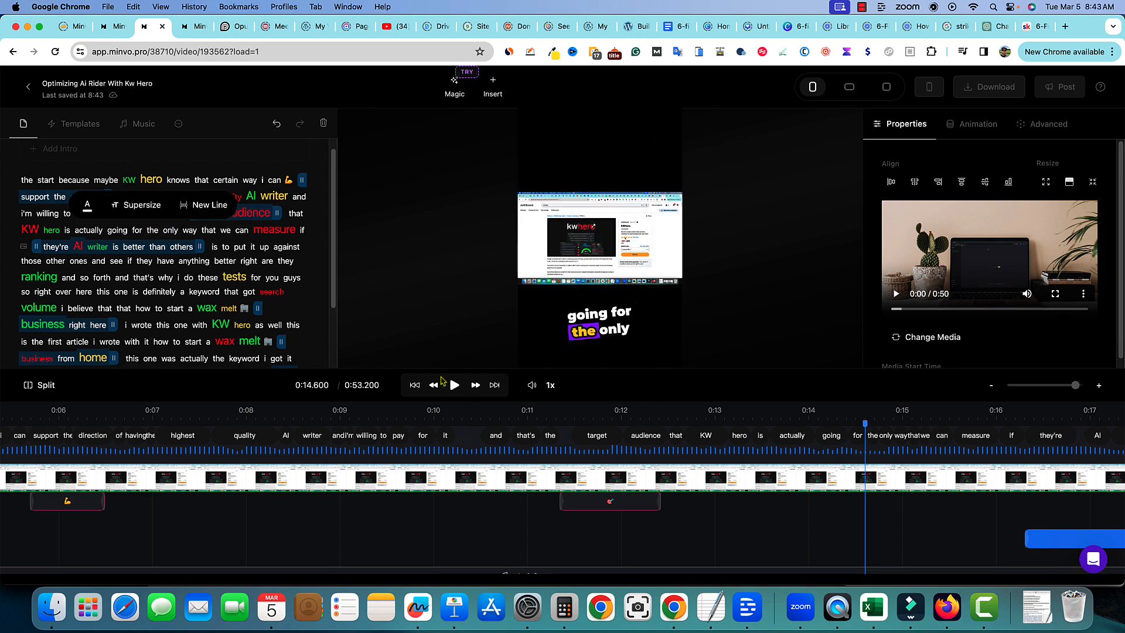
left_click(455, 385)
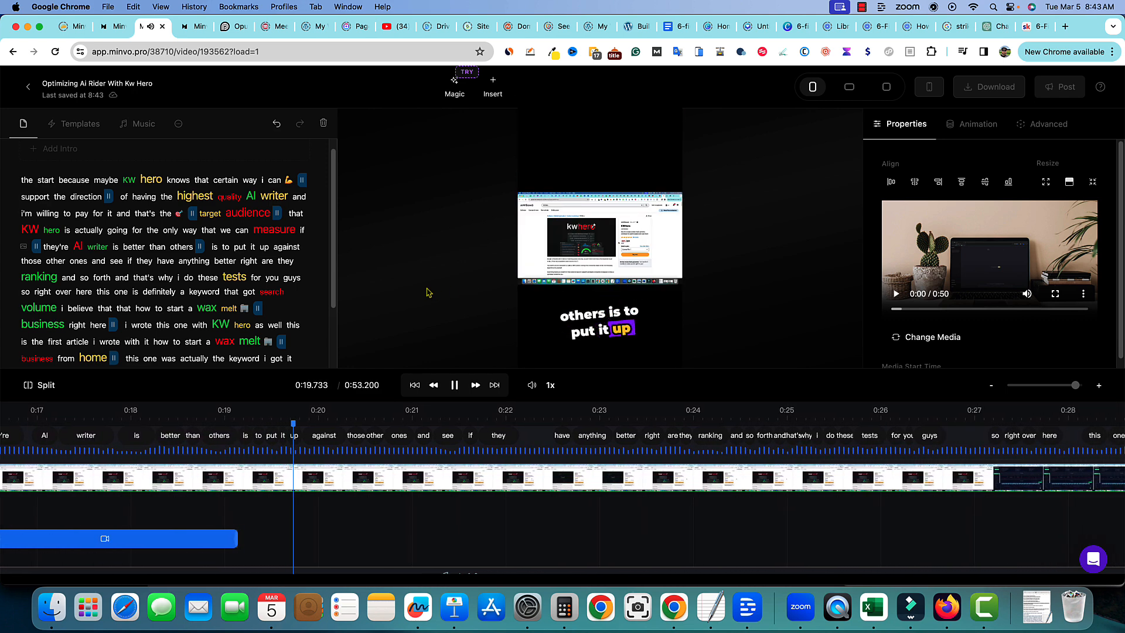
left_click(454, 385)
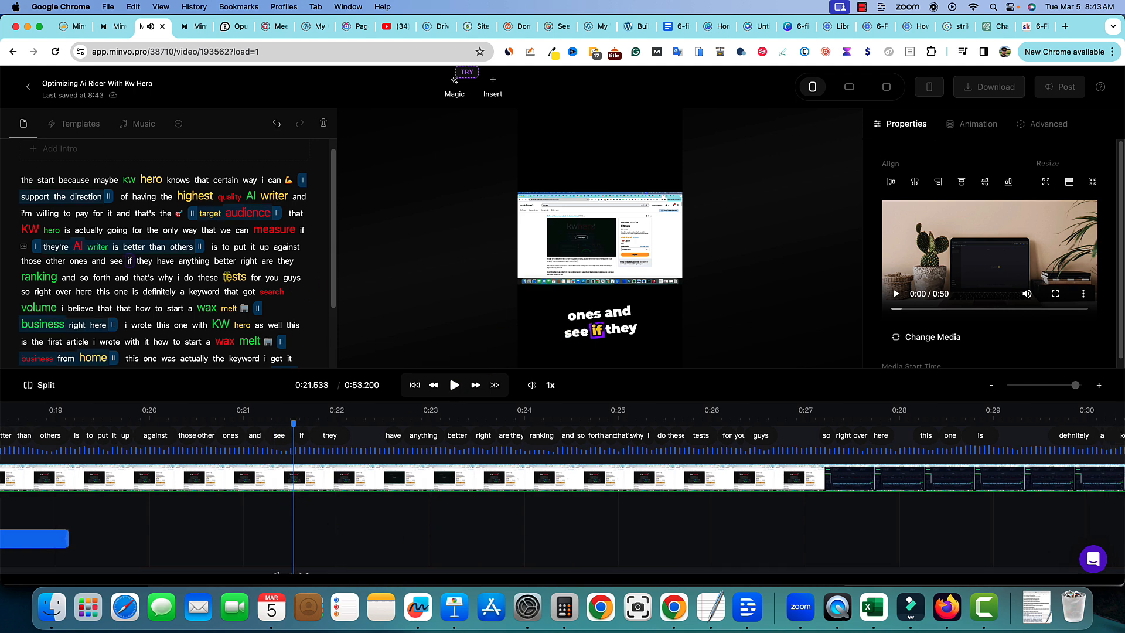
Insert a text overlay at about 0:21.6 reading "this is my text test" and place it above the screen recording
right_click(301, 501)
left_click(342, 469)
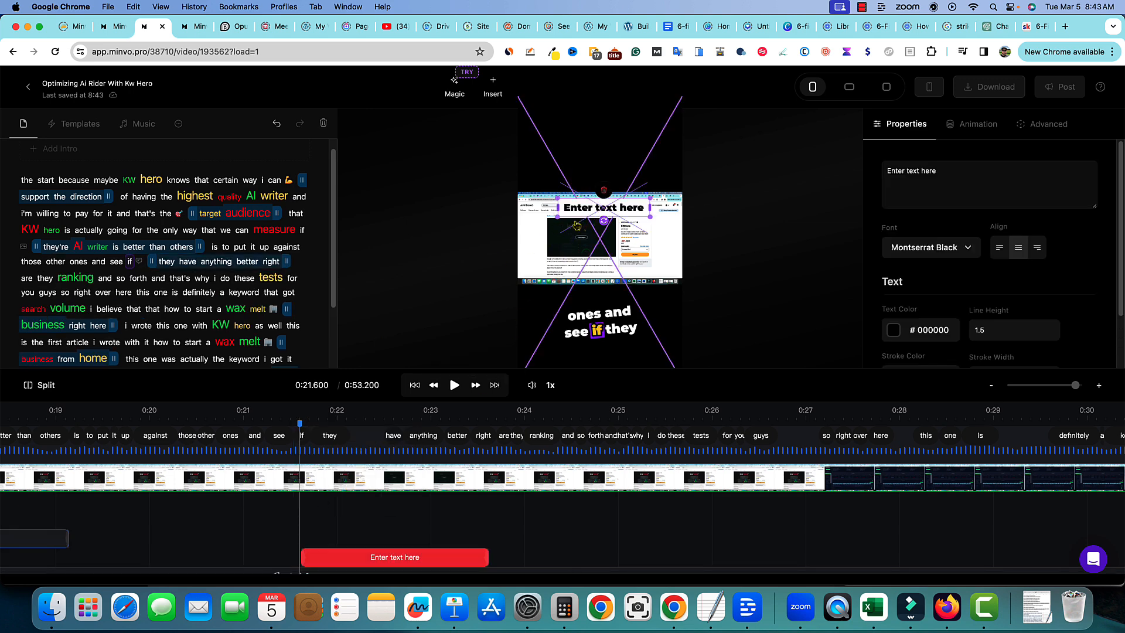
triple_click(879, 176)
type("this is my ")
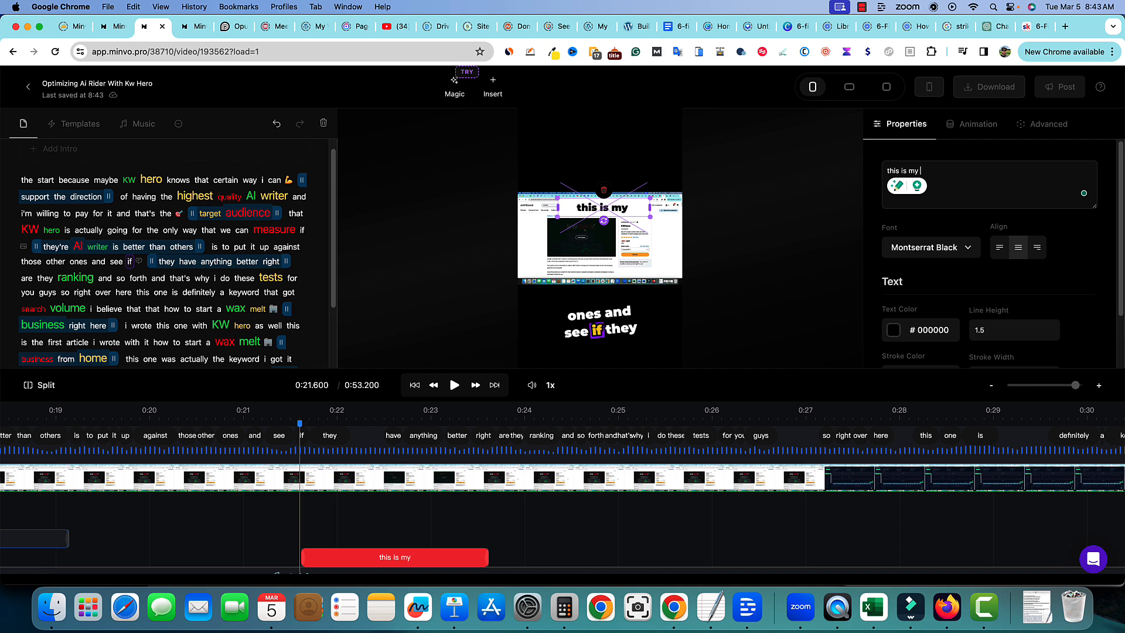
type("text test")
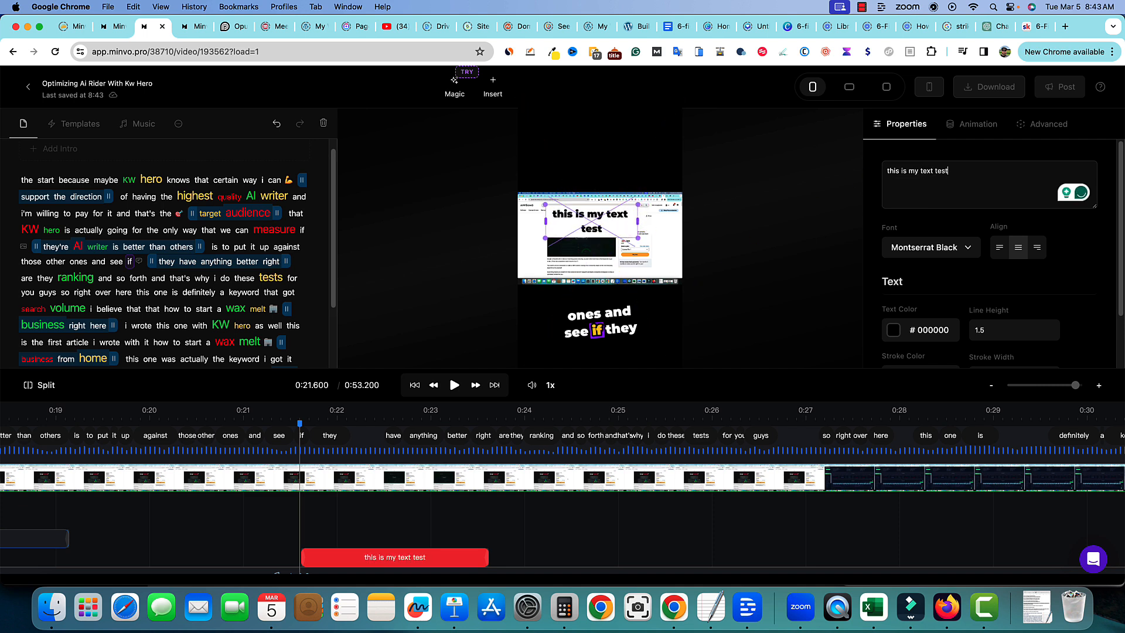
left_click_drag(613, 205, 612, 144)
Replace the overlay's text with "click below" and "to get this software" on a second line
key("super+a")
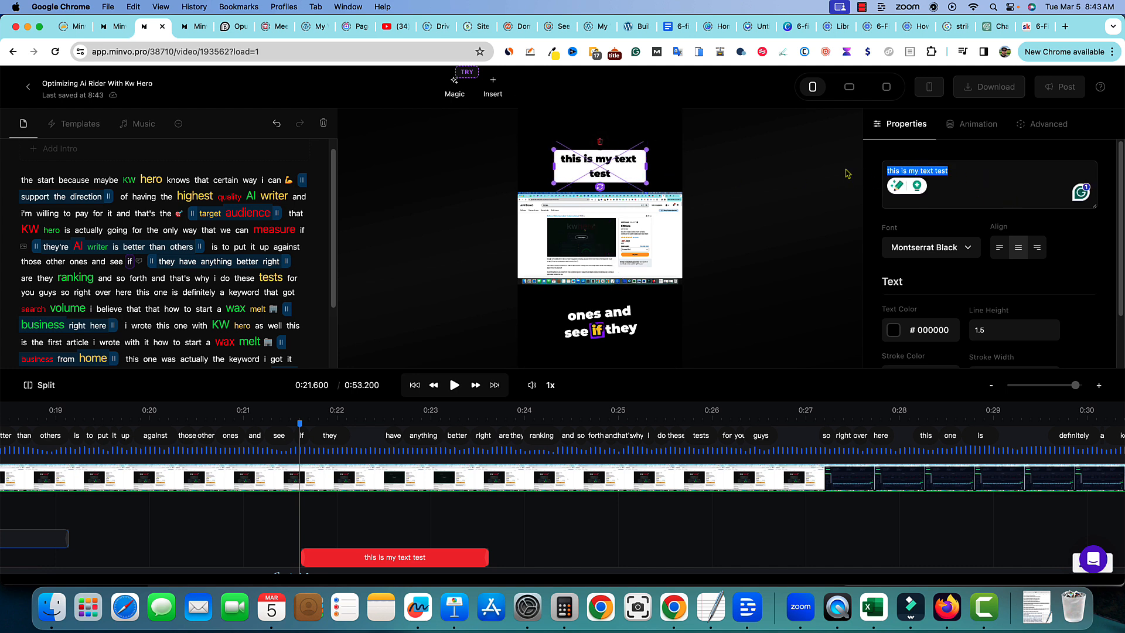
type("click below")
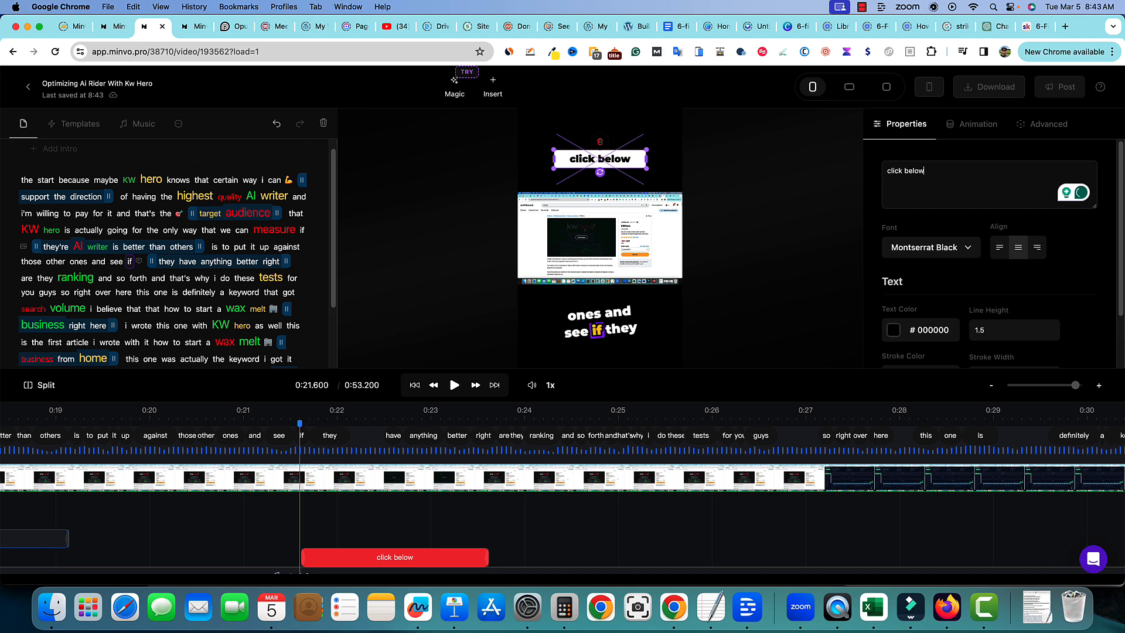
key("Return")
type("to get this")
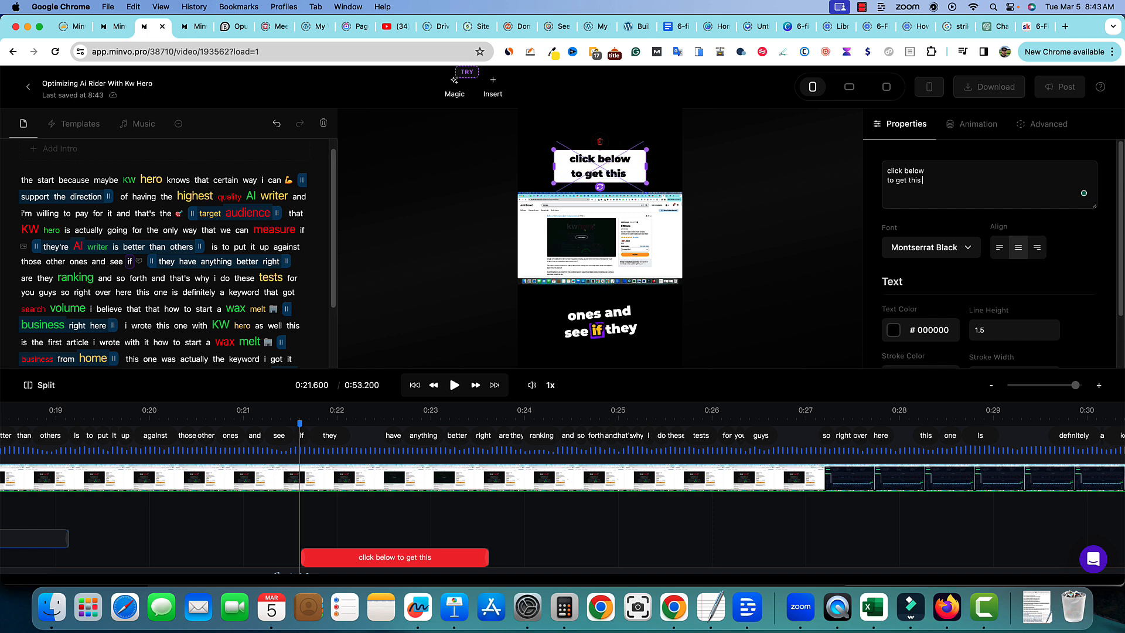
type(" soft")
type("w")
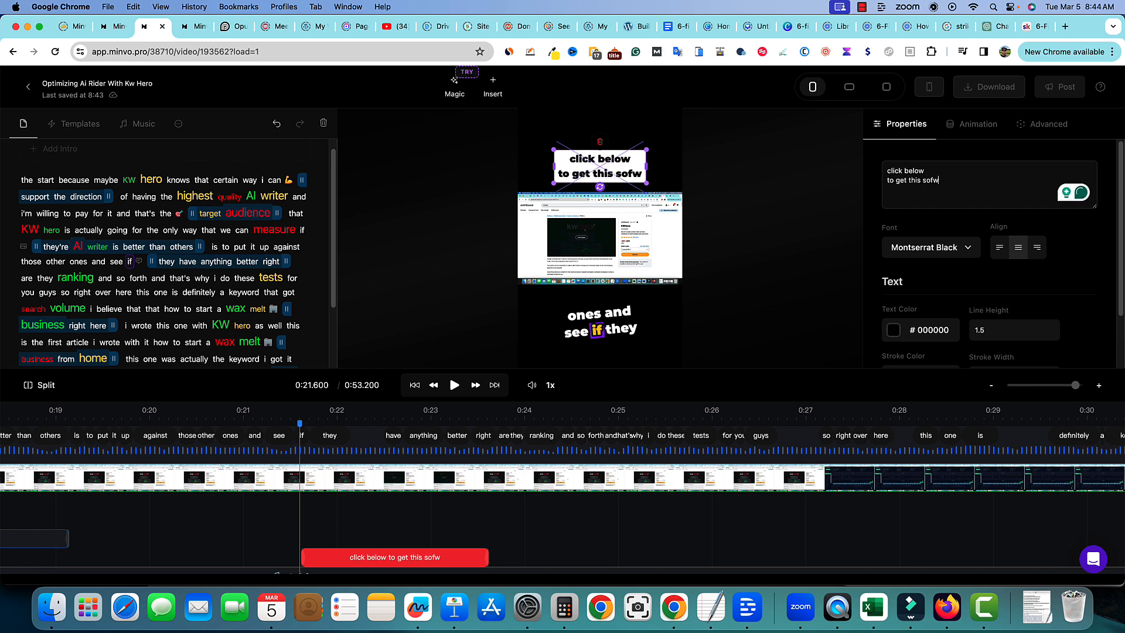
key("BackSpace")
type("tware")
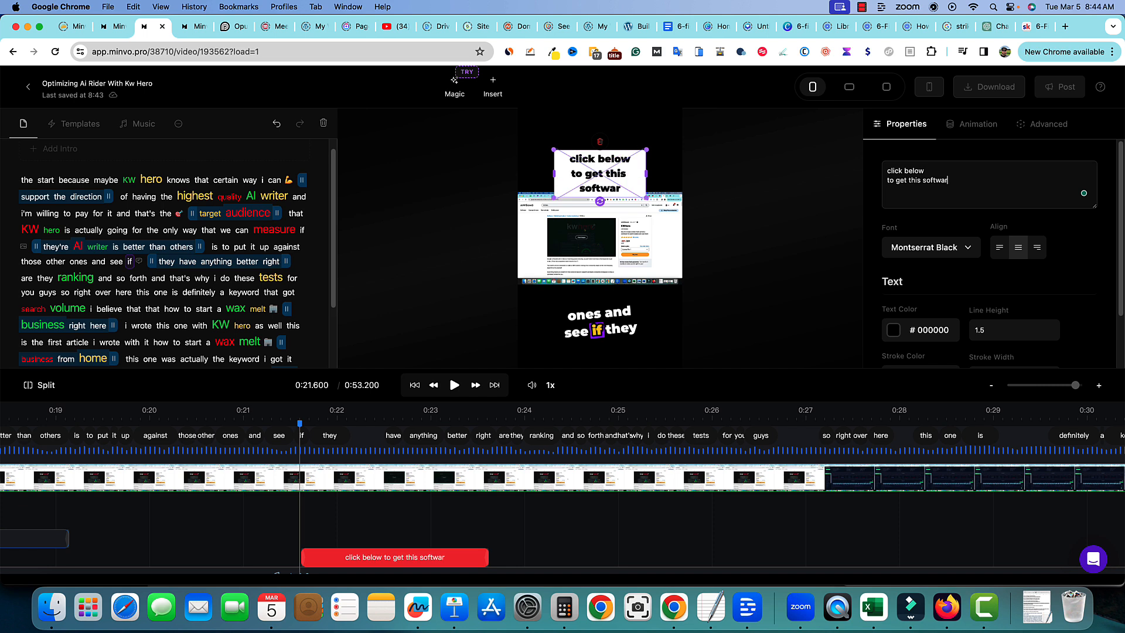
Deselect the text overlay and play the short past it to check its appearance
left_click(641, 145)
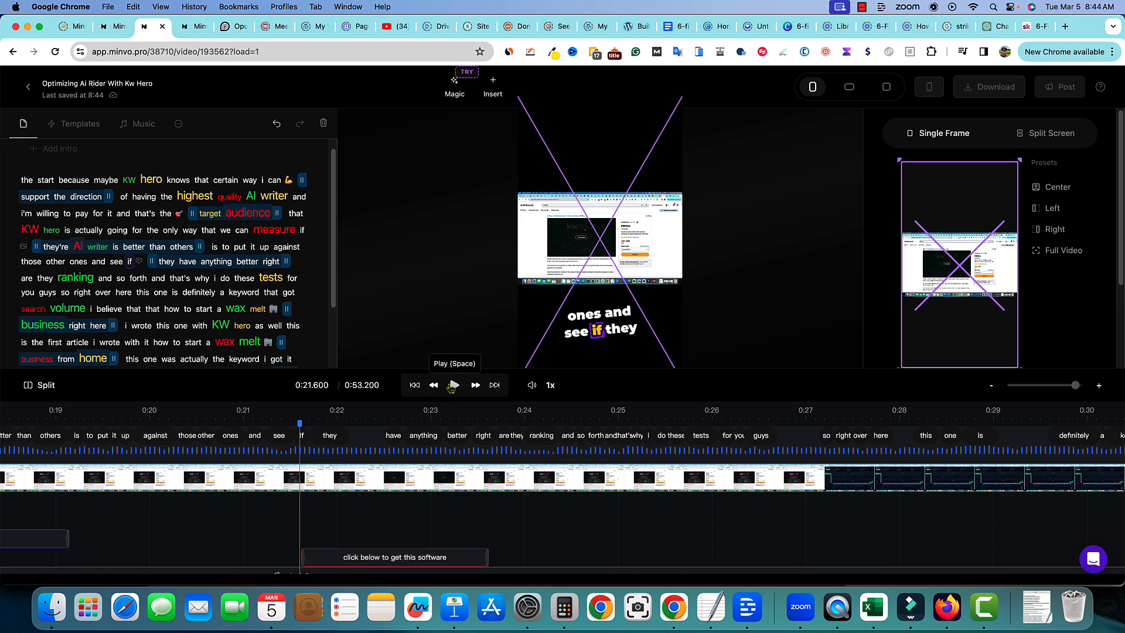
left_click(453, 386)
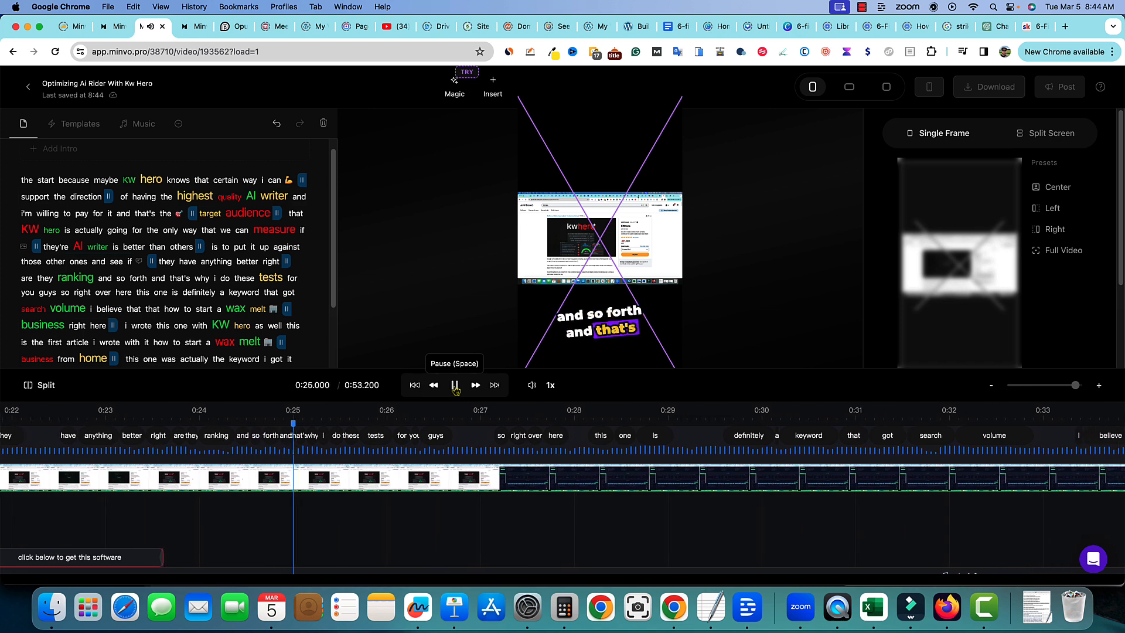
left_click(452, 386)
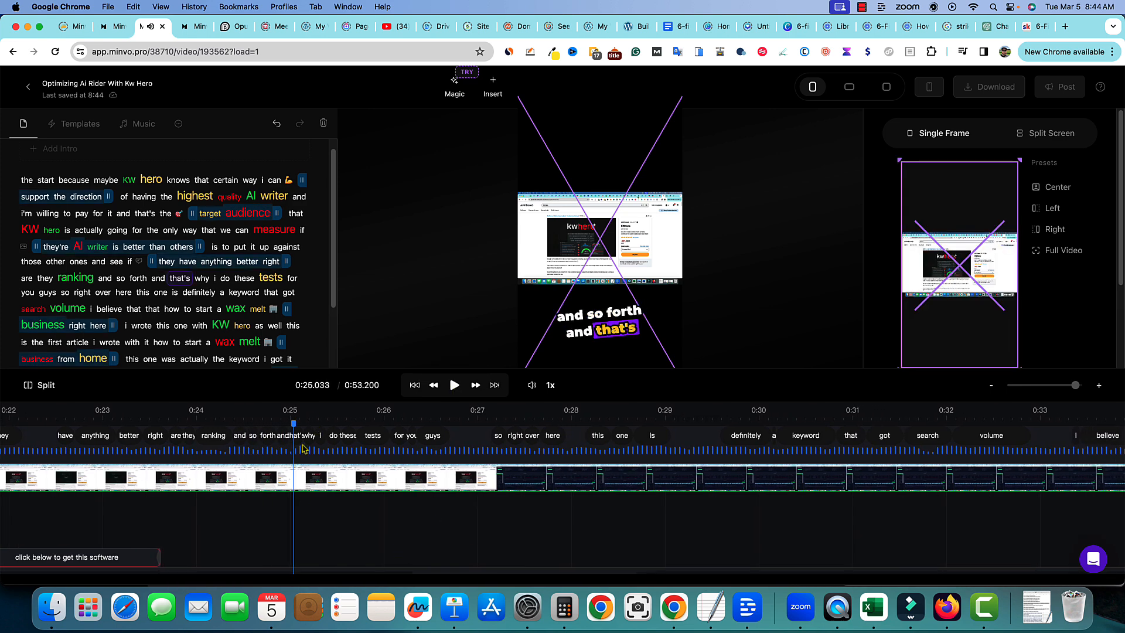
Insert an emoji overlay at about 0:25.087 and set it to the tilted, rolling-on-the-floor laughing face
right_click(294, 503)
left_click(287, 504)
right_click(299, 504)
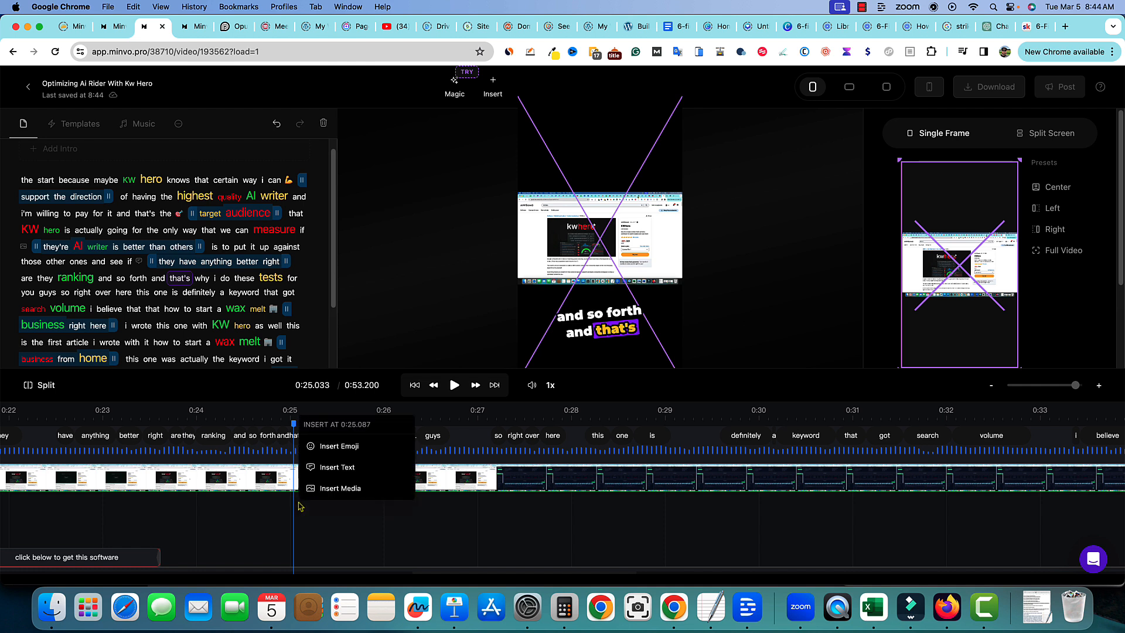
left_click(344, 448)
left_click(970, 180)
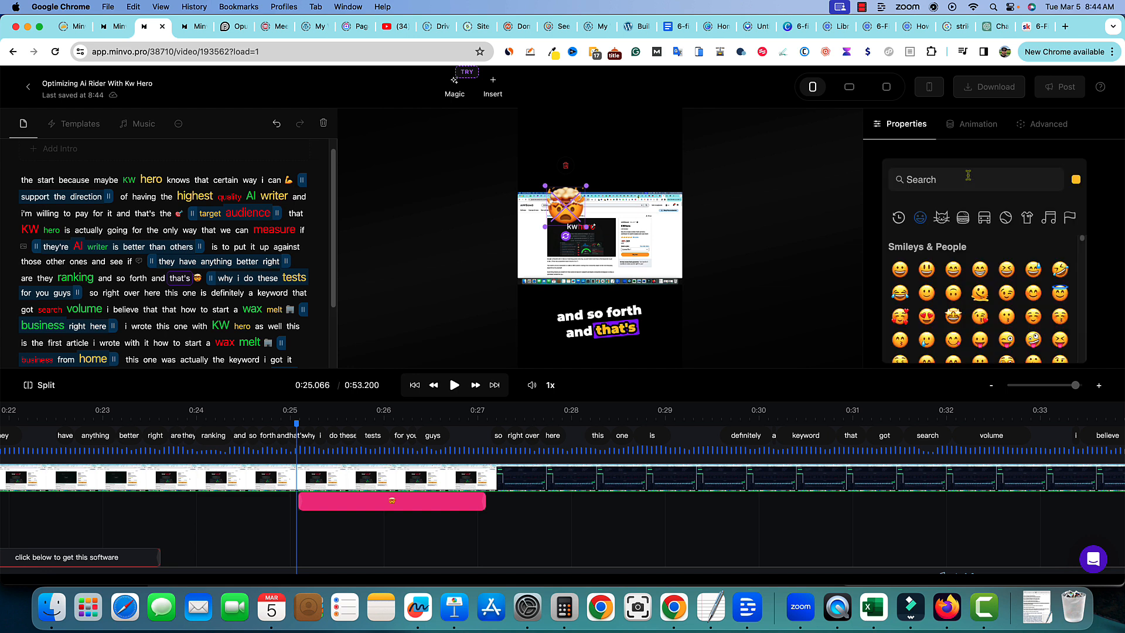
left_click(1060, 269)
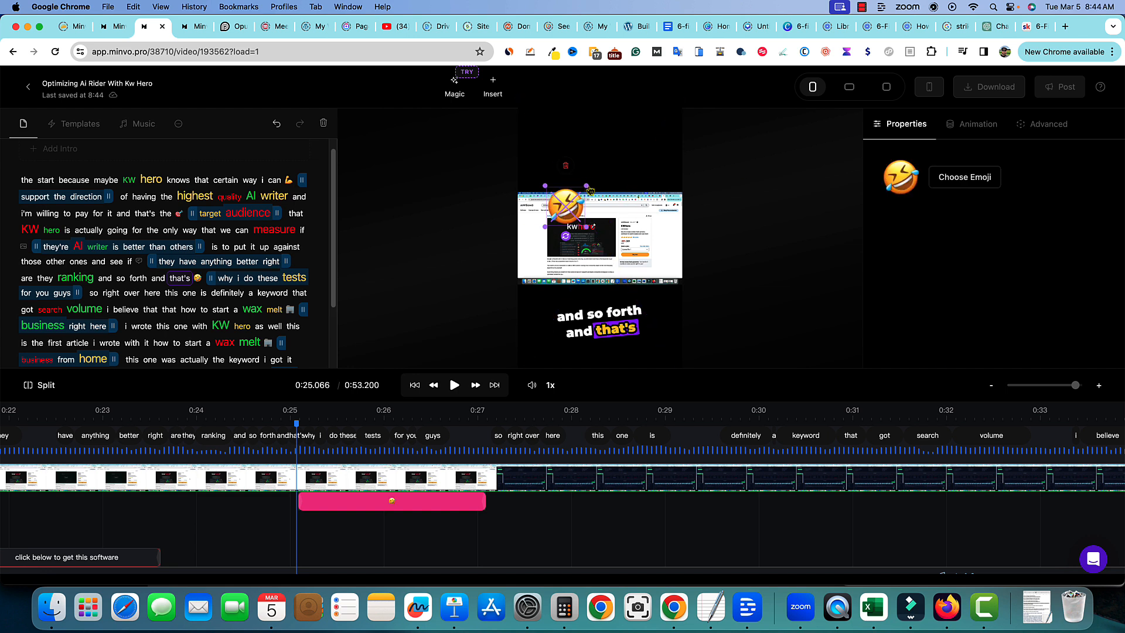
Enlarge the laughing emoji, center it over the screen recording's upper edge, and preview that part of the short
left_click_drag(586, 186, 629, 143)
left_click_drag(571, 206, 597, 169)
left_click_drag(660, 234, 642, 216)
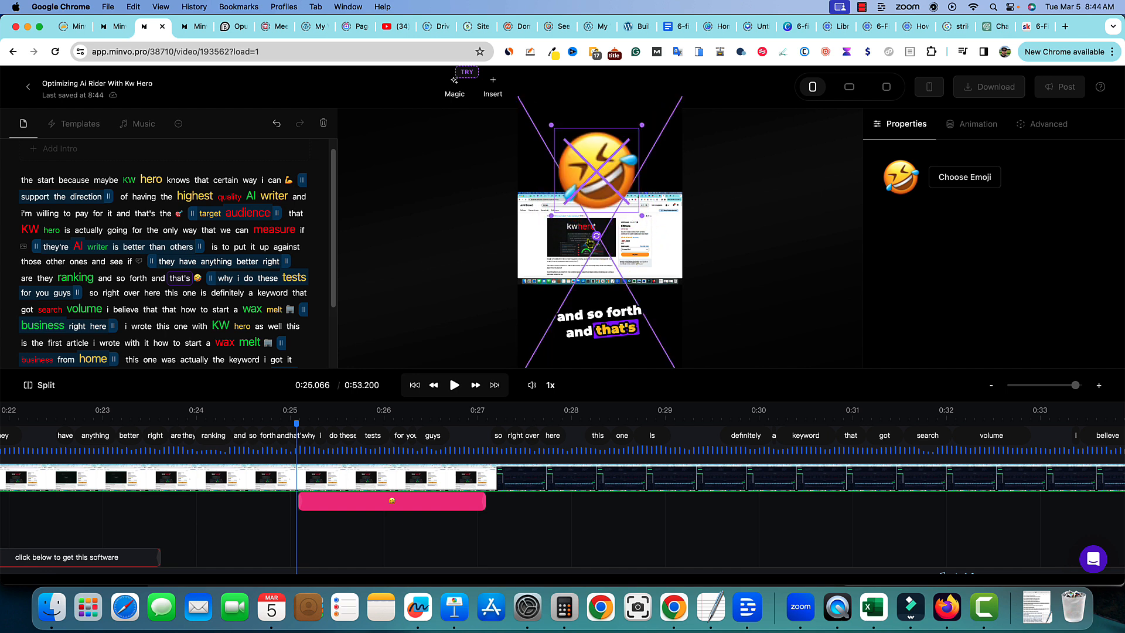
left_click(453, 385)
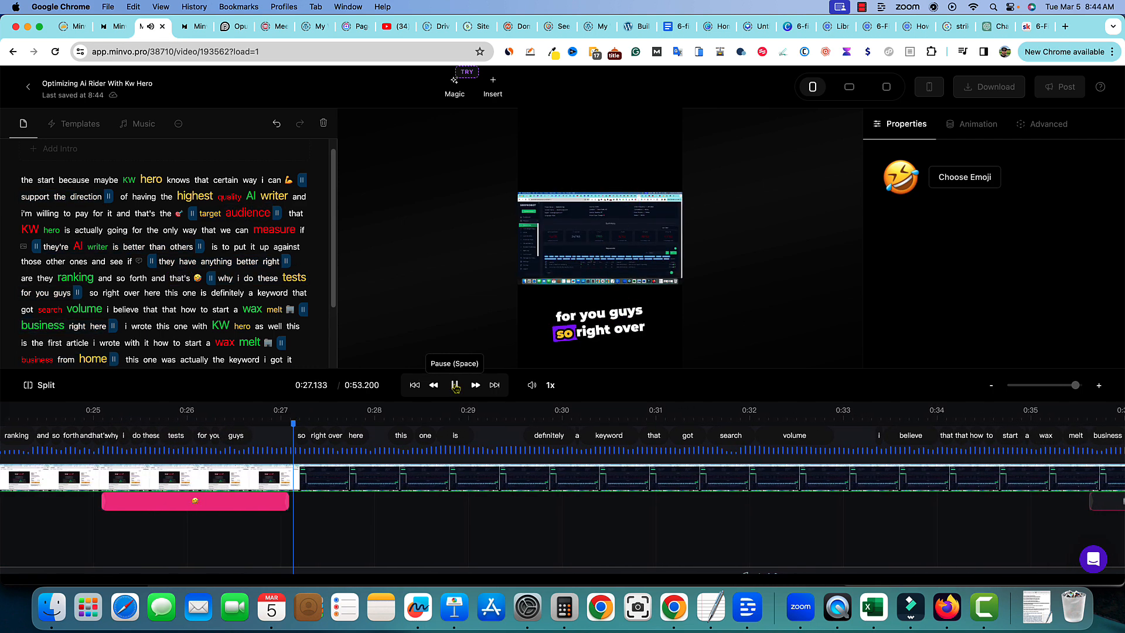
left_click(455, 385)
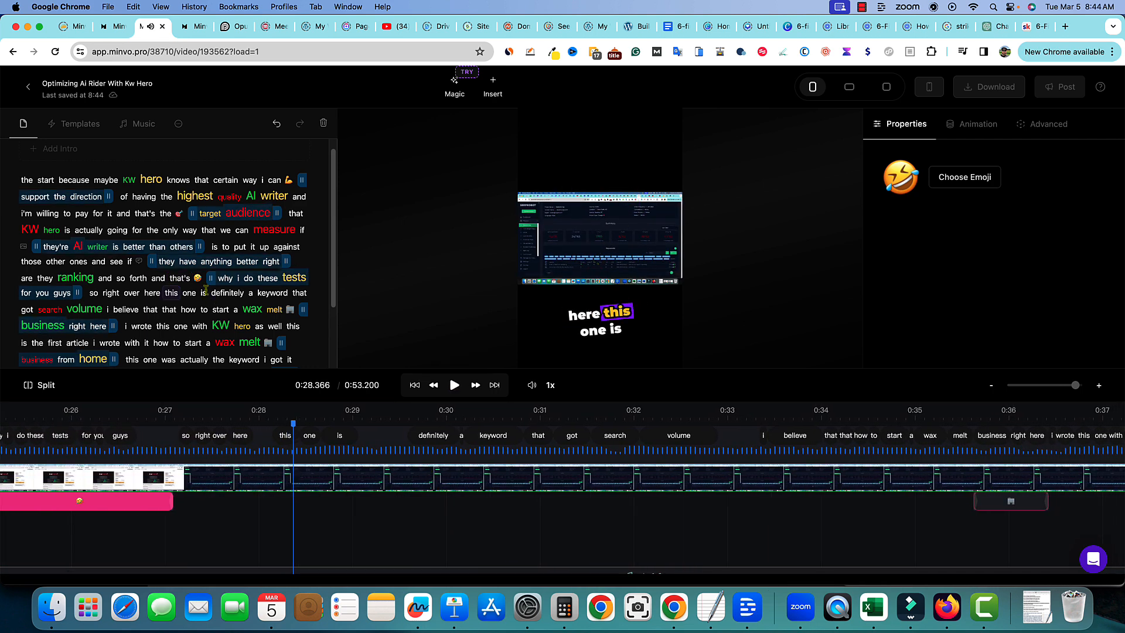
Add a media overlay to the transcript phrase "is the first article i wrote with it how to start a"
scroll(176, 223, "down", 3)
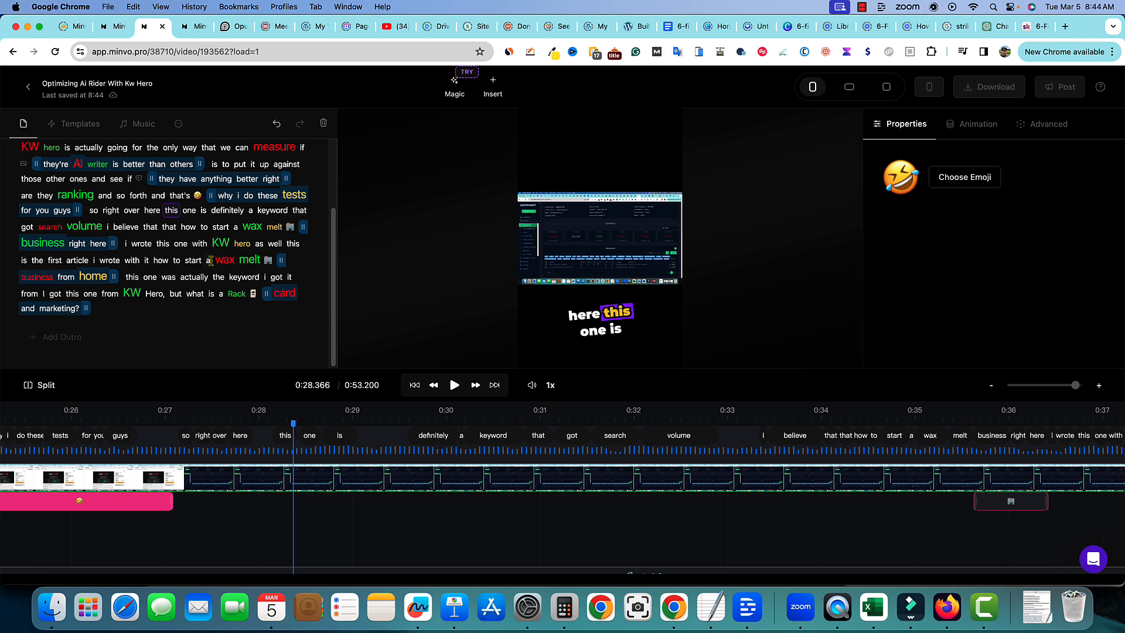
left_click_drag(209, 260, 49, 263)
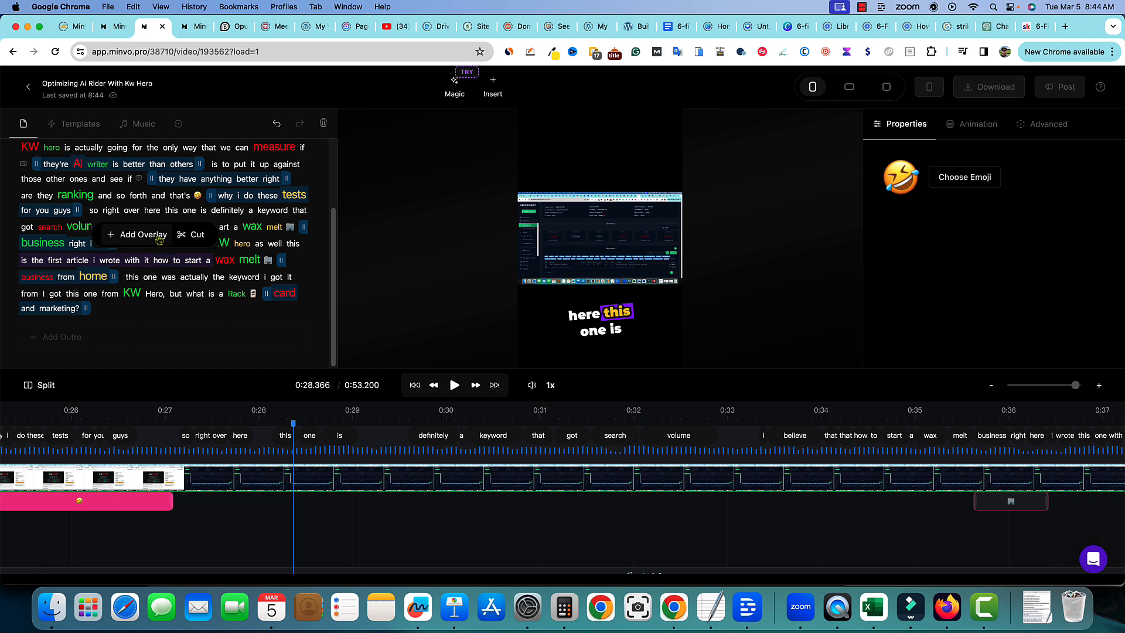
left_click(152, 241)
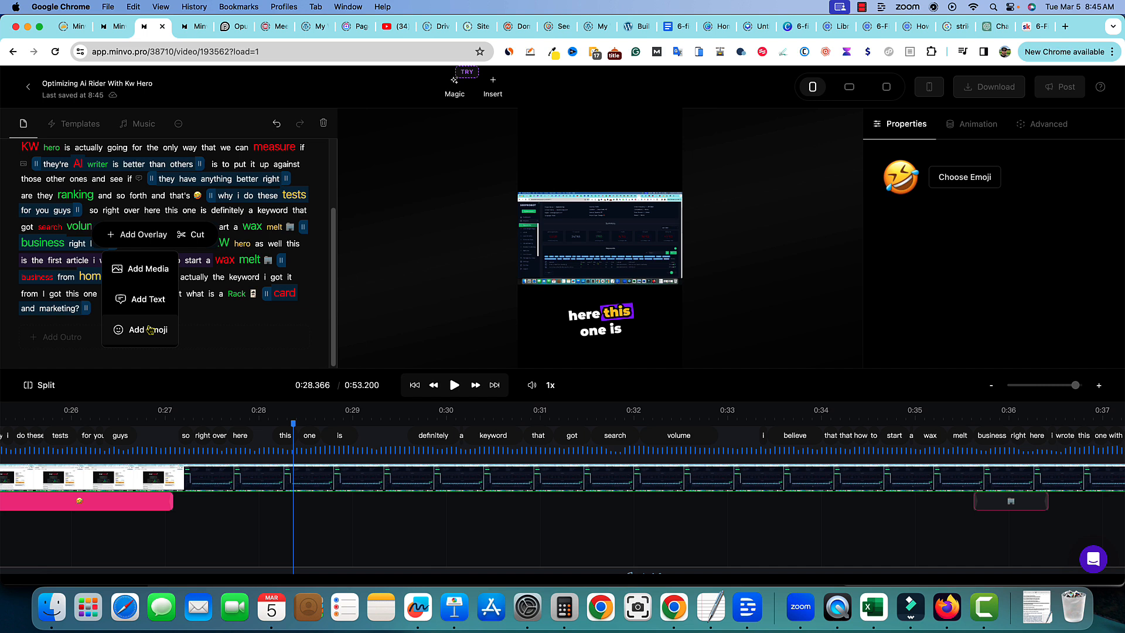
left_click(148, 269)
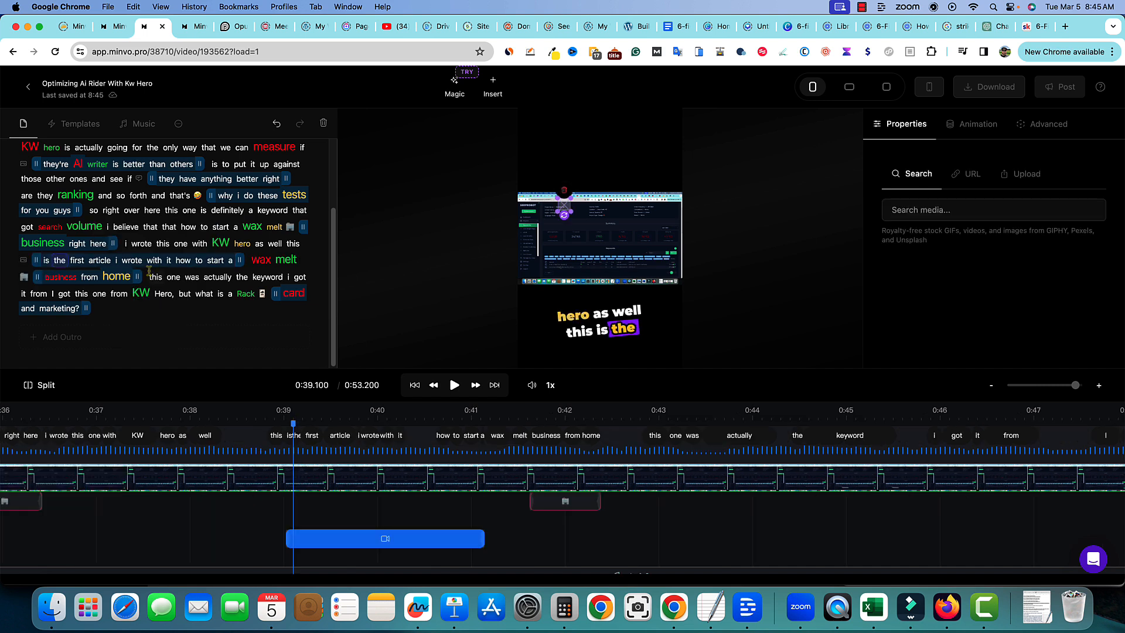
left_click(942, 217)
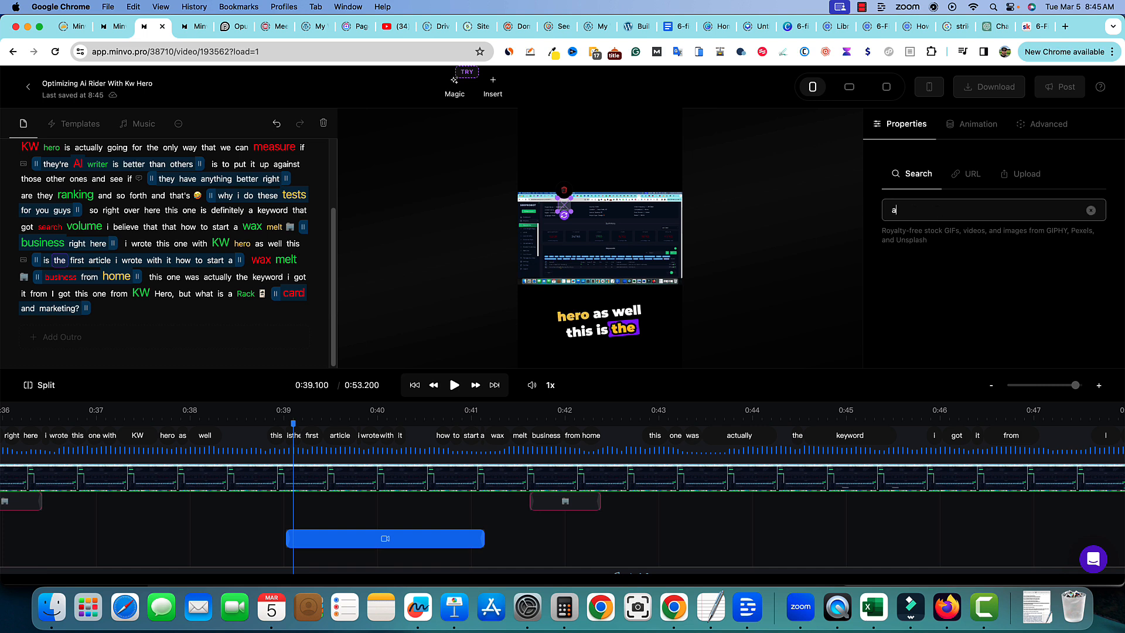
type("article")
key("BackSpace")
key("BackSpace")
key("BackSpace")
key("BackSpace")
key("BackSpace")
key("BackSpace")
key("BackSpace")
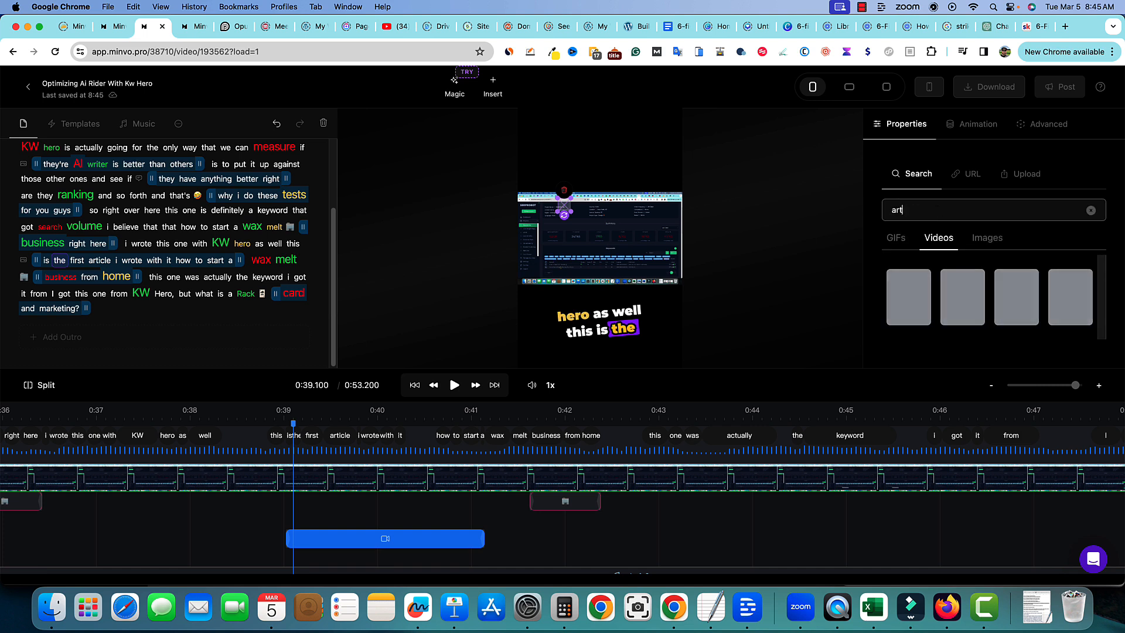
Search the stock videos for "writing" and use the overhead clip of a person at a desk covered in sticky notes
type("writing")
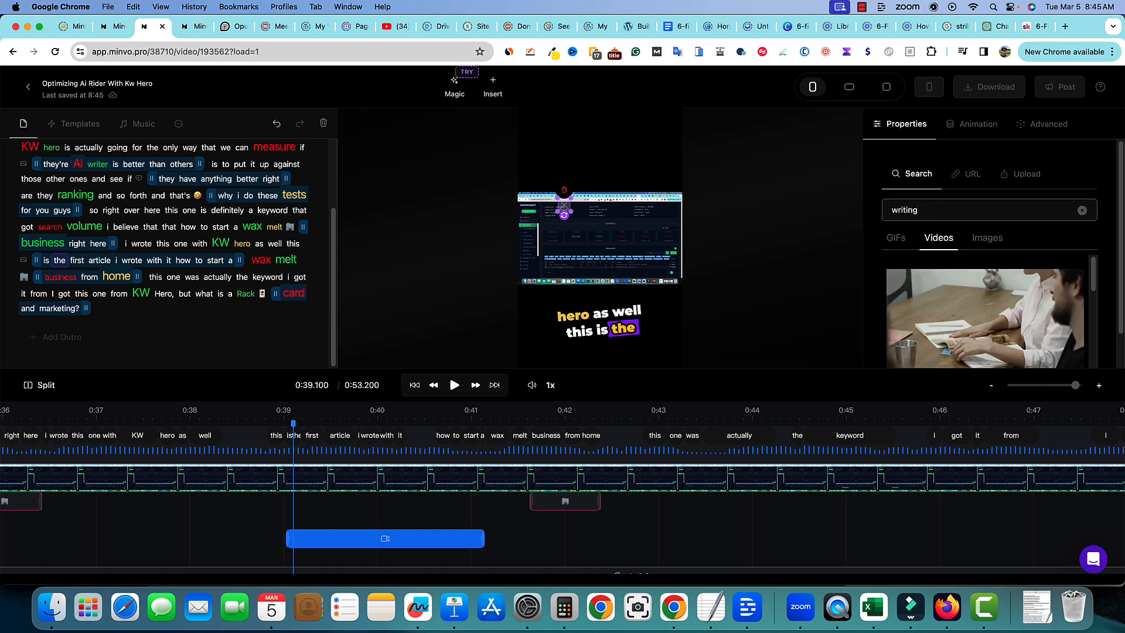
scroll(1005, 316, "down", 2)
scroll(1009, 305, "up", 2)
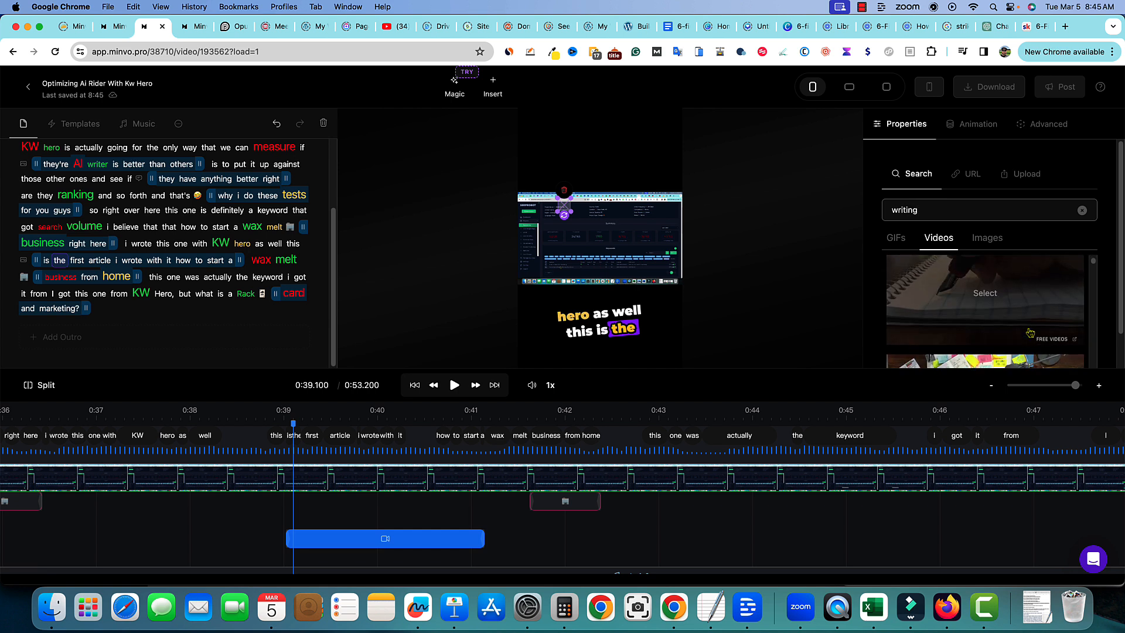
scroll(1030, 332, "up", 1)
scroll(1030, 332, "down", 3)
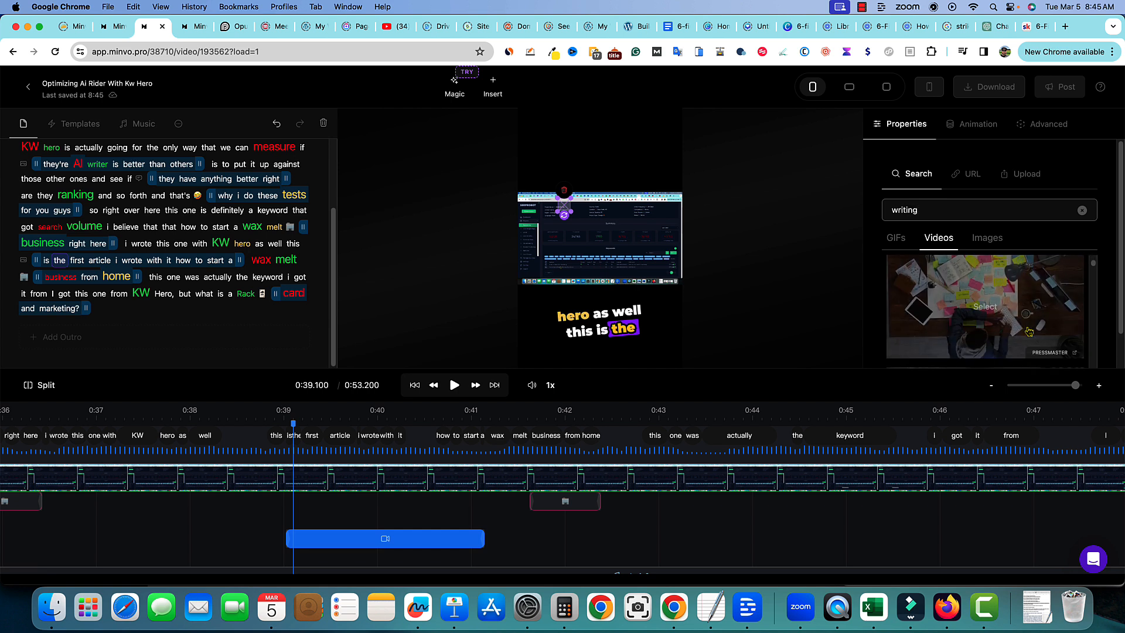
left_click(1030, 331)
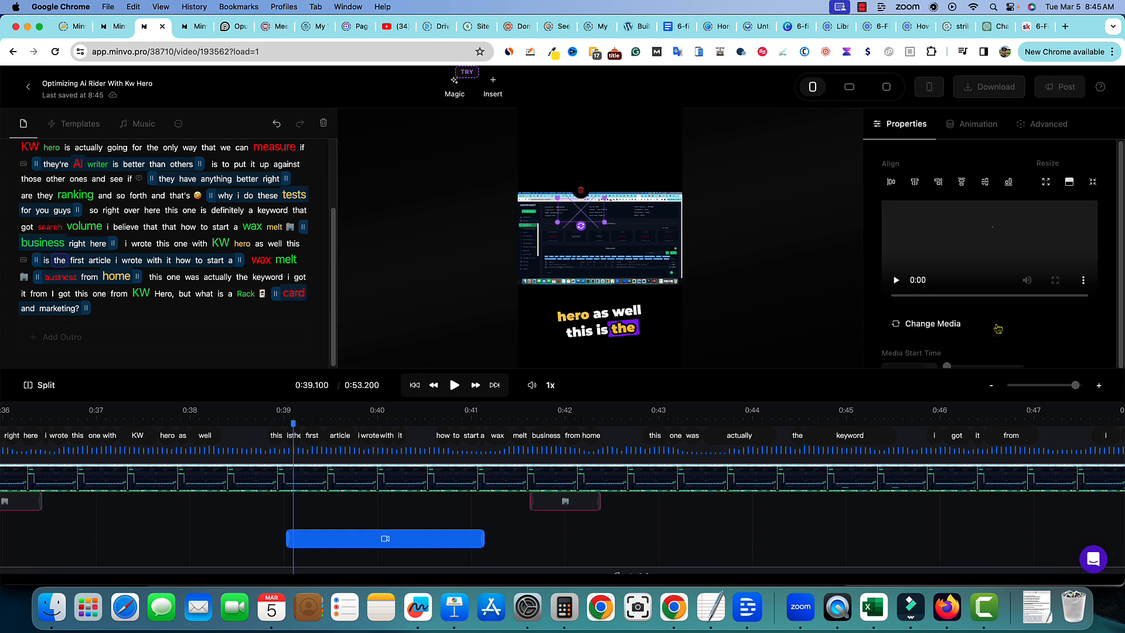
Enlarge the desk clip to span the frame's width, position it over the screen recording above the captions, and deselect it
left_click_drag(637, 226, 593, 190)
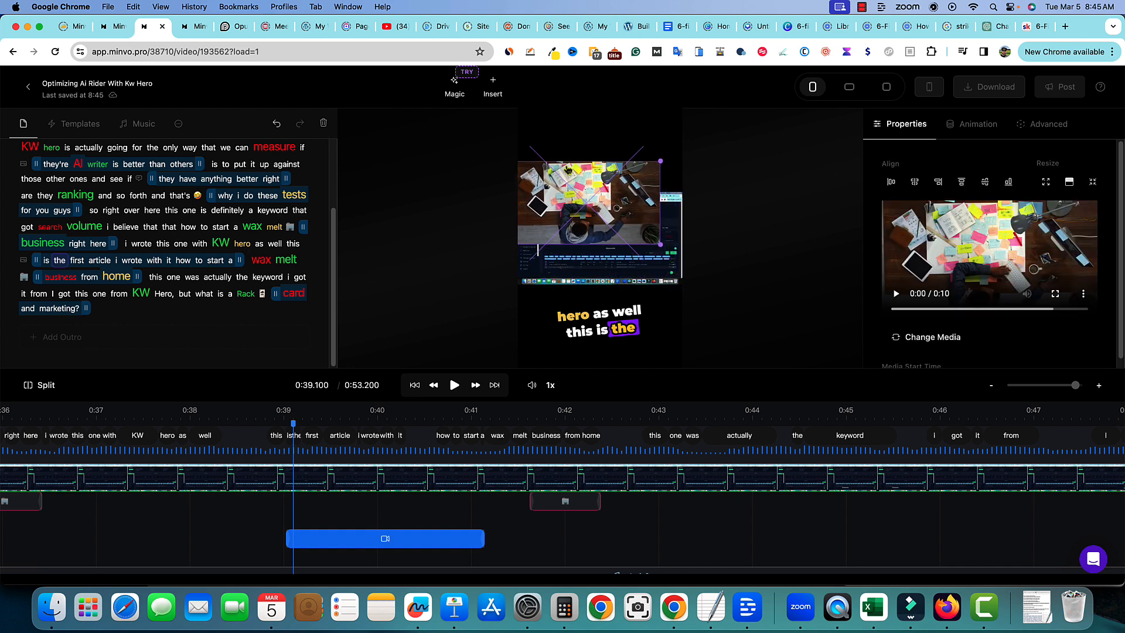
left_click_drag(664, 254, 684, 273)
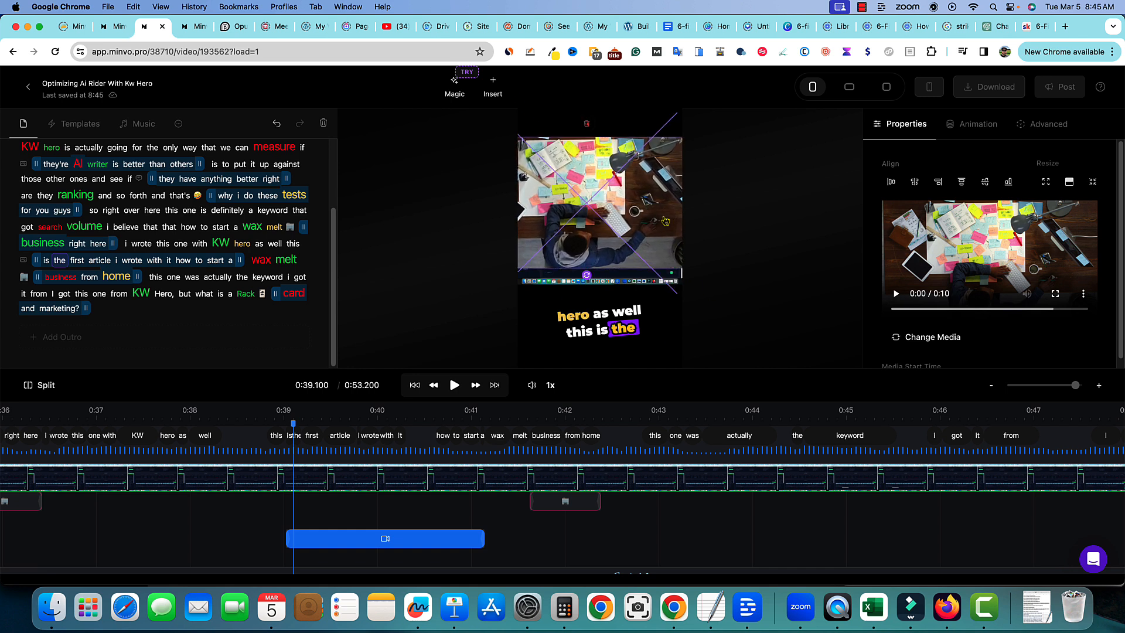
left_click_drag(666, 222, 660, 245)
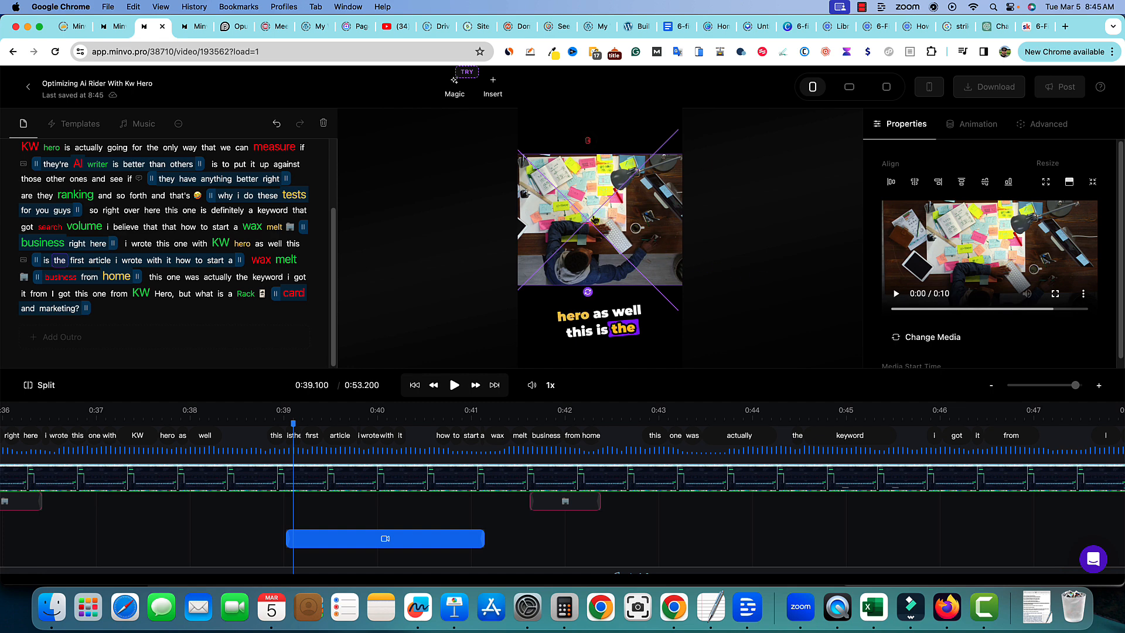
left_click(750, 223)
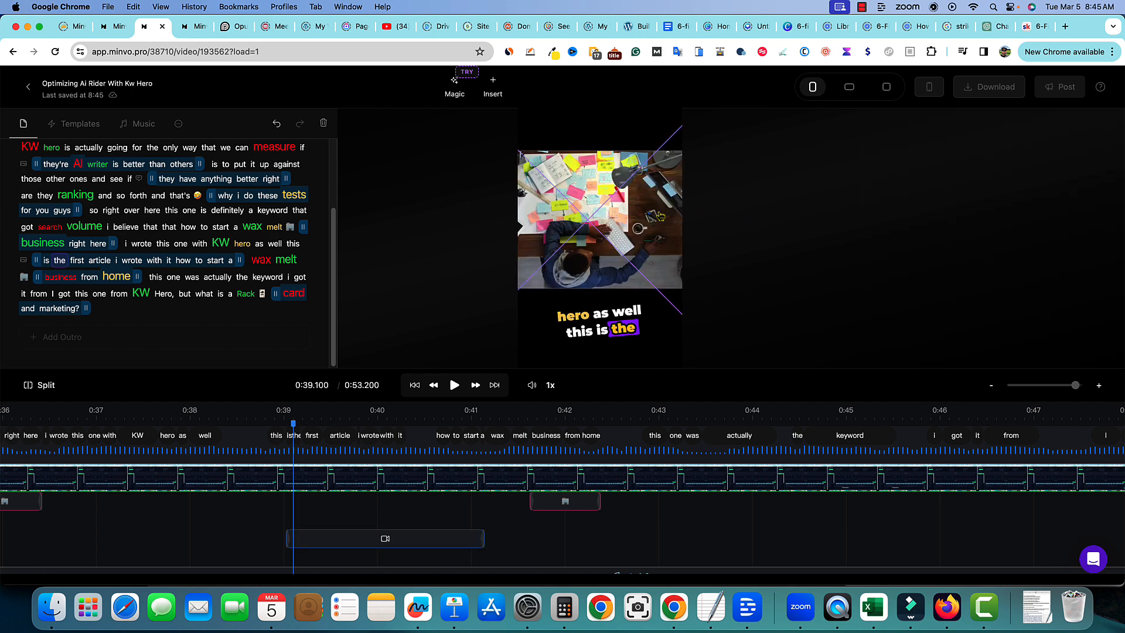
Try the center, left, right, top, middle and bottom alignments and the Fit to Frame resize on the desk clip
left_click(630, 229)
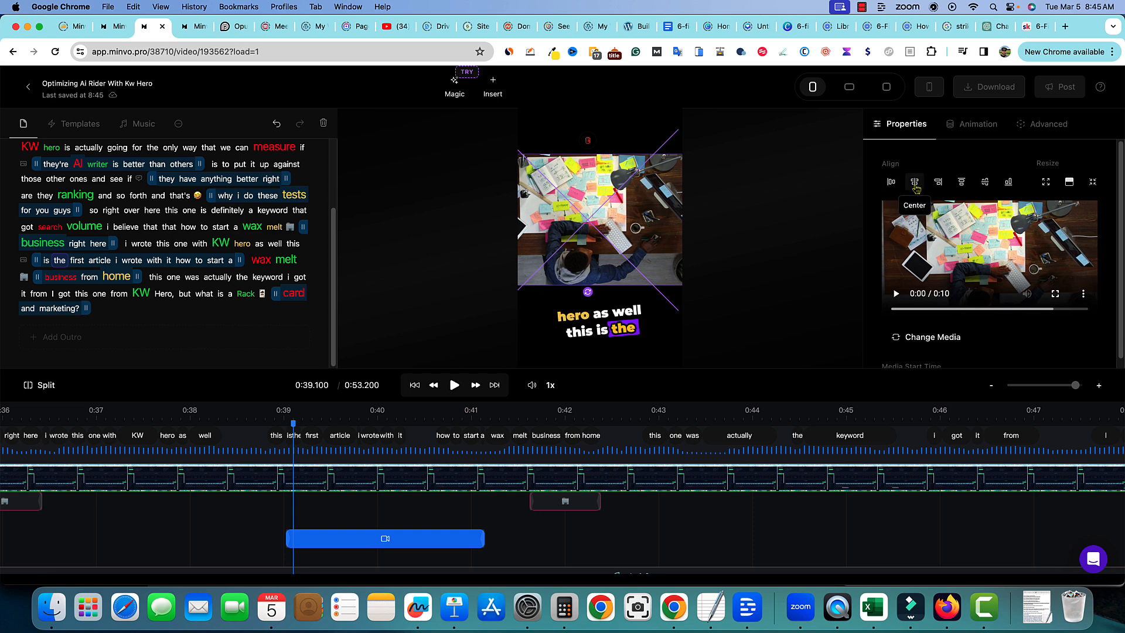
left_click(915, 182)
left_click(893, 183)
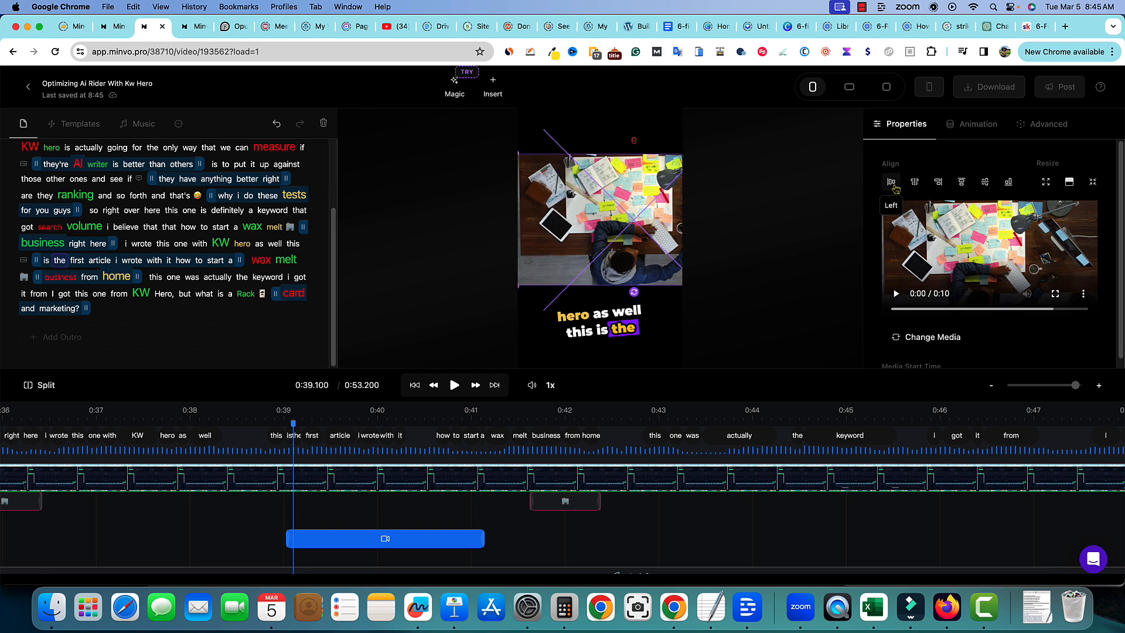
left_click(942, 185)
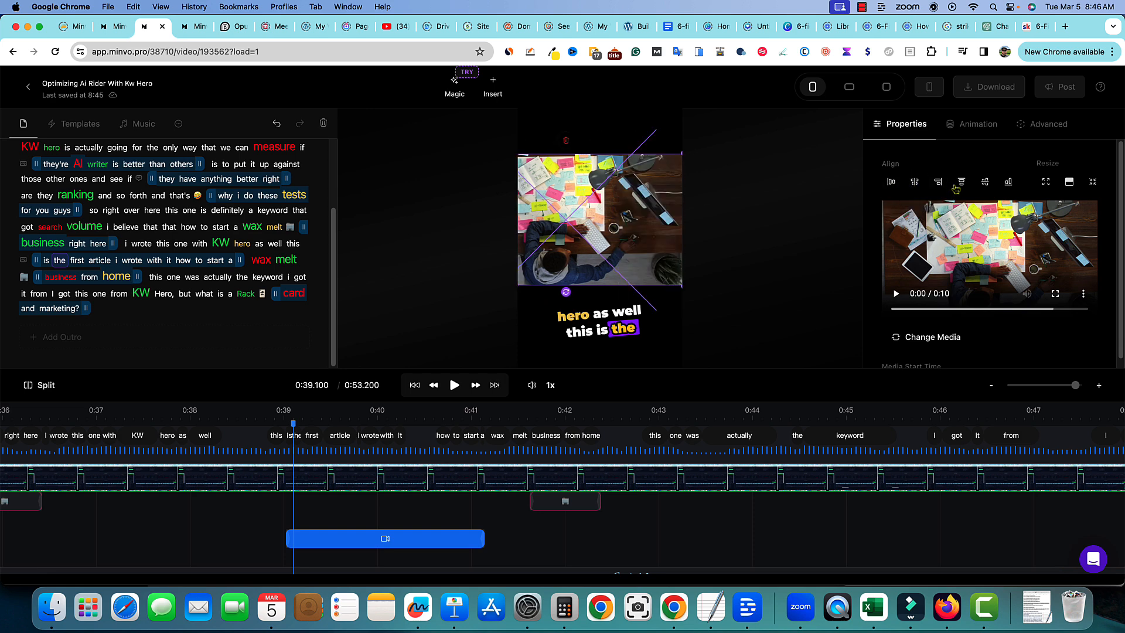
left_click(962, 183)
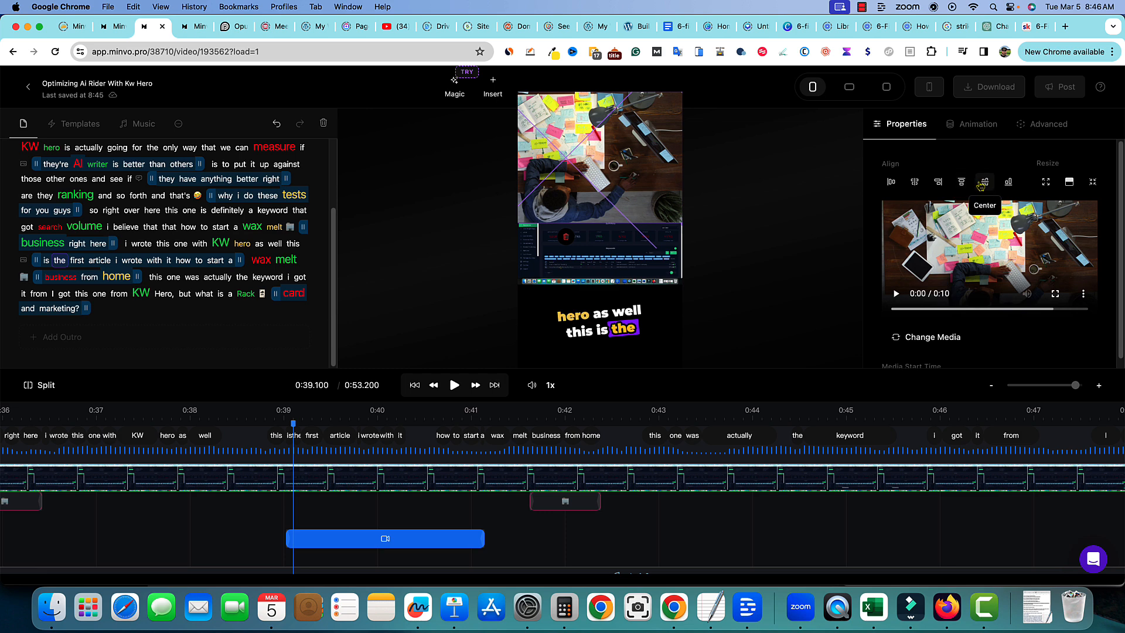
left_click(986, 183)
left_click(1009, 183)
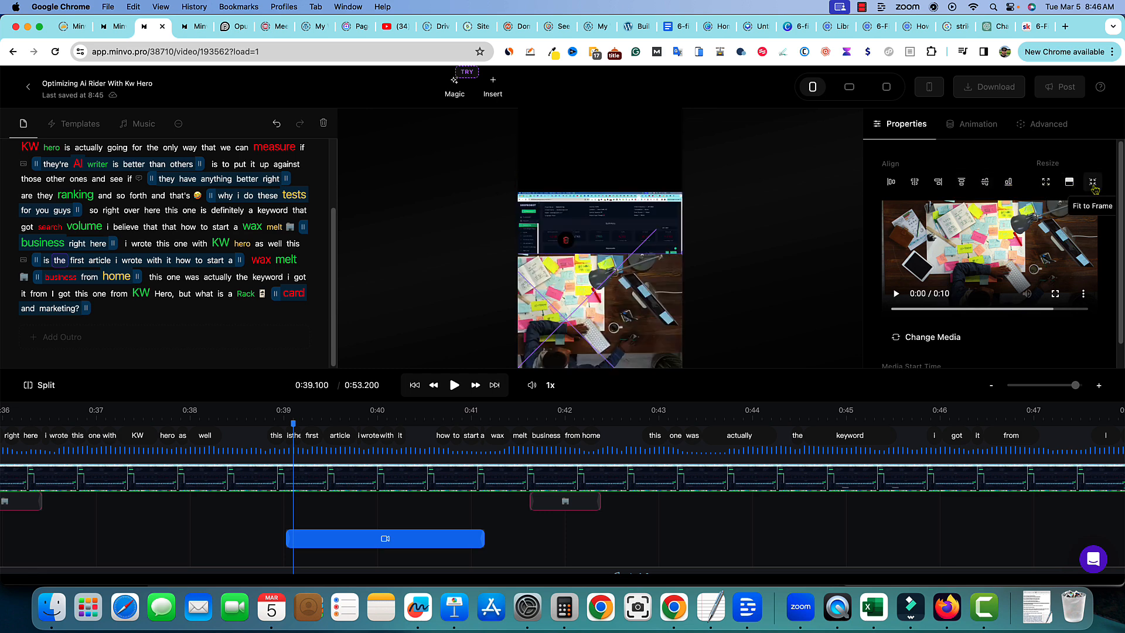
left_click(1094, 186)
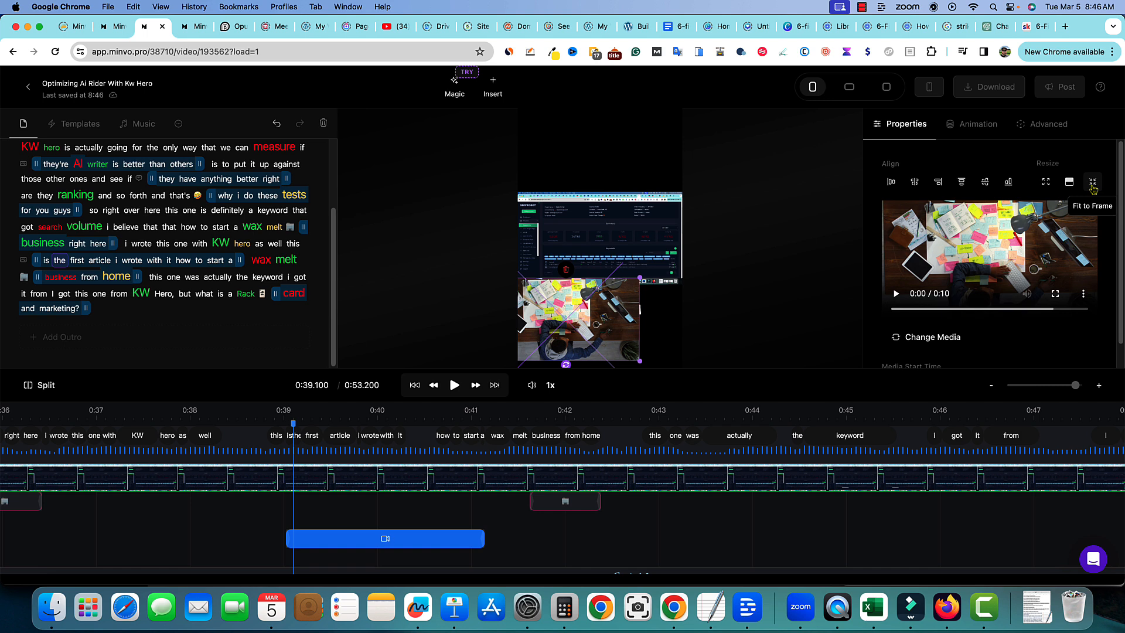
Move the desk clip back up over the screen recording and scale it to cover the recording, just above the captions
left_click_drag(645, 273, 657, 142)
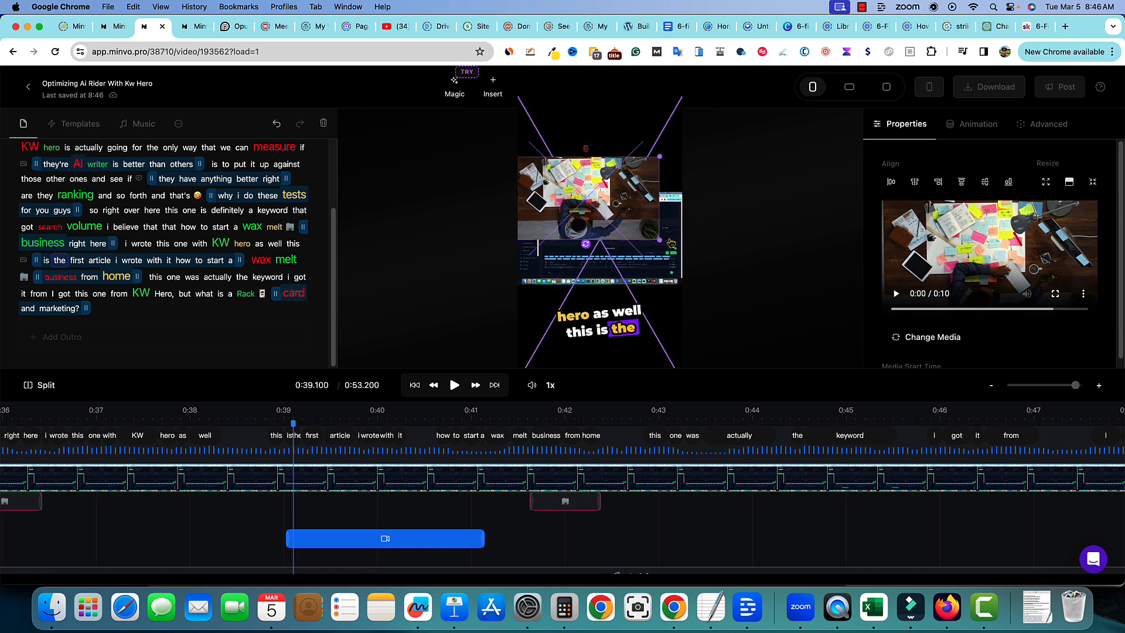
left_click_drag(664, 246, 682, 261)
left_click_drag(615, 205, 621, 231)
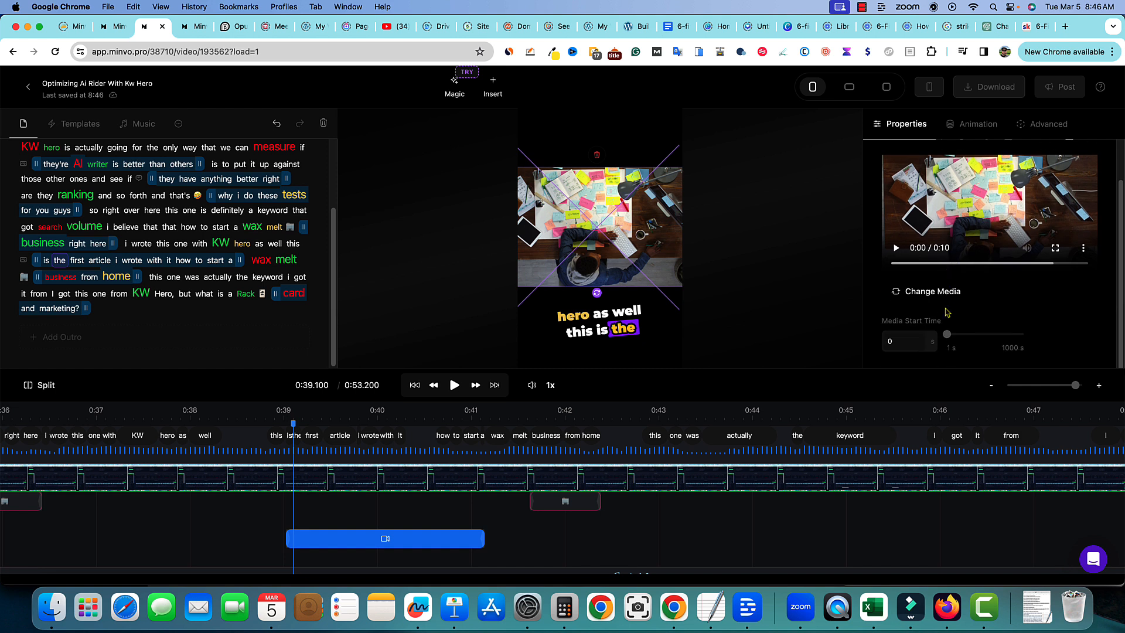
Set the desk clip's media start time to 168 s
scroll(949, 313, "down", 2)
left_click_drag(946, 335, 958, 334)
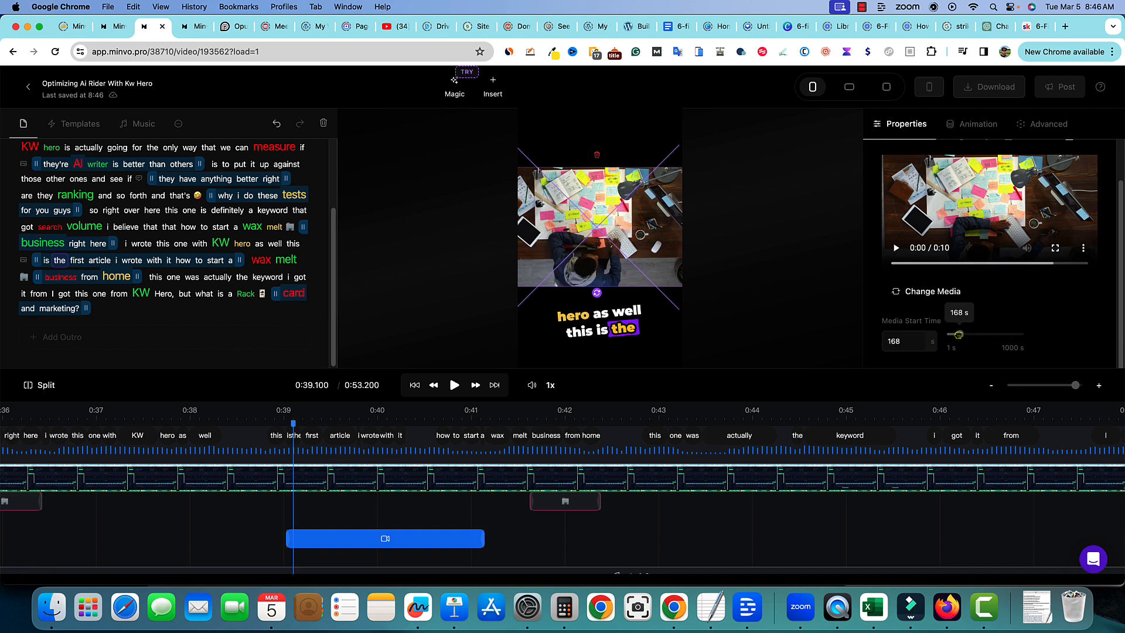
scroll(1023, 177, "up", 2)
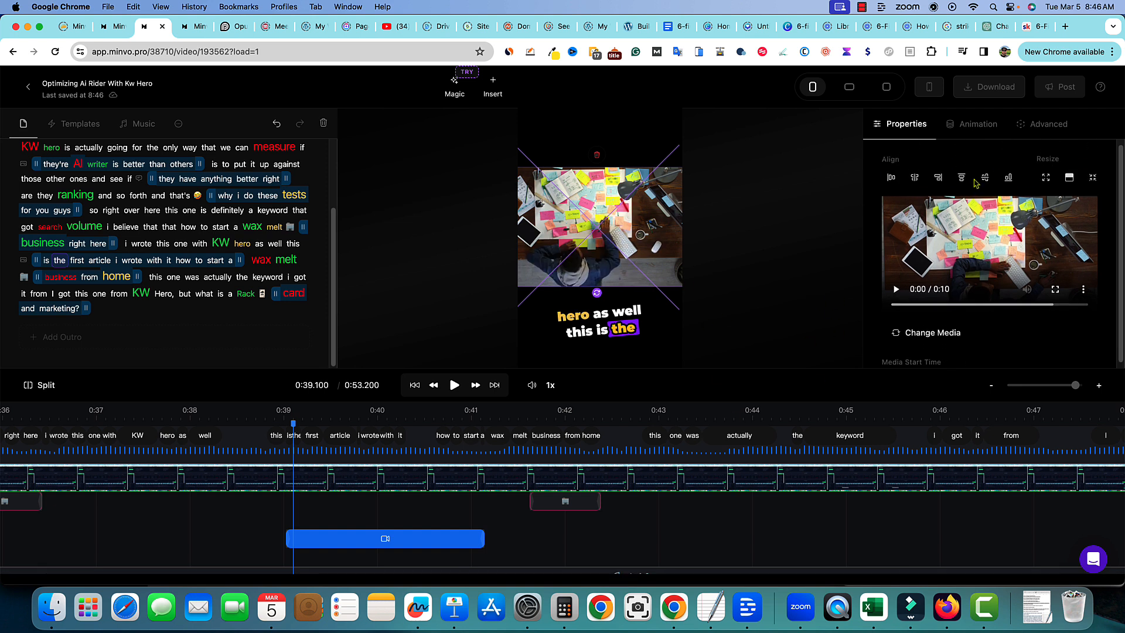
Set the desk clip's entrance animation to Slide, coming in from the left
left_click(976, 125)
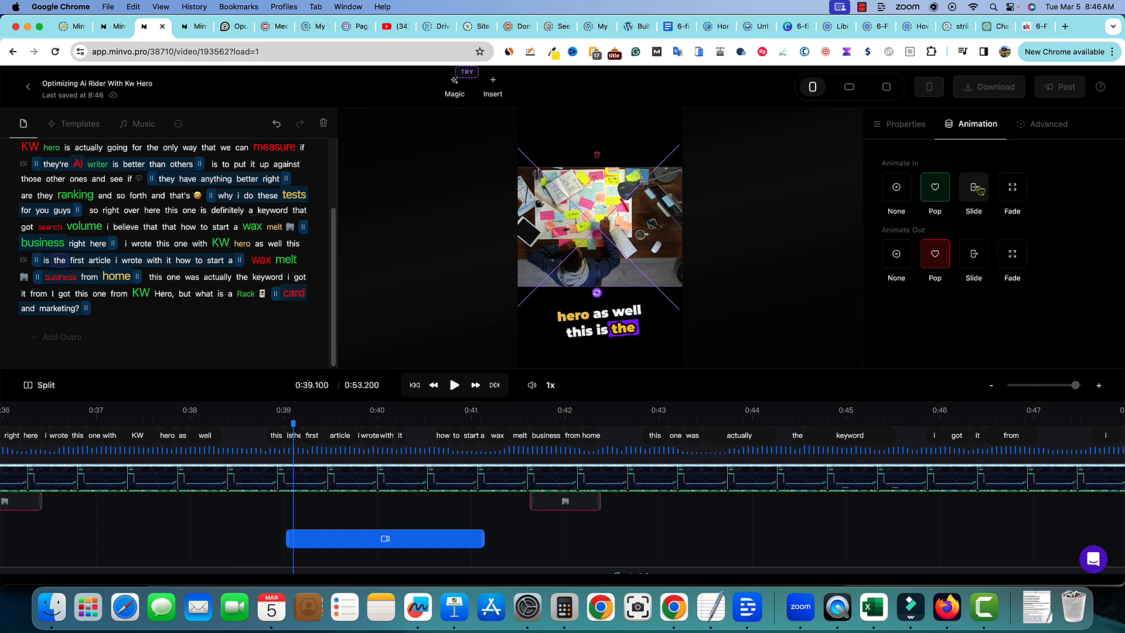
left_click(975, 187)
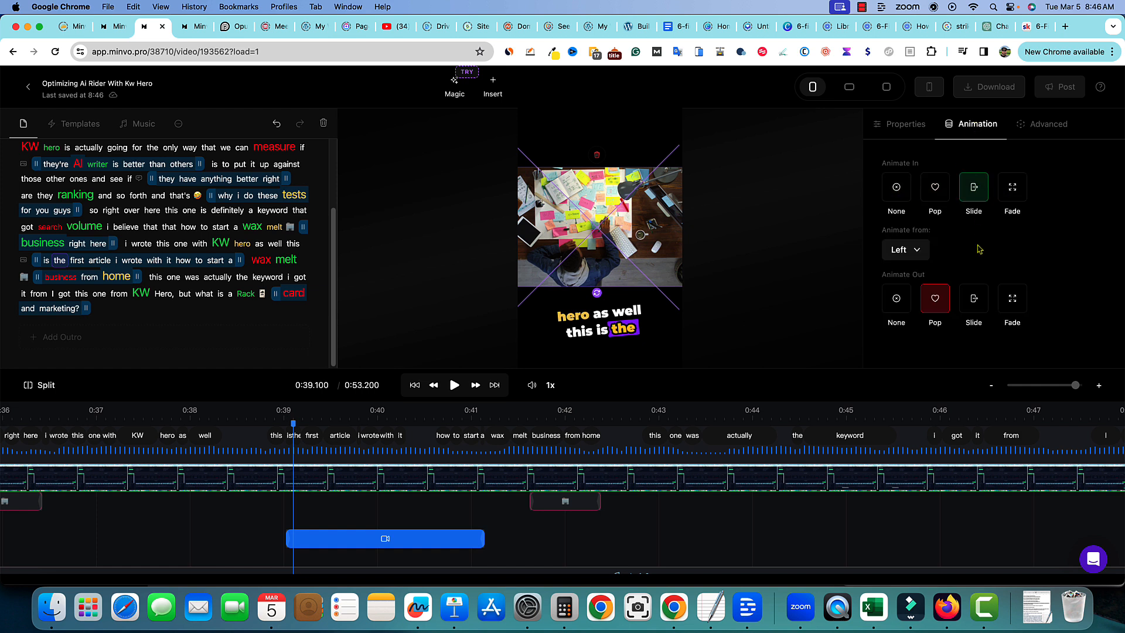
left_click(916, 252)
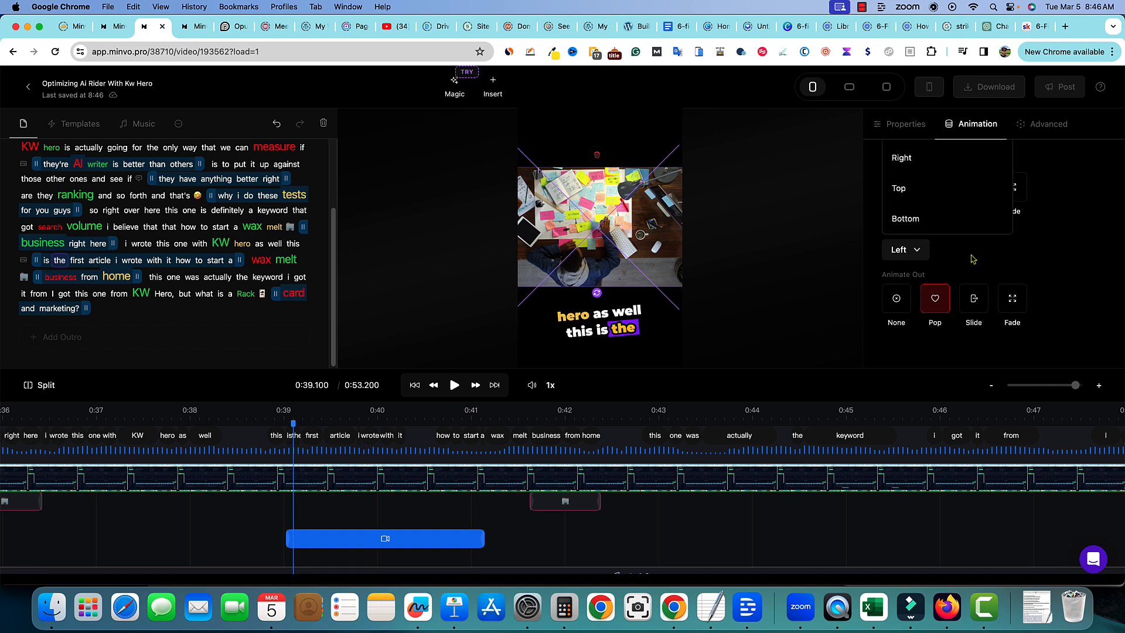
left_click(970, 260)
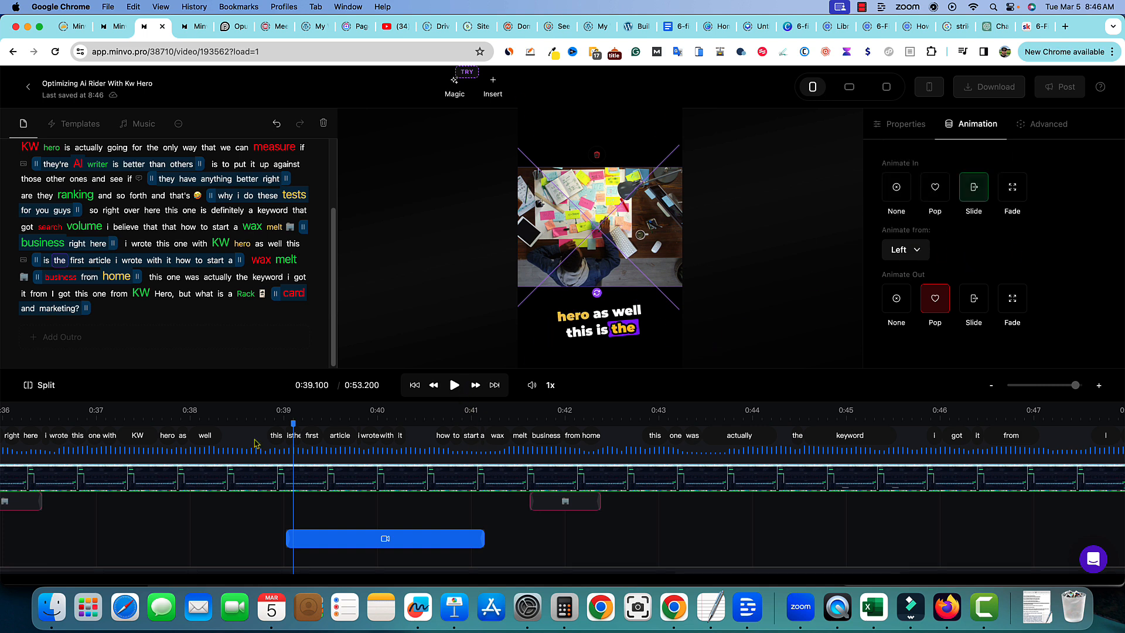
Play the short from 0:38.900, just before the desk clip, to check its slide-in, and pause after it ends
left_click_drag(293, 423, 276, 423)
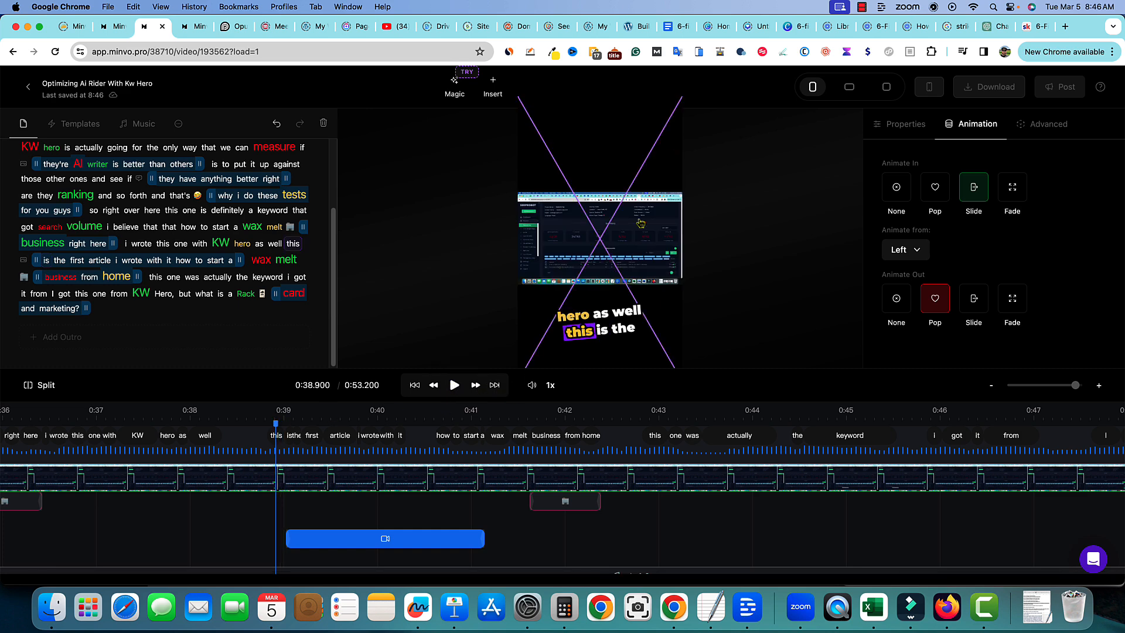
left_click(453, 385)
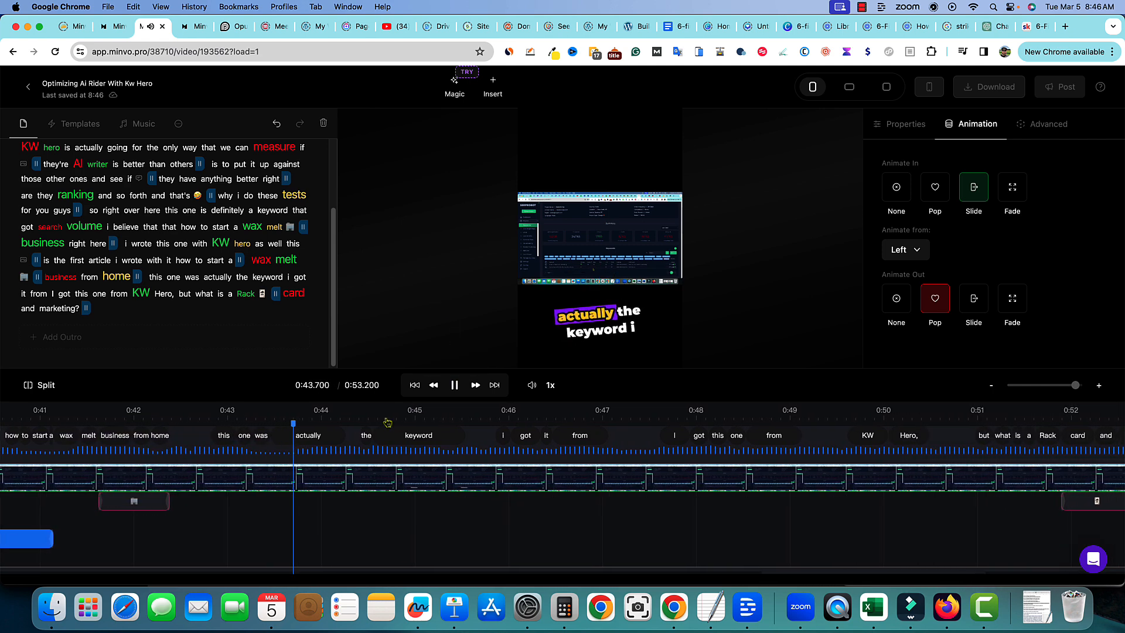
left_click(455, 385)
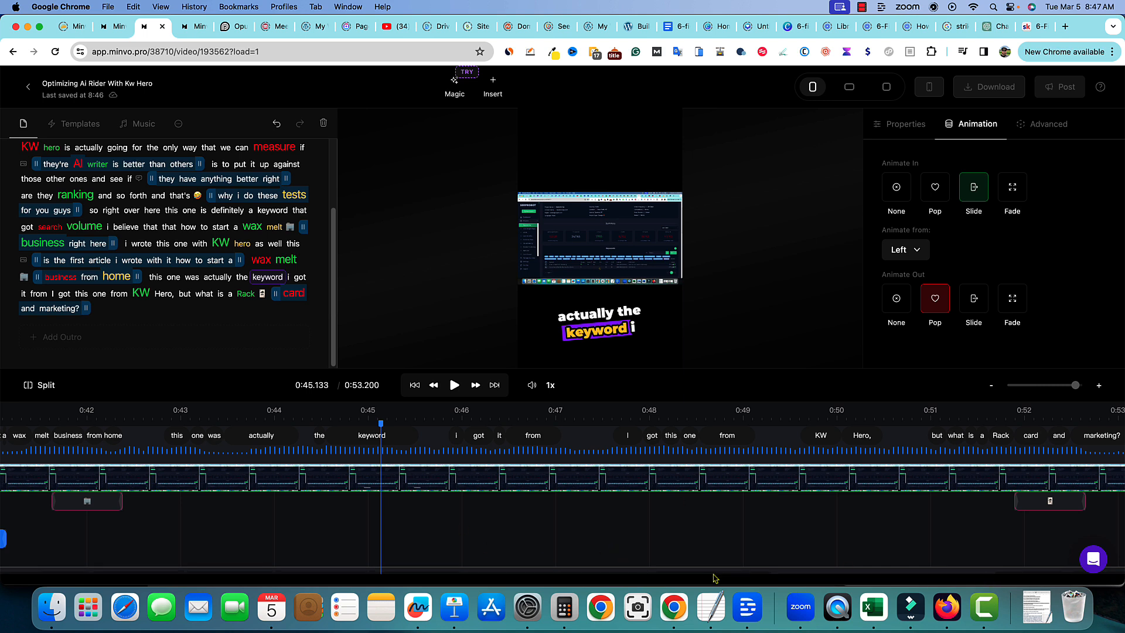
Extend the desk clip's end on the timeline to about 0:43.400, at the words "this one was"
left_click(663, 574)
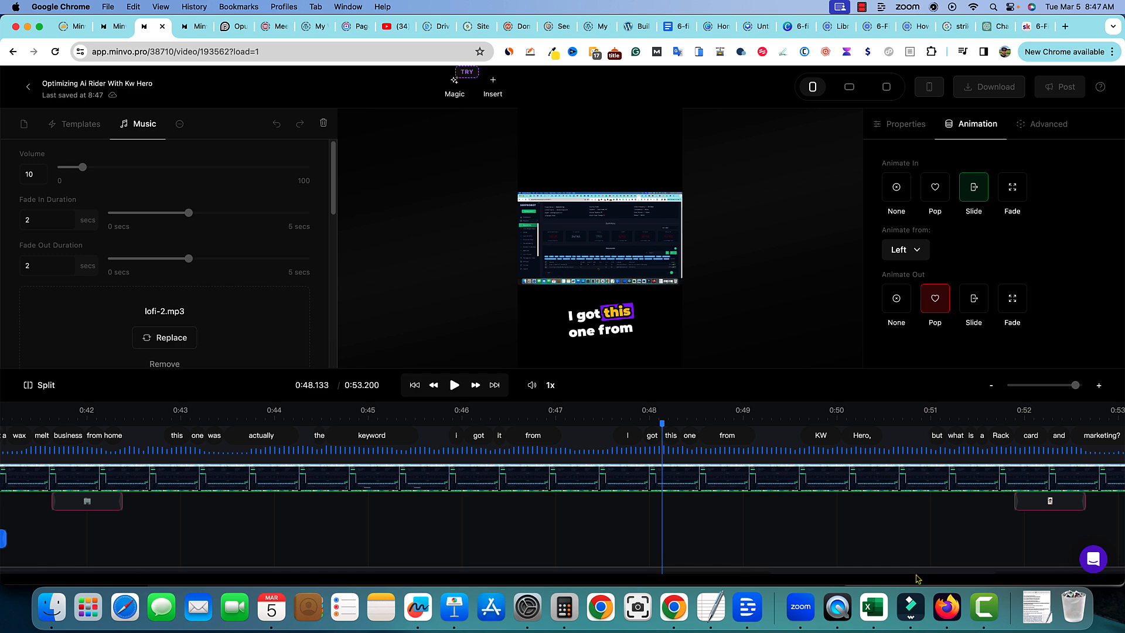
left_click_drag(917, 579, 785, 575)
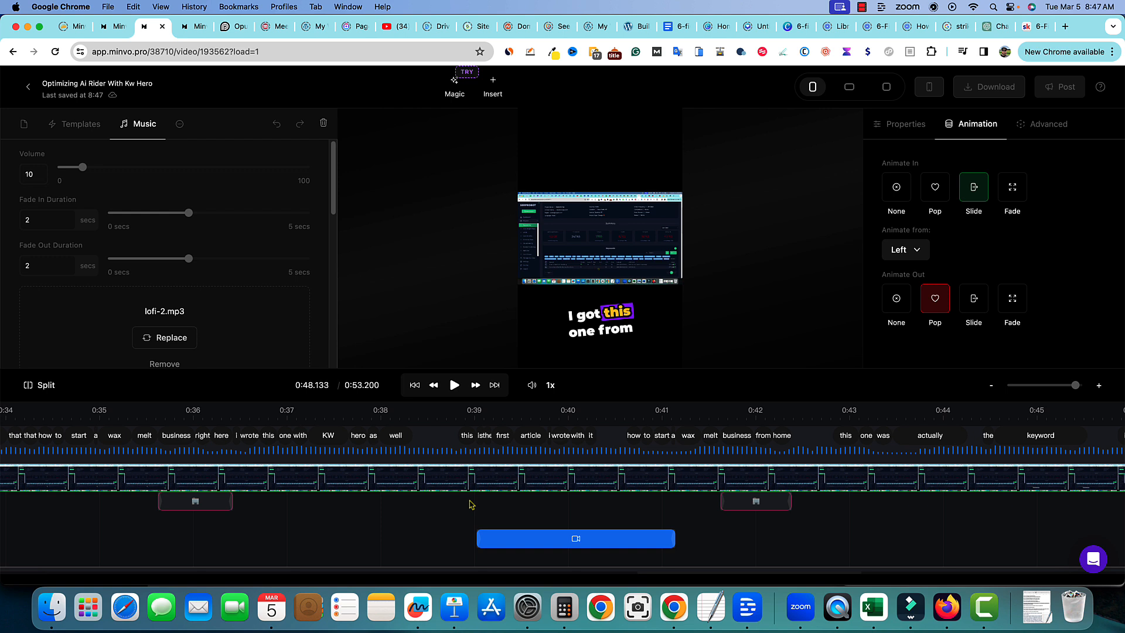
left_click(509, 461)
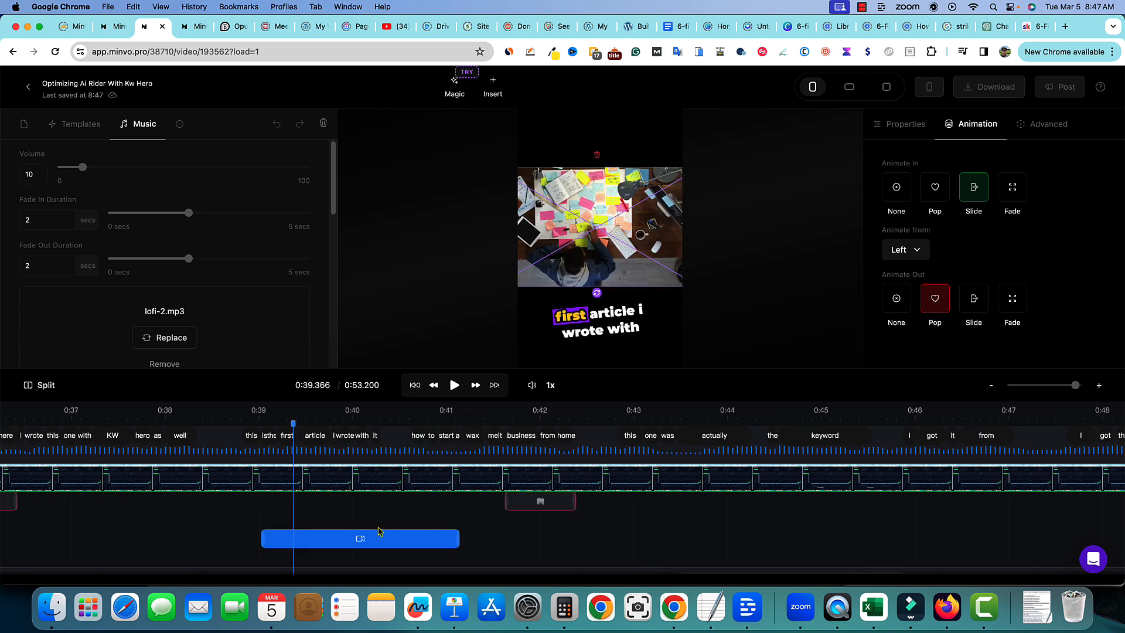
left_click(304, 536)
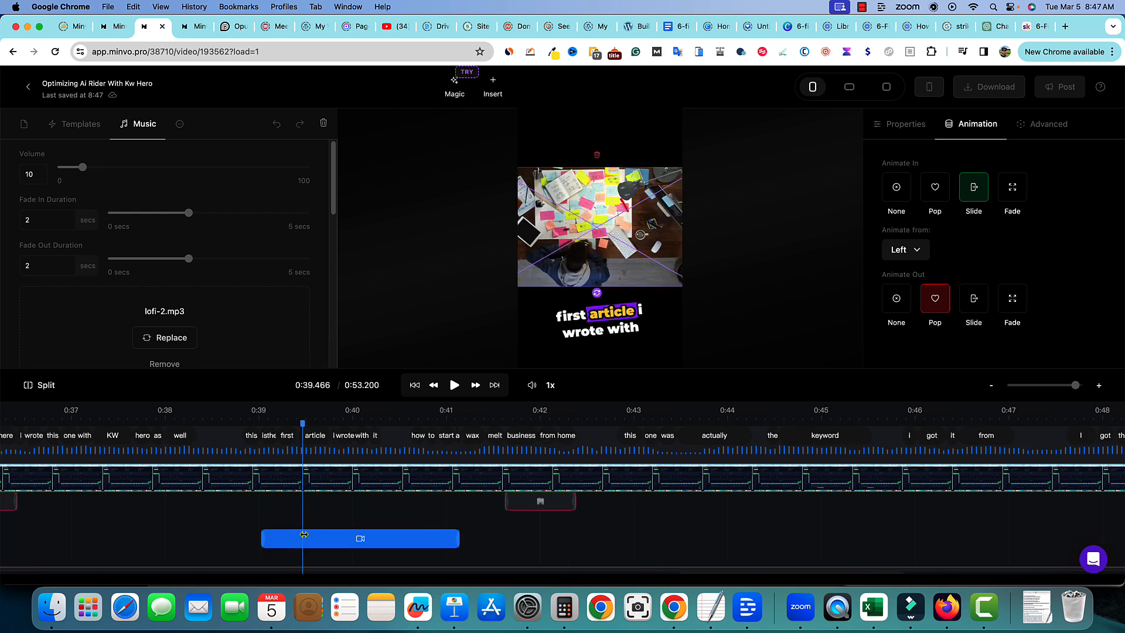
left_click_drag(457, 537, 672, 537)
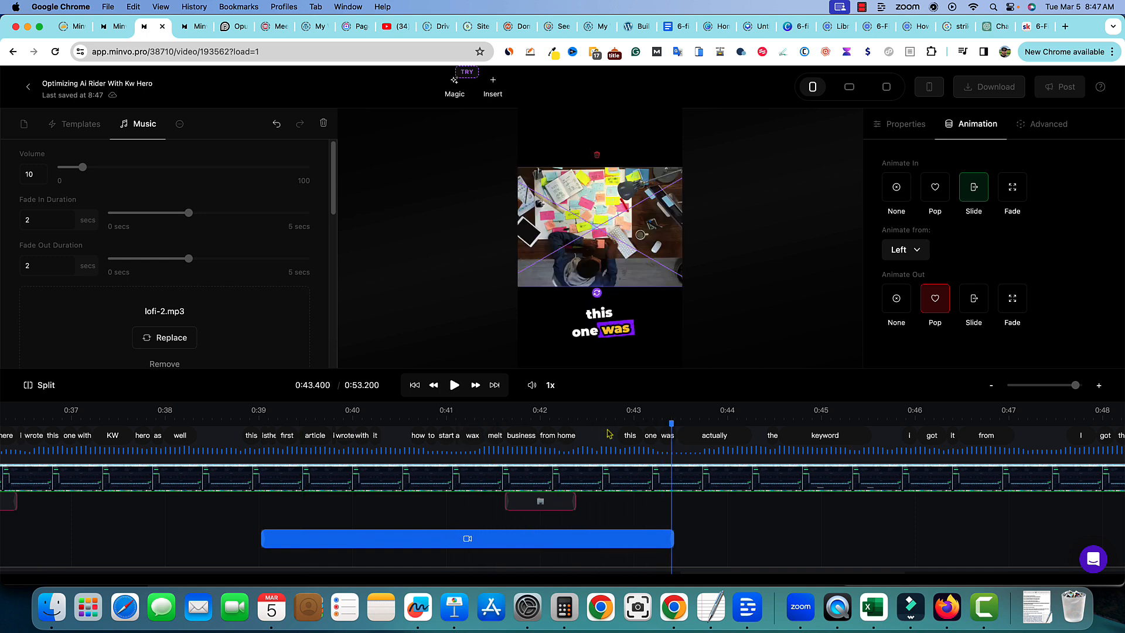
Play the short from 0:38.800 to check the lengthened desk clip, and pause once it is past
left_click_drag(670, 423, 242, 423)
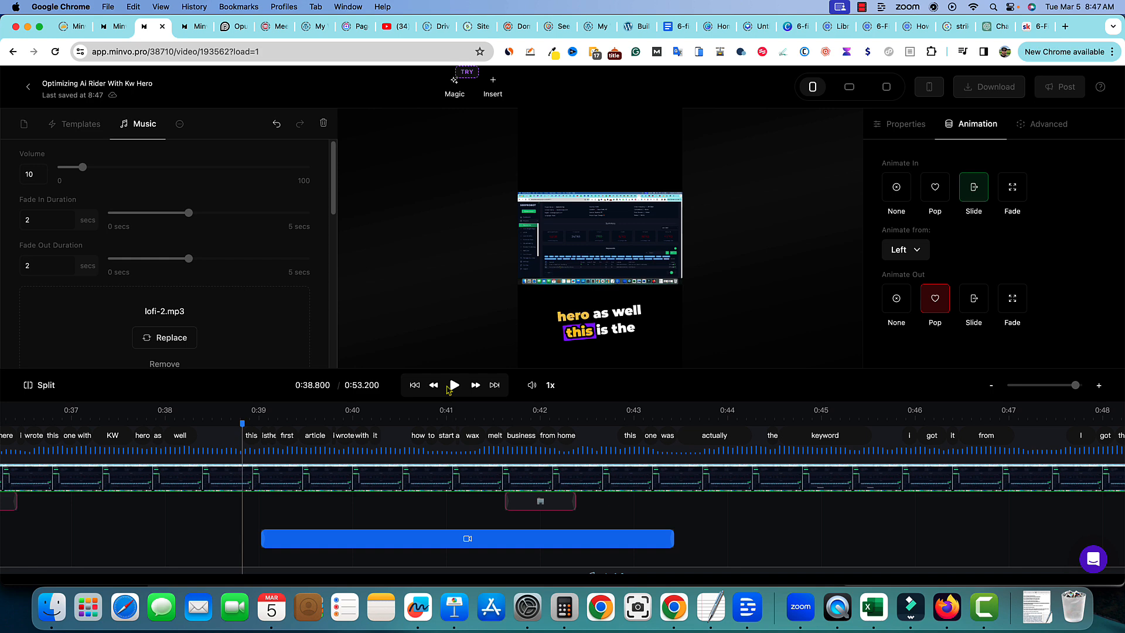
left_click(452, 386)
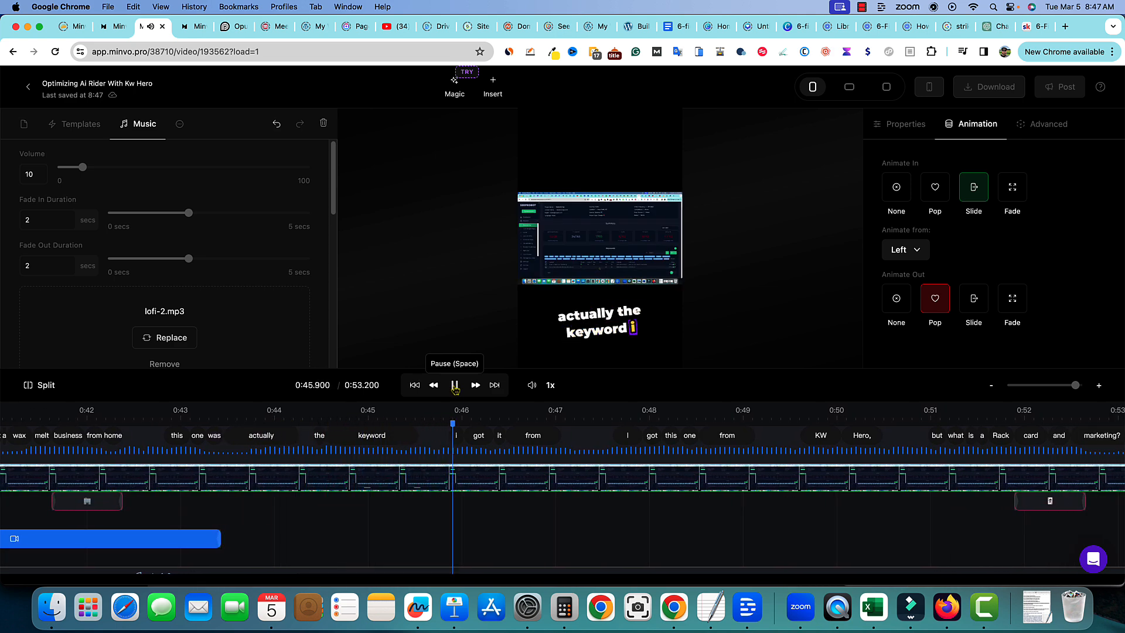
left_click(455, 385)
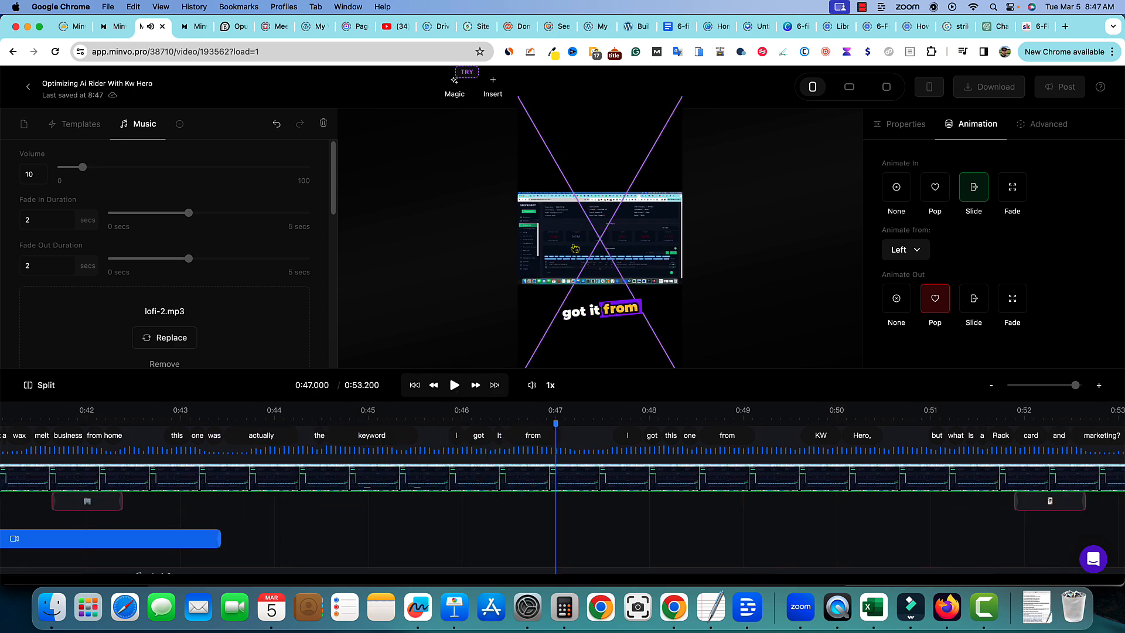
Preview the short in the landscape and square formats, and switch it back to portrait
left_click(849, 87)
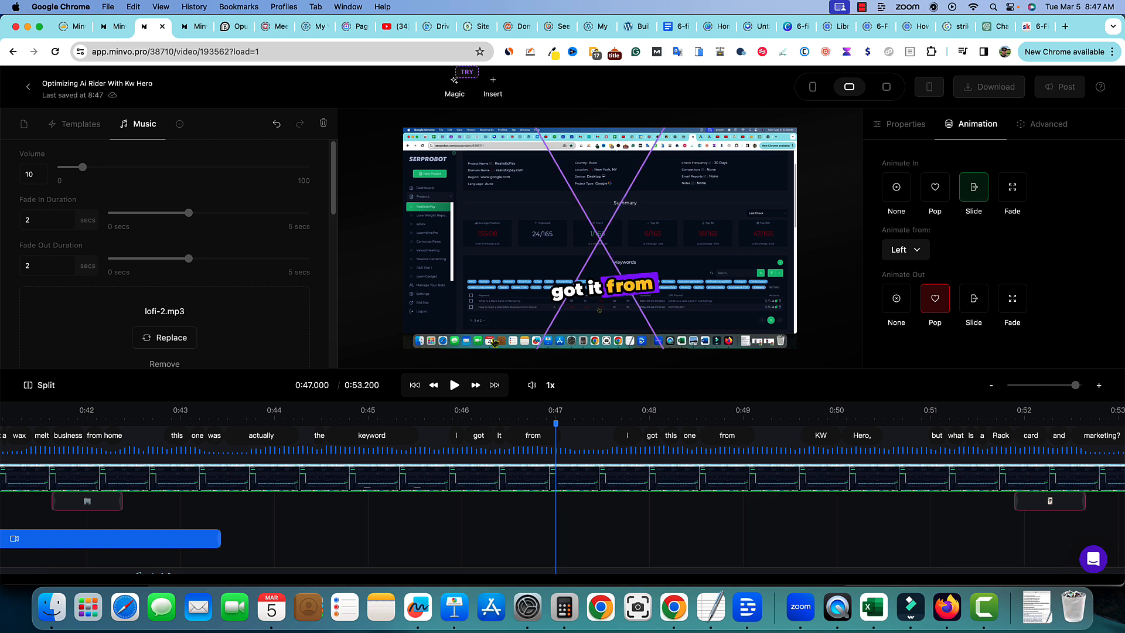
left_click(888, 87)
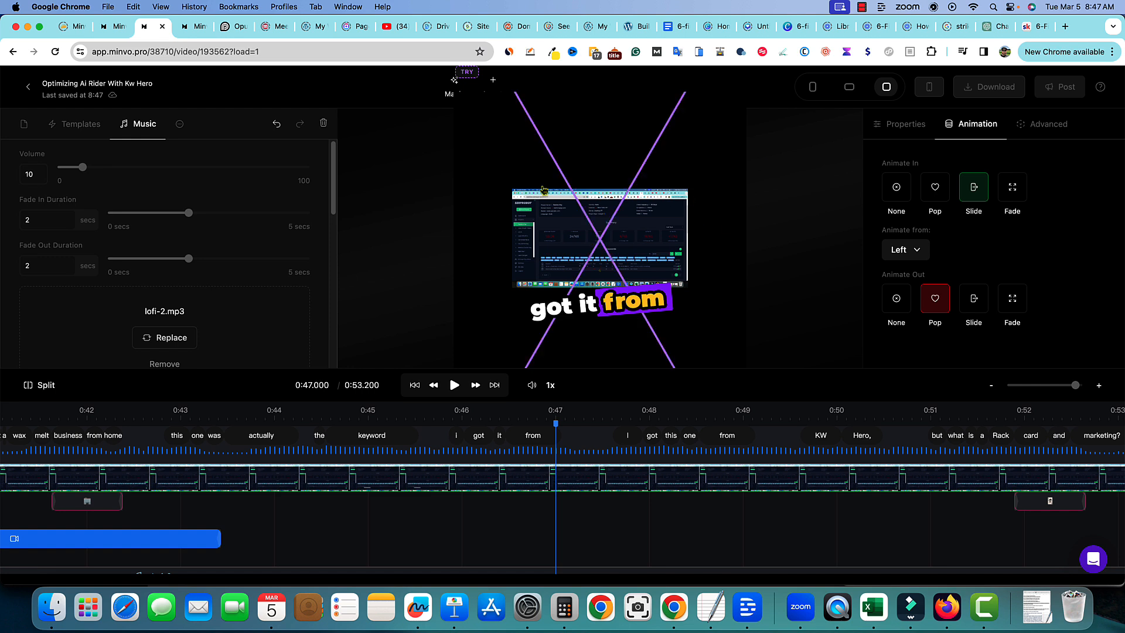
left_click(813, 88)
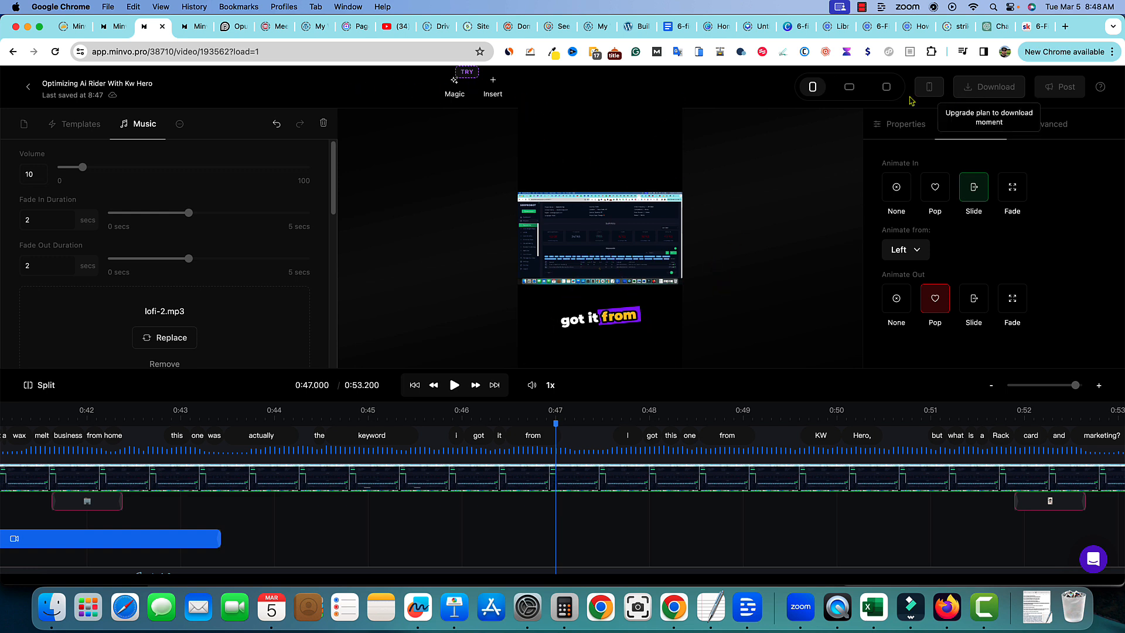
Review the insert and Magic options, and activate MagicMedia with GIFs placed above the captions
left_click(494, 86)
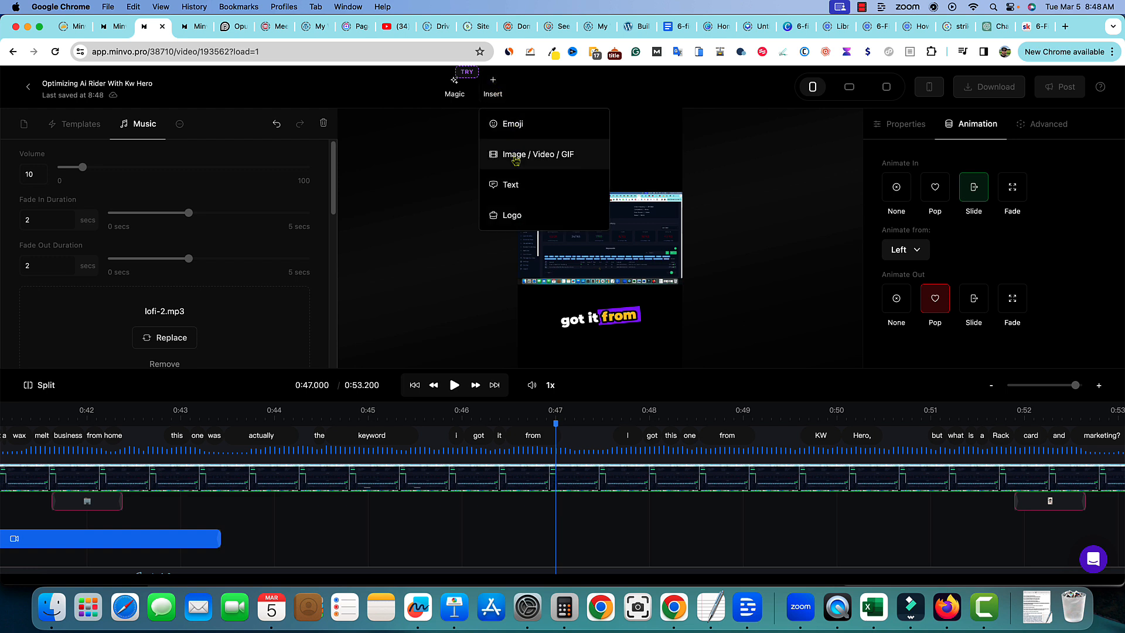
left_click(454, 93)
left_click(455, 91)
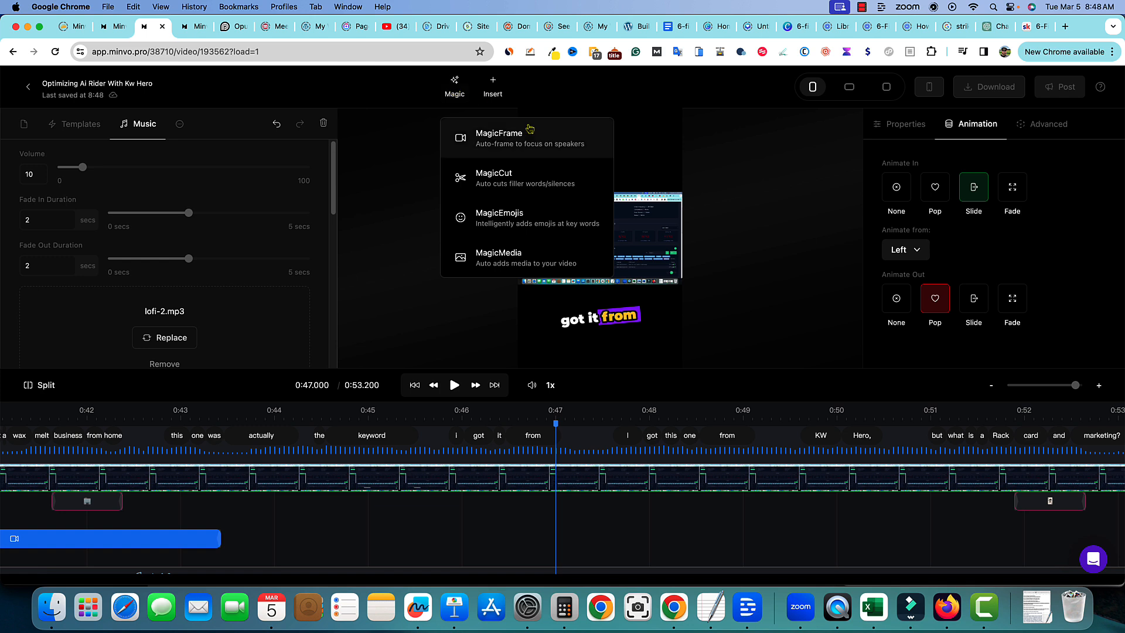
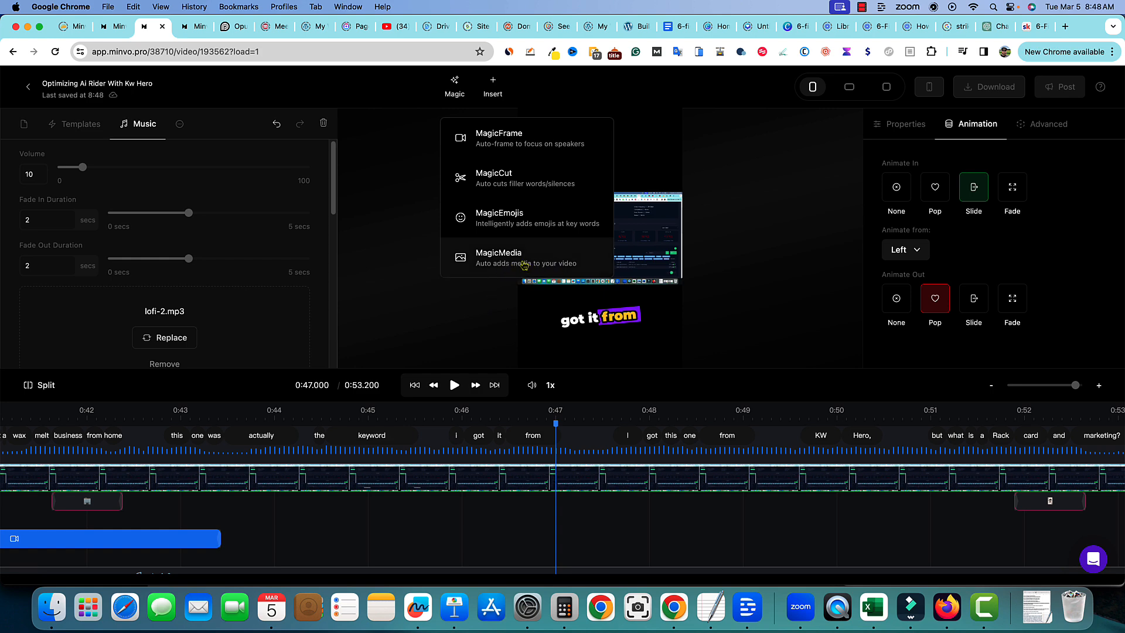
left_click(524, 266)
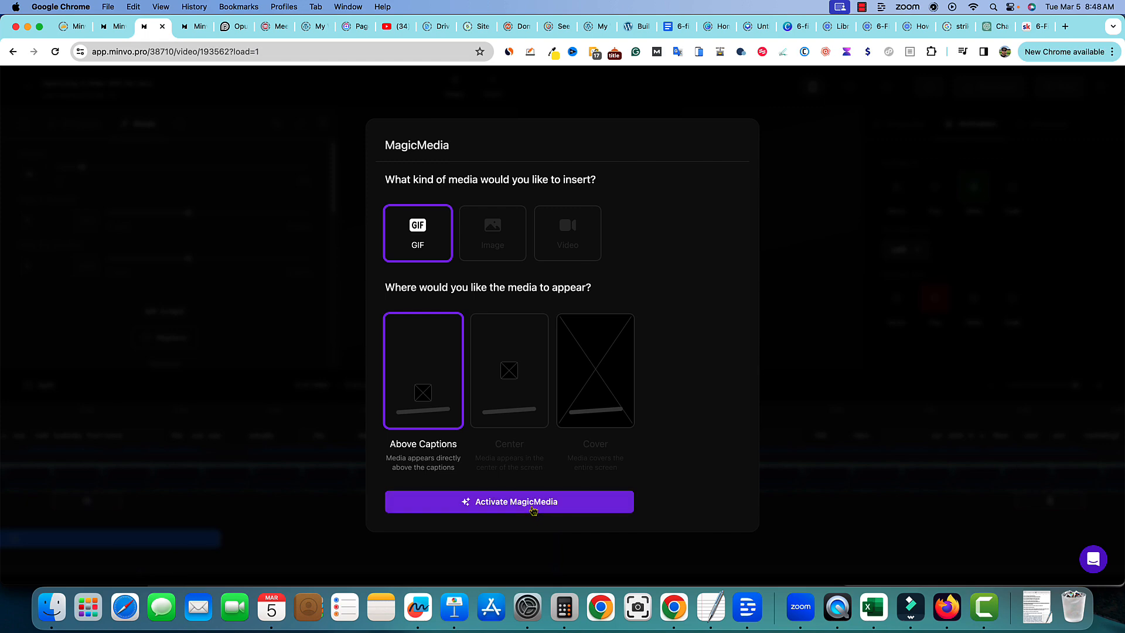
left_click(533, 505)
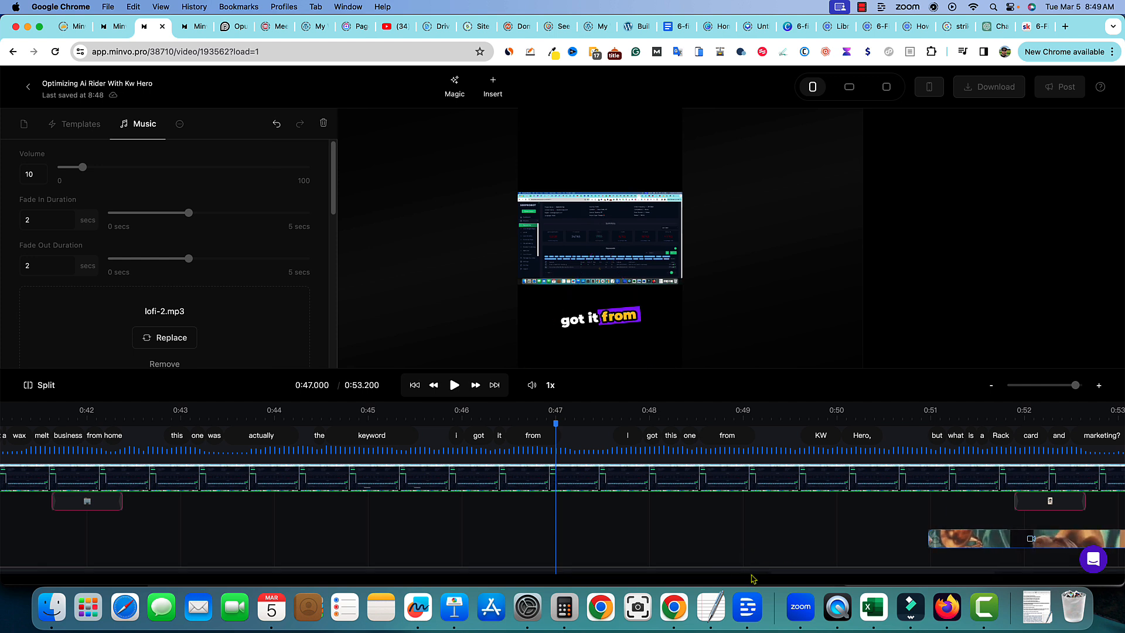
Examine the added media on the timeline, and play the short from the start, pausing at 0:31.900
scroll(756, 572, "left", 10)
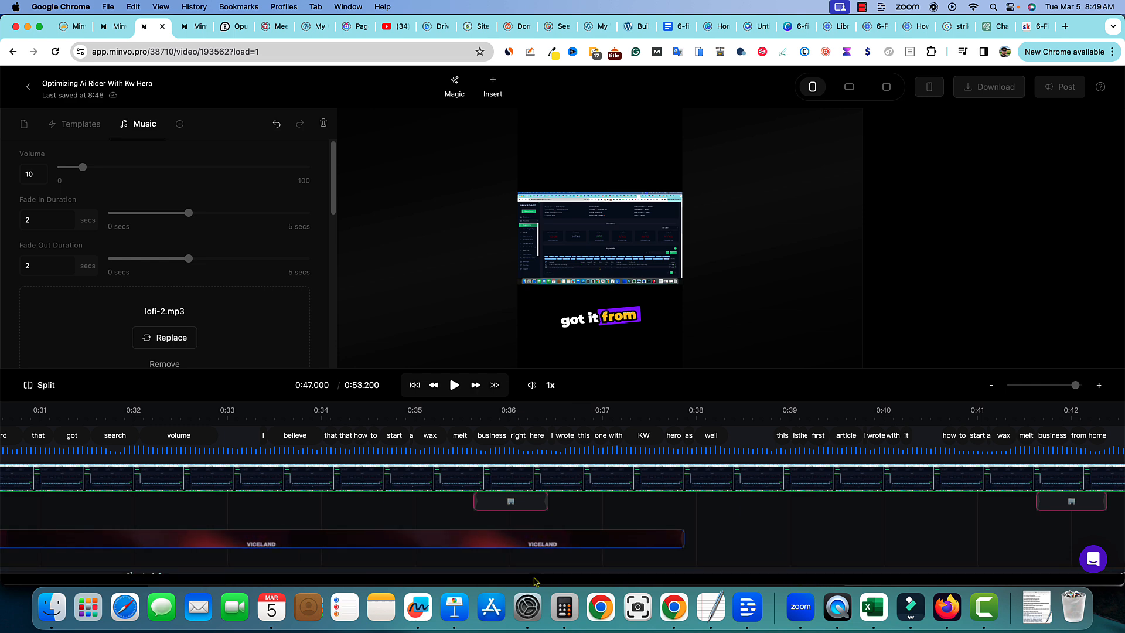
scroll(663, 577, "left", 10)
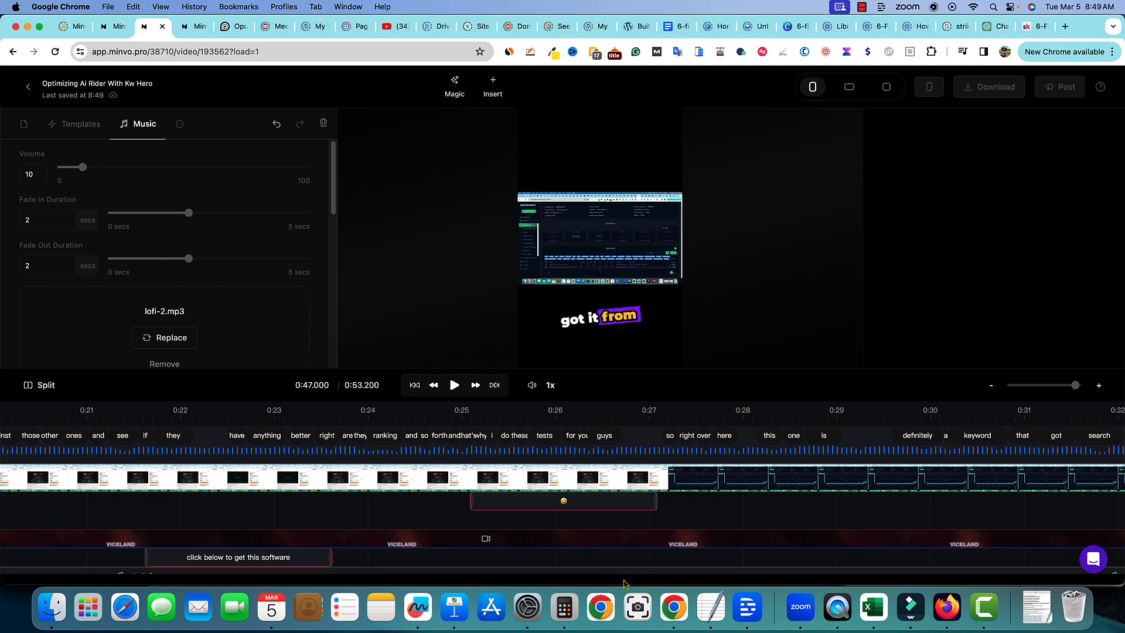
scroll(745, 555, "down", 2)
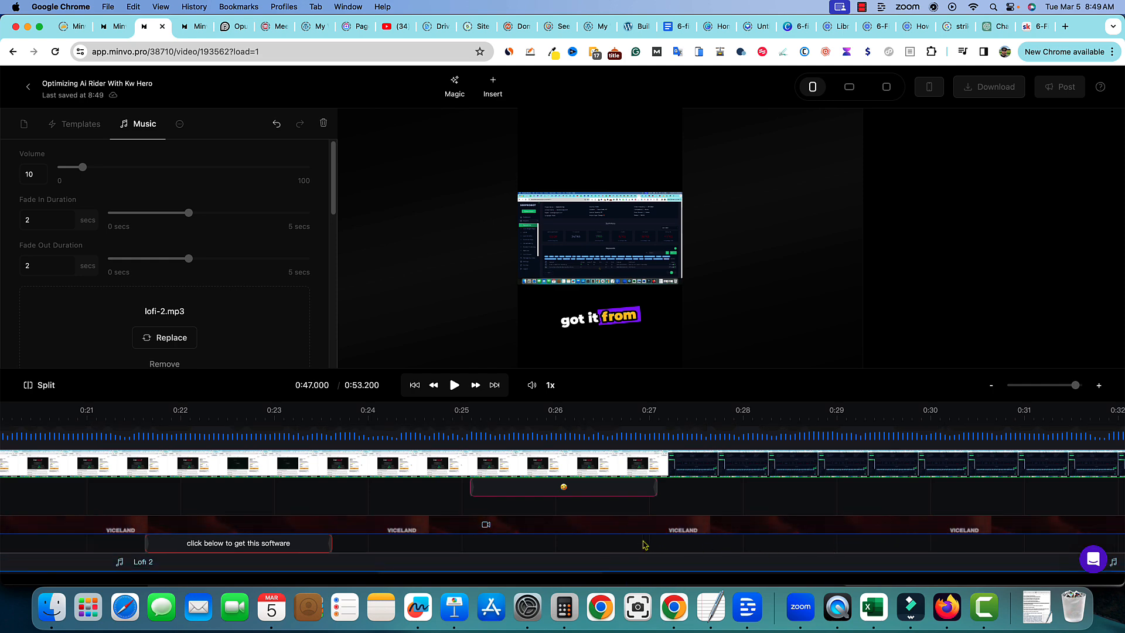
scroll(633, 548, "up", 2)
scroll(733, 540, "down", 2)
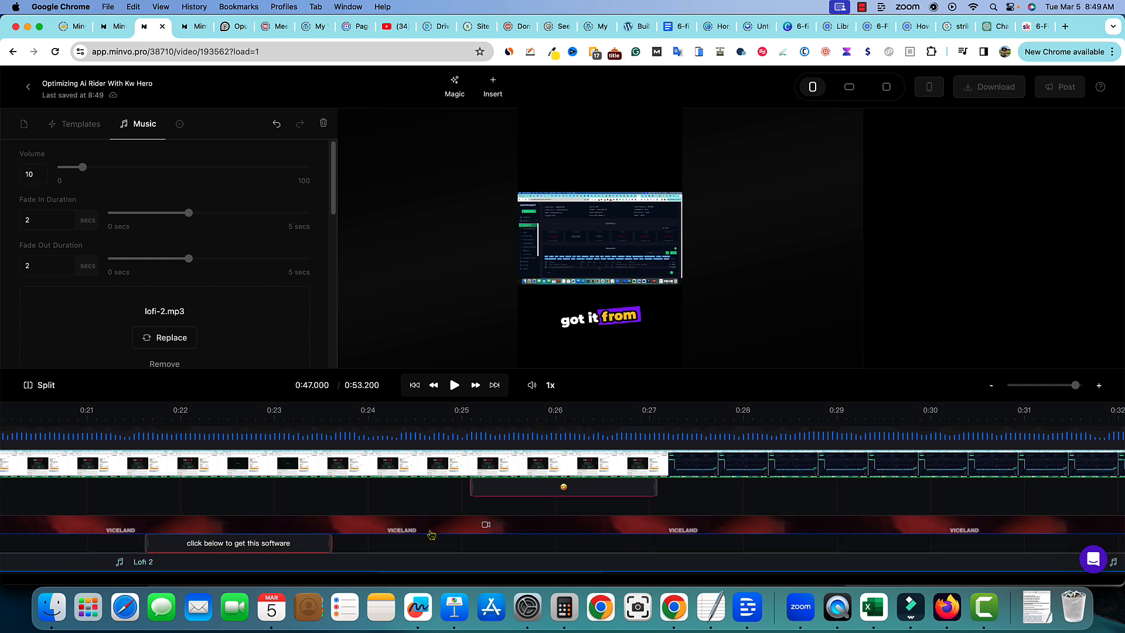
scroll(485, 523, "up", 1)
left_click(415, 387)
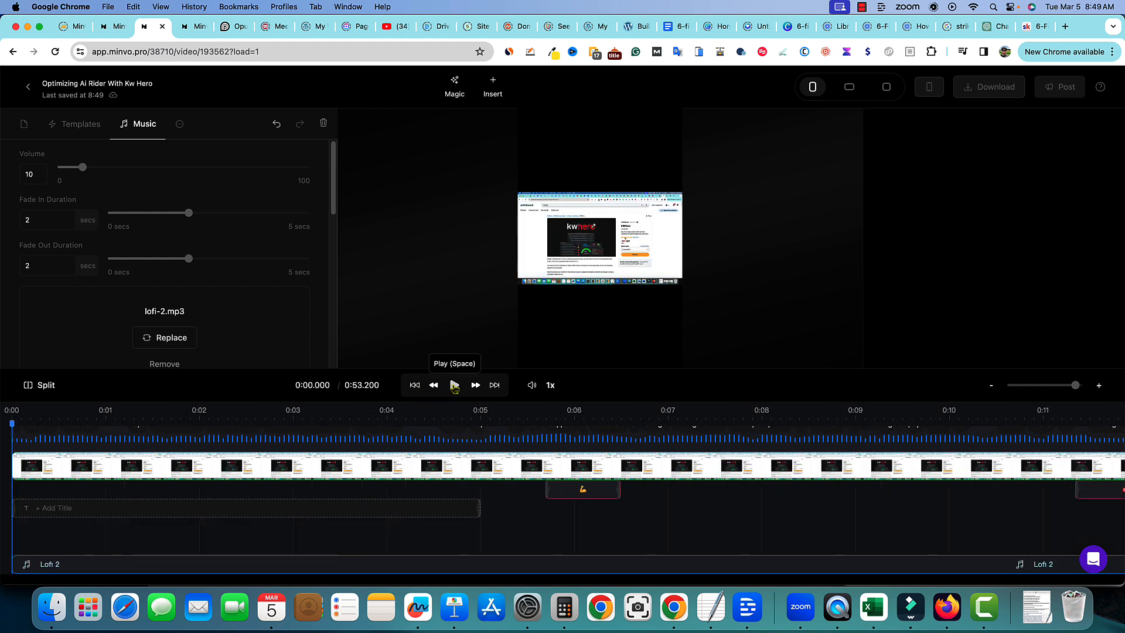
left_click(455, 387)
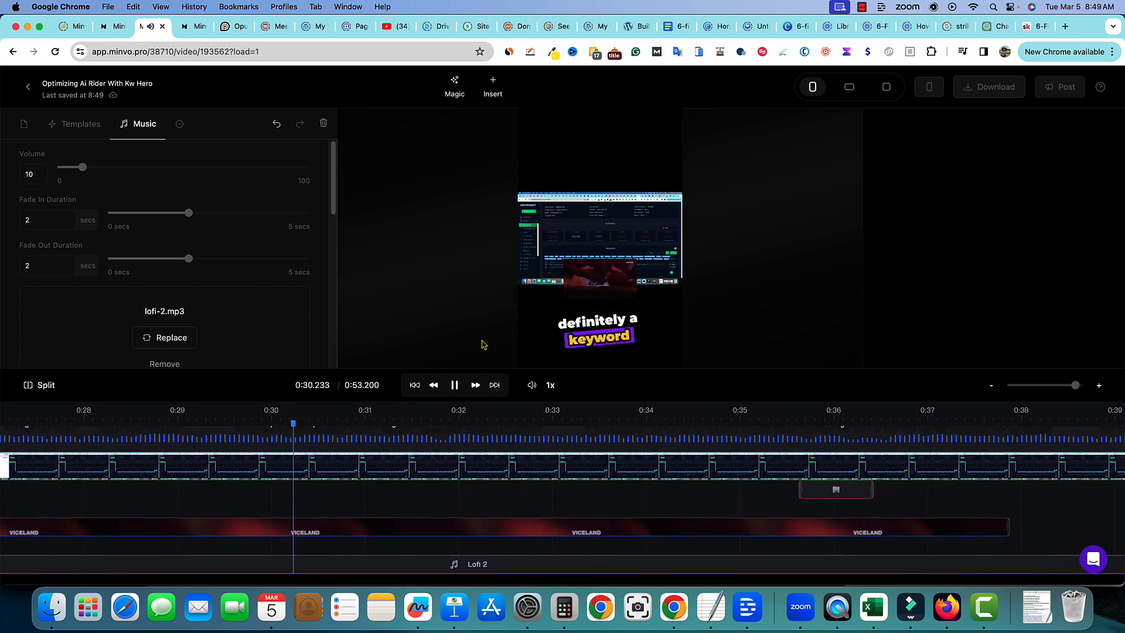
left_click(454, 385)
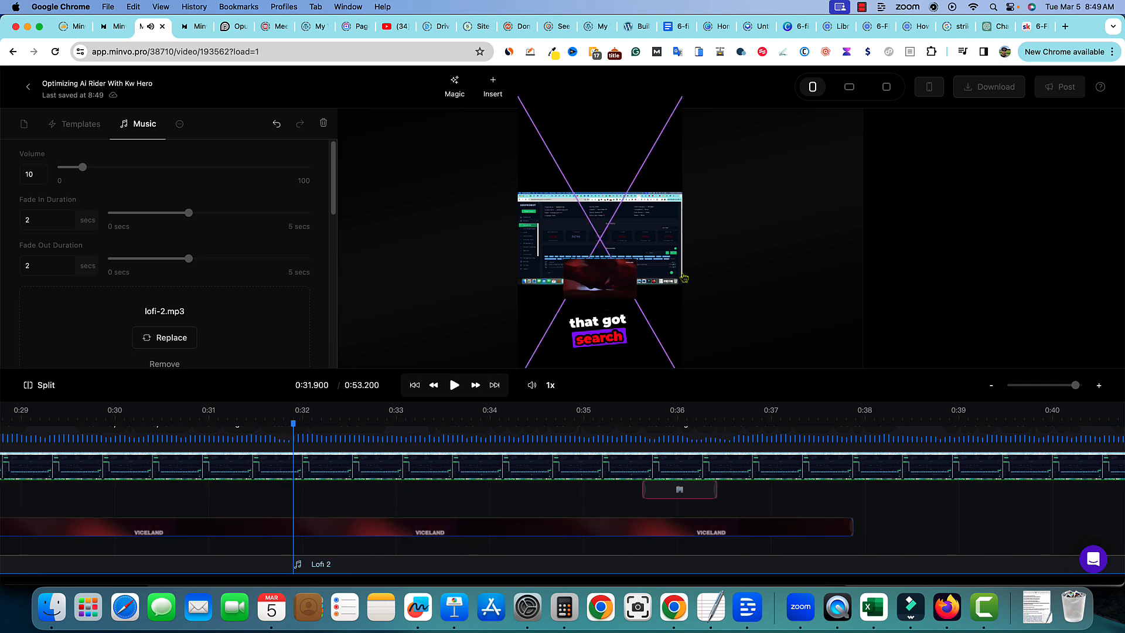
Delete the long VICELAND media clip from the timeline, and move the playhead back to 0:29.800
left_click(734, 527)
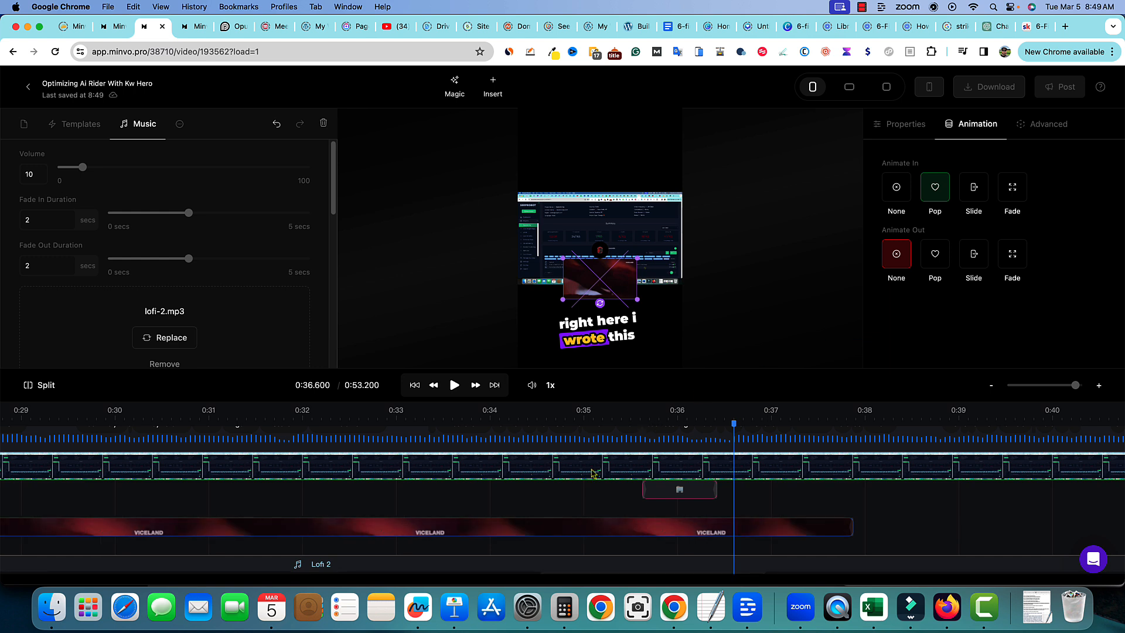
left_click(381, 531)
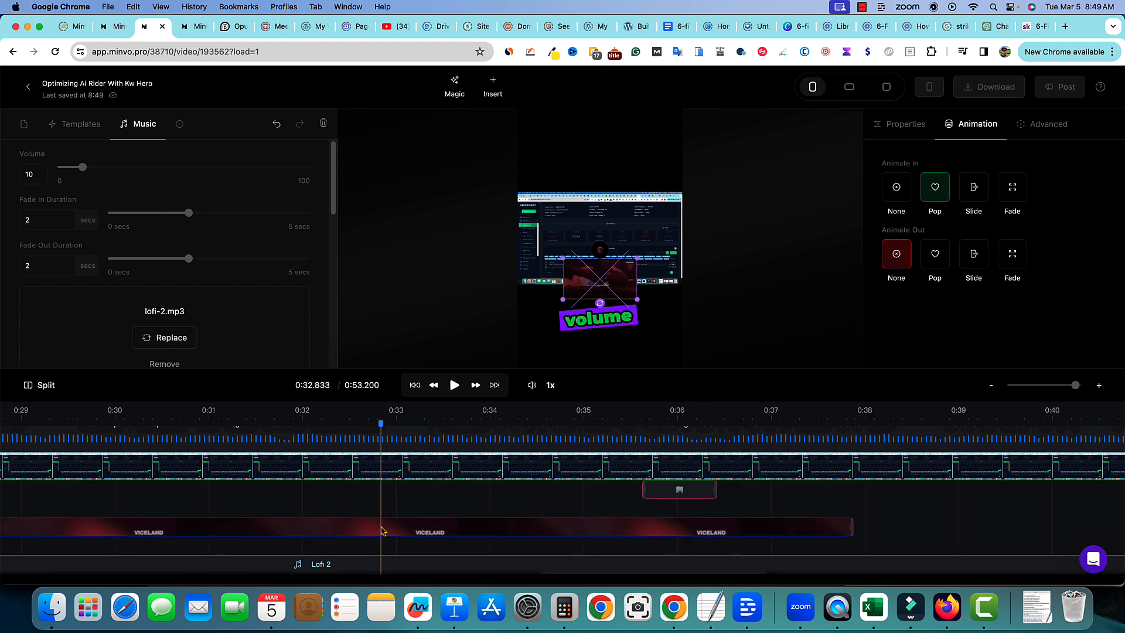
right_click(382, 531)
right_click(375, 522)
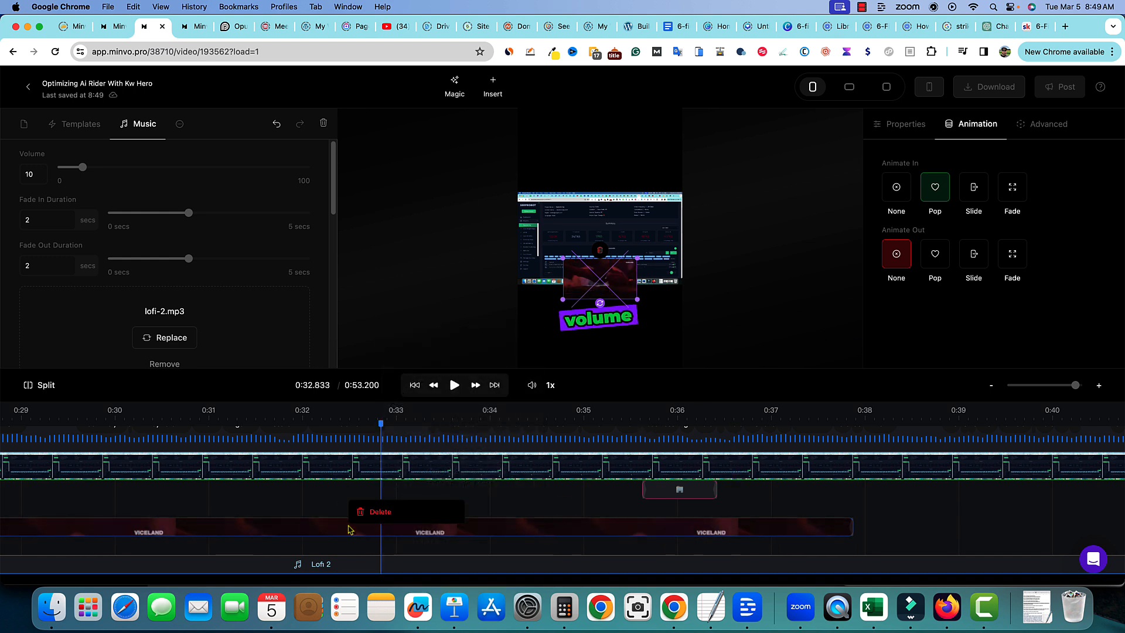
left_click(375, 512)
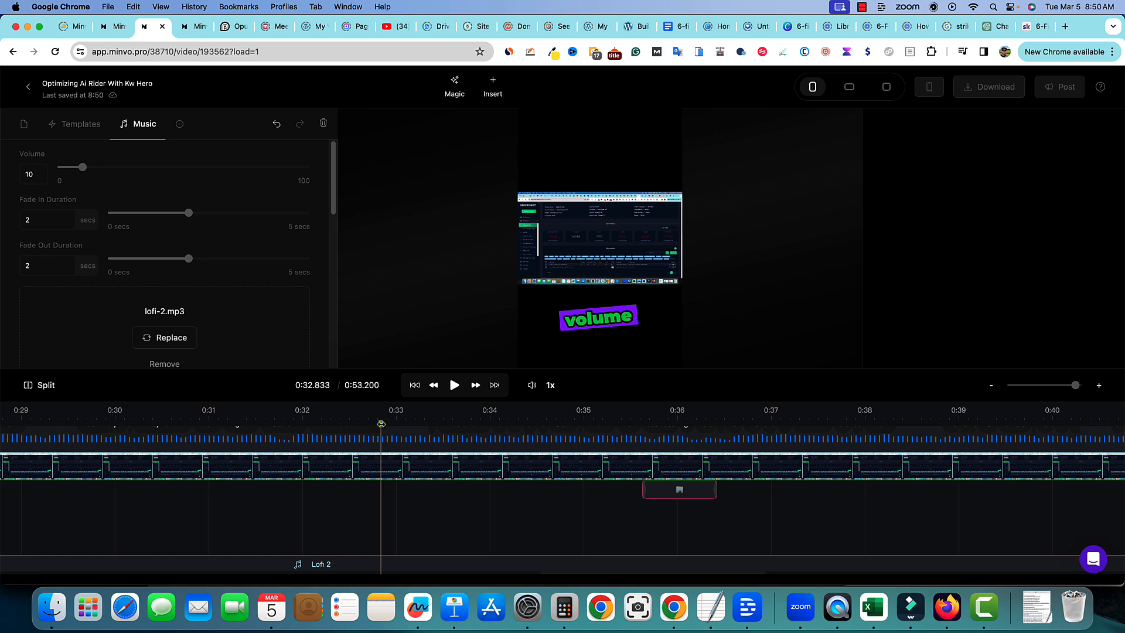
left_click_drag(381, 423, 98, 423)
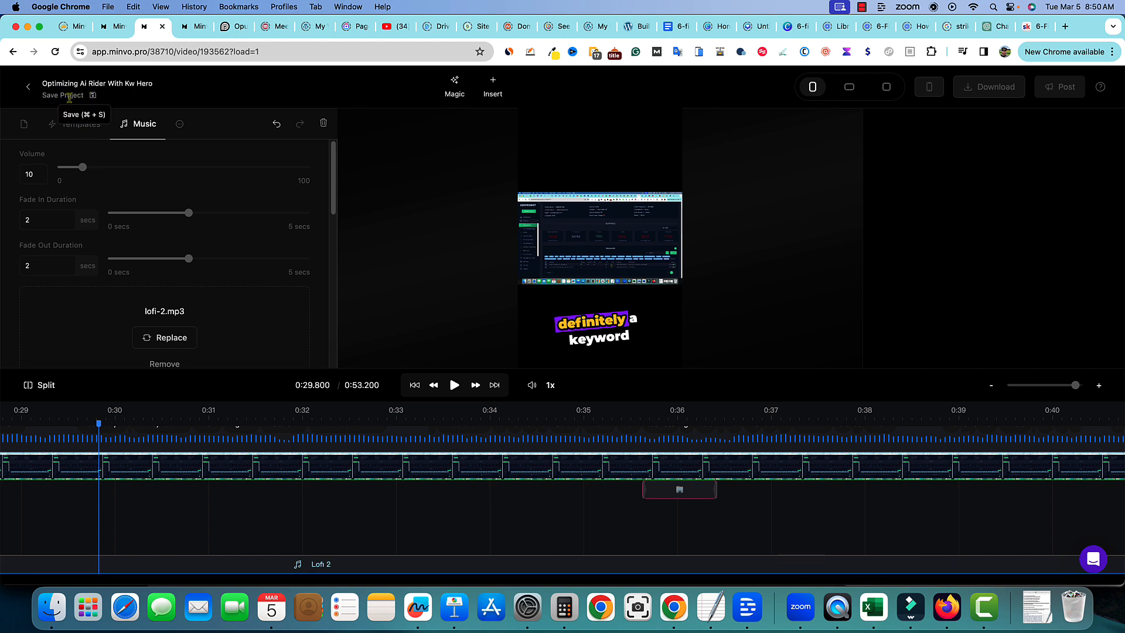
Save the project and return to the video's list of moments
left_click(69, 96)
left_click(28, 87)
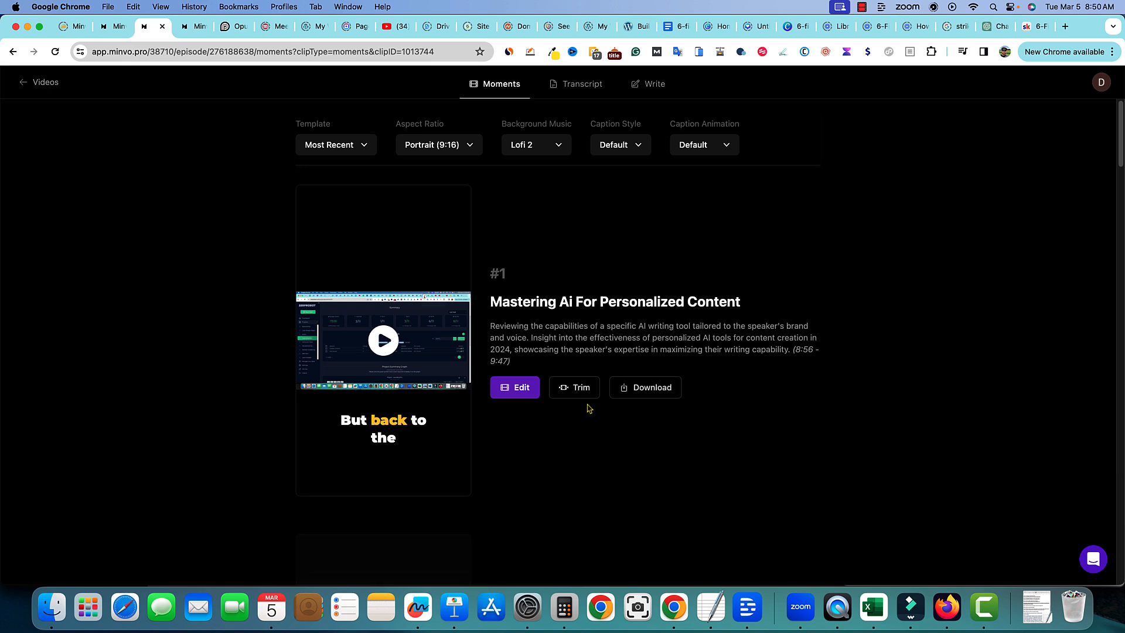
Find moment #3, Optimizing Ai Rider With Kw Hero, open the Upgrade Plan offers from it, and close them
scroll(609, 471, "down", 1)
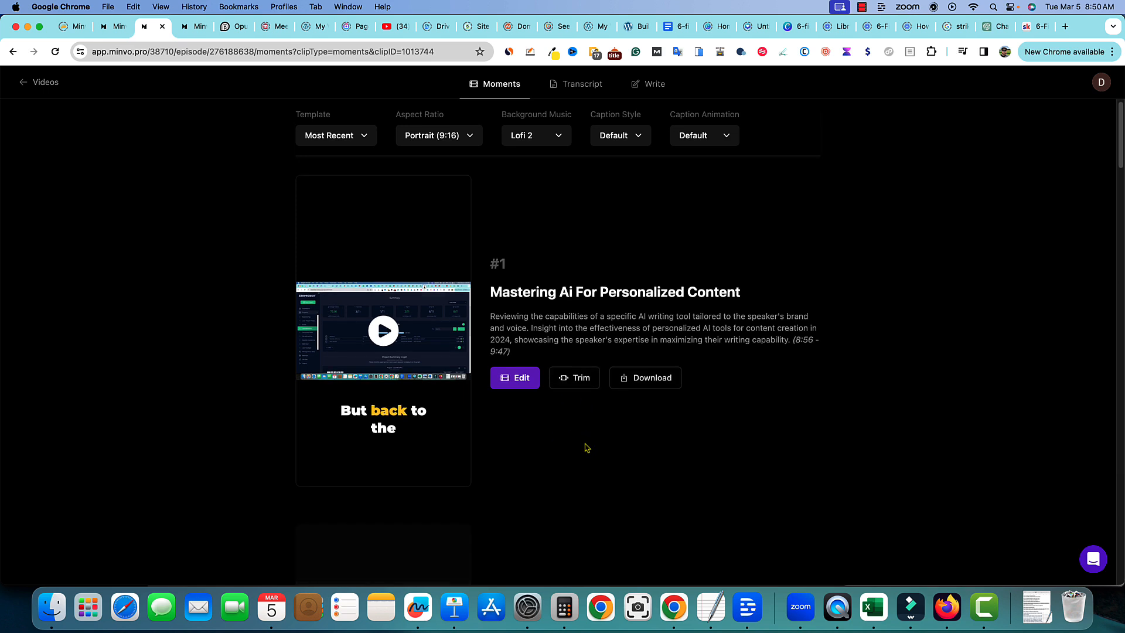
scroll(460, 396, "down", 6)
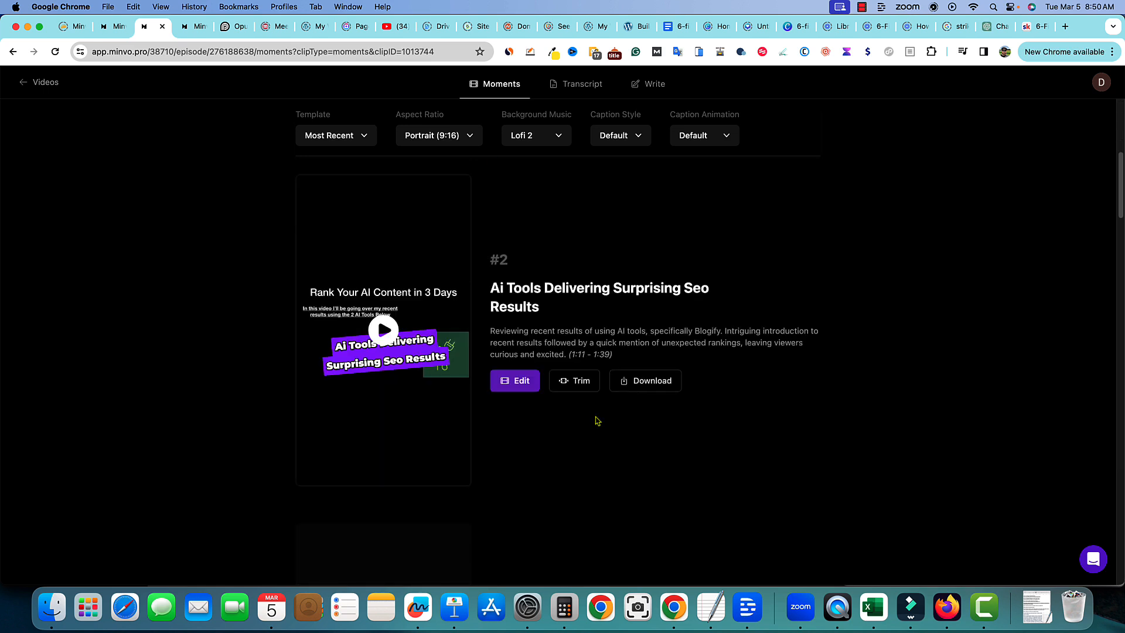
scroll(596, 421, "down", 5)
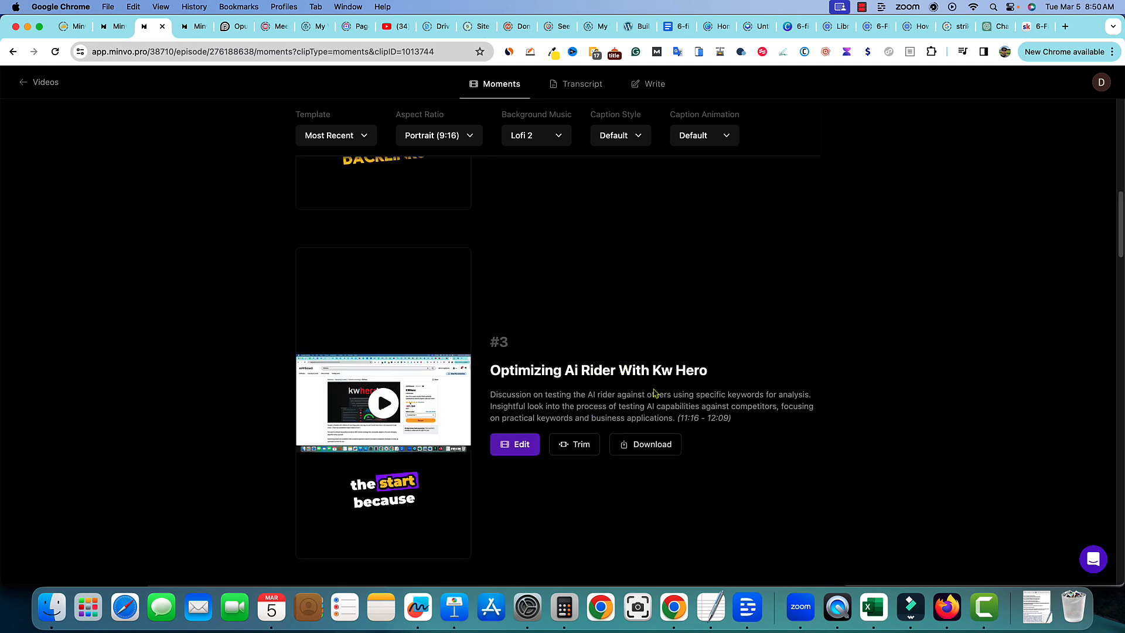
left_click_drag(690, 372, 602, 372)
left_click(775, 365)
scroll(551, 416, "down", 5)
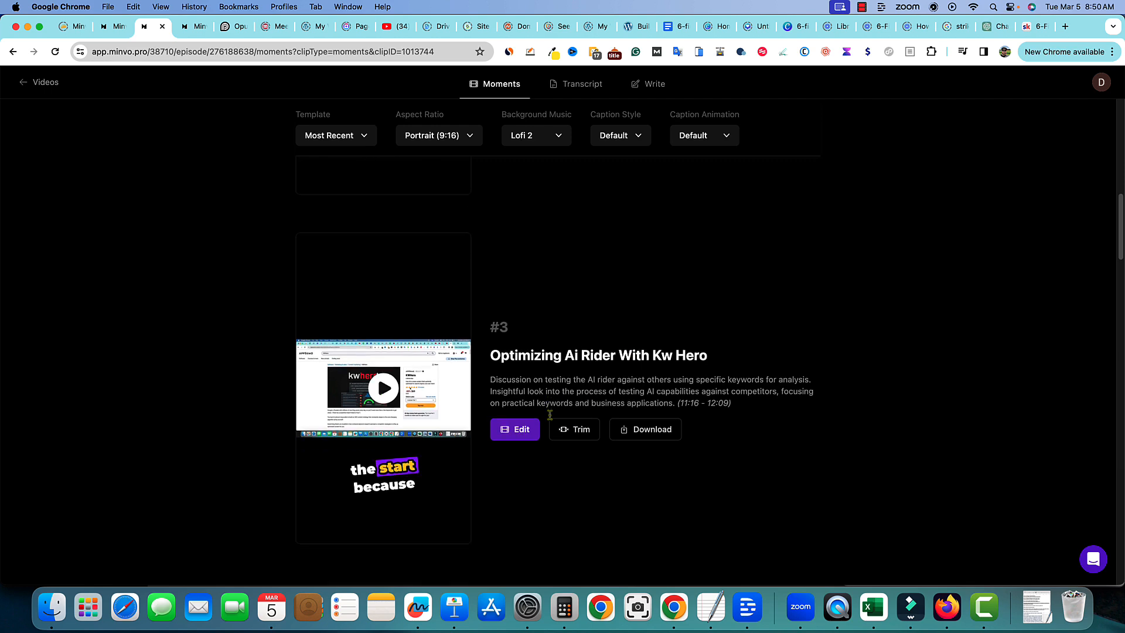
scroll(551, 418, "up", 3)
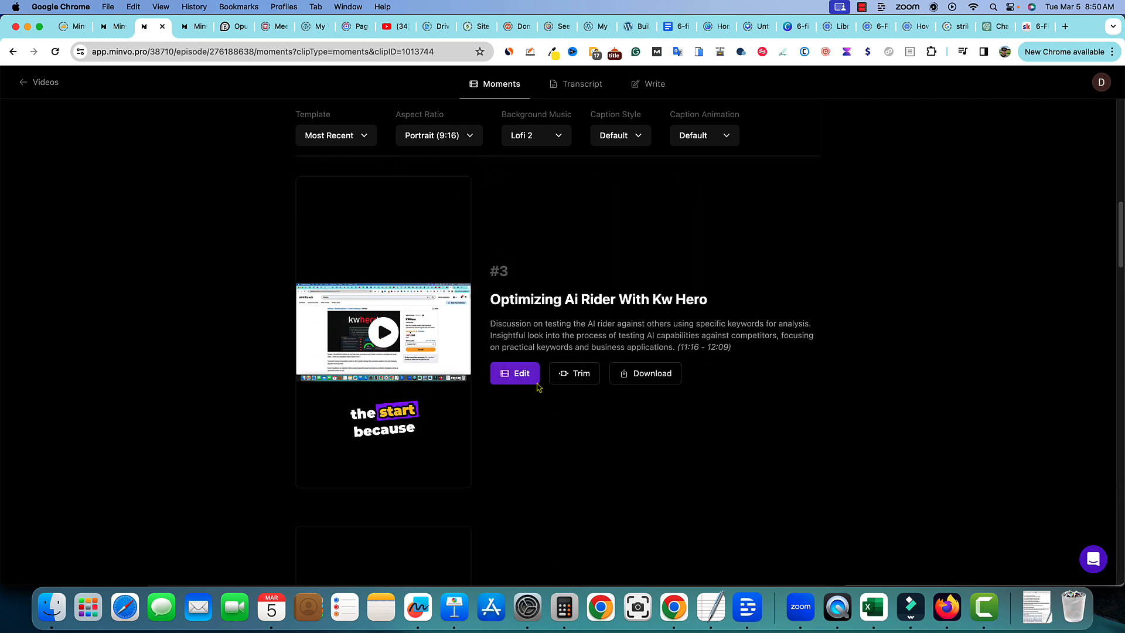
left_click(577, 377)
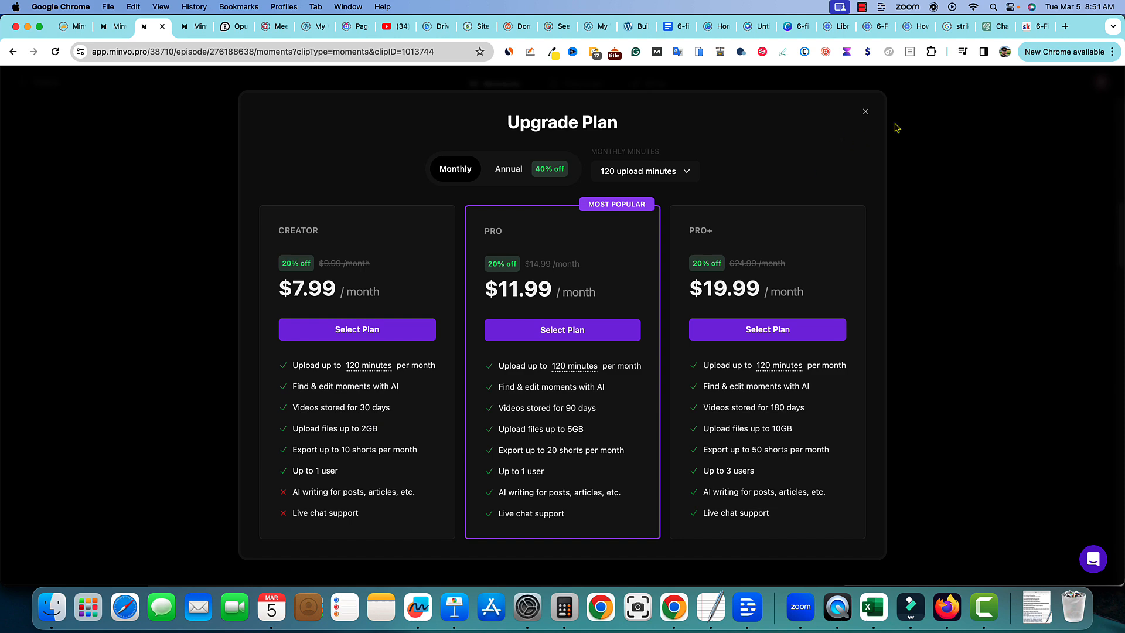
left_click(866, 112)
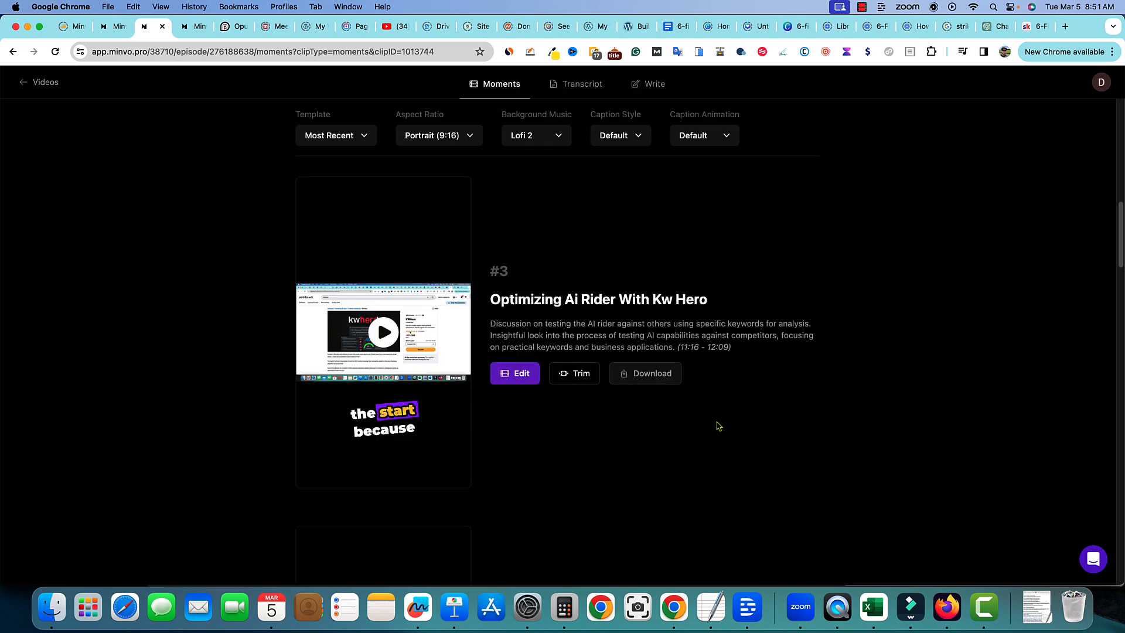
Look over the generated moments, check the sample videos page for a first video, and return to the moments
scroll(719, 427, "down", 6)
scroll(575, 474, "up", 5)
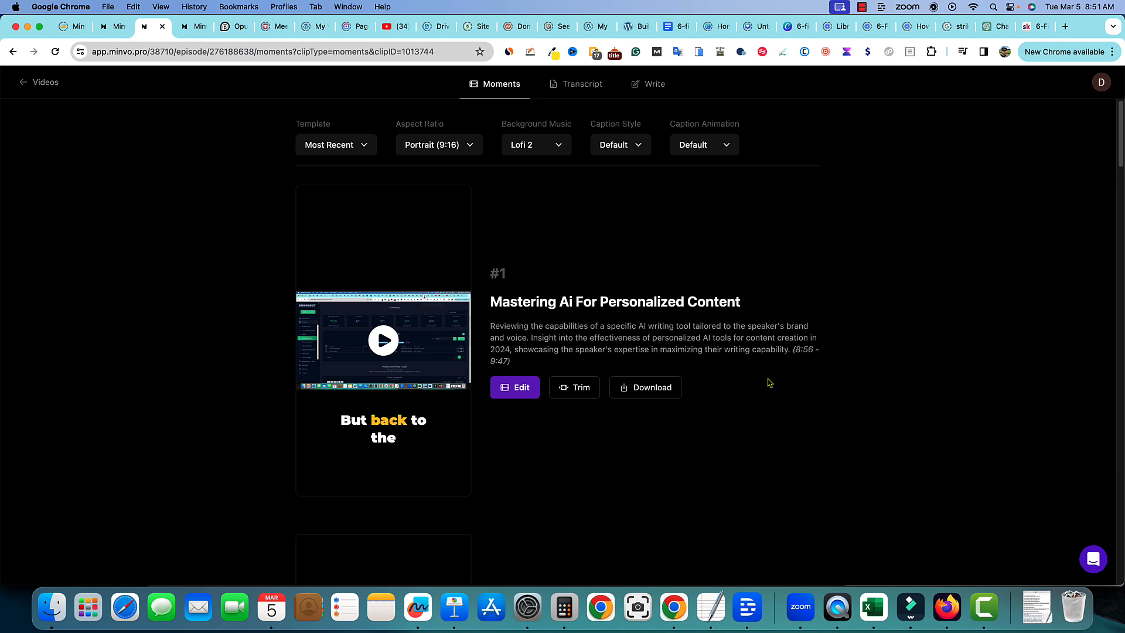
scroll(696, 441, "down", 1)
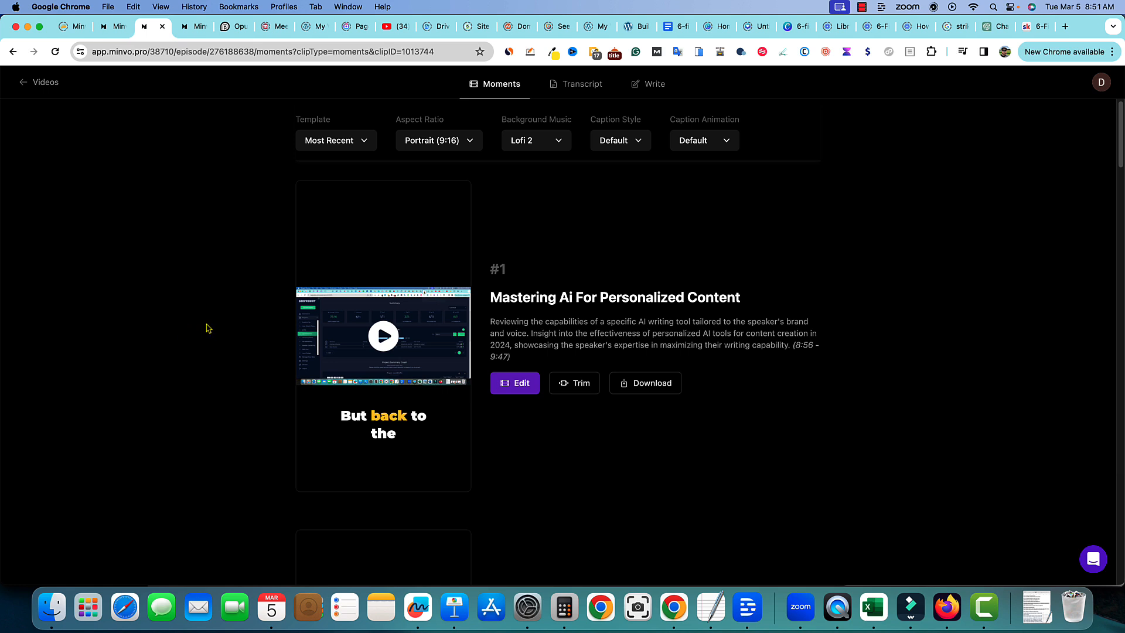
left_click(105, 27)
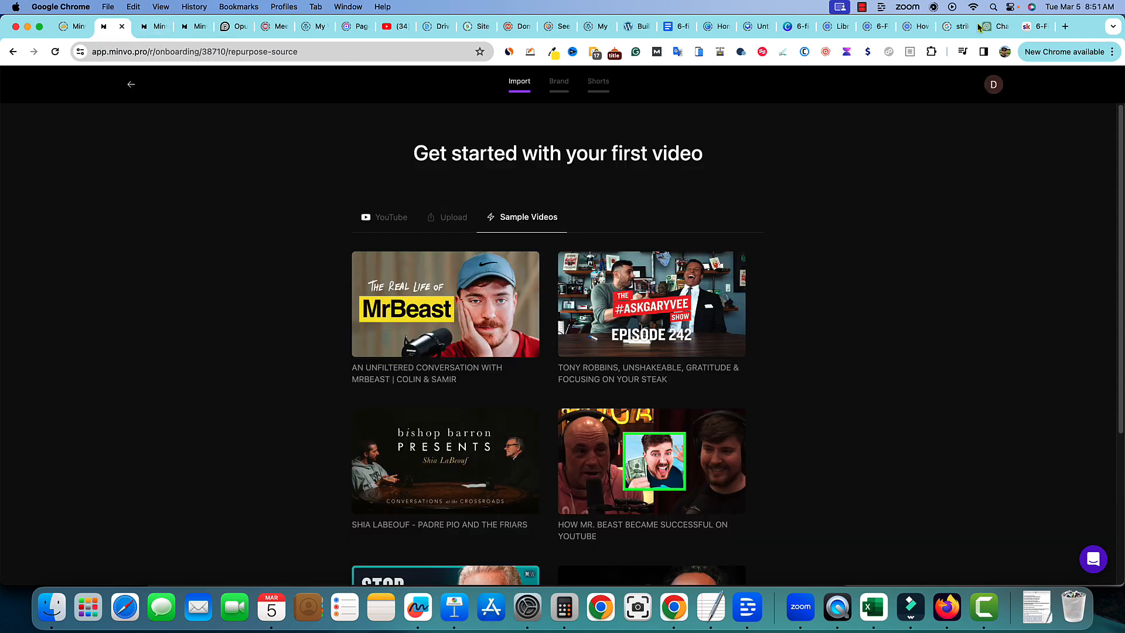
left_click(151, 26)
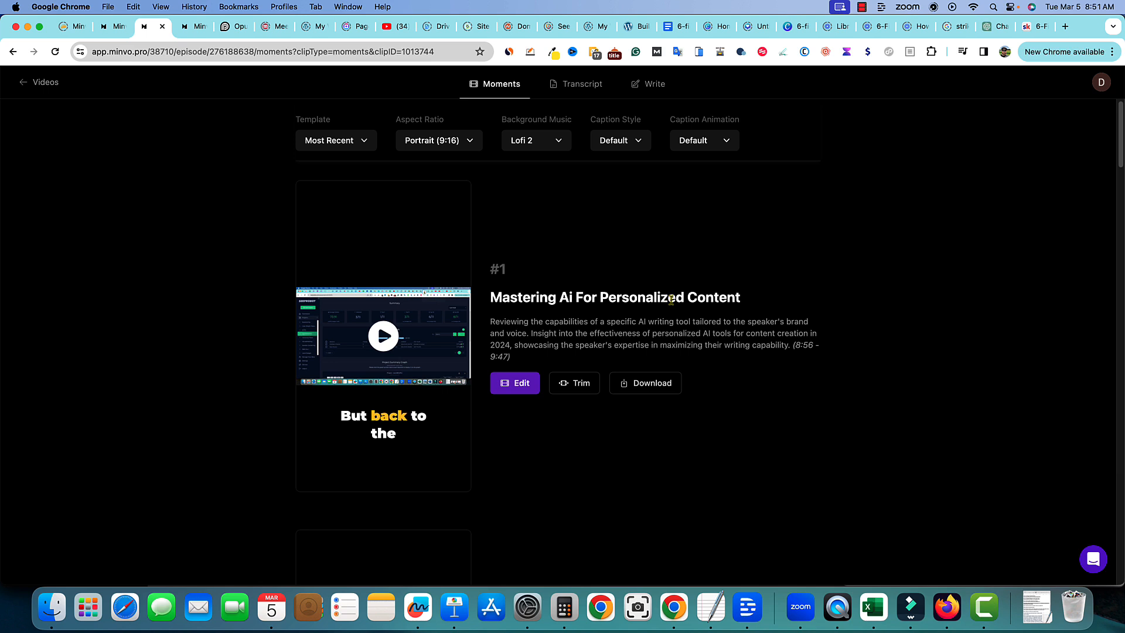
Examine the template, aspect ratio, background music, caption style and caption animation options offered for the generated moments
left_click(367, 142)
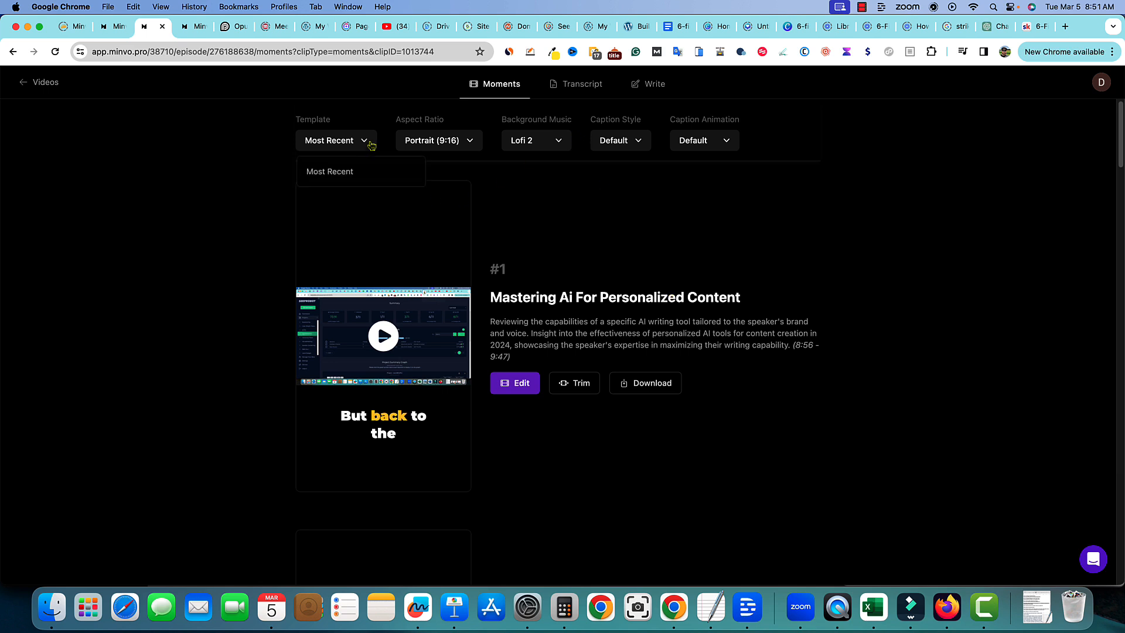
left_click(367, 142)
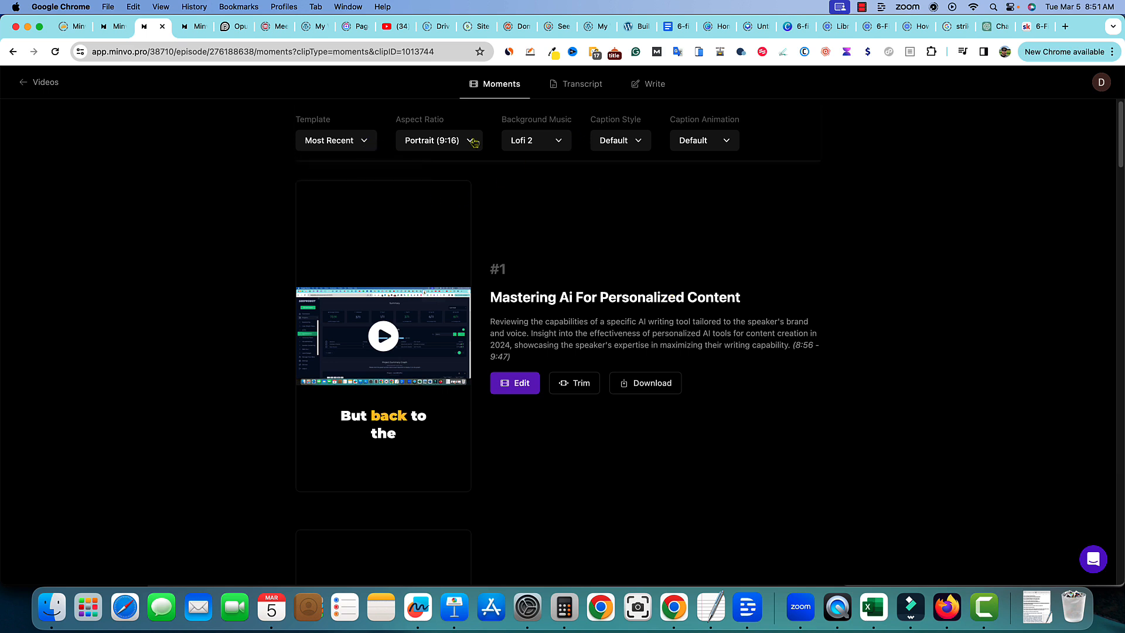
left_click(476, 143)
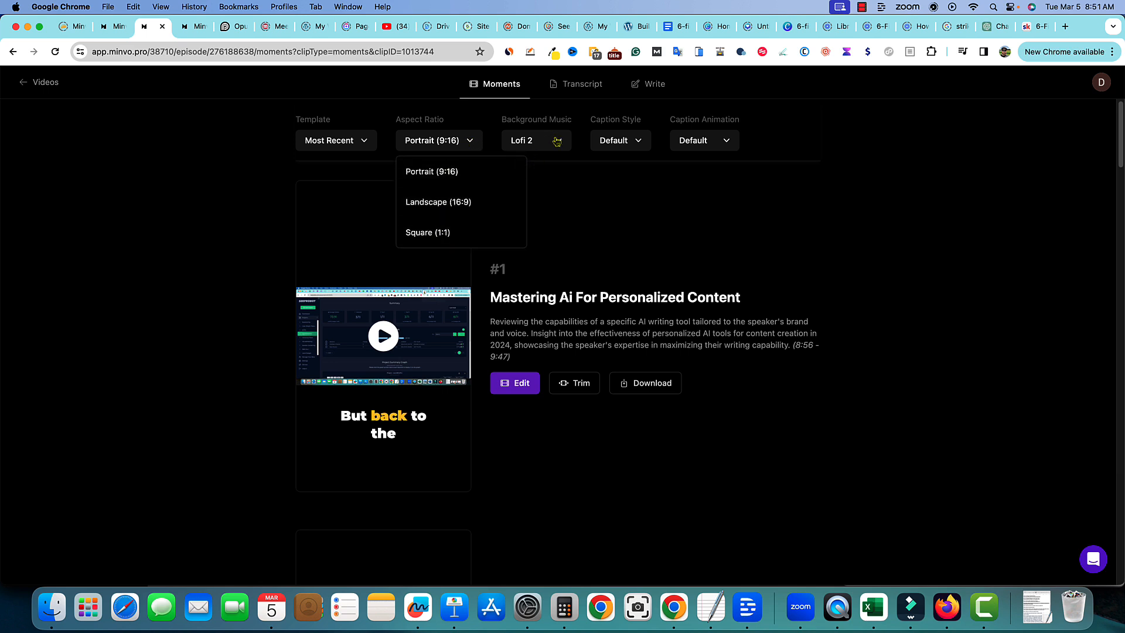
left_click(557, 141)
left_click(632, 145)
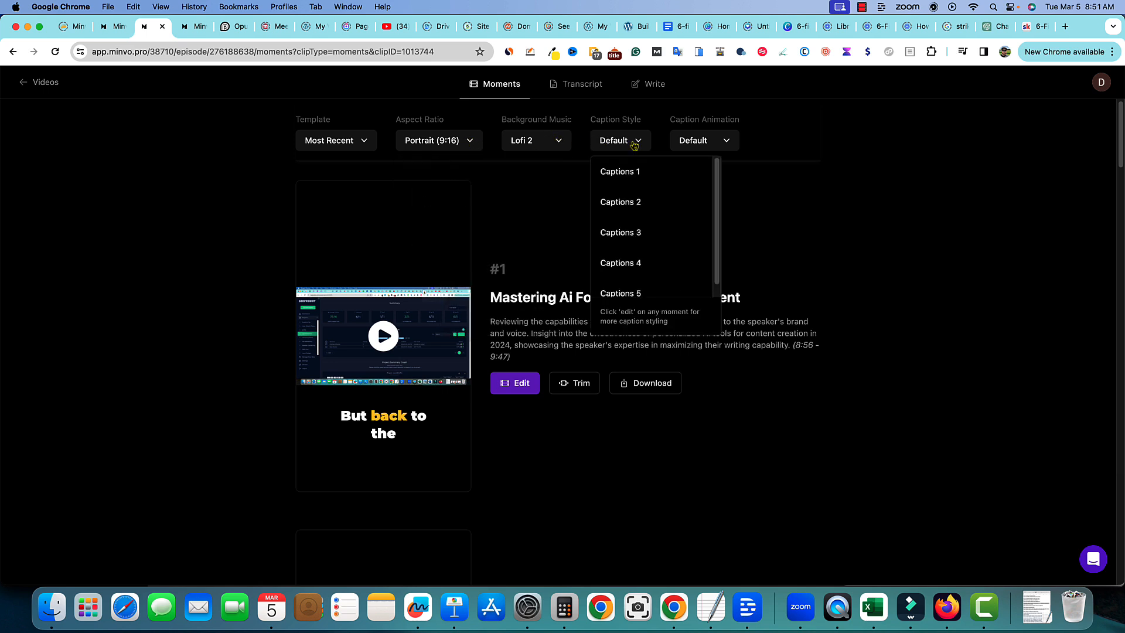
left_click(723, 147)
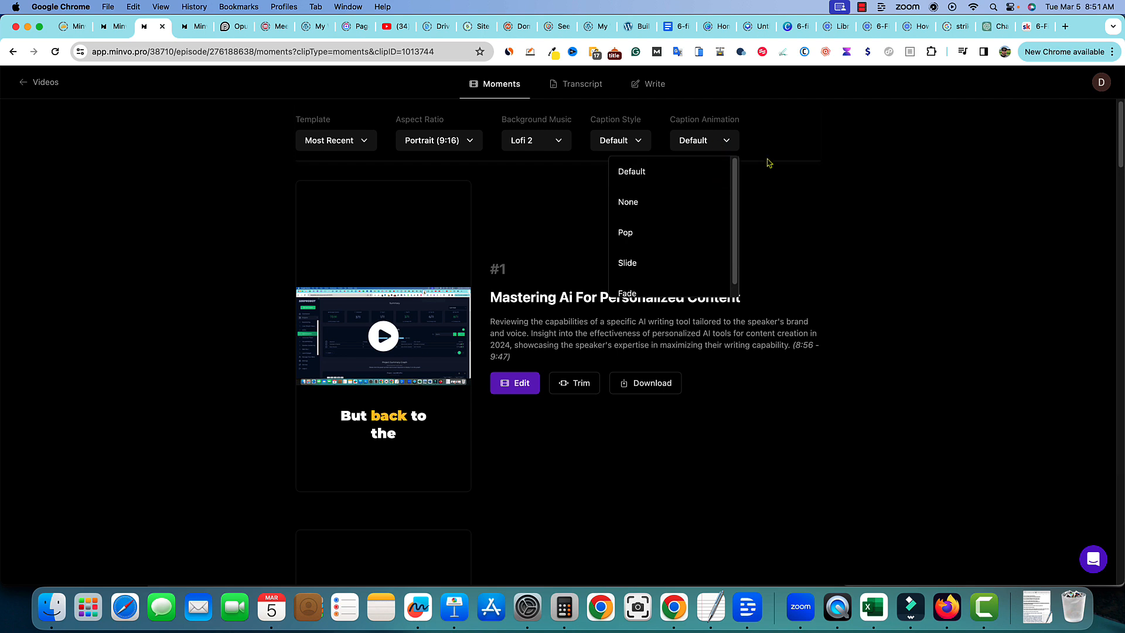
left_click(896, 238)
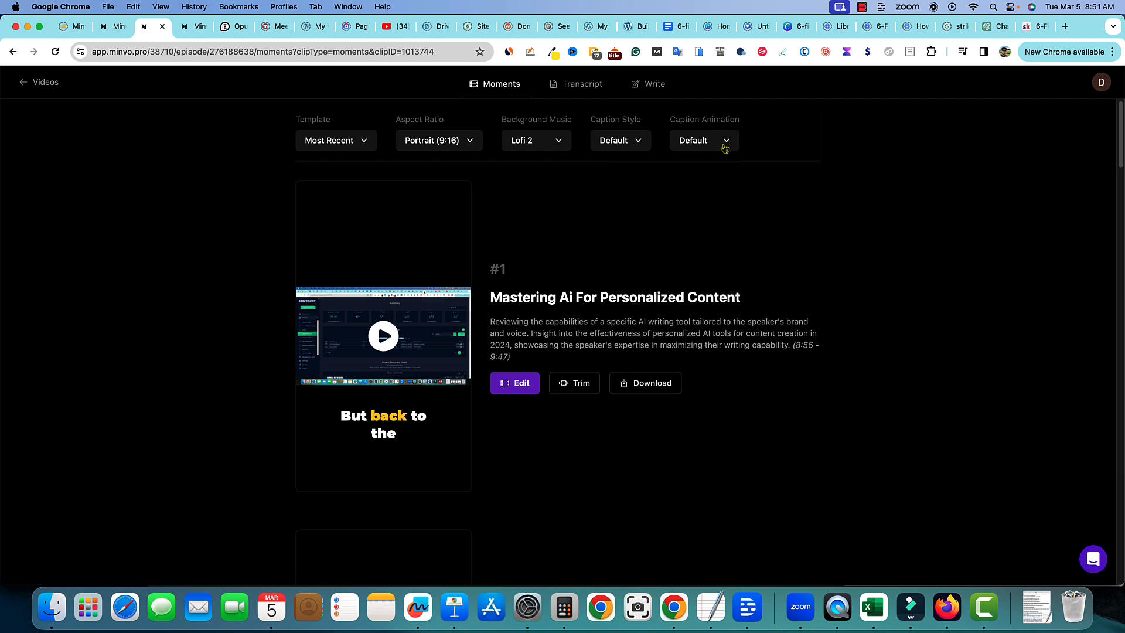
left_click(726, 145)
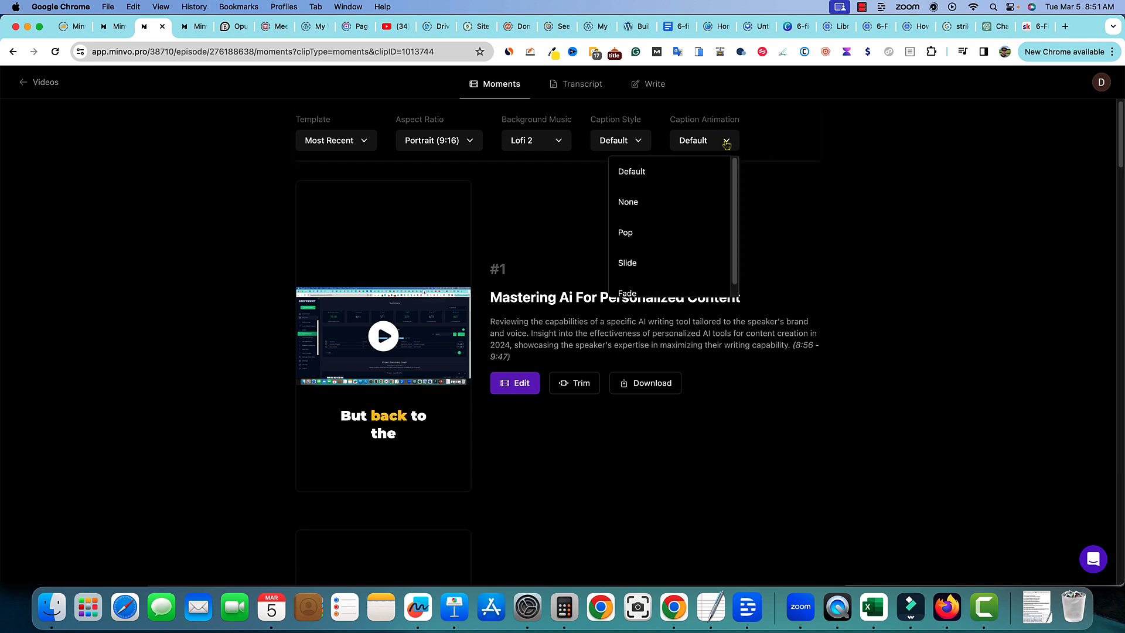
left_click(896, 258)
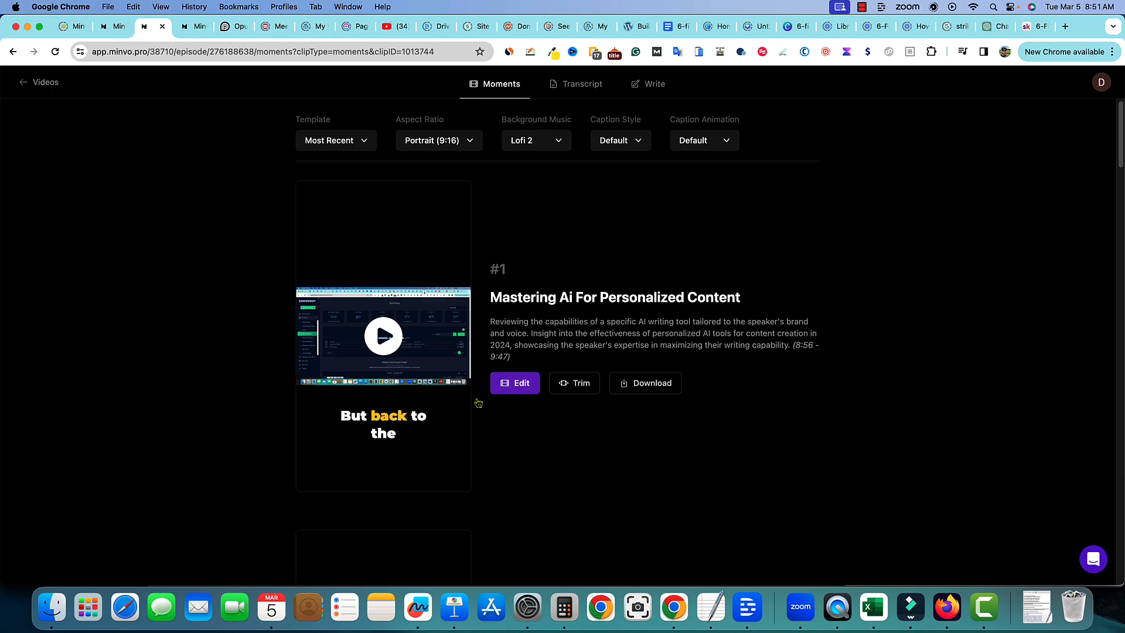
Find moment #4, Kw Hero: Ai Tool Uniqueness Explained, in the list and play its preview
scroll(440, 407, "down", 15)
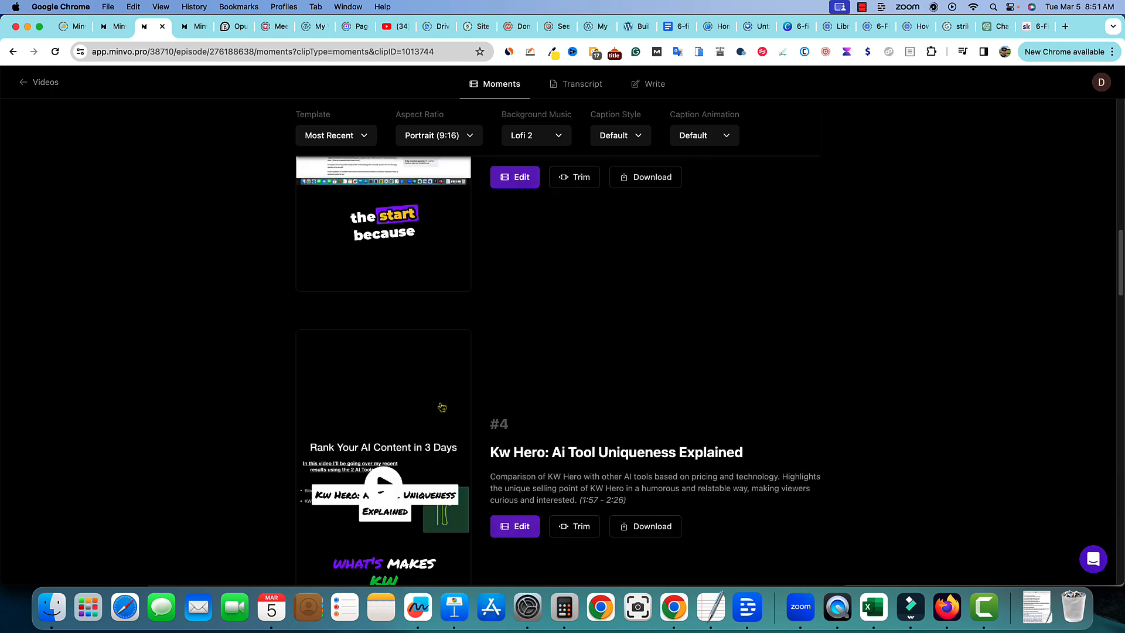
scroll(441, 406, "down", 6)
scroll(525, 344, "down", 3)
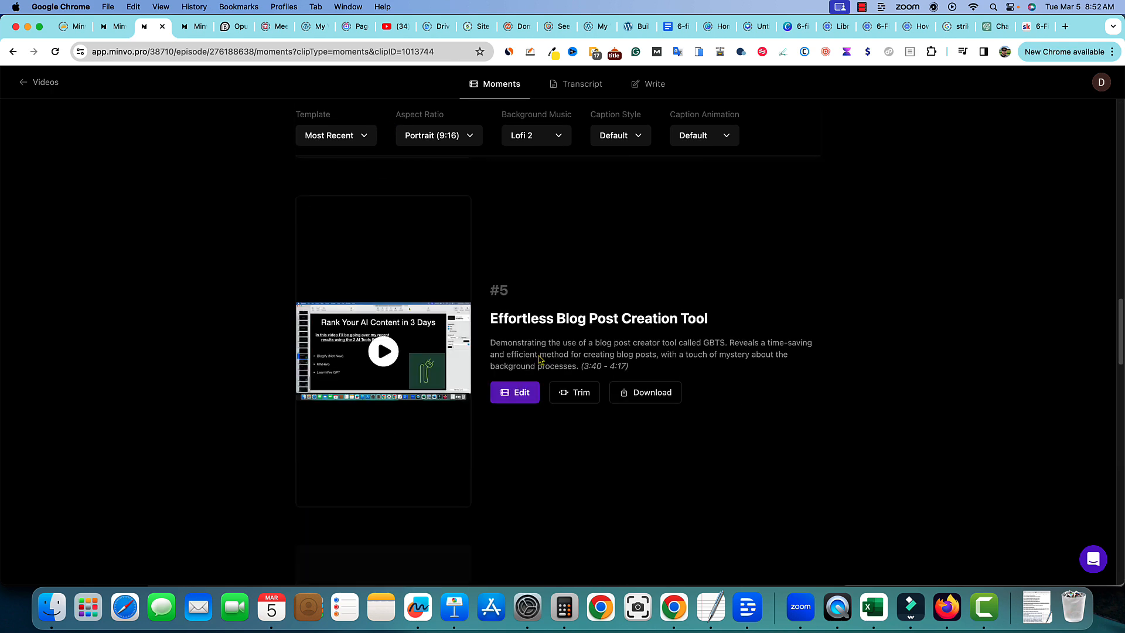
scroll(440, 377, "up", 9)
scroll(371, 387, "down", 4)
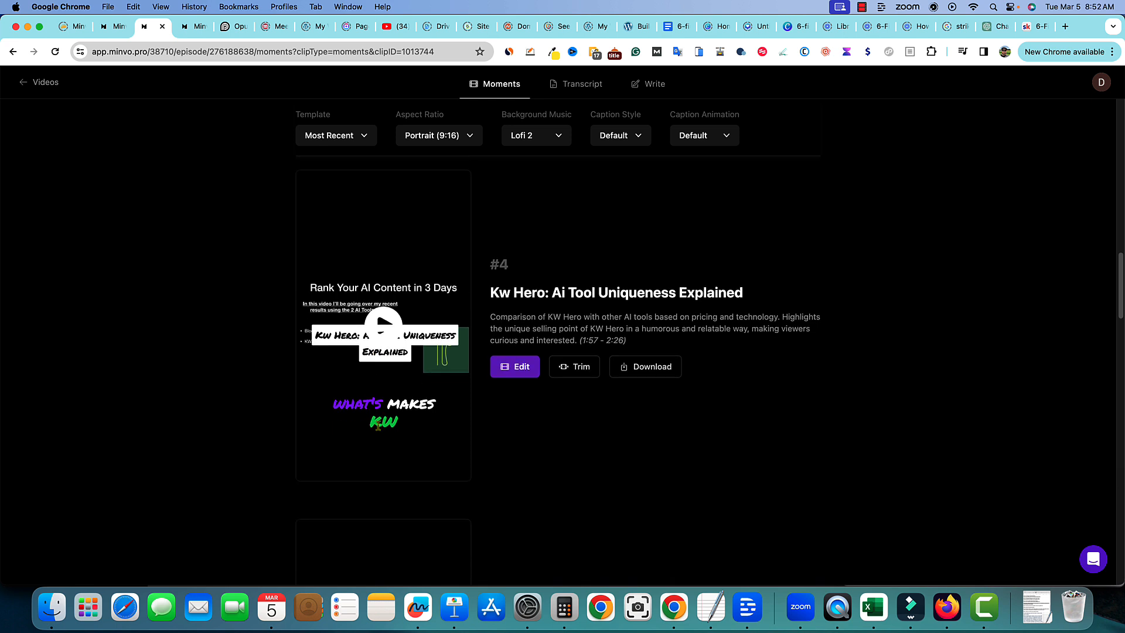
left_click(385, 331)
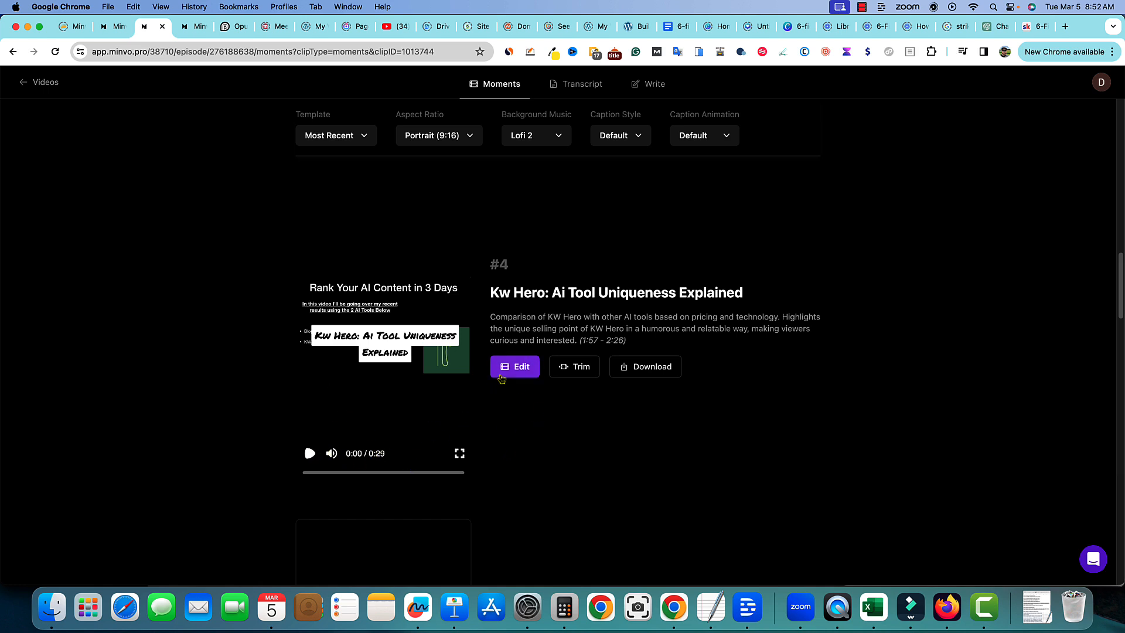
scroll(539, 442, "down", 1)
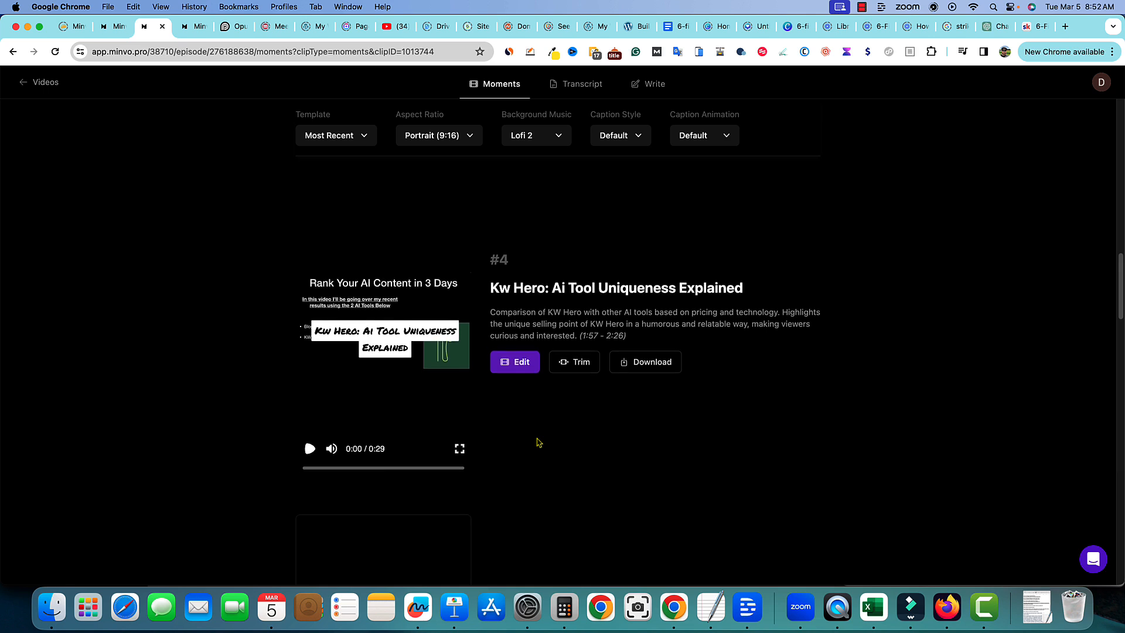
scroll(501, 450, "down", 3)
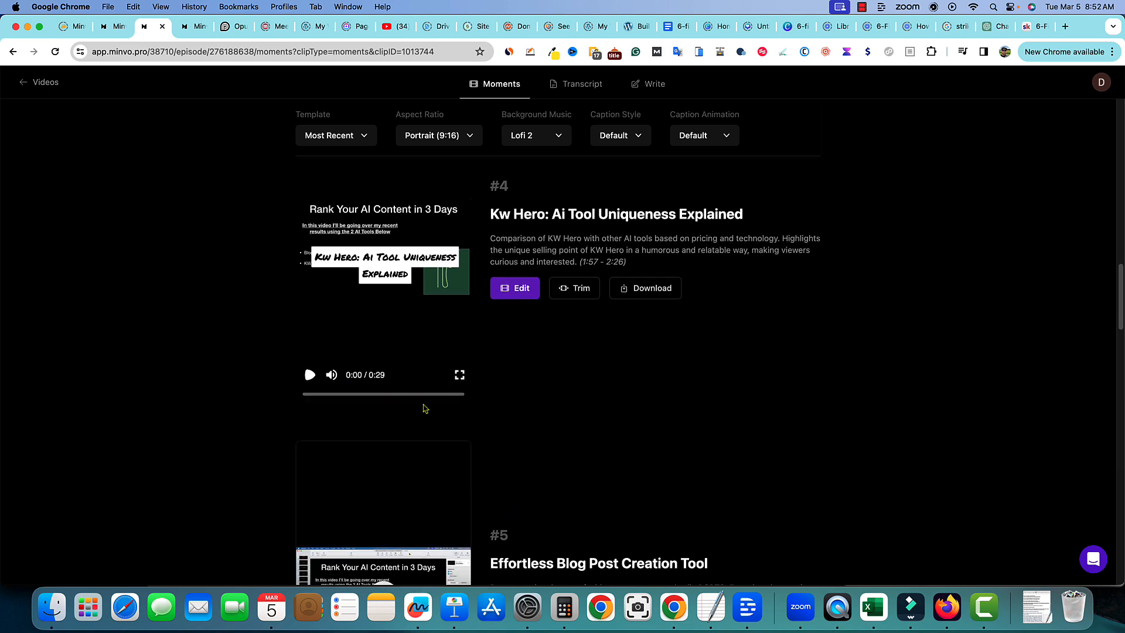
Play the previews of moment #3, Optimizing Ai Rider With Kw Hero, and moment #2, Ai Tools Delivering Surprising Seo Results
scroll(434, 387, "up", 10)
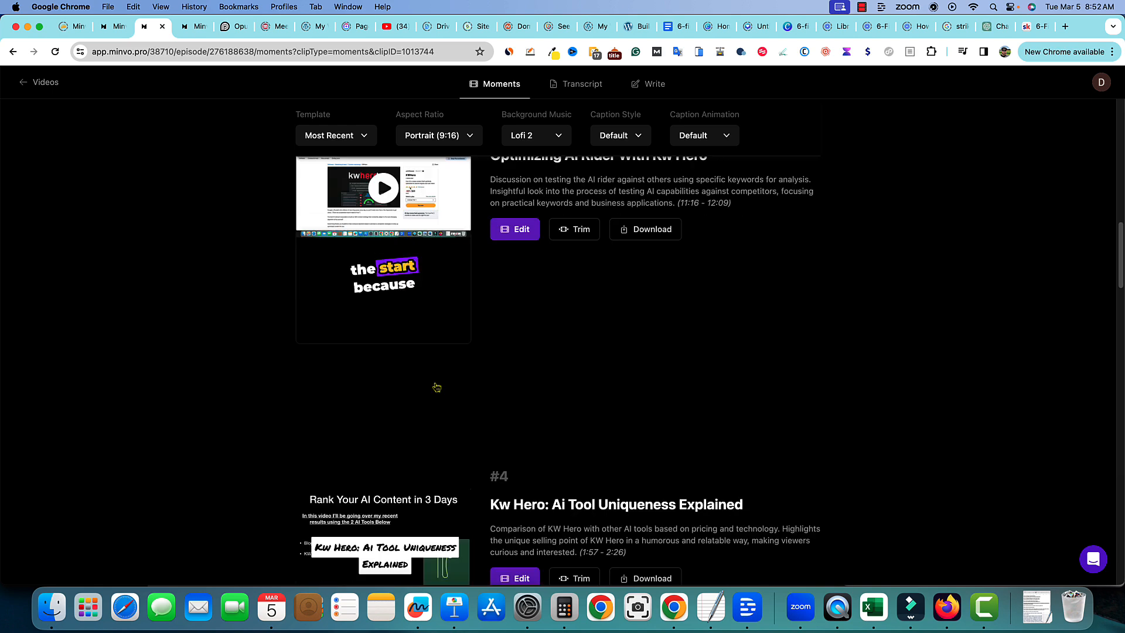
scroll(407, 294, "up", 9)
scroll(407, 455, "down", 6)
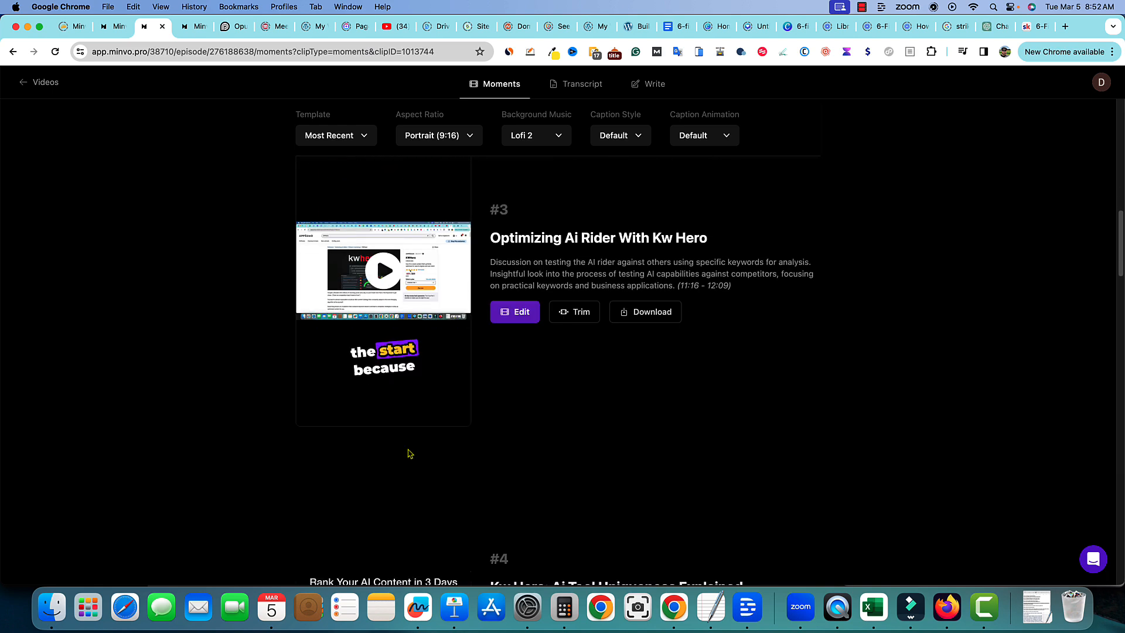
left_click(381, 273)
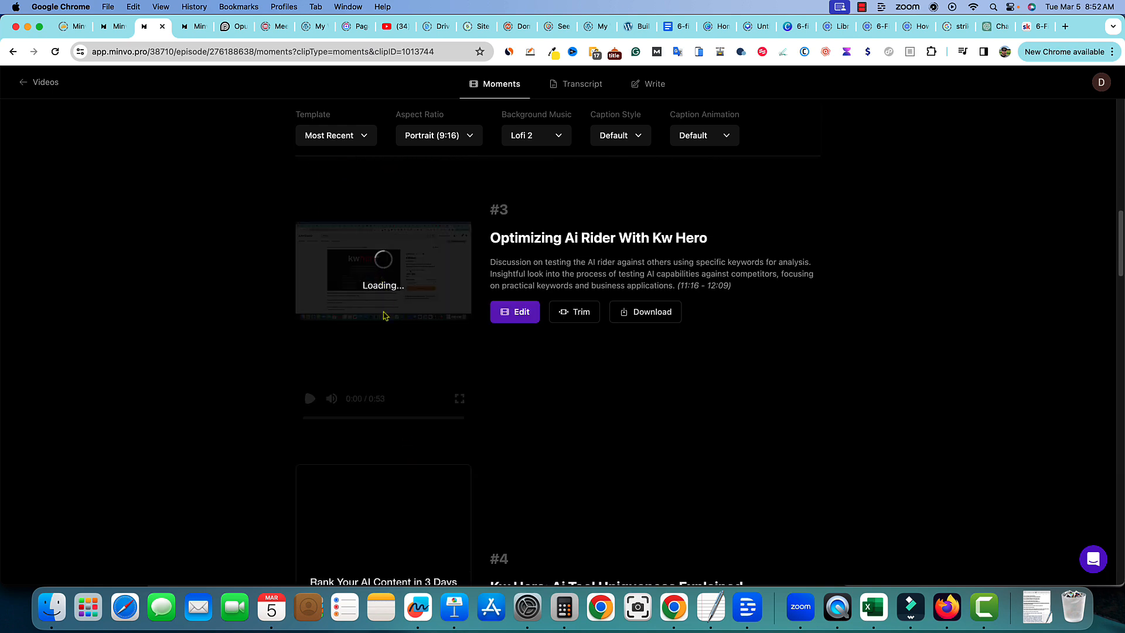
scroll(409, 345, "up", 18)
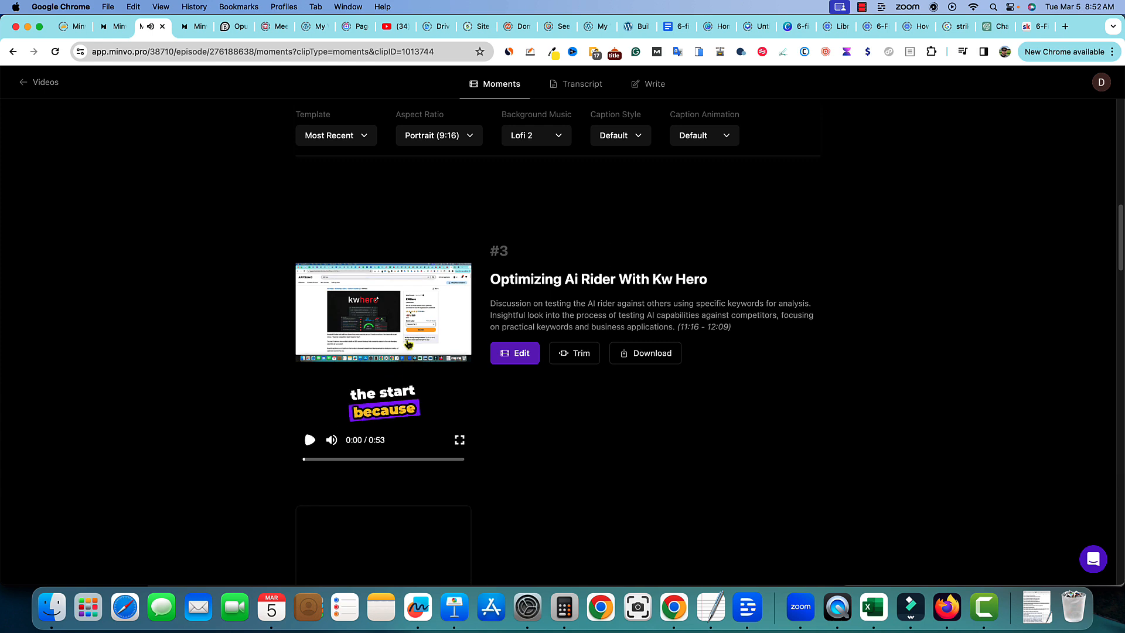
scroll(408, 345, "down", 4)
left_click(393, 494)
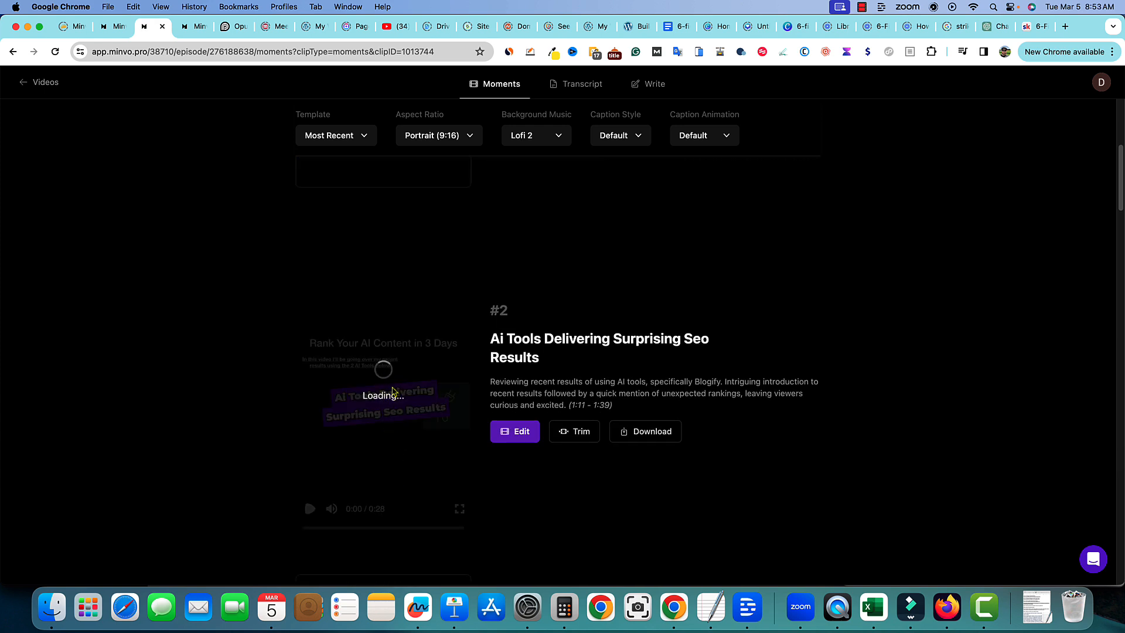
left_click(391, 381)
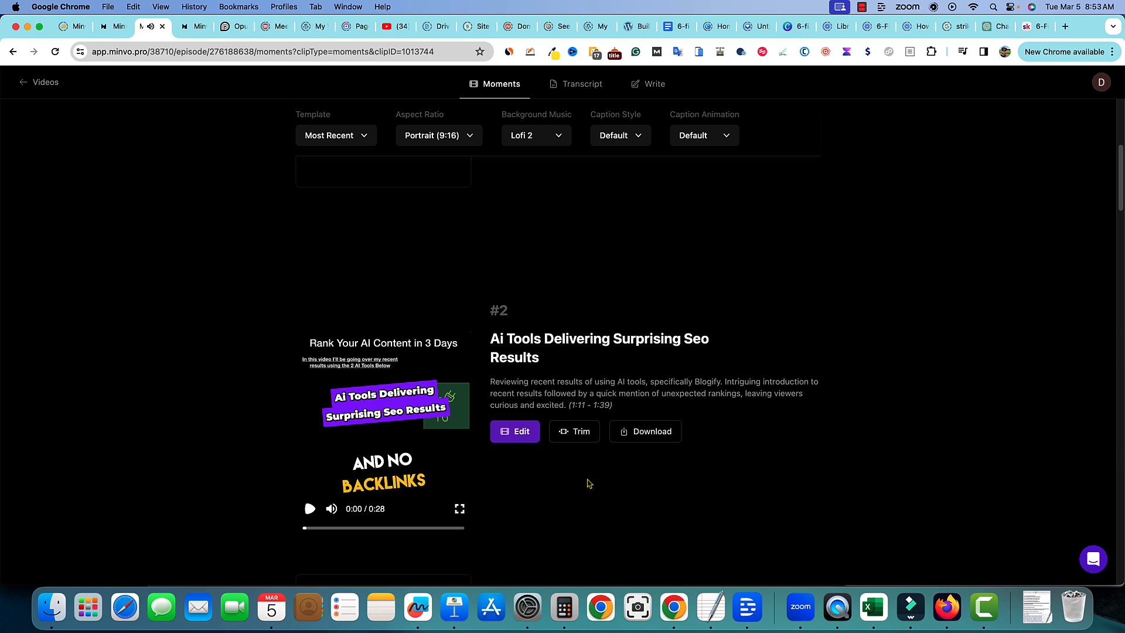
Look over the remaining moments through #9, Exploring Kw Hero And Blogify, and return to the start of the list
scroll(596, 492, "down", 5)
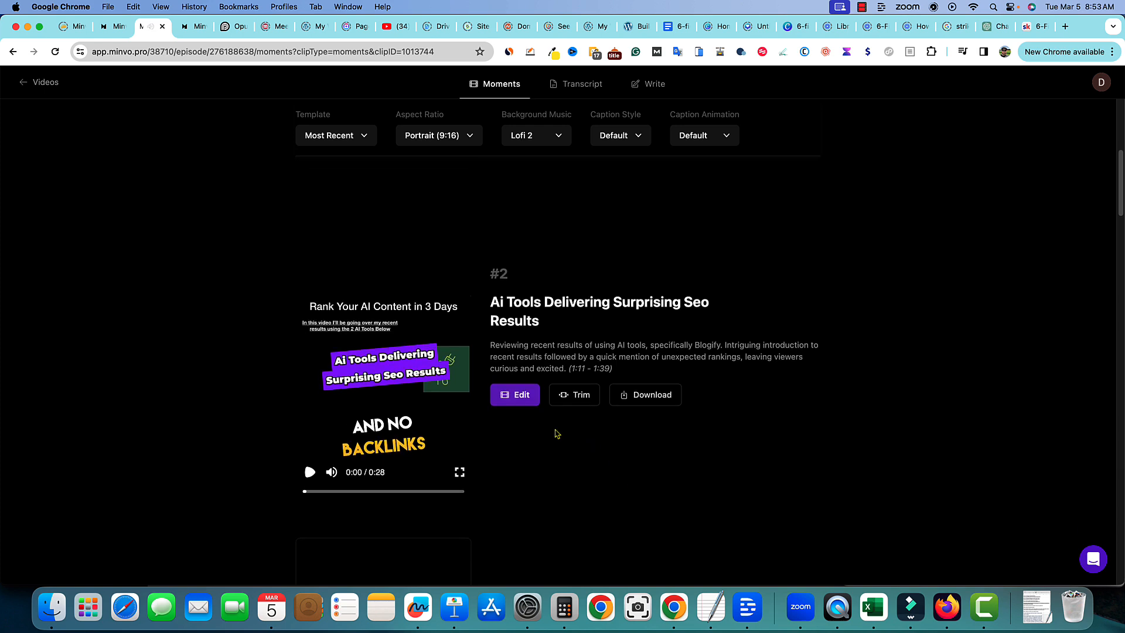
scroll(596, 493, "down", 20)
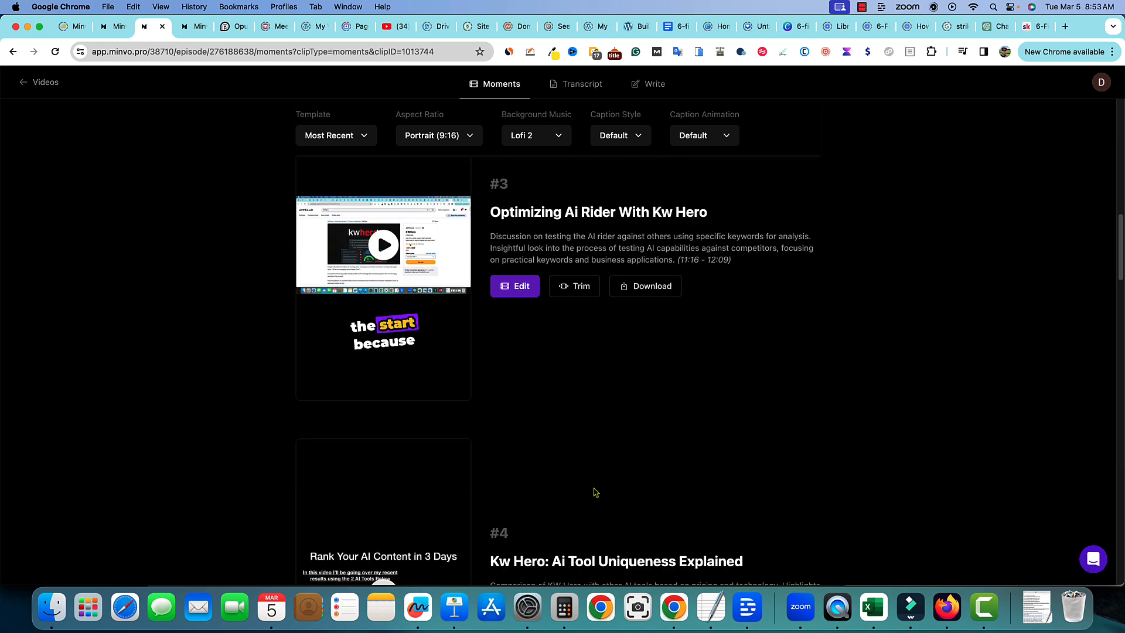
scroll(596, 493, "down", 11)
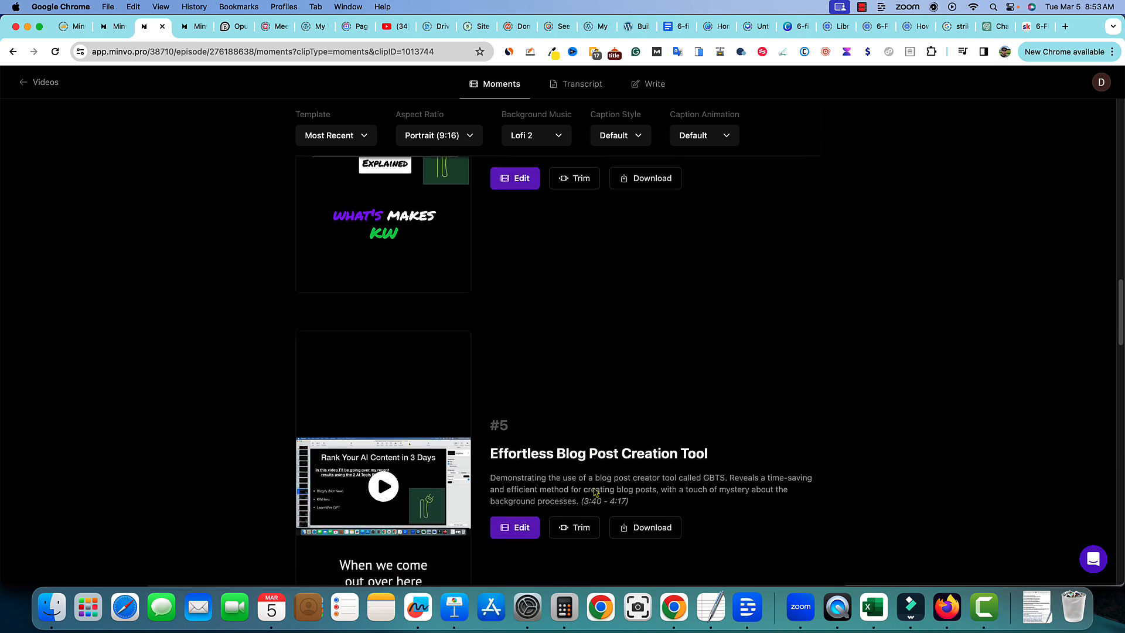
scroll(596, 492, "down", 20)
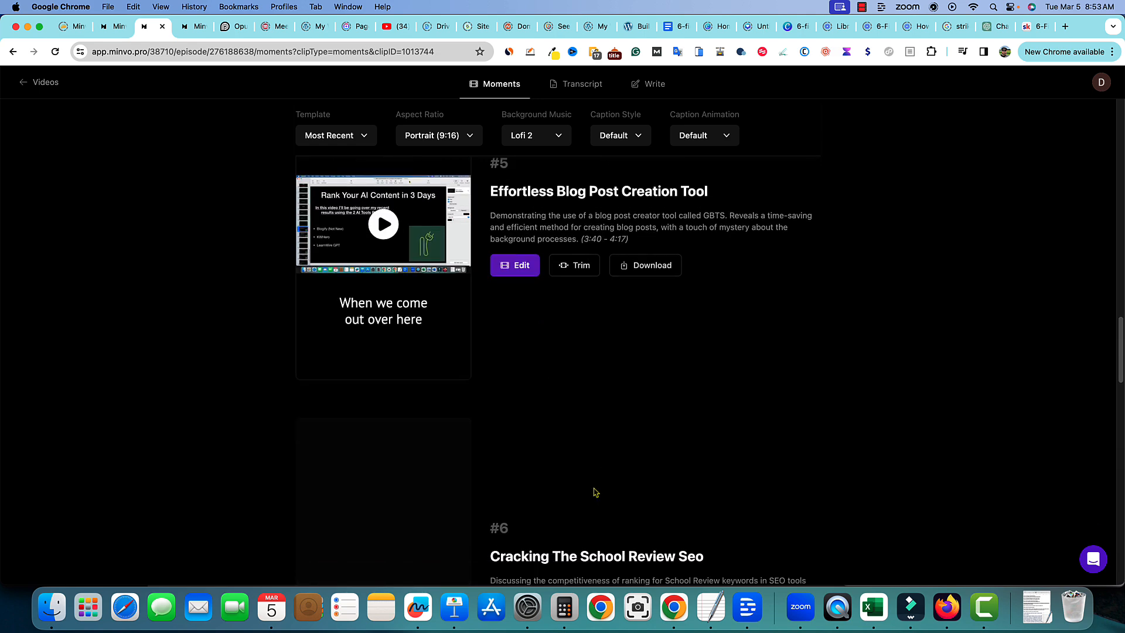
scroll(596, 488, "down", 20)
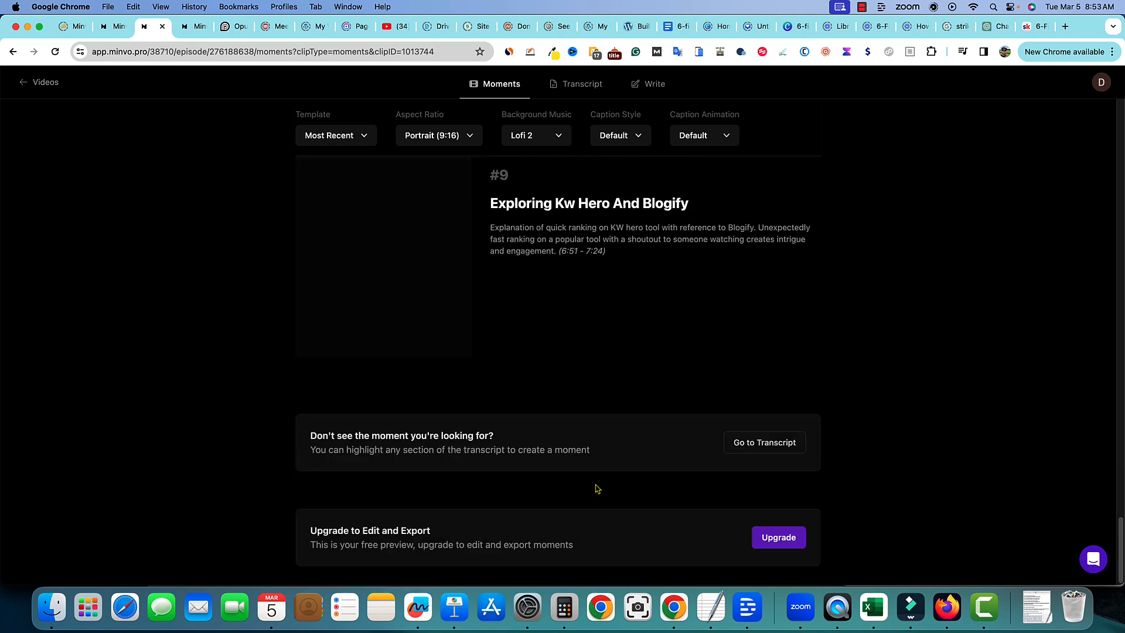
scroll(562, 353, "up", 4)
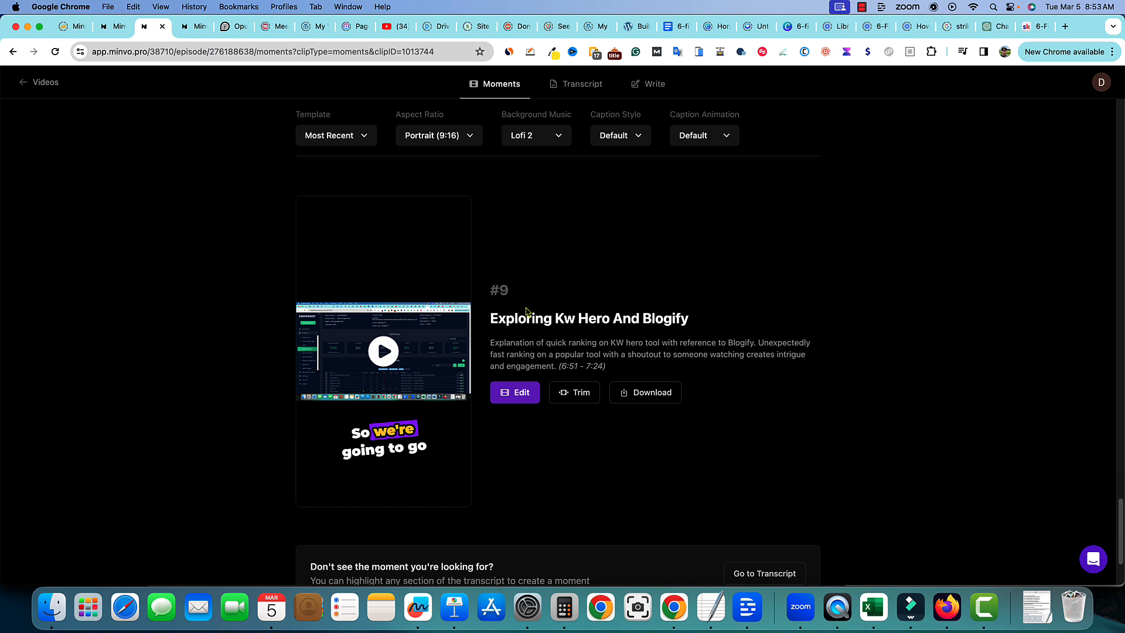
scroll(673, 490, "down", 4)
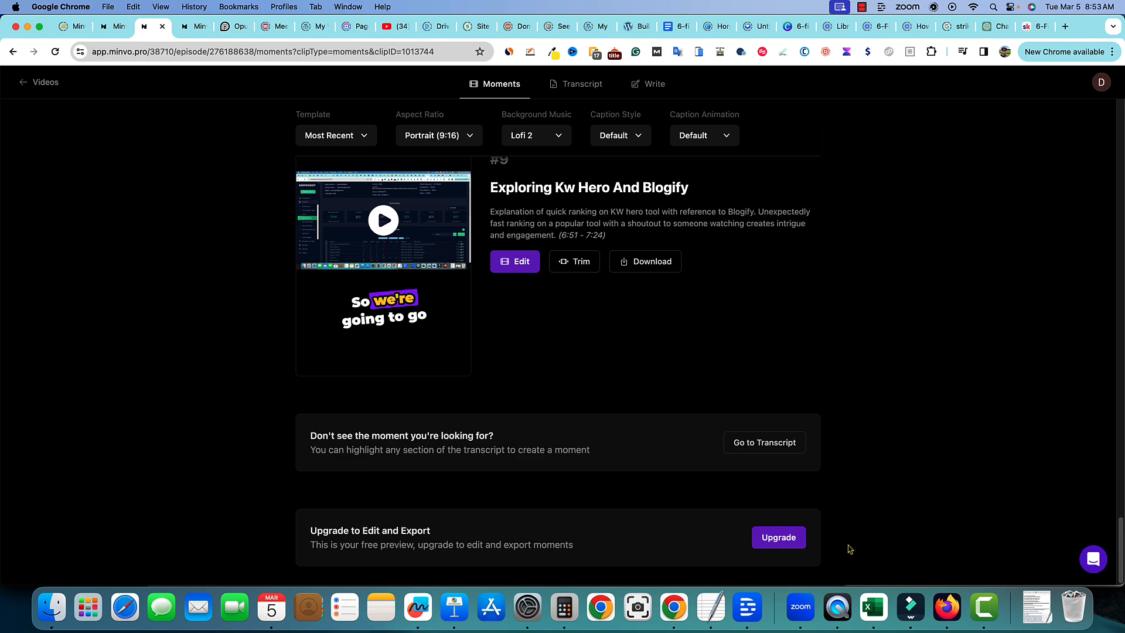
scroll(884, 357, "up", 3)
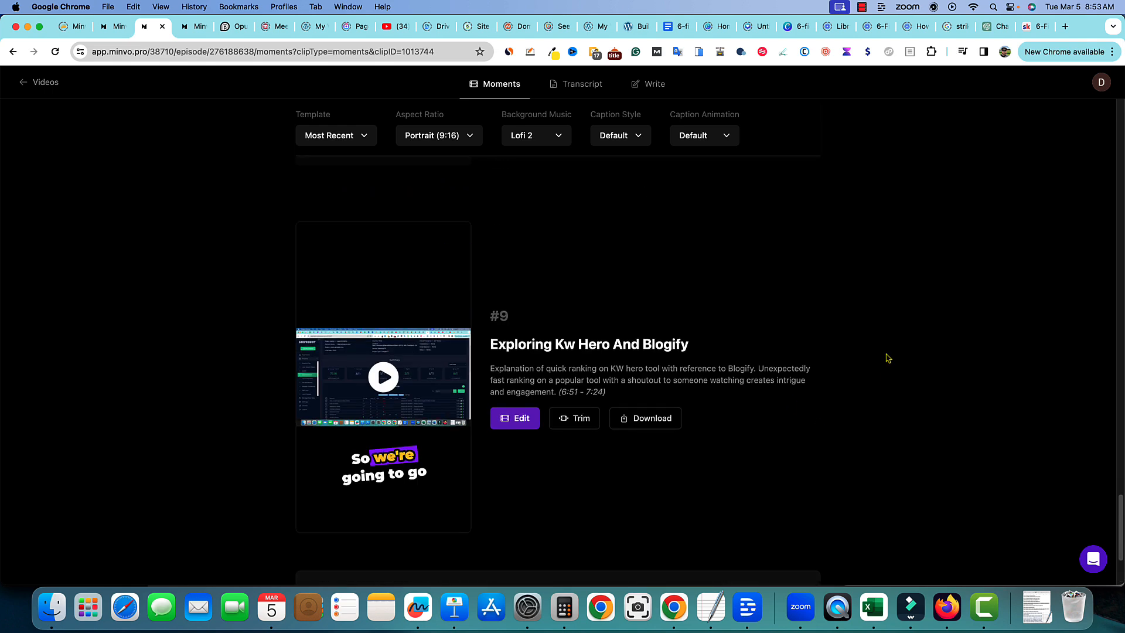
scroll(892, 364, "up", 20)
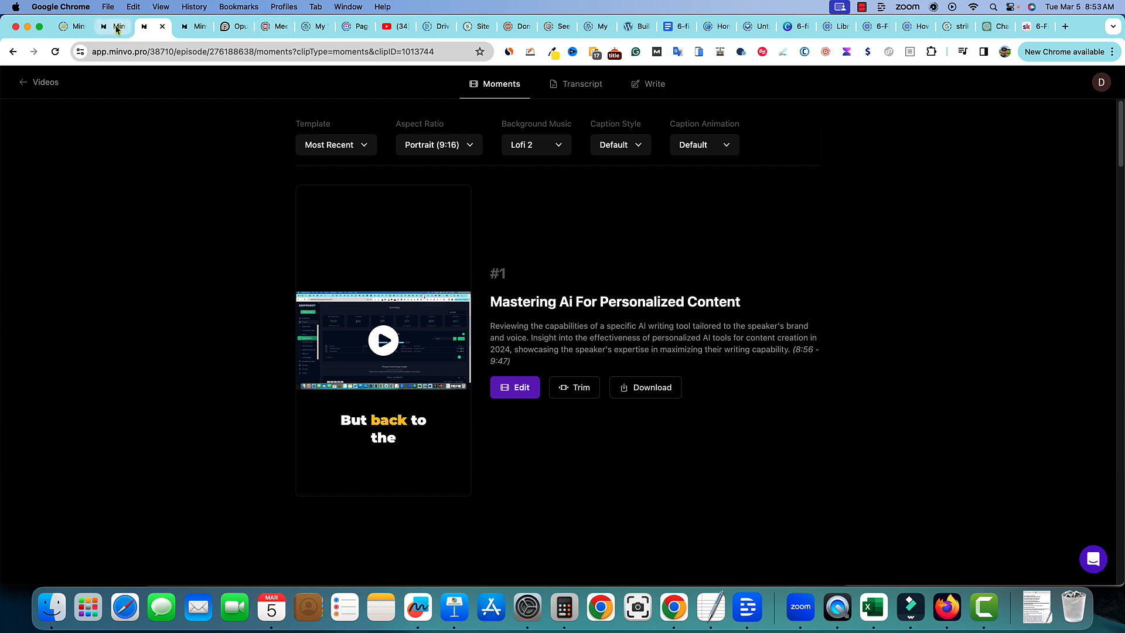
Switch to the AppSumo page for Minvo and view the lifetime deal's price and rating at its beginning
left_click(115, 28)
left_click(70, 26)
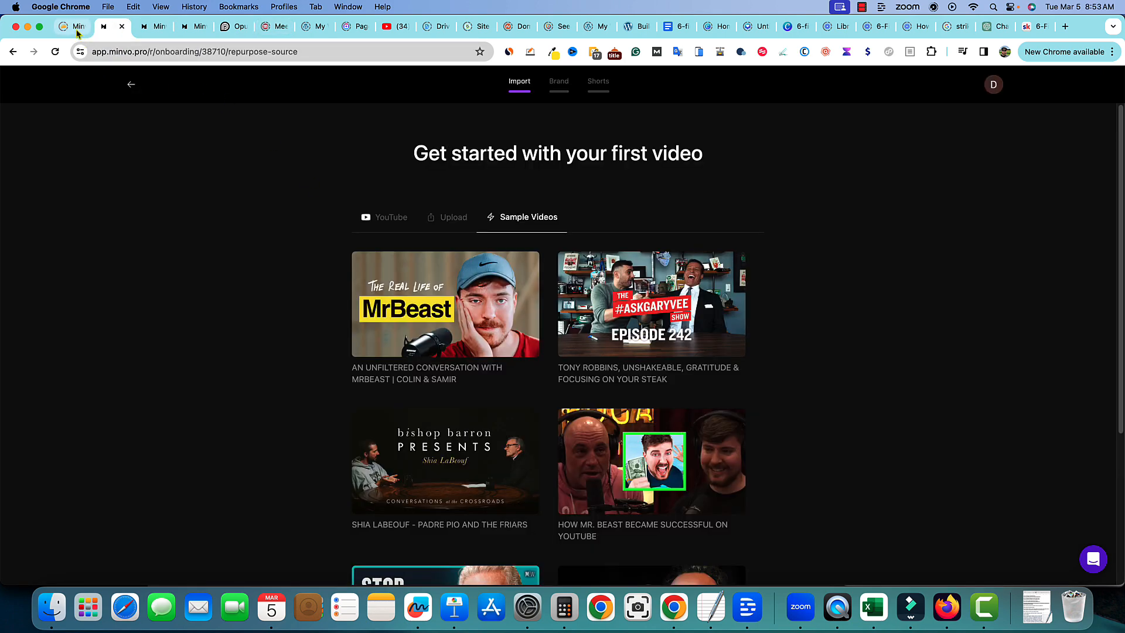
scroll(336, 262, "up", 15)
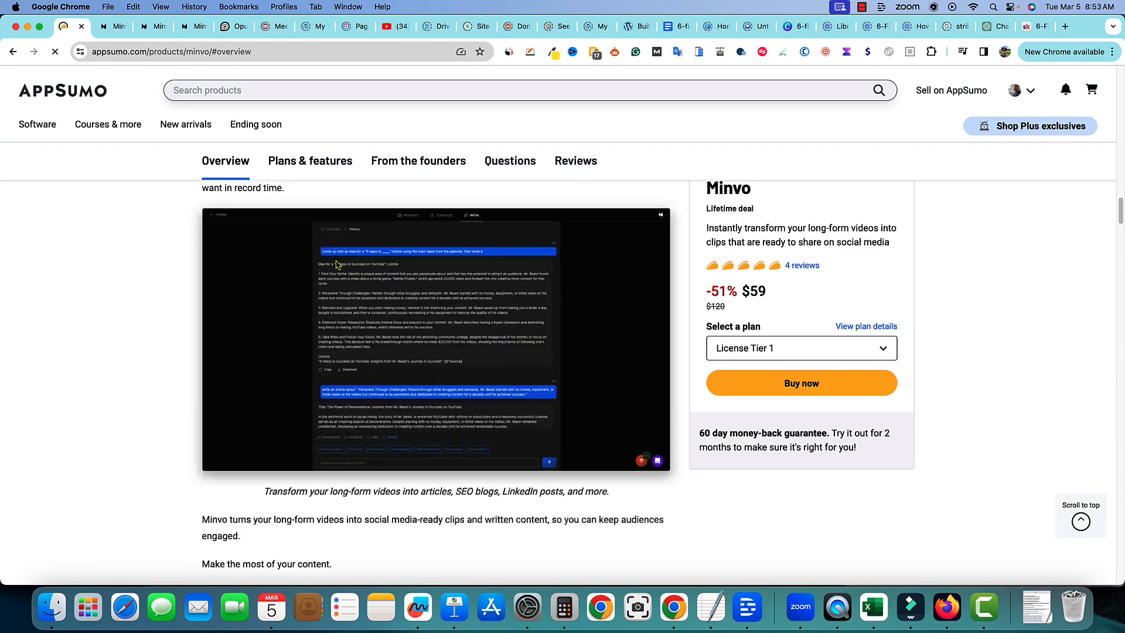
scroll(335, 263, "up", 10)
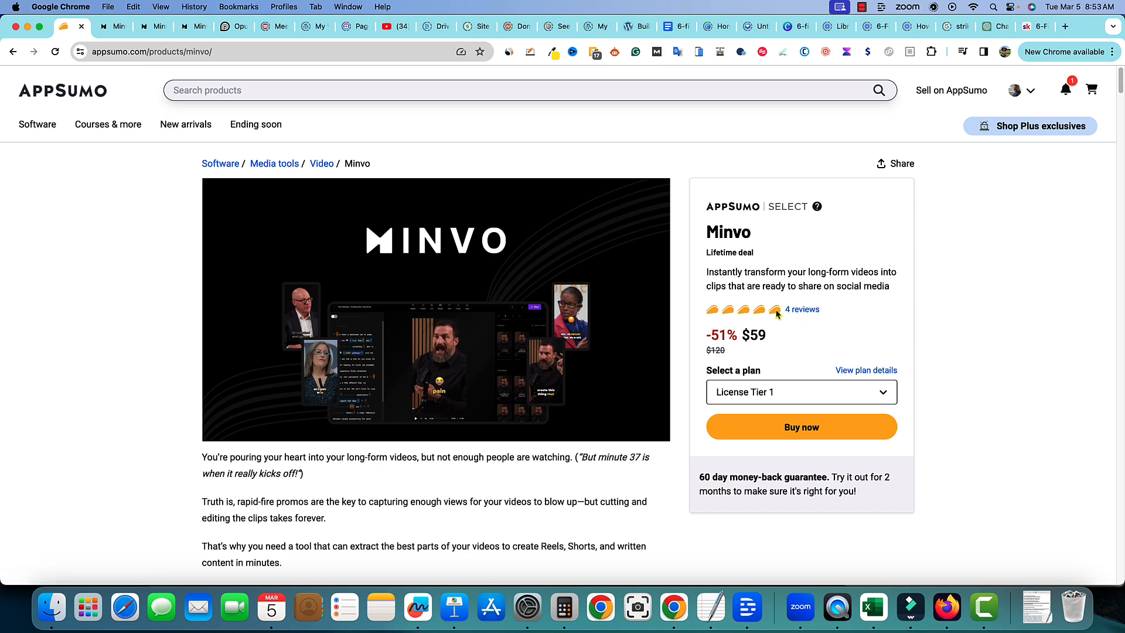
Go to the deal's questions and reviews, and highlight the founder team's reply about Portuguese subtitles and export limits
left_click(809, 314)
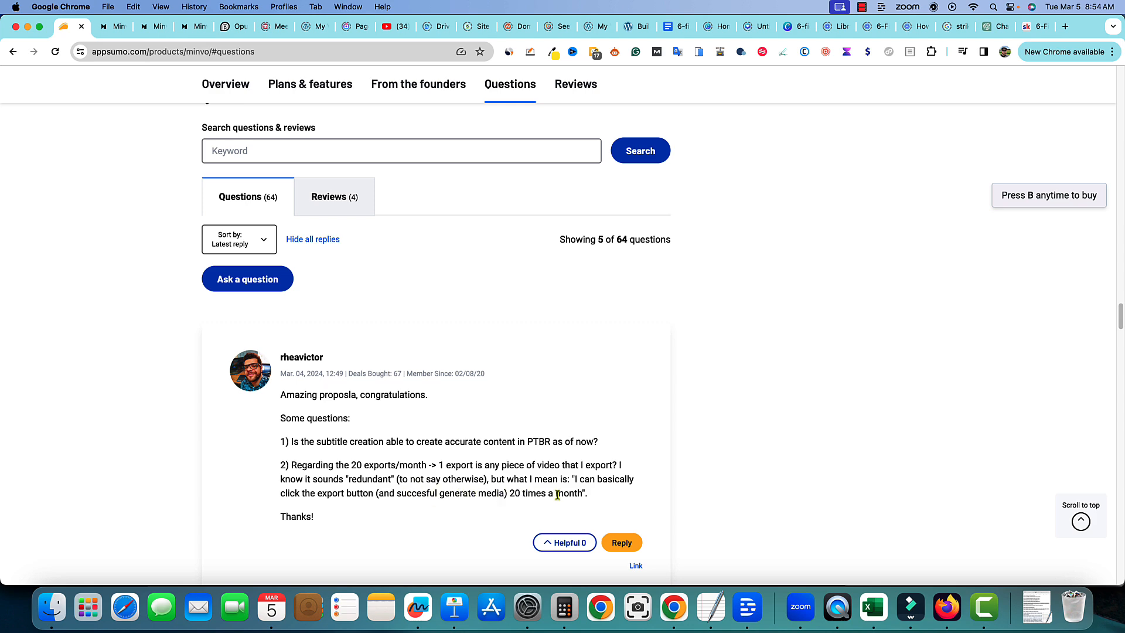
scroll(557, 494, "down", 6)
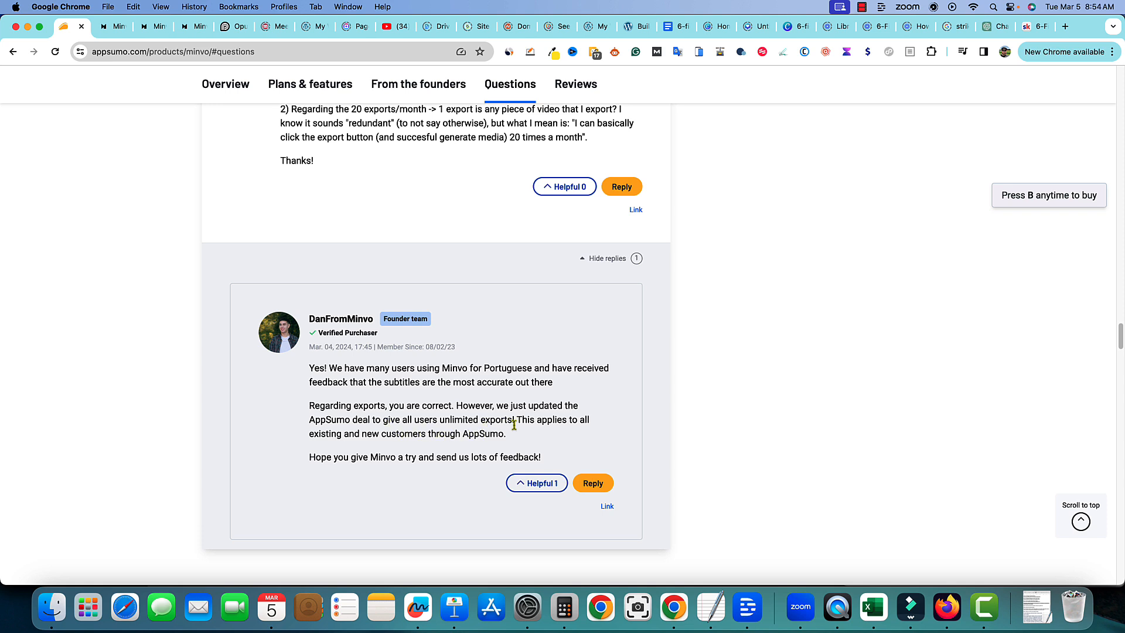
left_click_drag(592, 421, 303, 428)
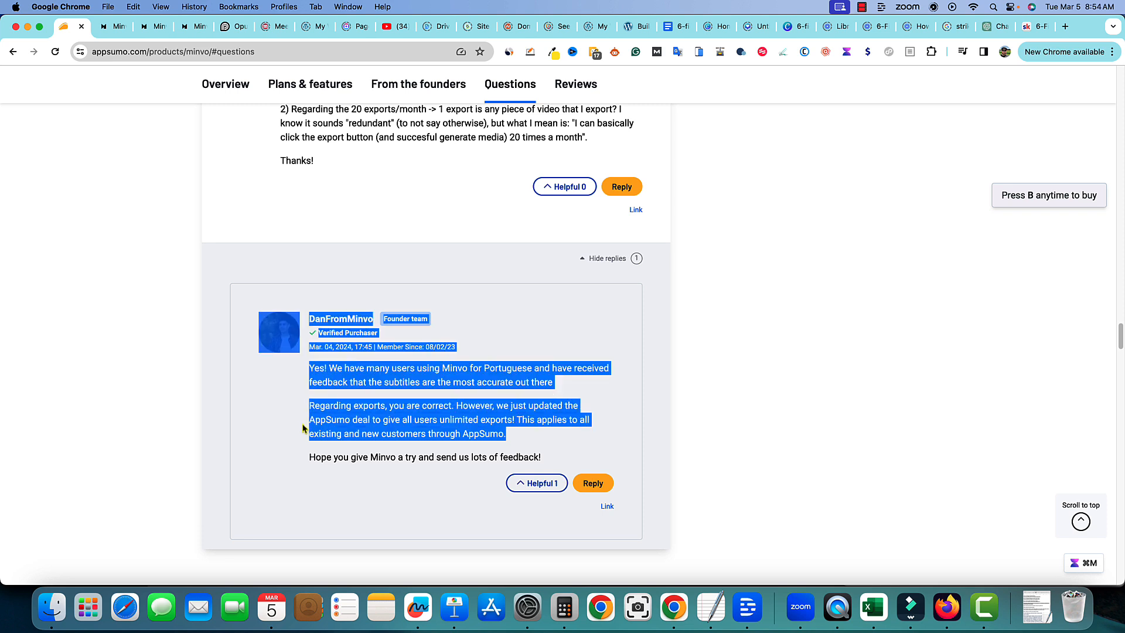
Clear the highlight on the founder team's reply and read the following customer question about transcript edits and corrections
left_click(412, 430)
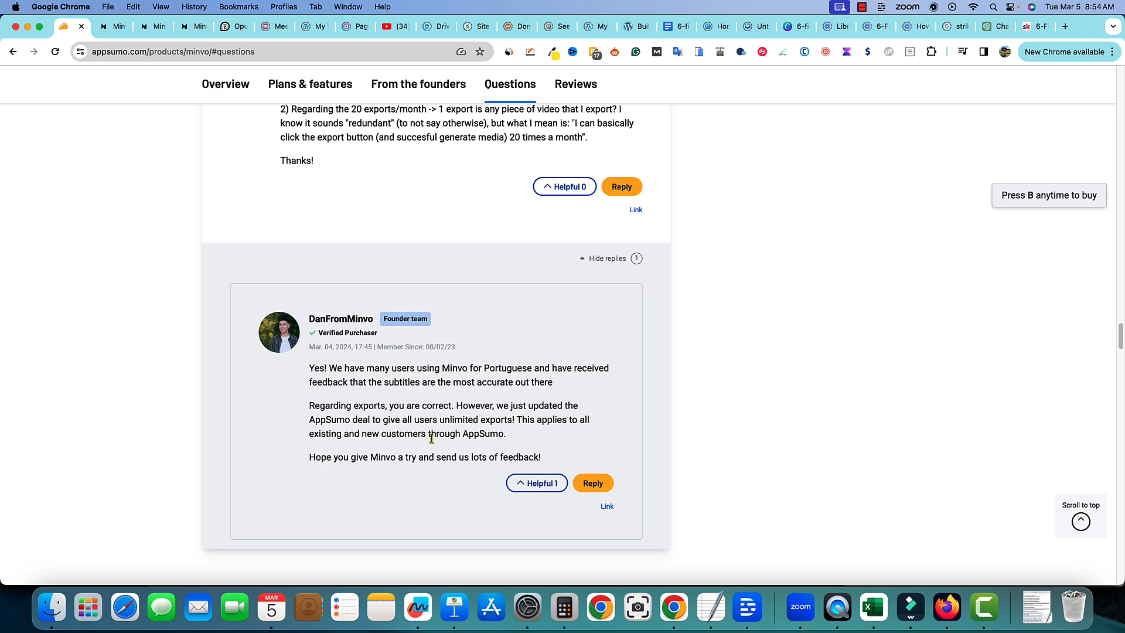
scroll(480, 432, "up", 1)
scroll(481, 433, "down", 3)
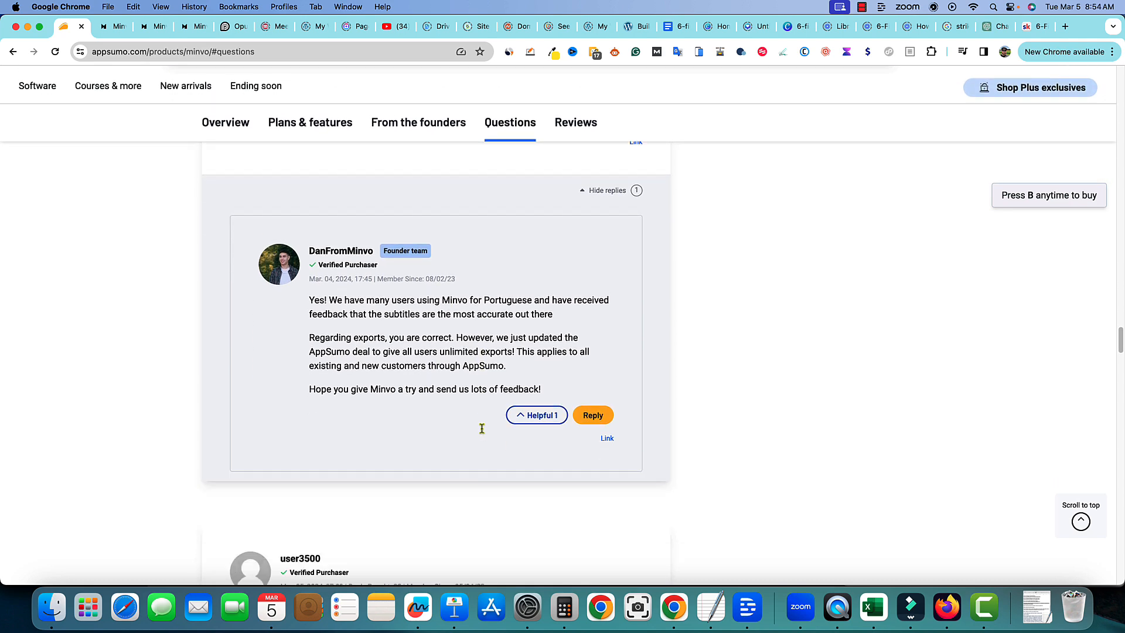
scroll(481, 433, "down", 5)
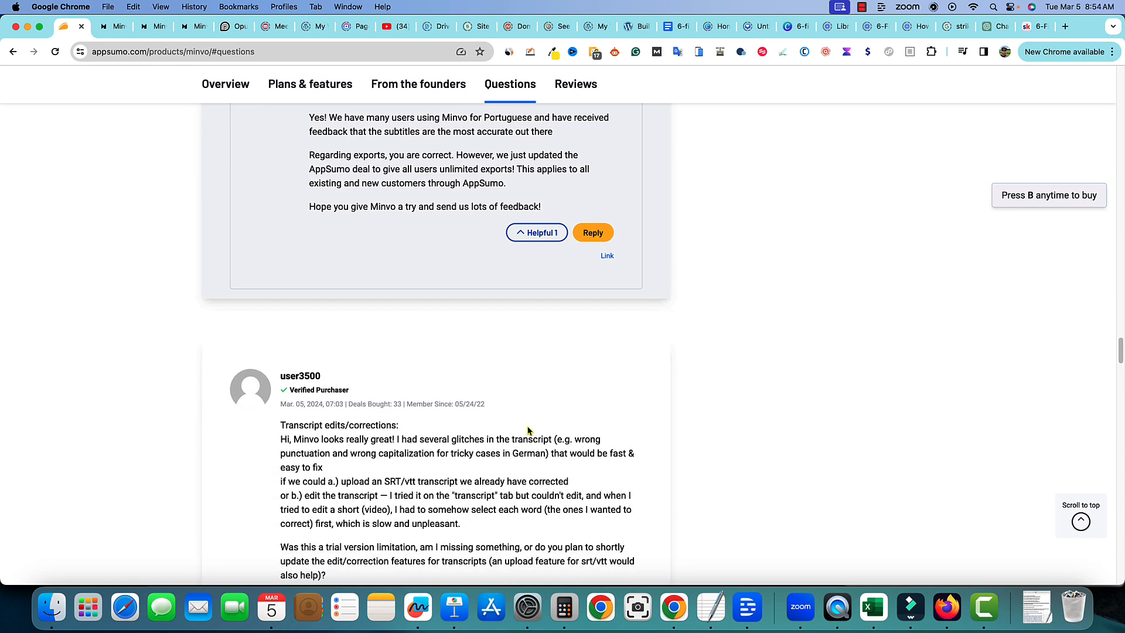
scroll(592, 433, "down", 4)
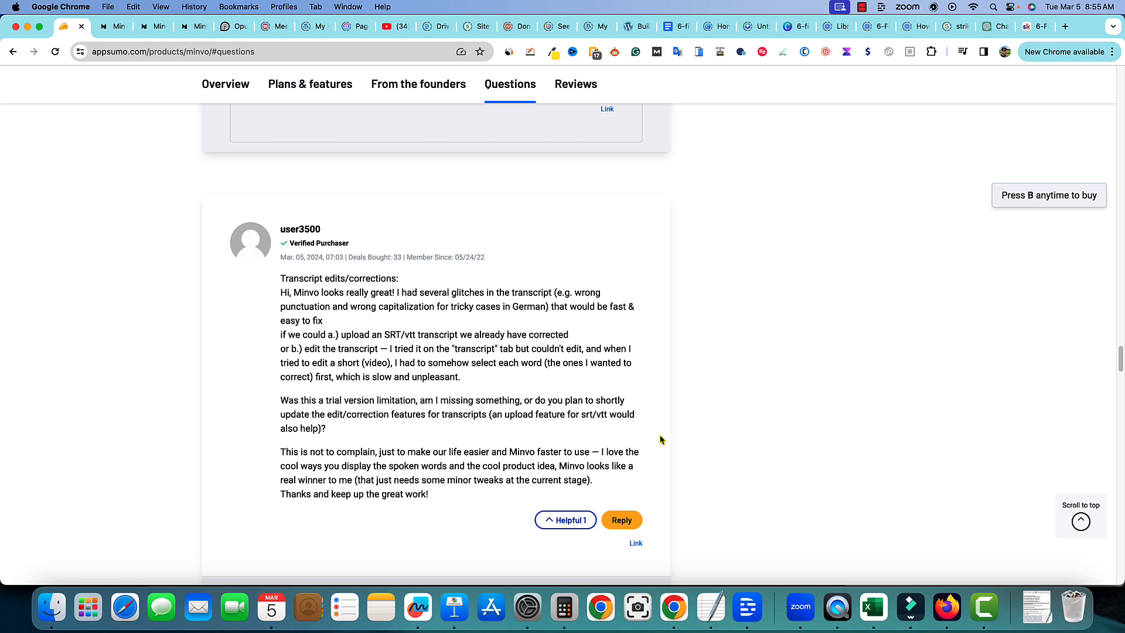
Switch to the Minvo moments list and skim it between #1, Mastering Ai For Personalized Content, and #9, Exploring Kw Hero And Blogify
left_click(147, 26)
scroll(409, 292, "down", 15)
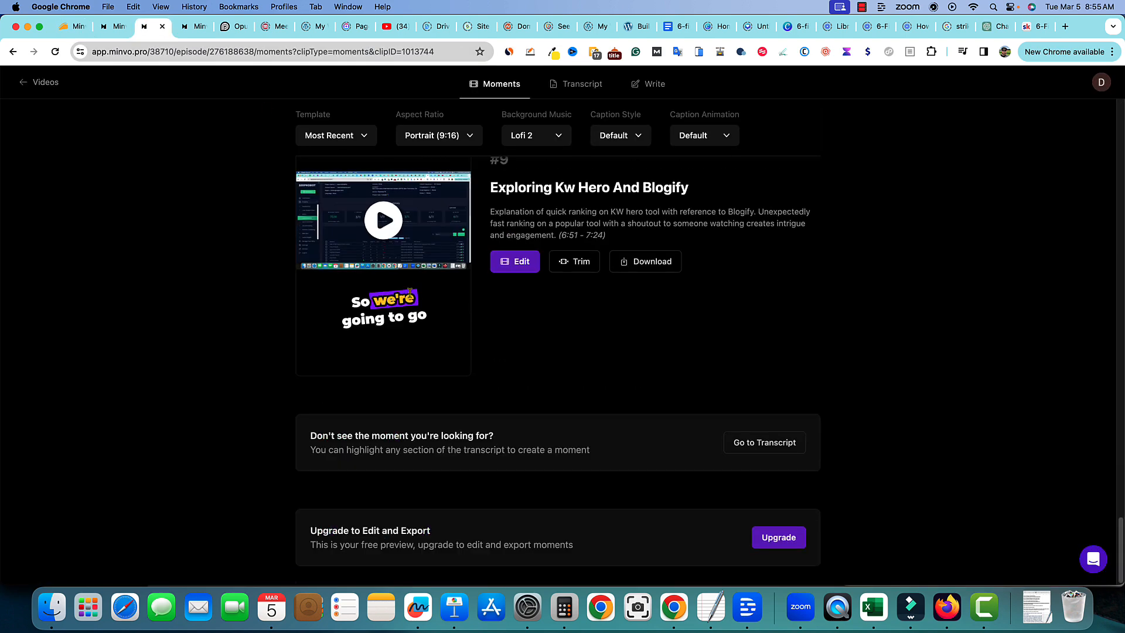
scroll(412, 298, "up", 5)
scroll(411, 298, "up", 15)
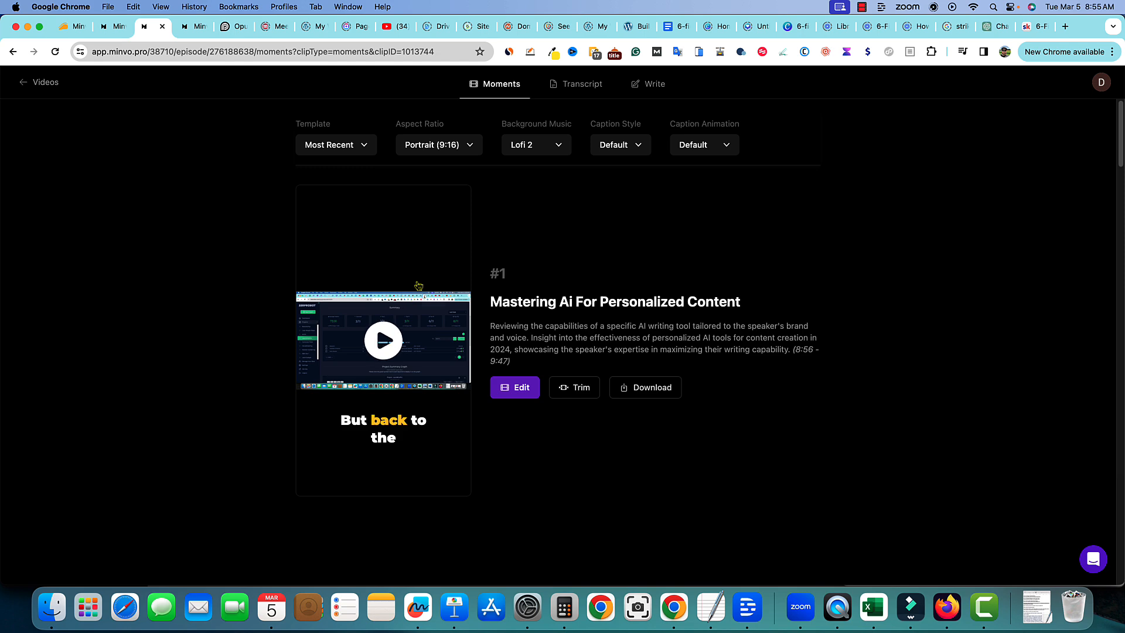
scroll(447, 298, "down", 2)
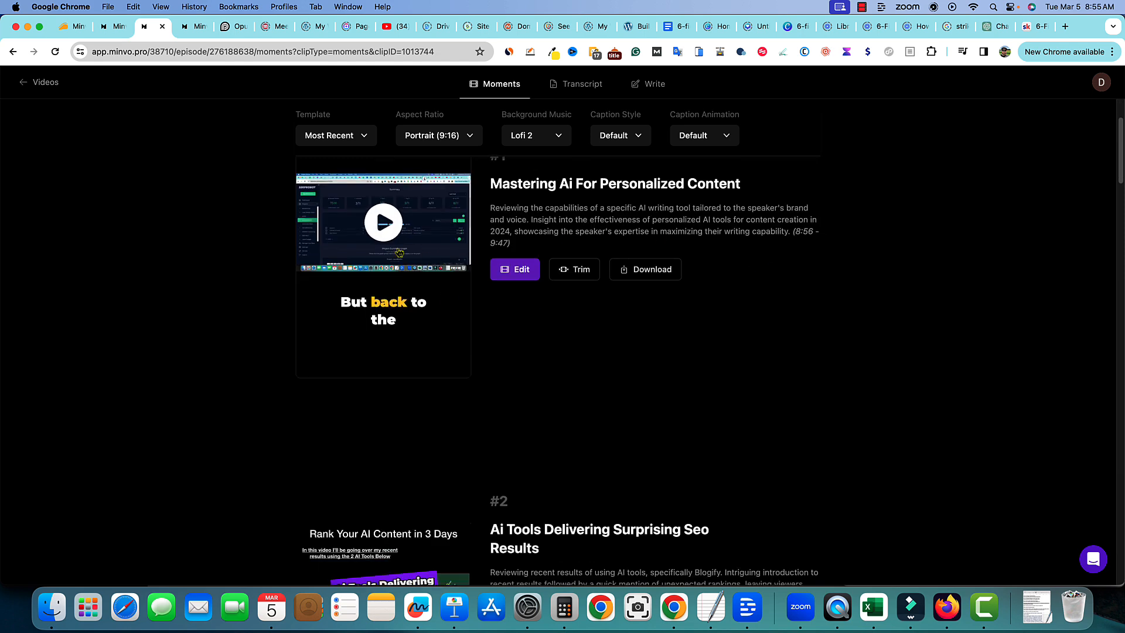
scroll(390, 410, "down", 15)
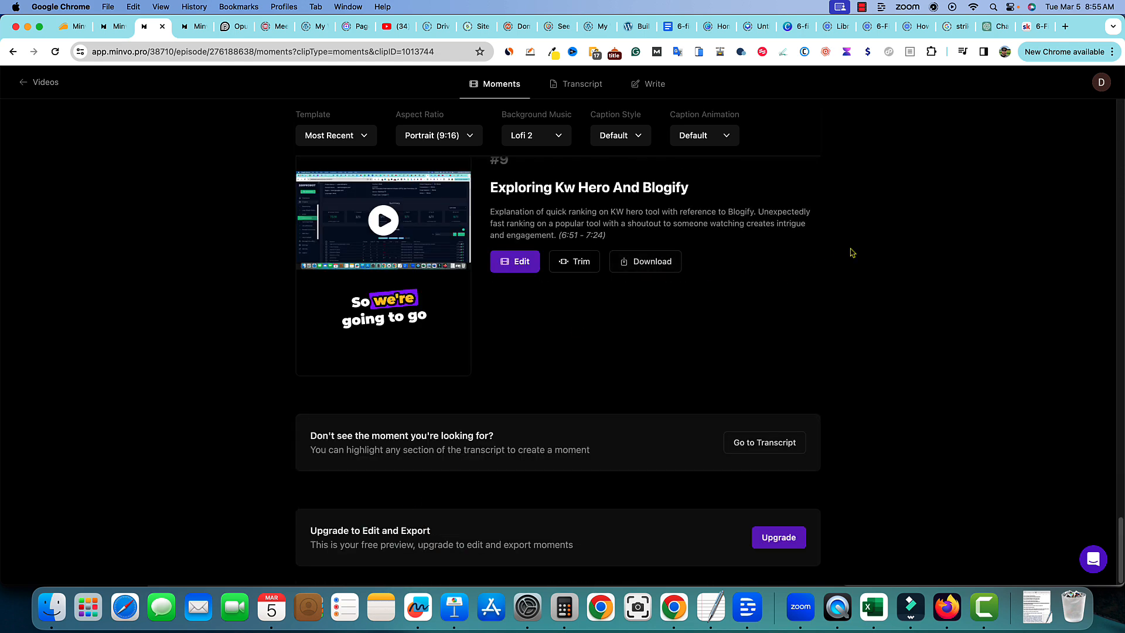
scroll(271, 349, "up", 10)
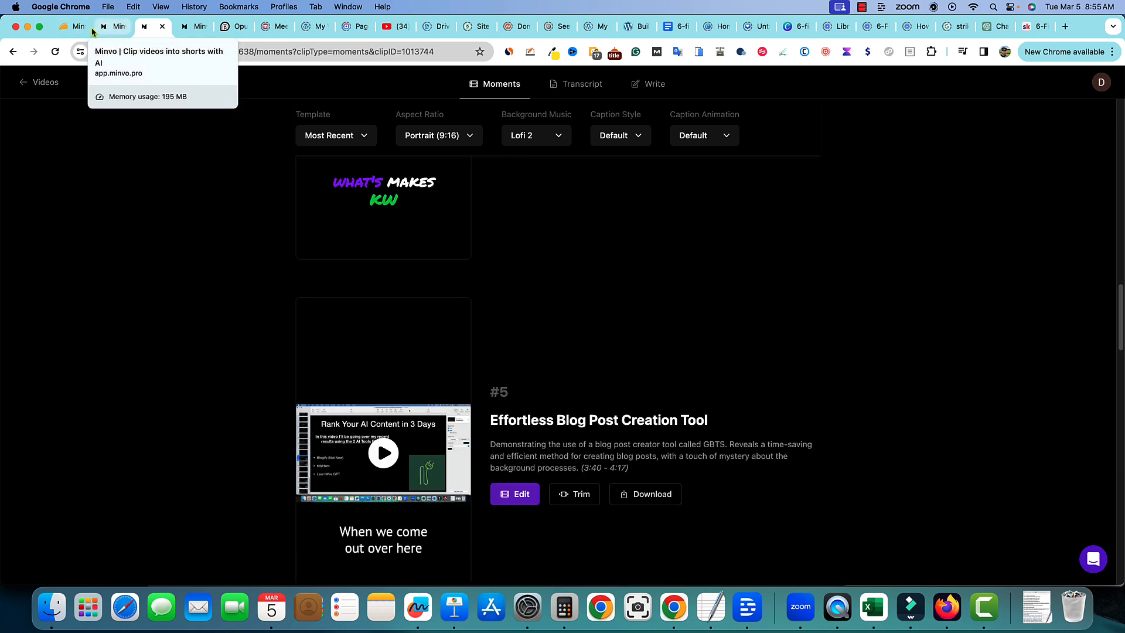
Return to the AppSumo page for Minvo and highlight the text of the customer's transcript edits and corrections question
left_click(75, 28)
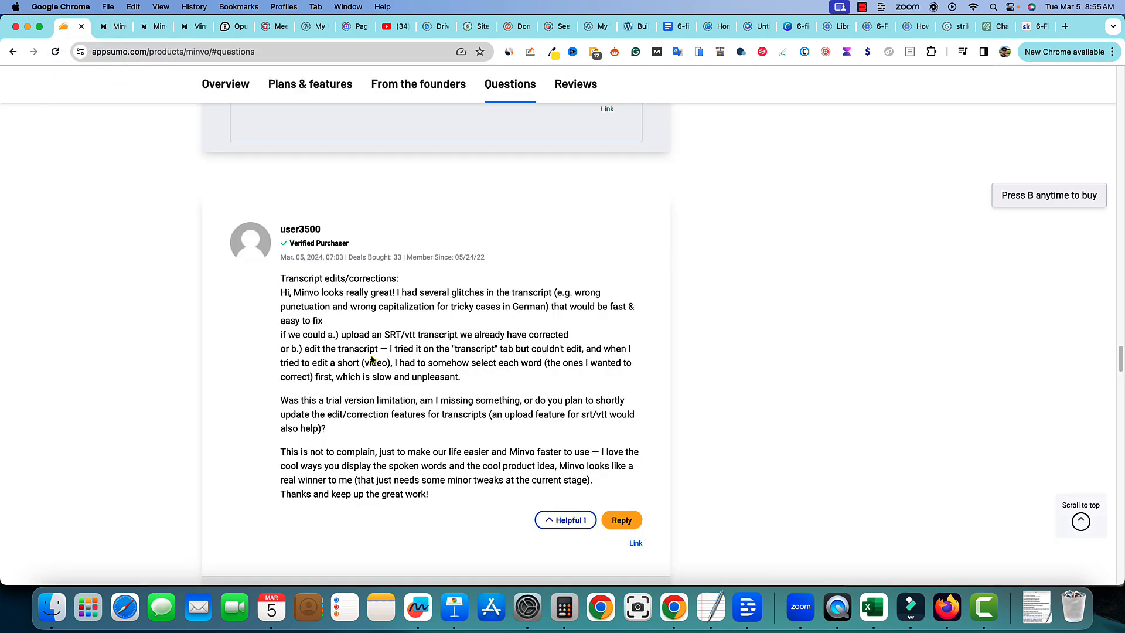
scroll(373, 360, "down", 1)
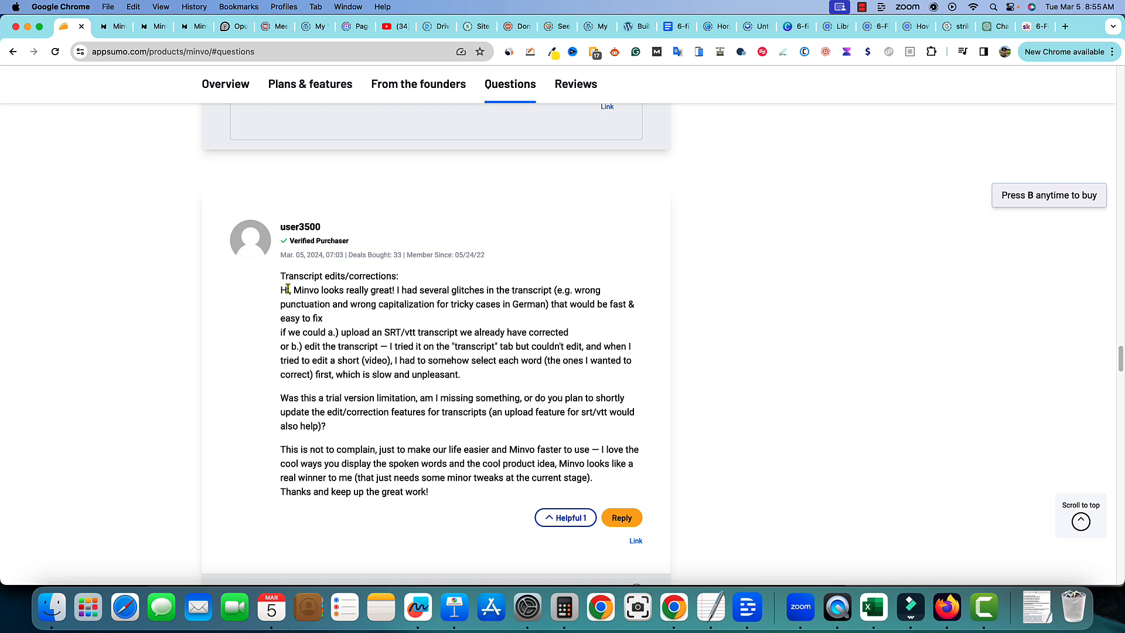
left_click_drag(281, 291, 625, 445)
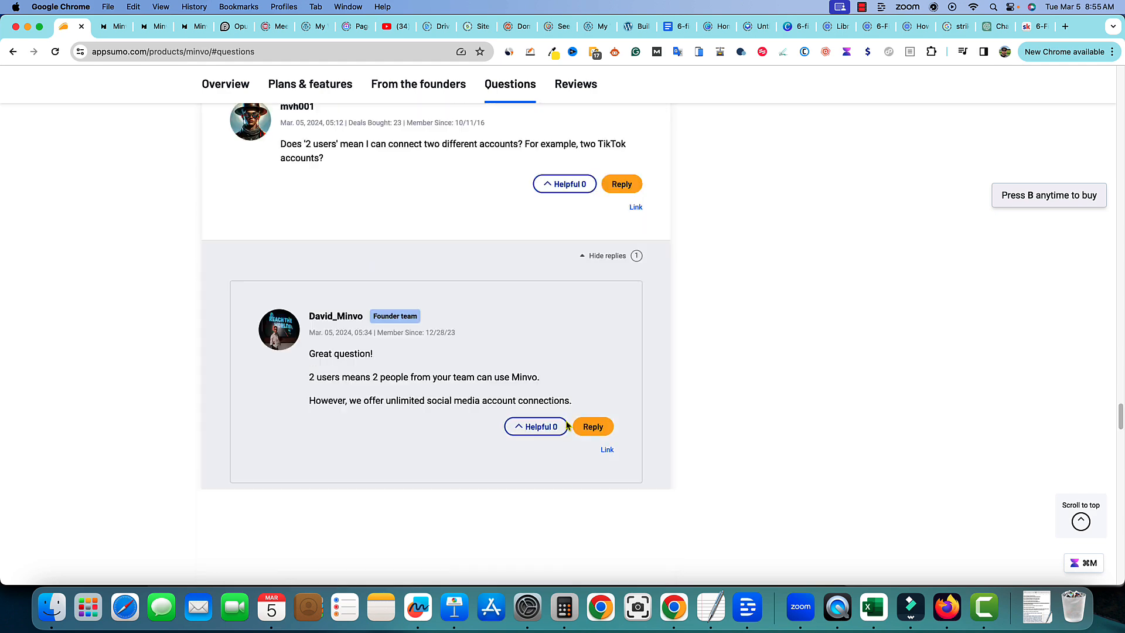
Read the question on whether '2 users' allows two different TikTok accounts, along with the founder team's reply
scroll(367, 356, "down", 10)
scroll(367, 355, "up", 3)
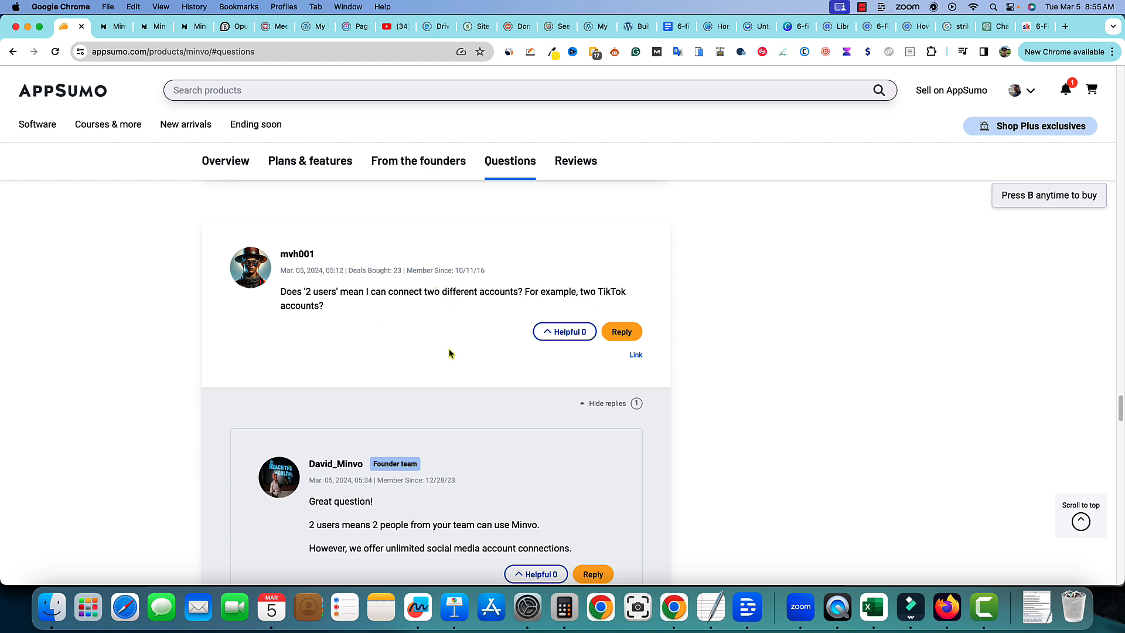
scroll(453, 355, "down", 2)
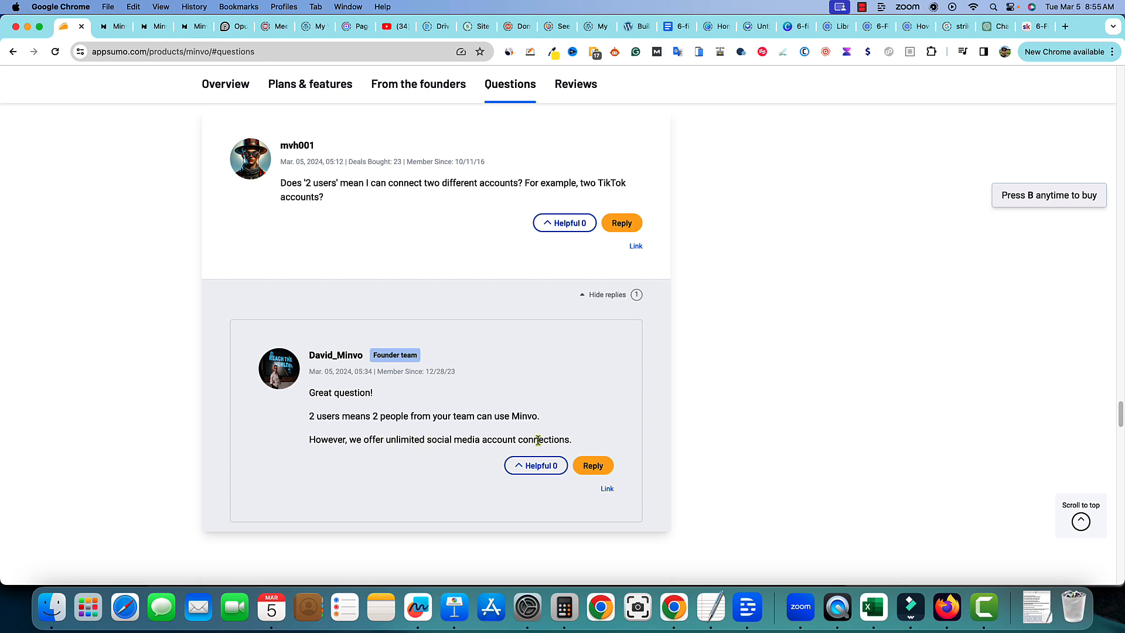
scroll(538, 443, "down", 3)
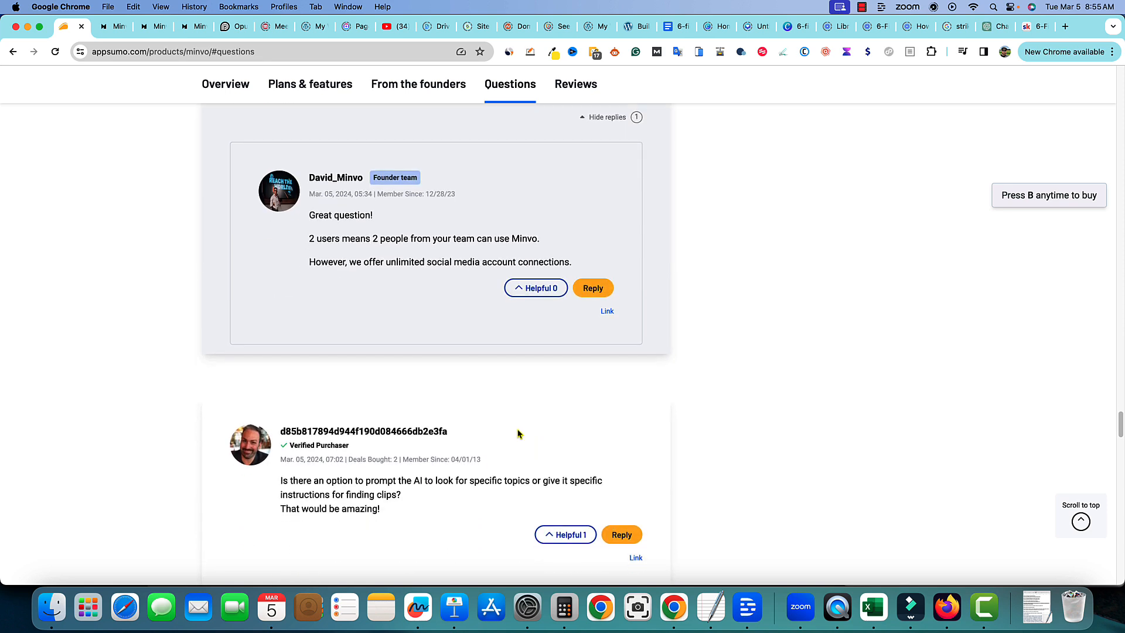
Read the question about prompting the AI to look for specific topics when finding clips, including all its replies
scroll(469, 472, "down", 1)
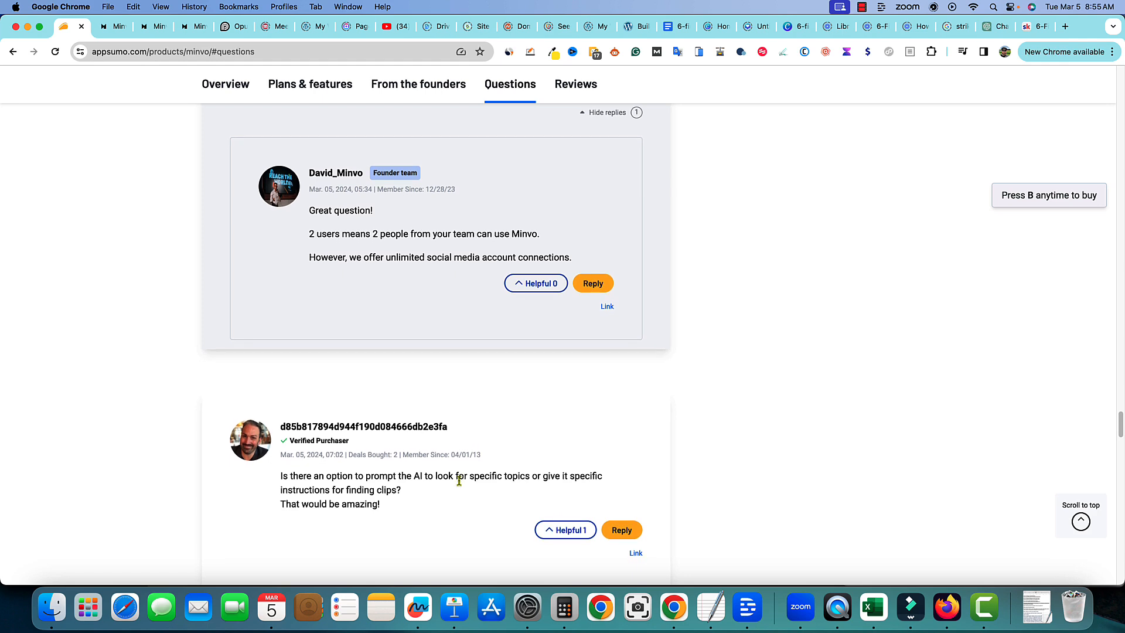
scroll(498, 481, "down", 5)
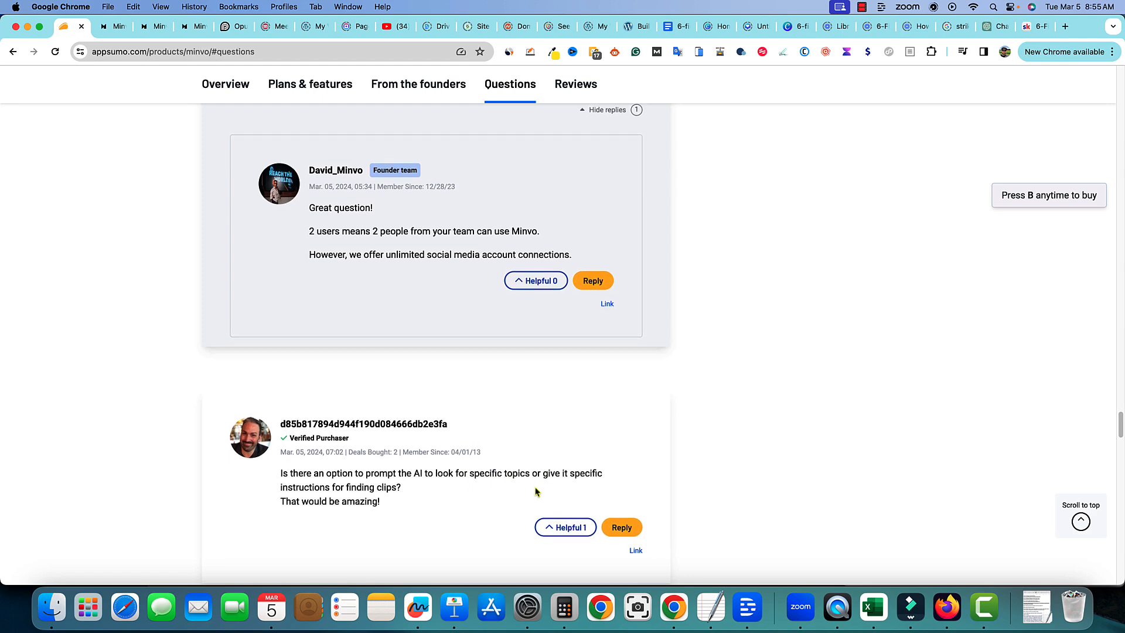
scroll(516, 481, "down", 2)
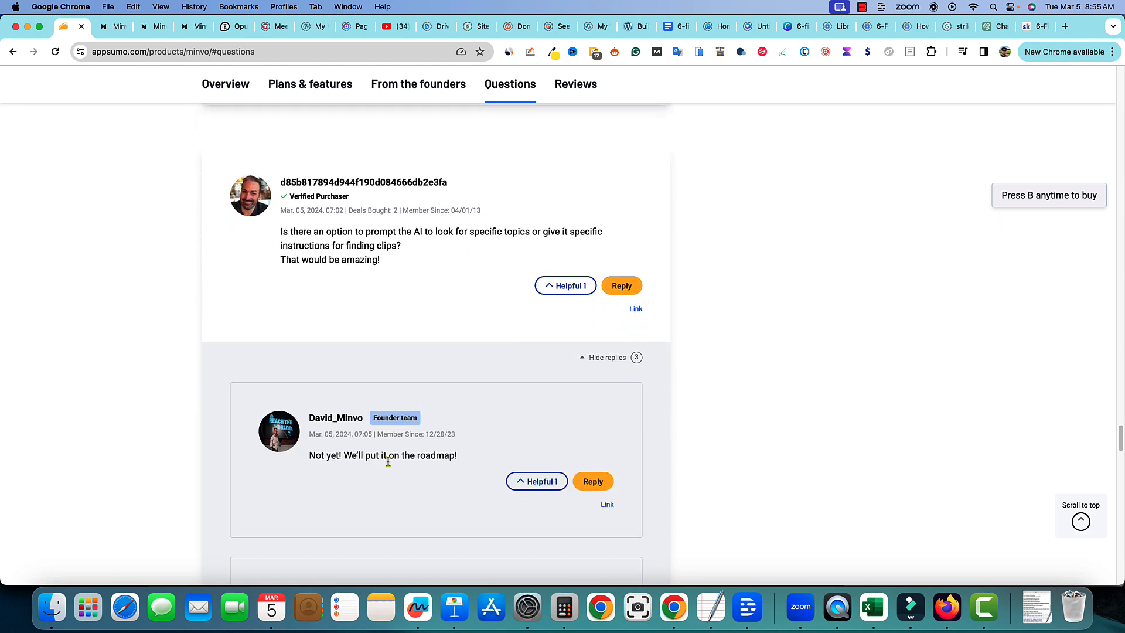
scroll(473, 463, "down", 7)
scroll(360, 424, "down", 3)
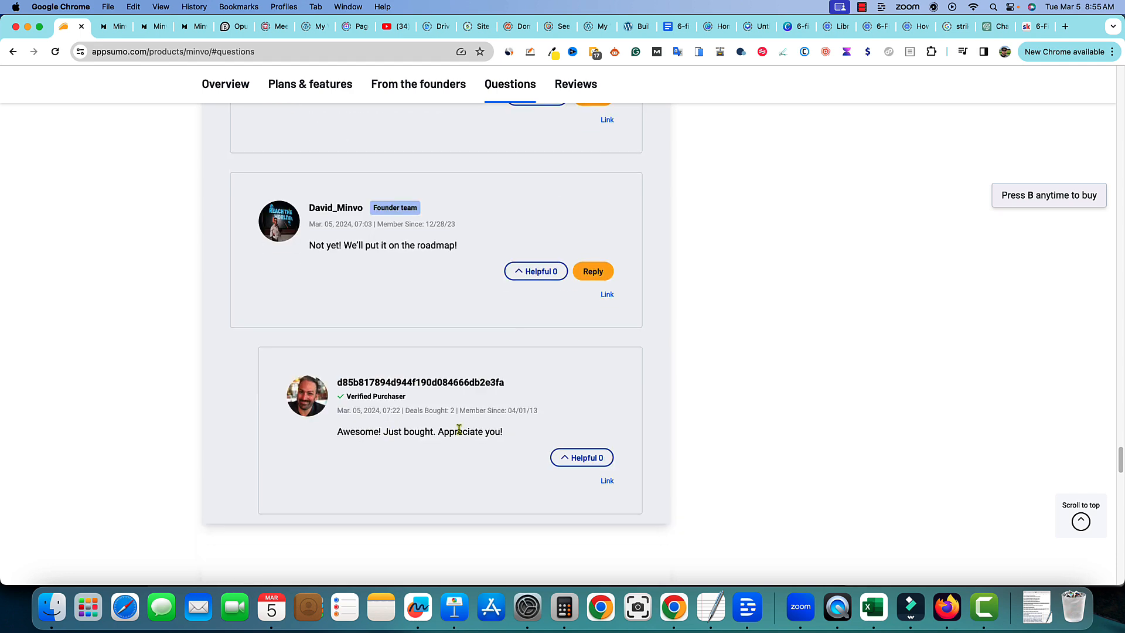
scroll(469, 447, "up", 10)
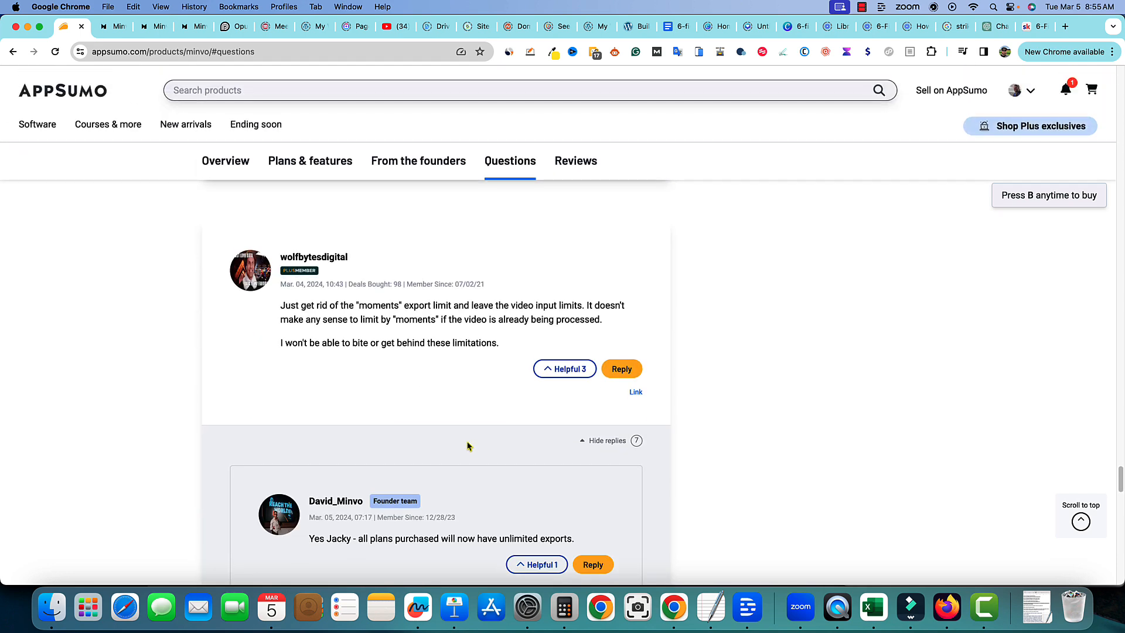
scroll(636, 409, "up", 10)
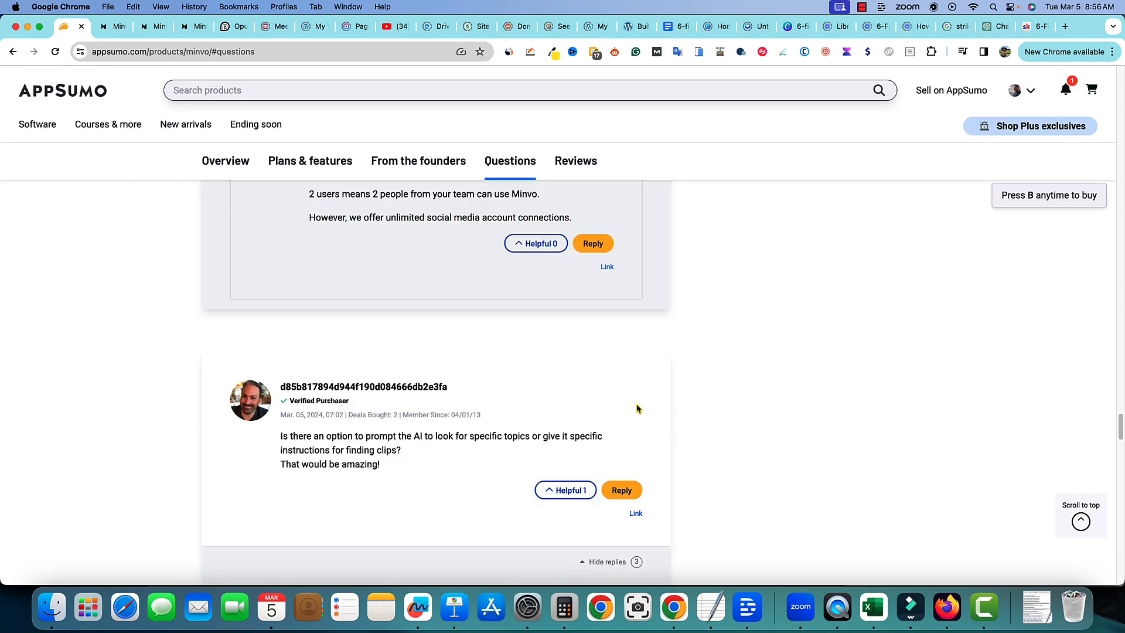
Read the question asking to remove the "moments" export limit, and the replies about unlimited exports and Tier 5 video input
scroll(637, 409, "down", 10)
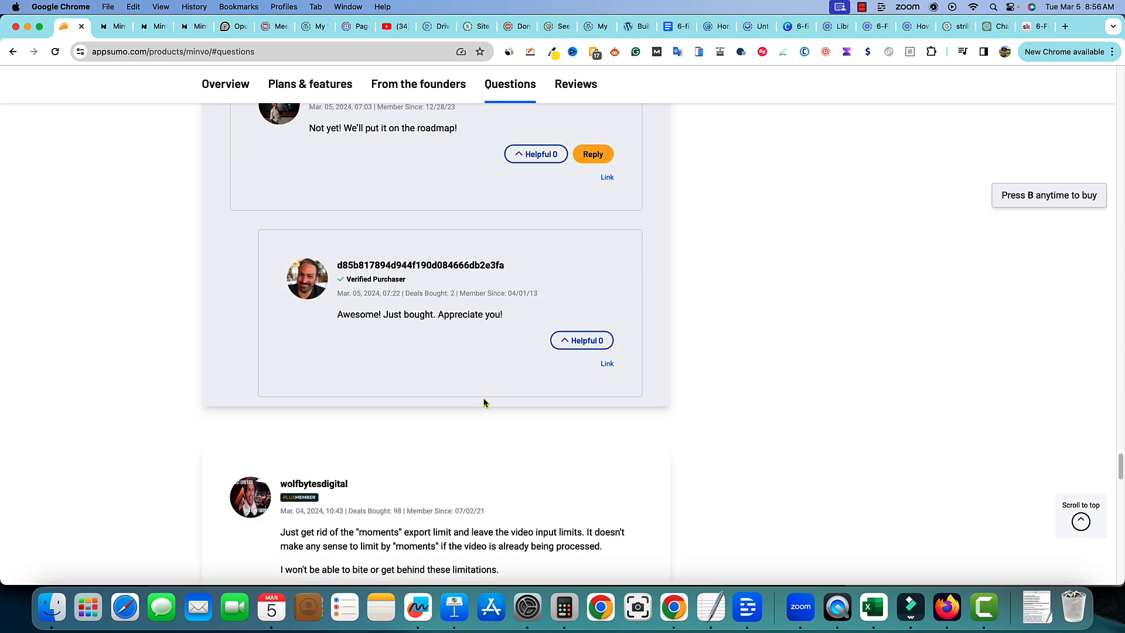
scroll(455, 399, "down", 1)
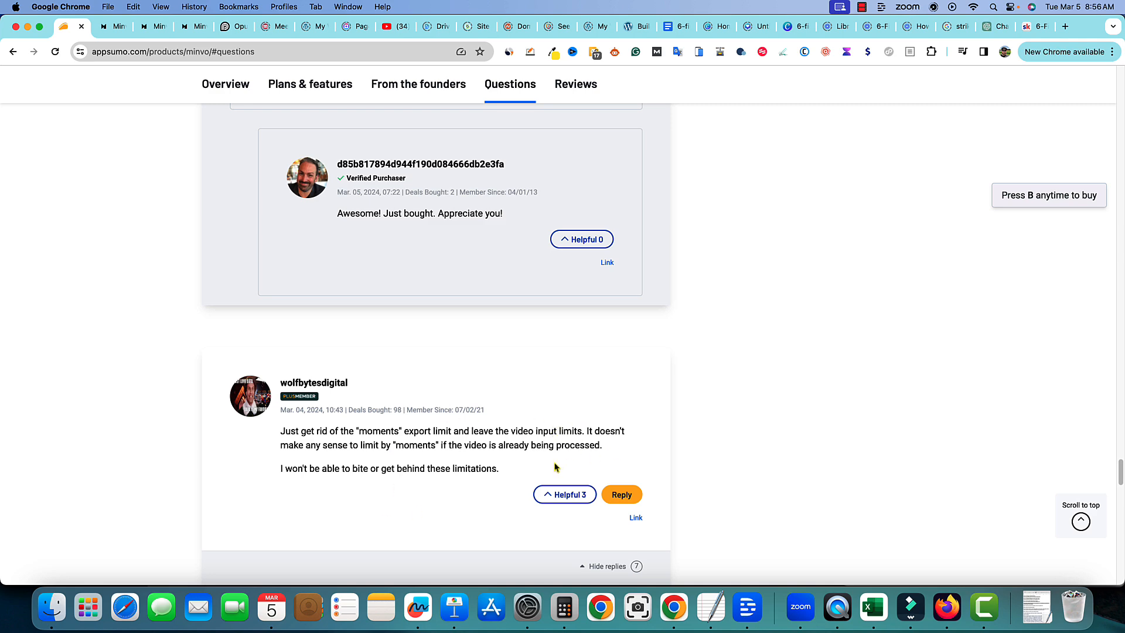
scroll(752, 470, "down", 5)
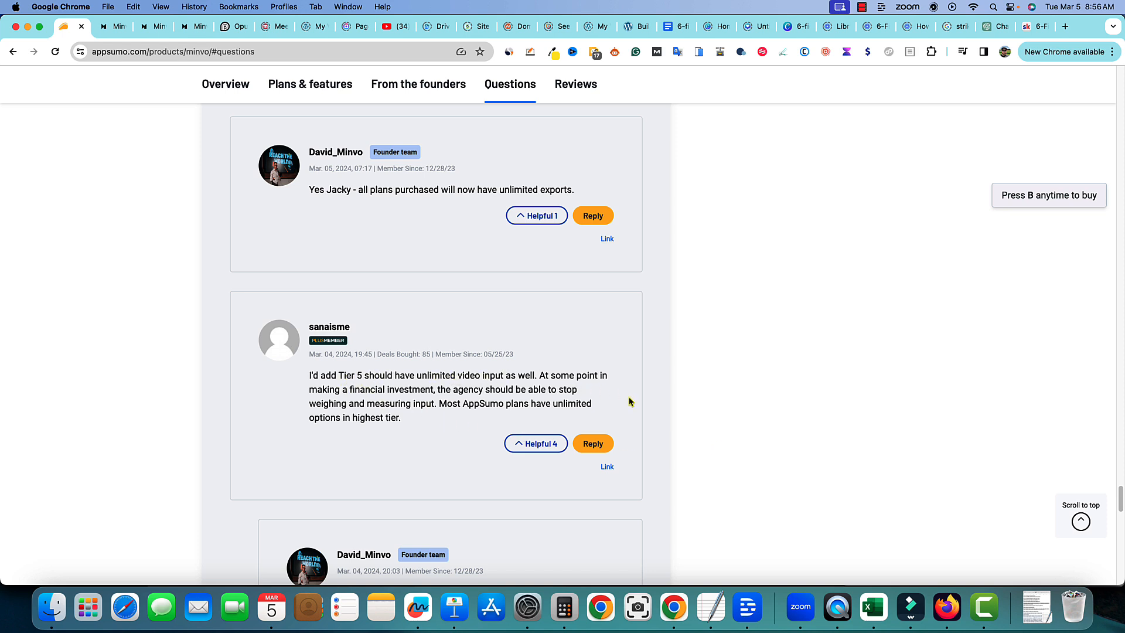
scroll(630, 405, "down", 3)
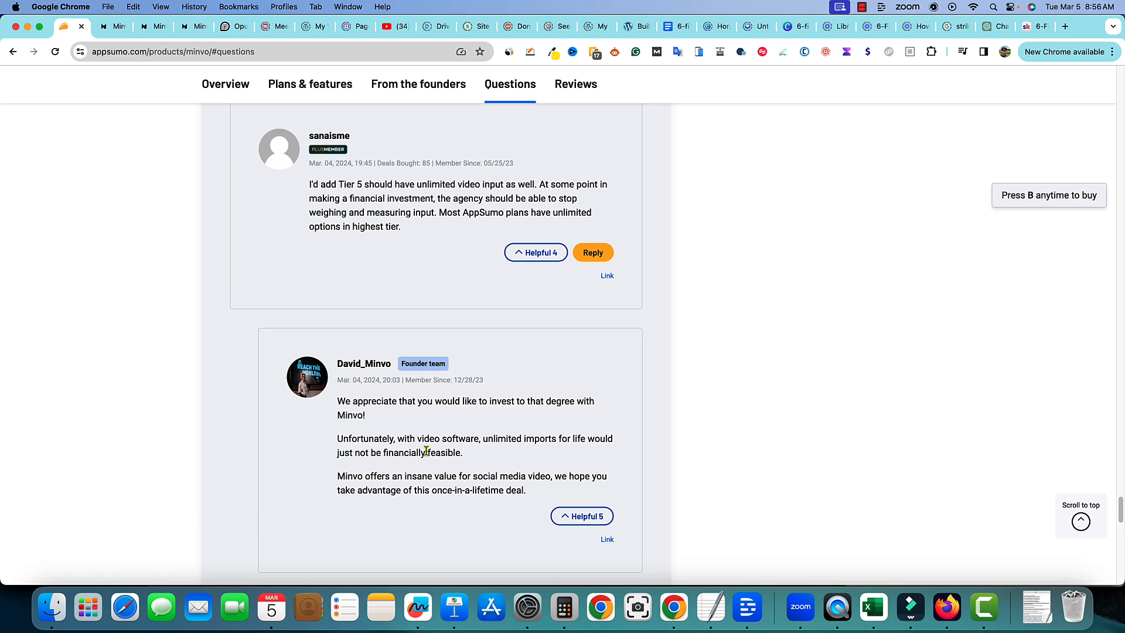
Go back to the license plans and highlight the unlimited moments exported per month in License Tiers 1, 2 and 3
scroll(580, 469, "up", 15)
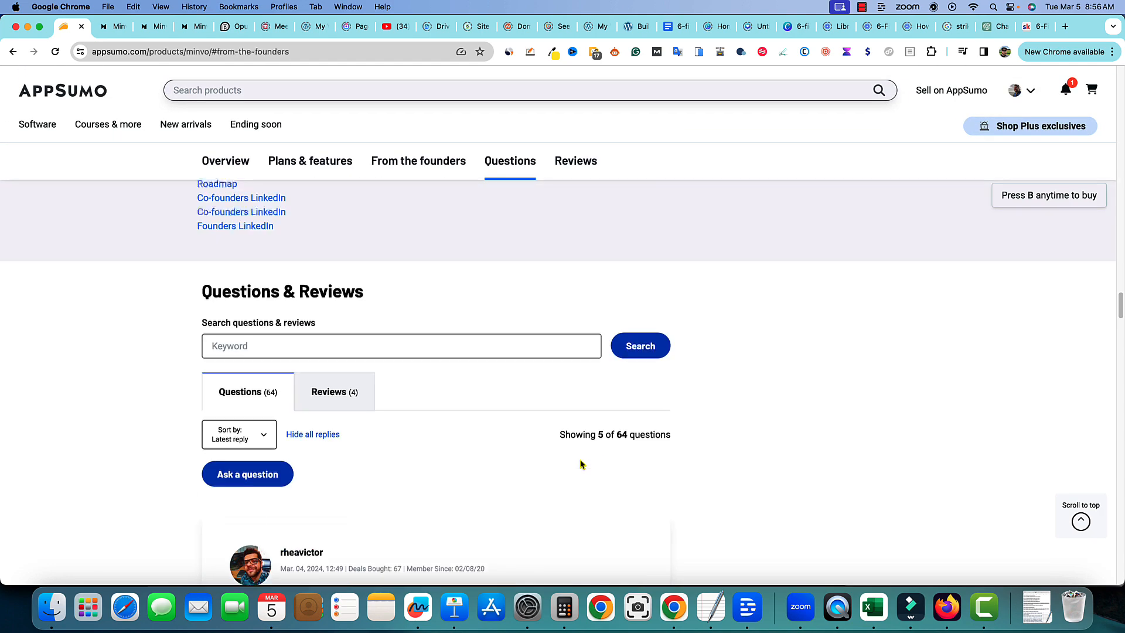
scroll(580, 464, "up", 20)
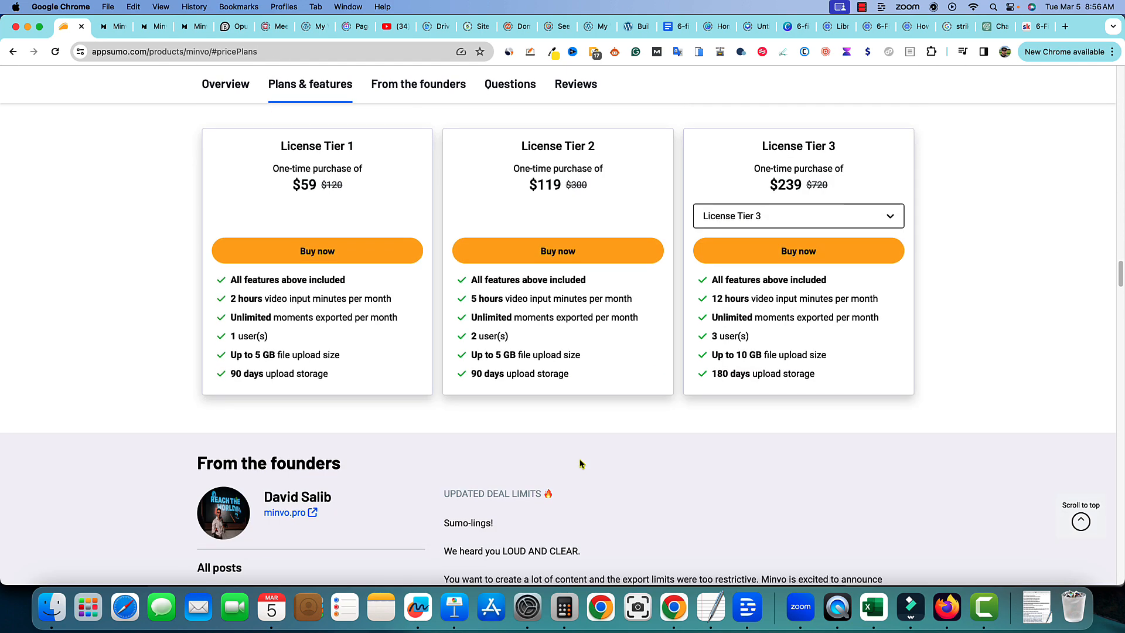
scroll(580, 464, "up", 5)
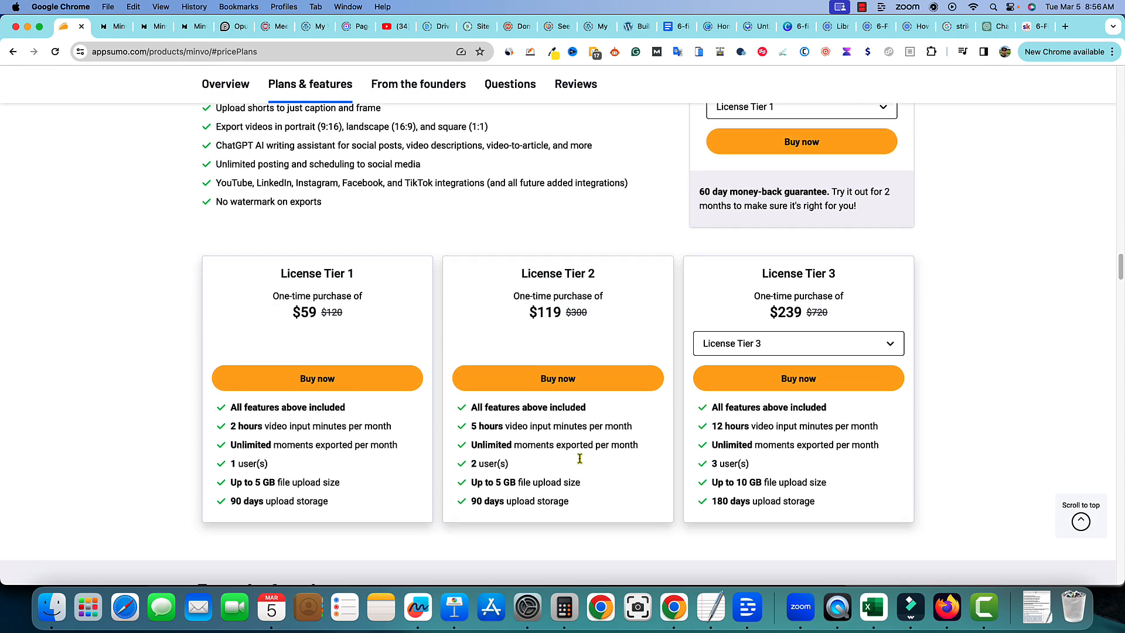
scroll(463, 450, "down", 1)
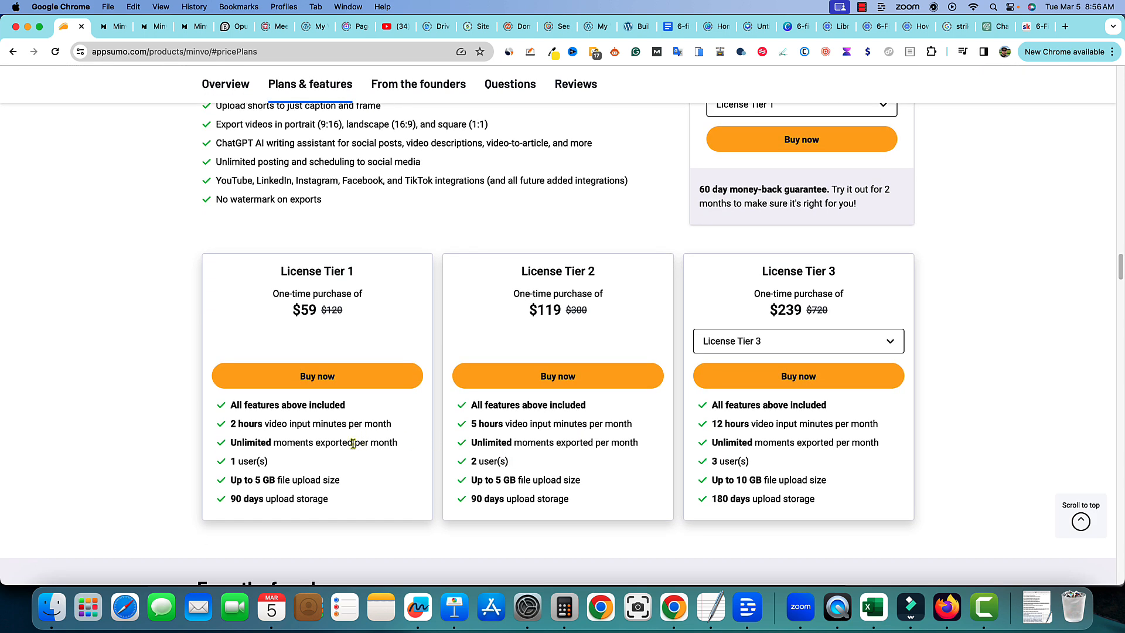
left_click_drag(231, 444, 409, 454)
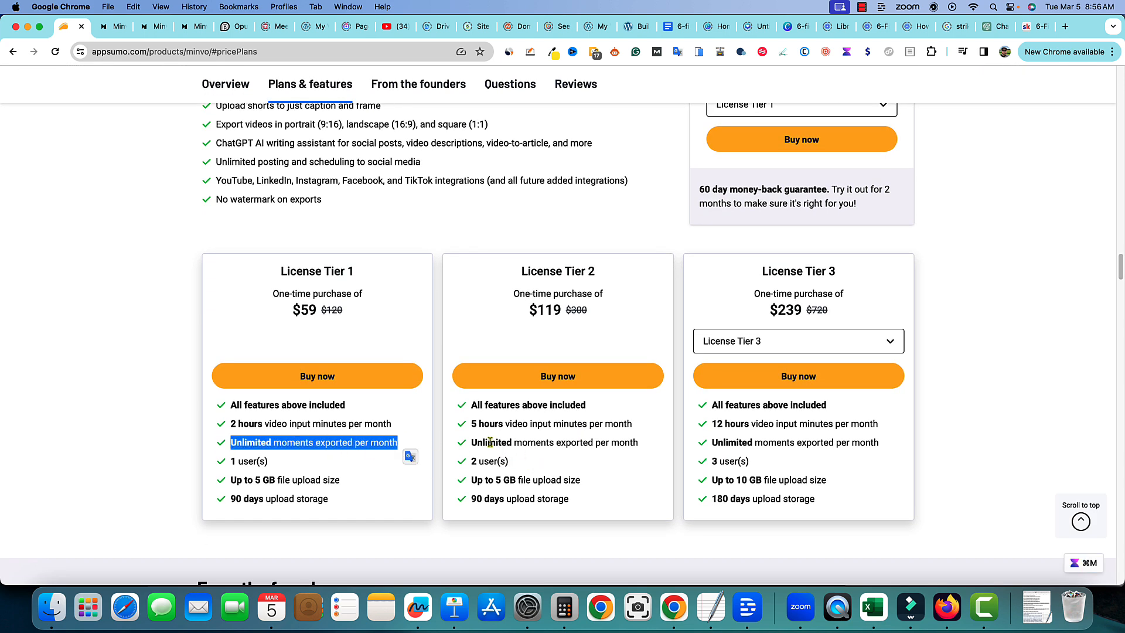
left_click_drag(489, 442, 644, 452)
left_click_drag(726, 443, 832, 441)
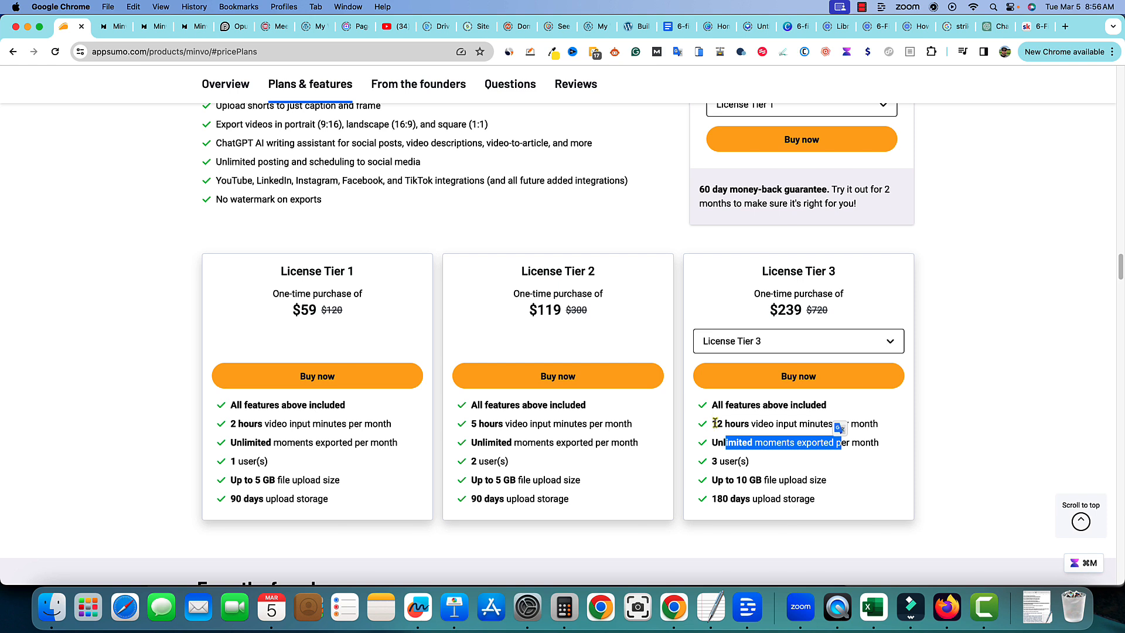
Highlight License Tier 3's monthly video input allowance, and switch that plan card to License Tier 4
left_click_drag(715, 423, 879, 424)
left_click(935, 459)
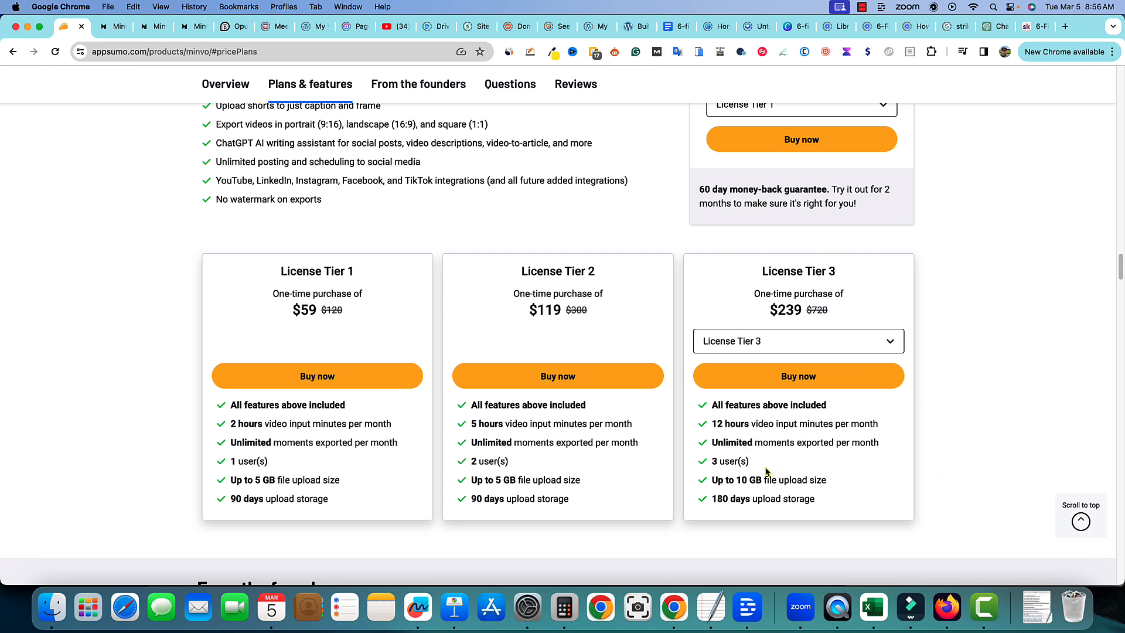
left_click_drag(713, 425, 878, 426)
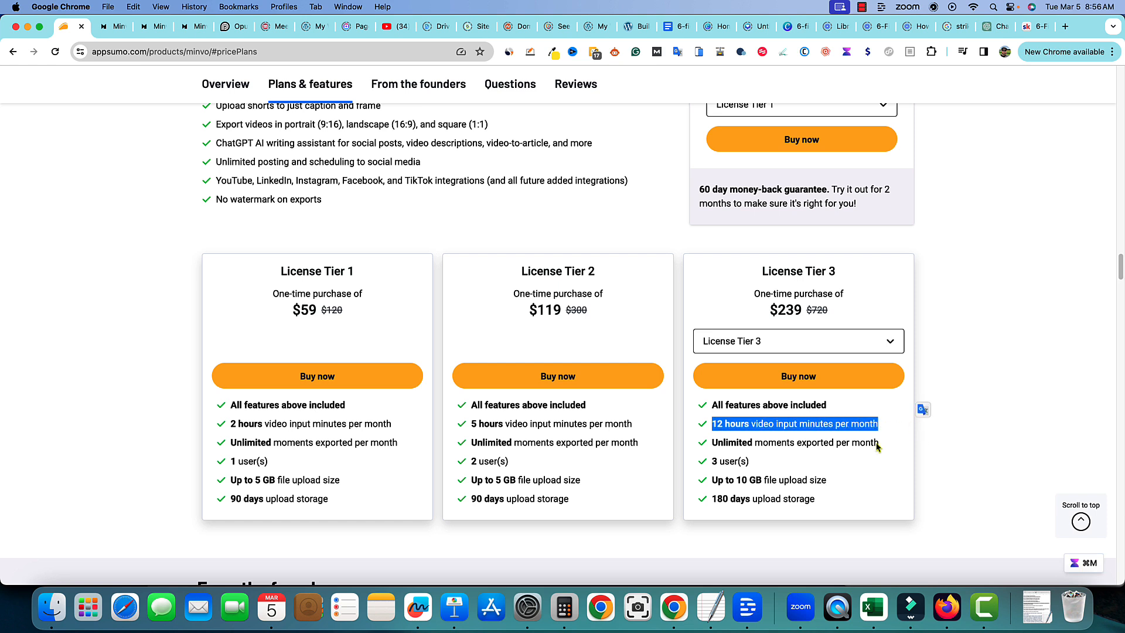
left_click(875, 463)
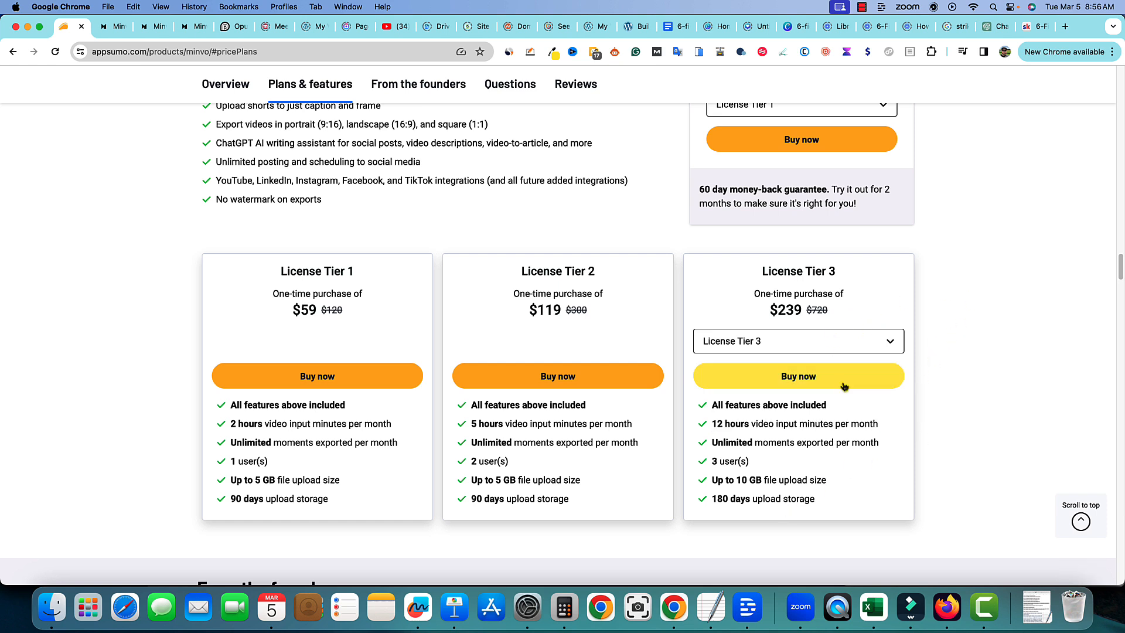
left_click(871, 348)
left_click(772, 391)
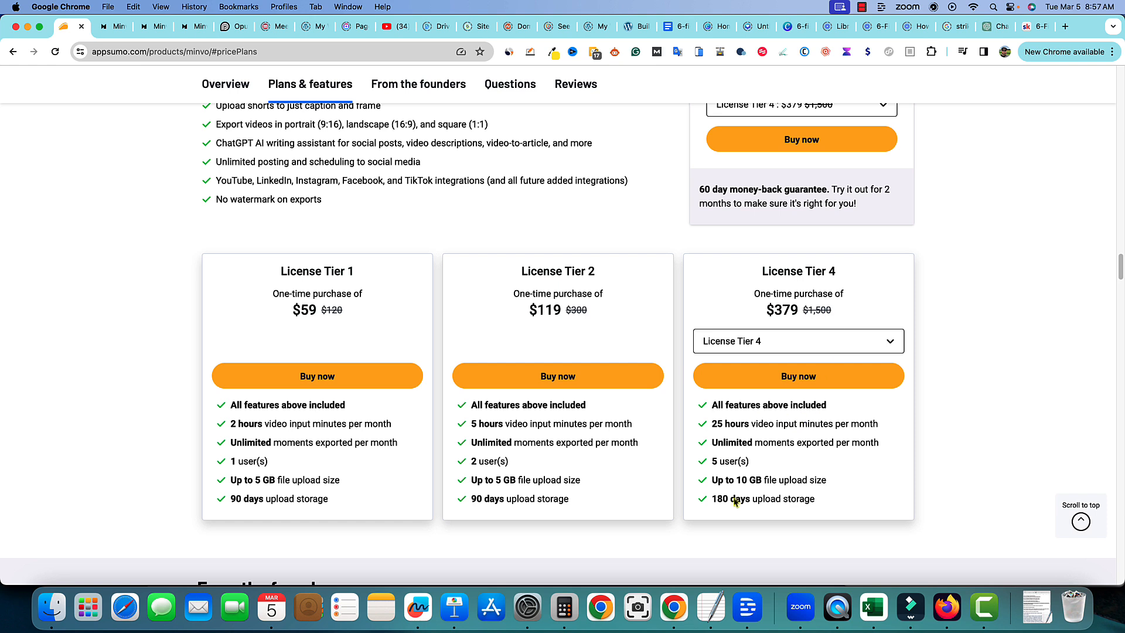
Highlight the user allowance on the License Tier 4 plan card, and the plan's title
left_click_drag(748, 463, 689, 464)
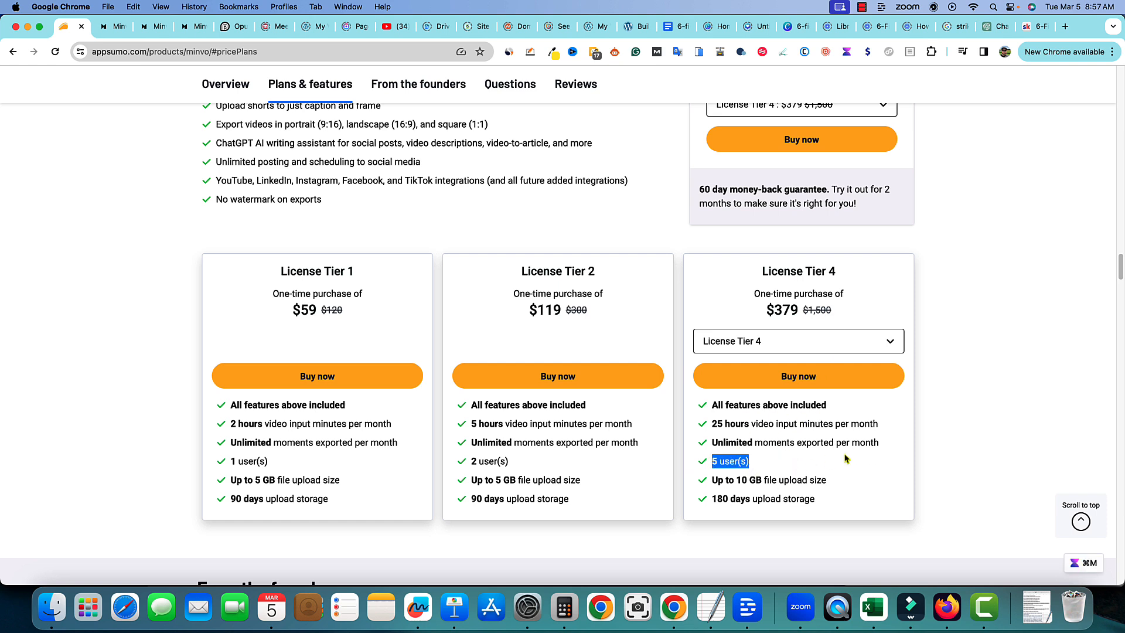
left_click(917, 440)
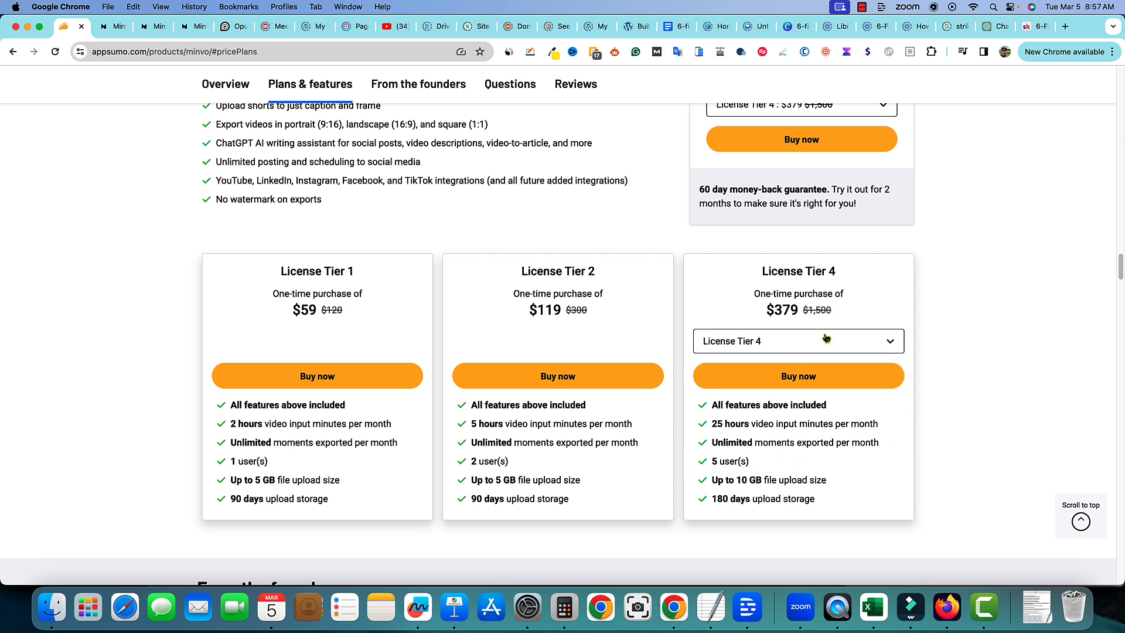
left_click_drag(762, 273, 886, 273)
left_click(942, 263)
Highlight the License Tier 4 plan card's details from its title down to the monthly moments export line, and clear the selection
scroll(852, 396, "up", 2)
scroll(853, 395, "down", 2)
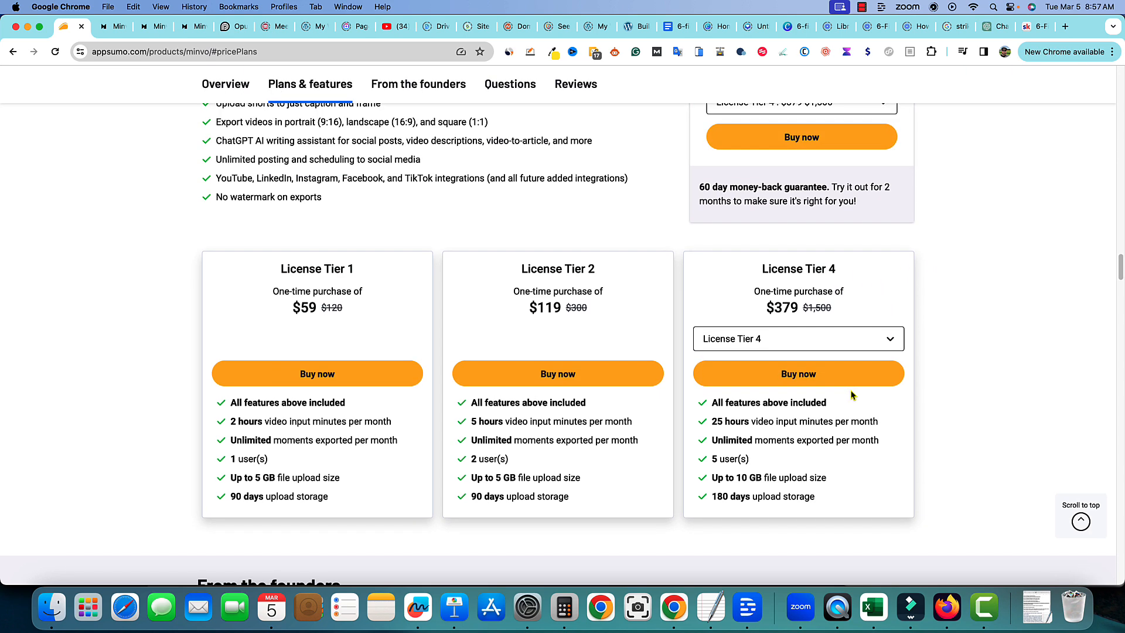
scroll(859, 396, "up", 1)
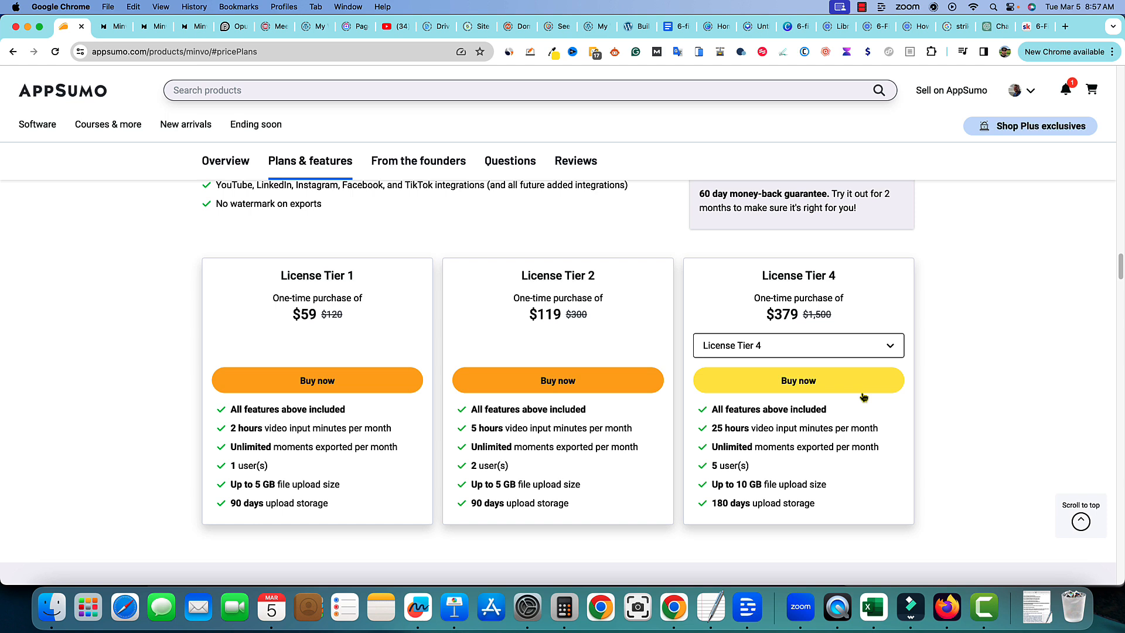
left_click_drag(847, 447, 642, 460)
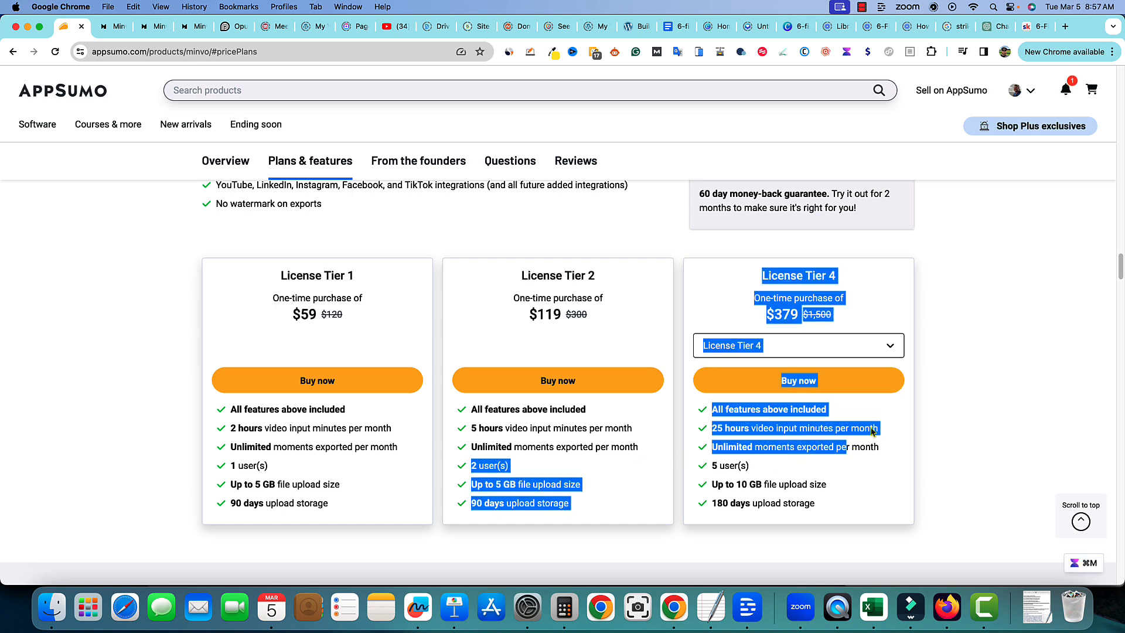
left_click(901, 424)
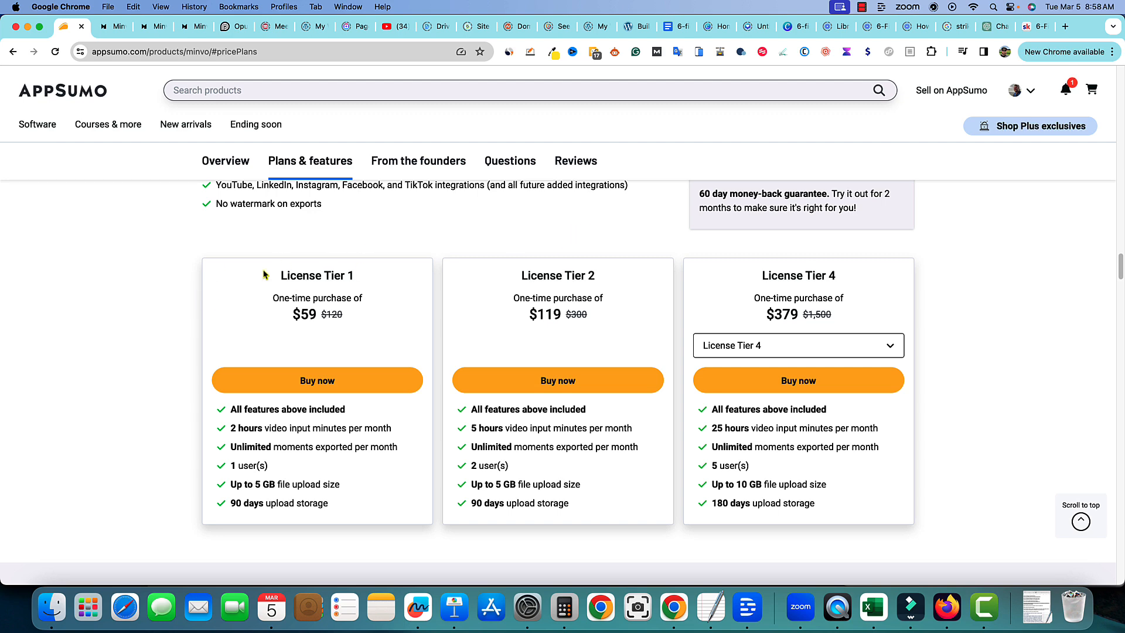
scroll(409, 261, "up", 1)
scroll(409, 261, "up", 2)
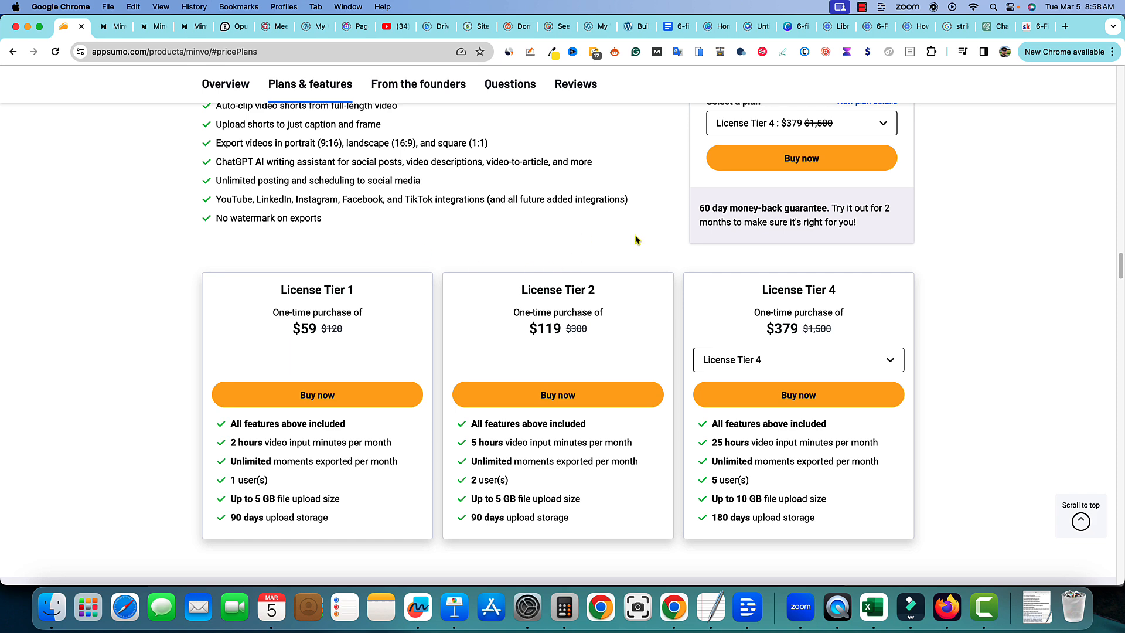
right_click(985, 607)
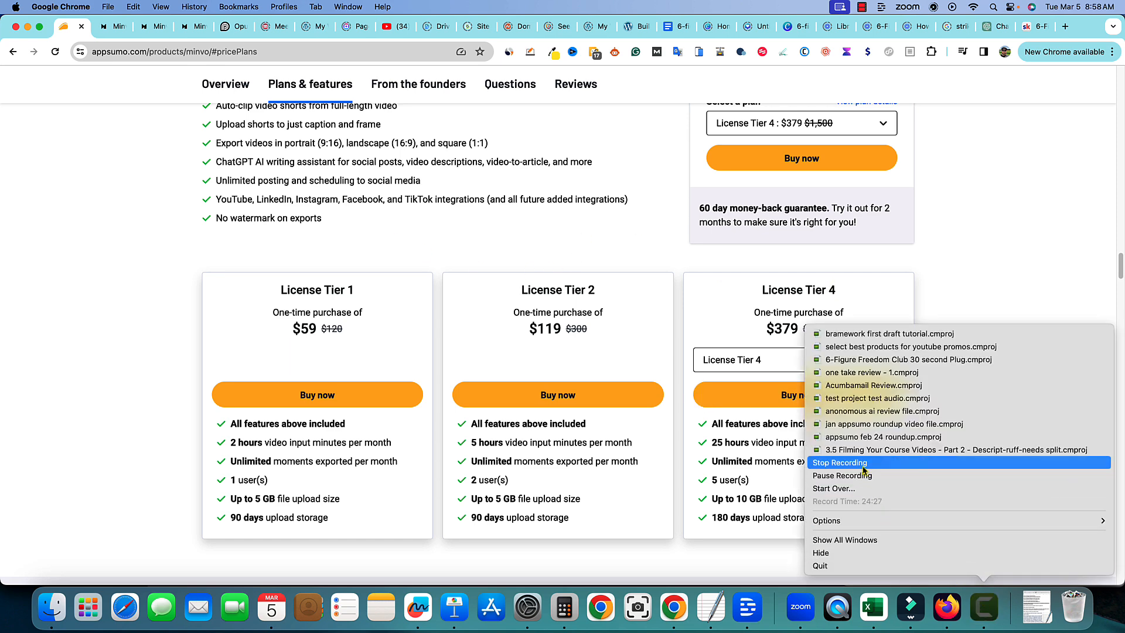